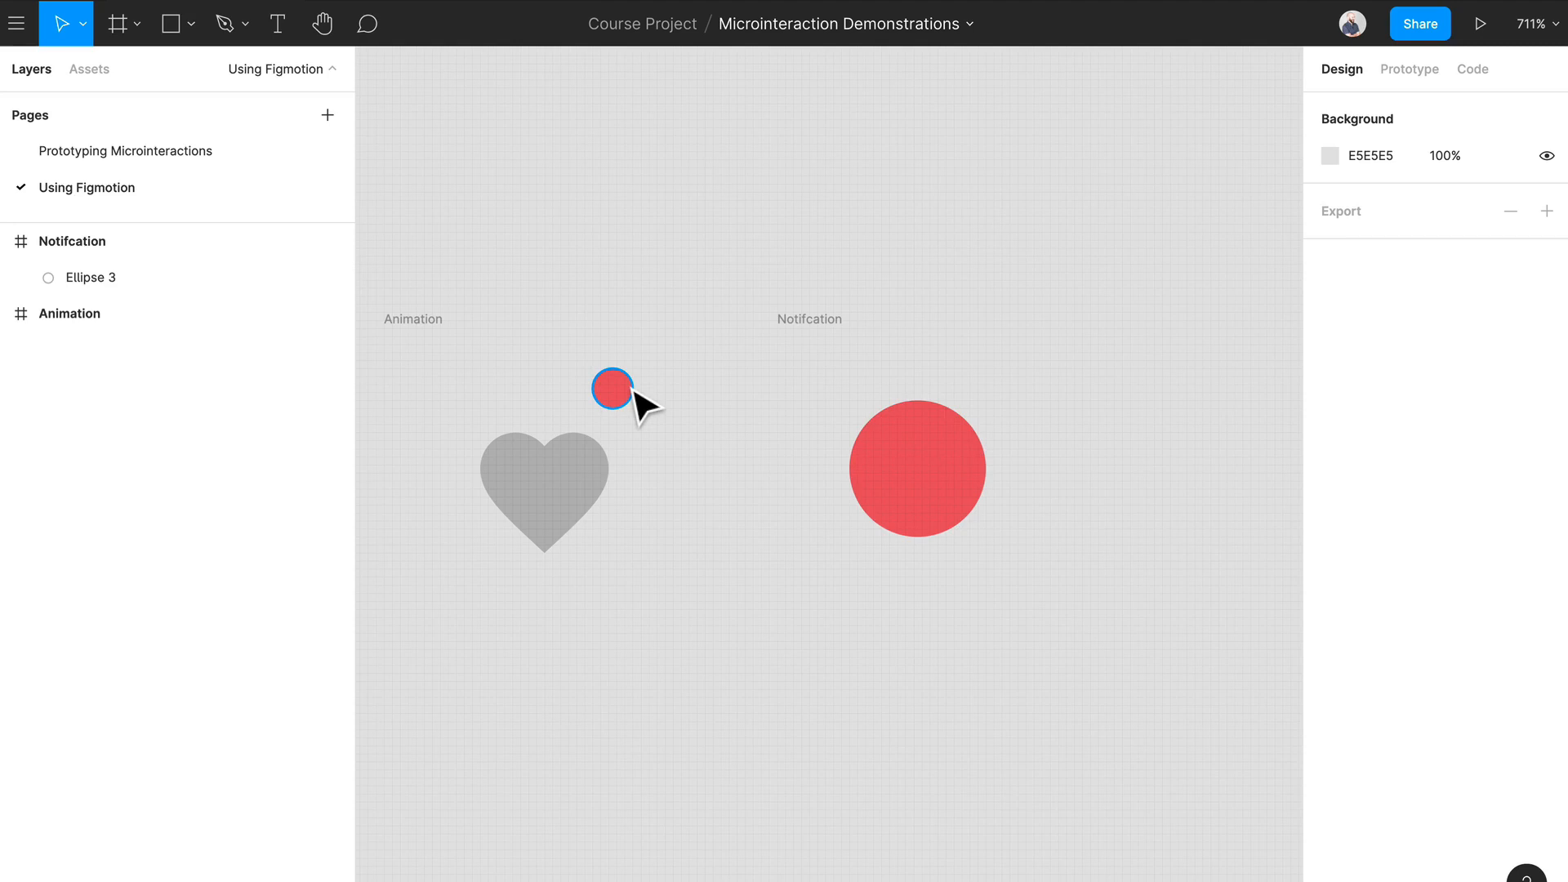
Examine the small red circle above the heart in the Animation frame up close.
scroll(972, 516, "up", 2)
key("space")
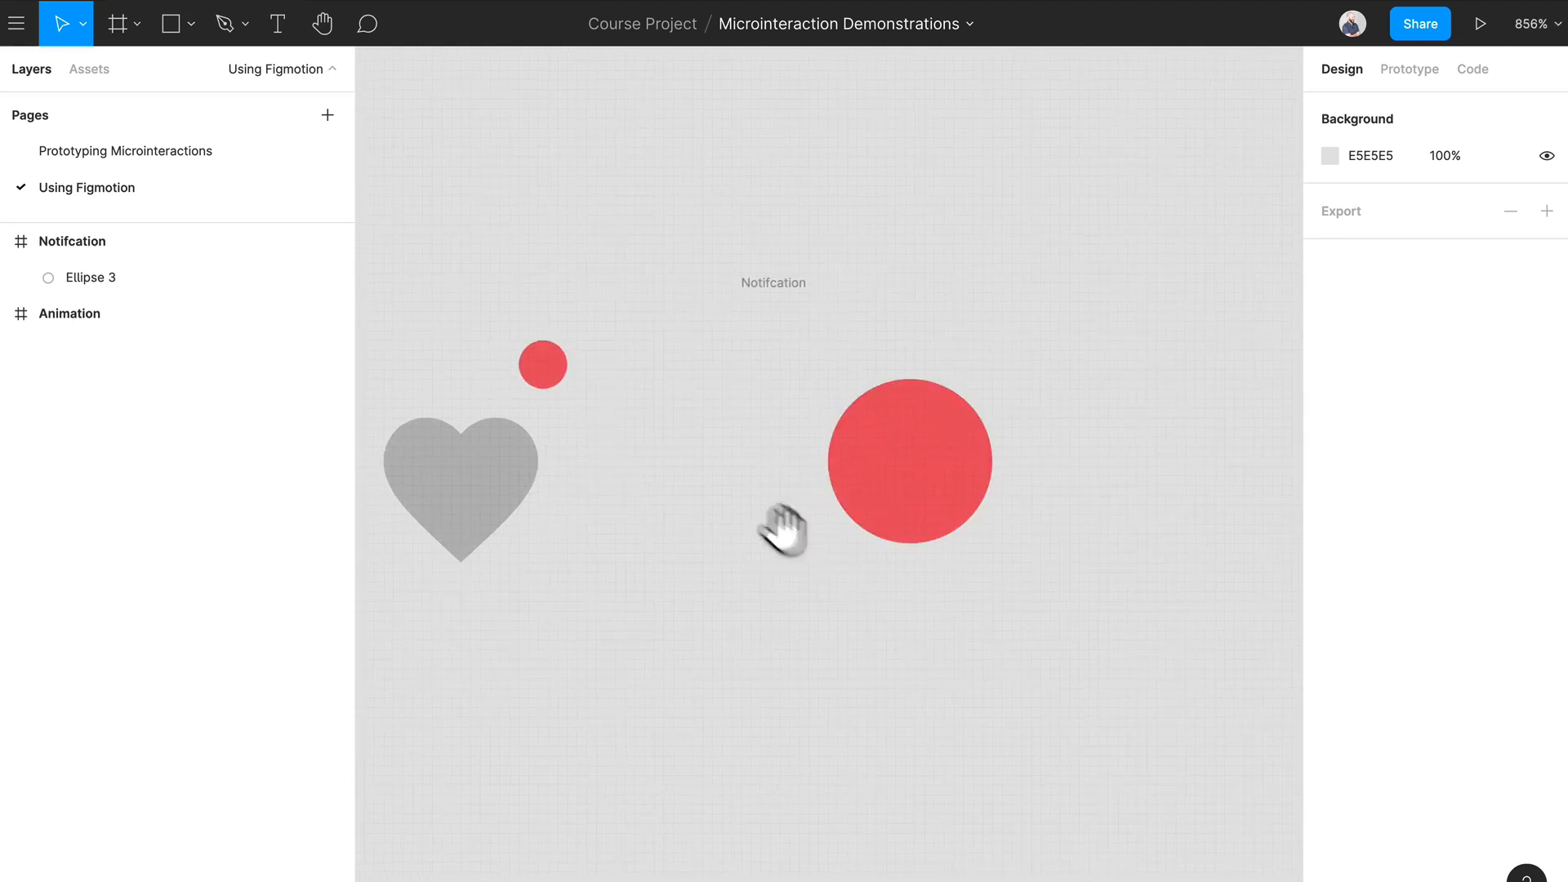
left_click_drag(785, 526, 906, 541)
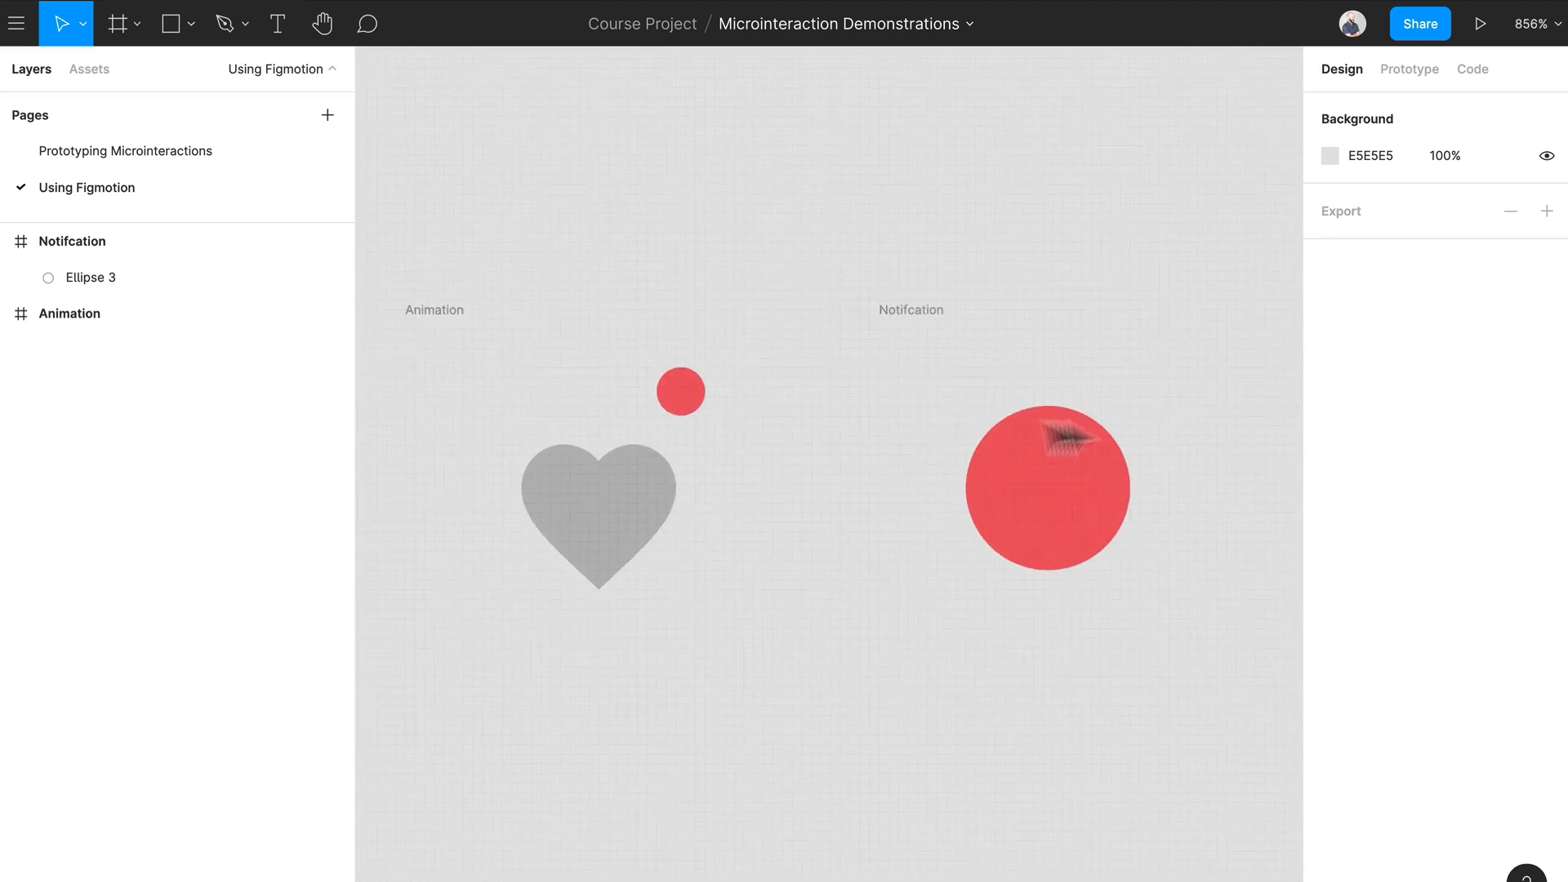
scroll(740, 525, "up", 1)
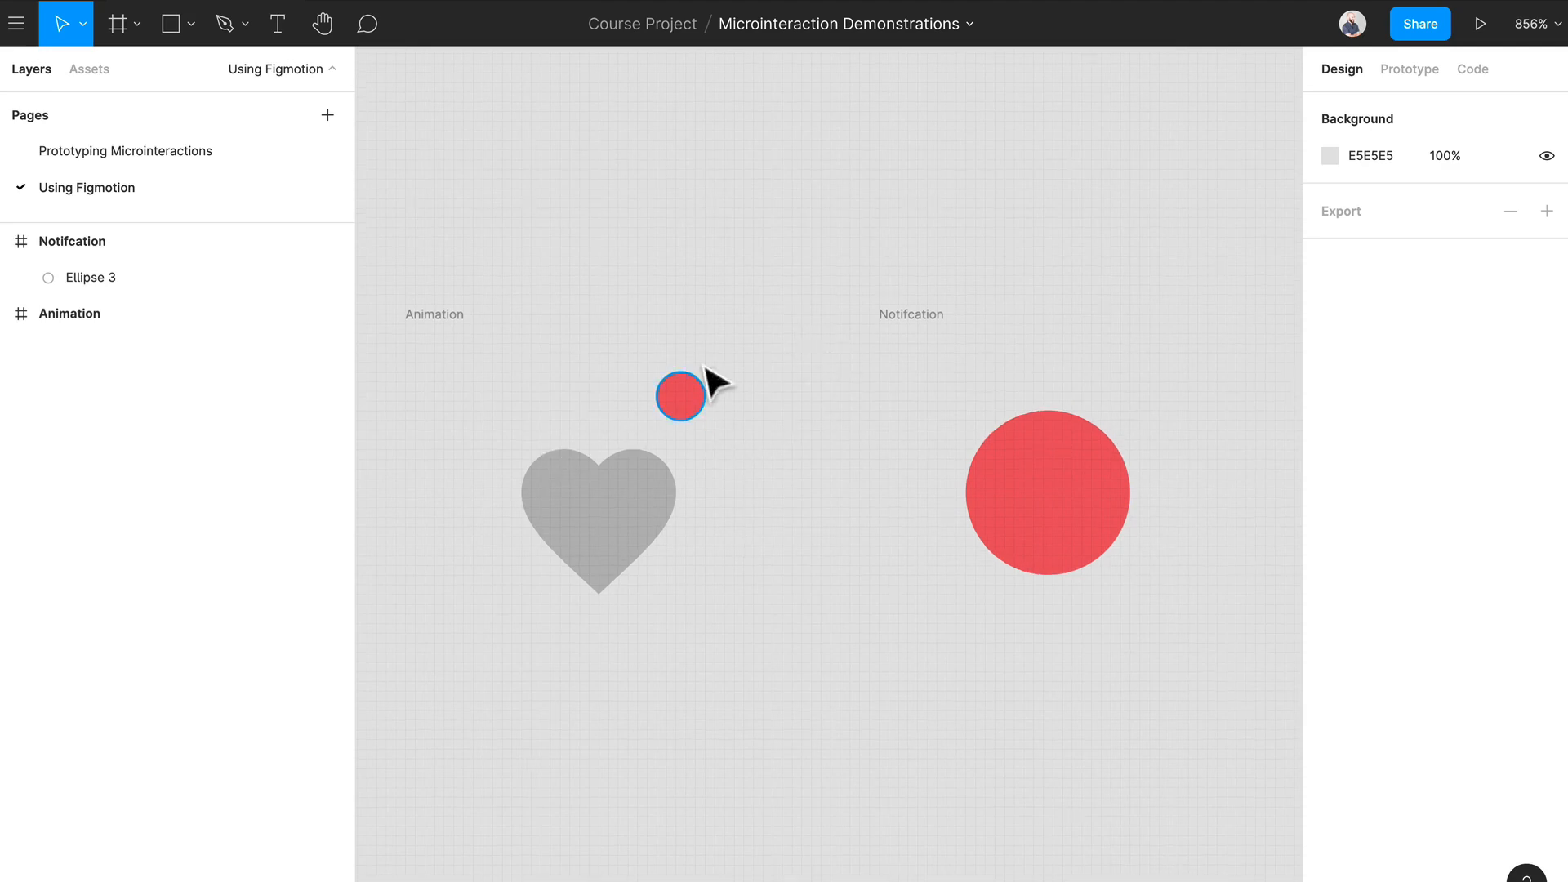
left_click(702, 396)
scroll(665, 356, "up", 6)
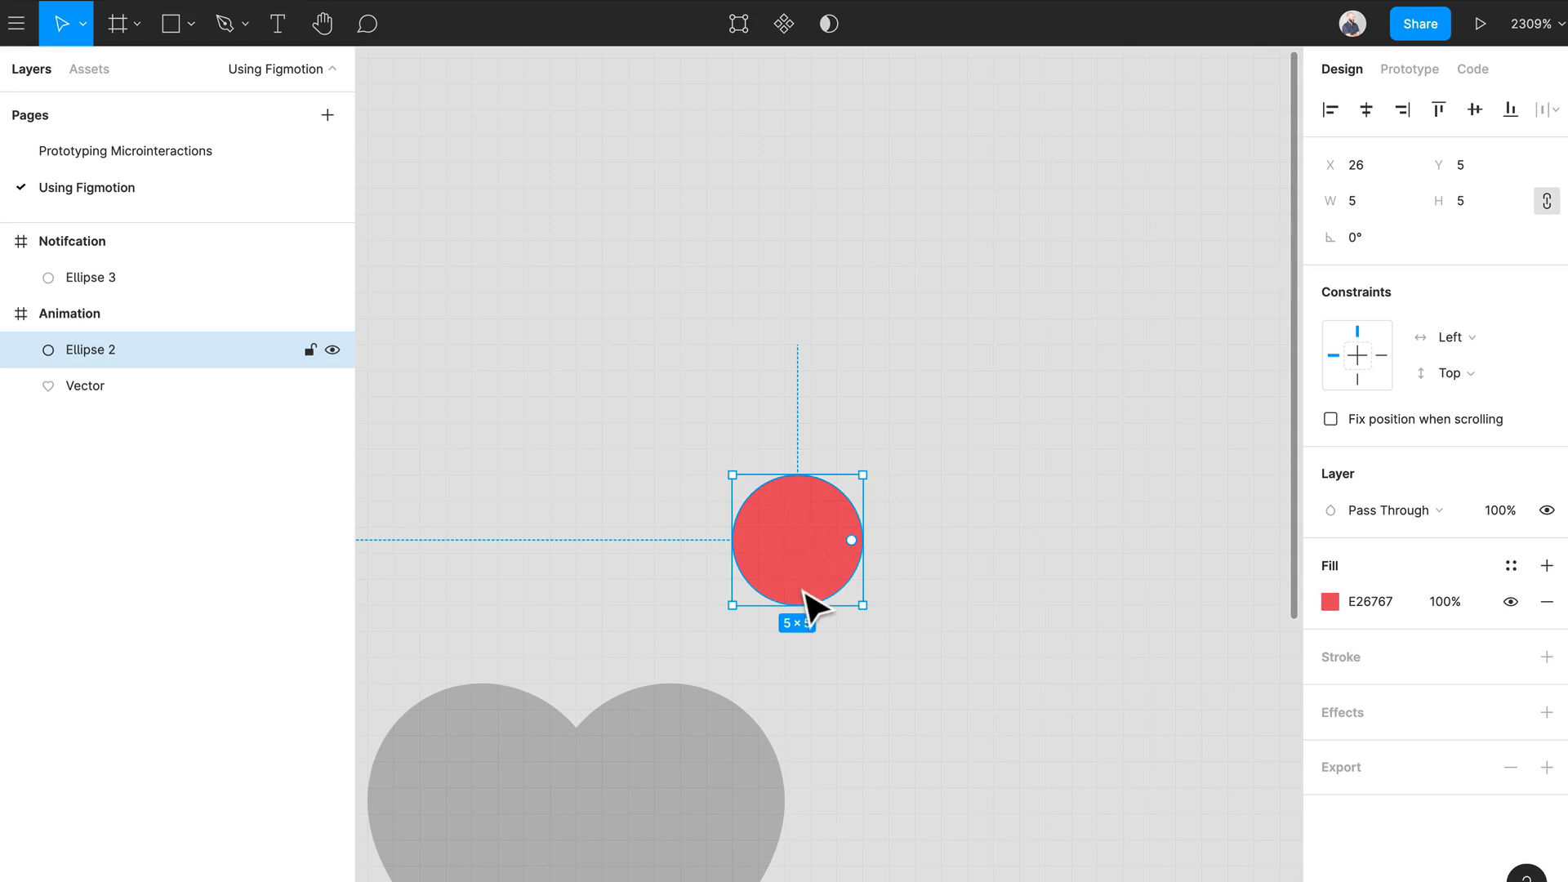
scroll(1017, 614, "down", 3)
left_click(870, 304)
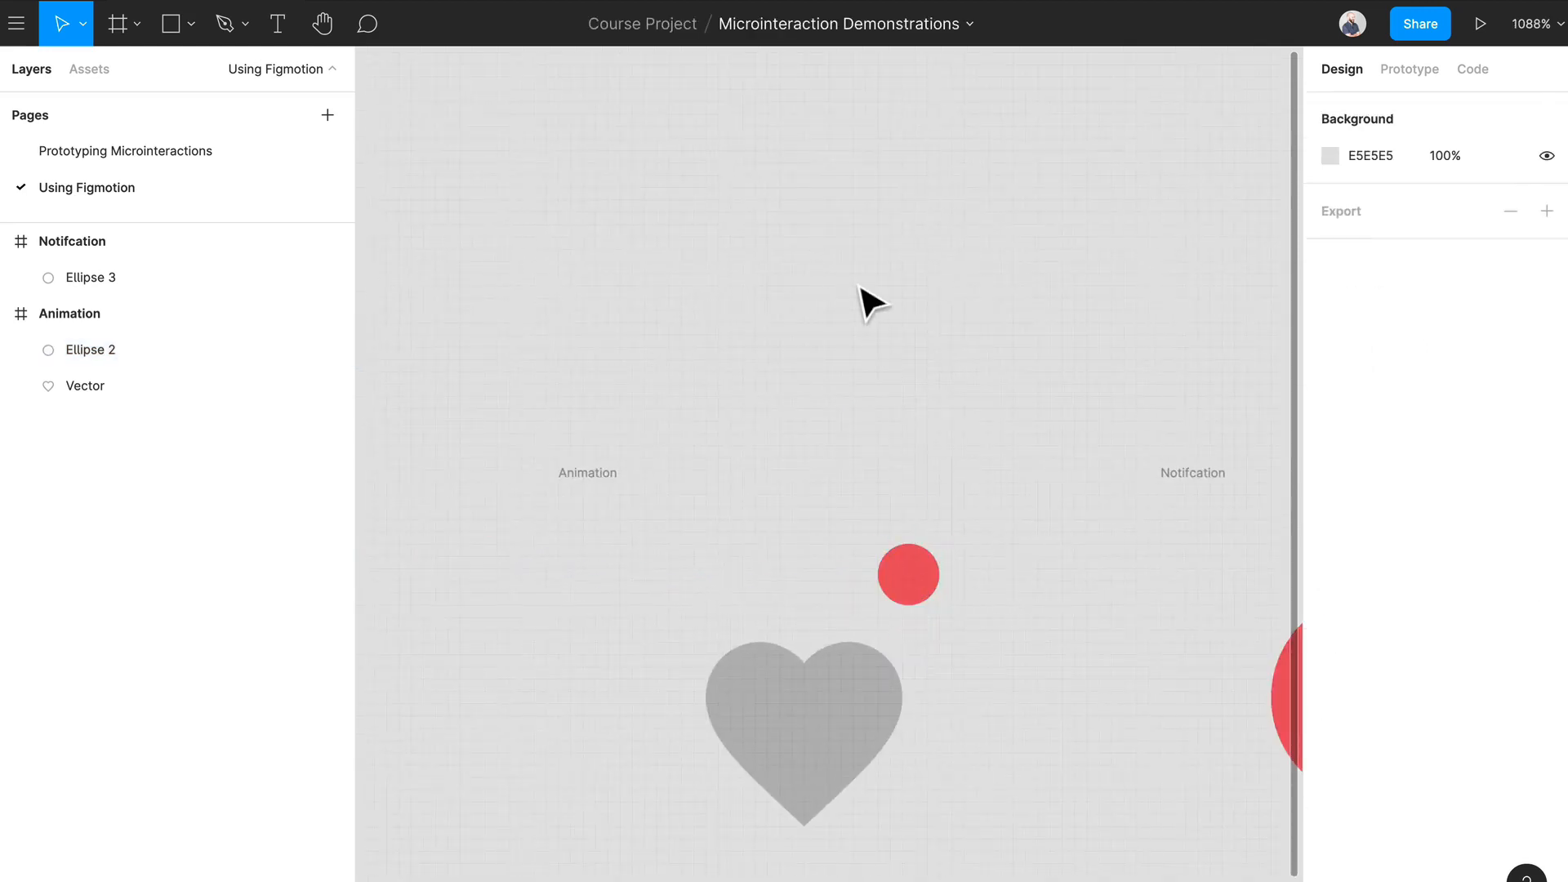
Draw a circle of about 20 × 20 on the empty canvas above the Animation frame.
key("o")
left_click_drag(726, 79, 889, 336)
scroll(945, 350, "up", 5)
scroll(986, 649, "up", 2)
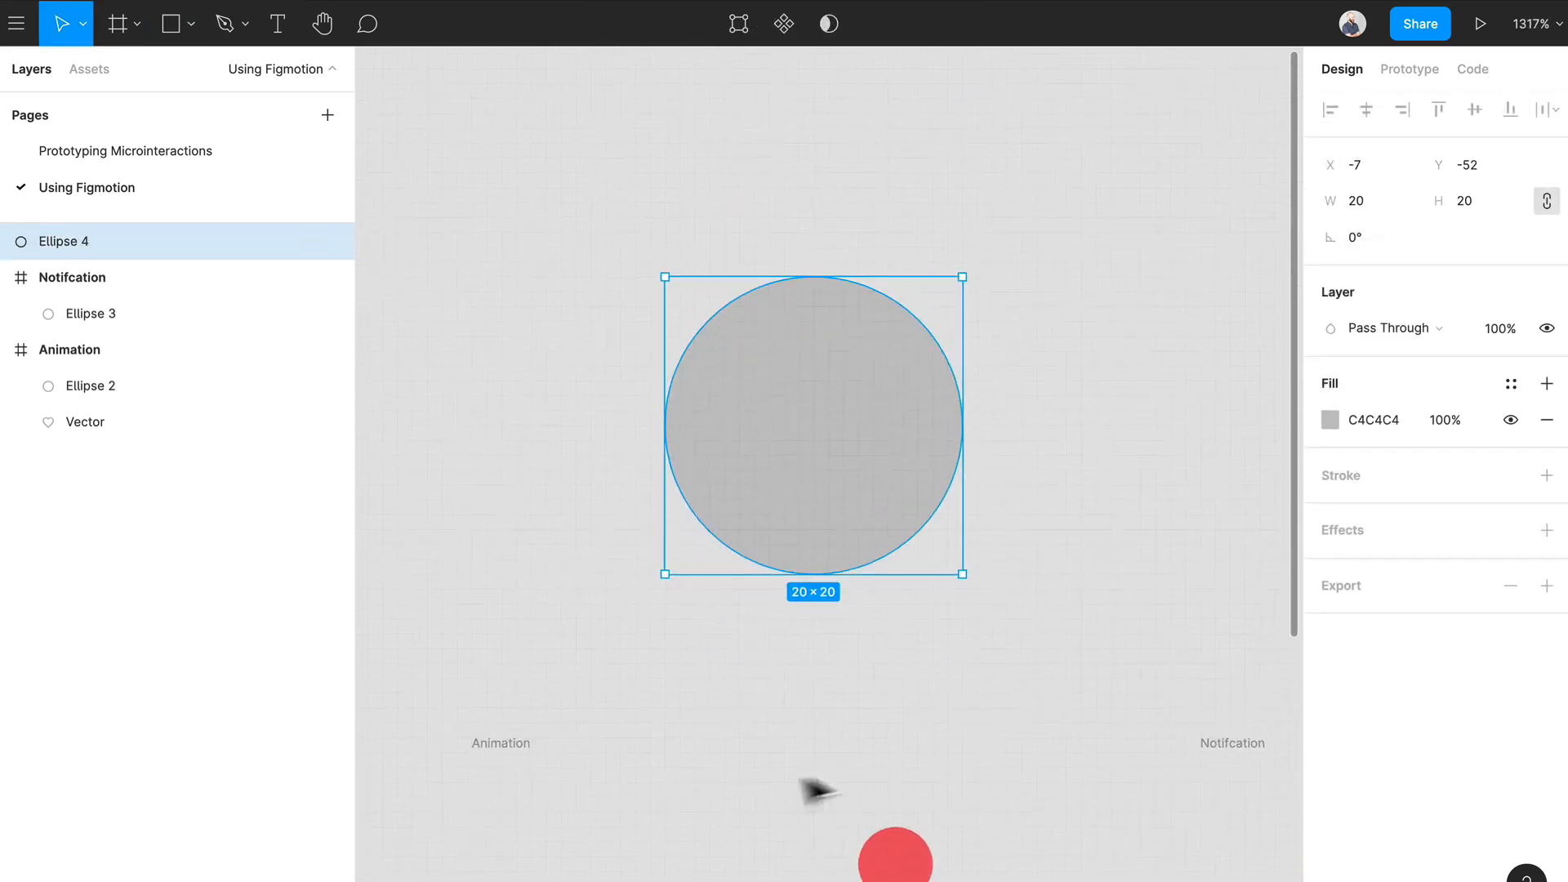
Move the new grey circle farther above the Animation frame, to about X -8, Y -70.
scroll(763, 822, "down", 5)
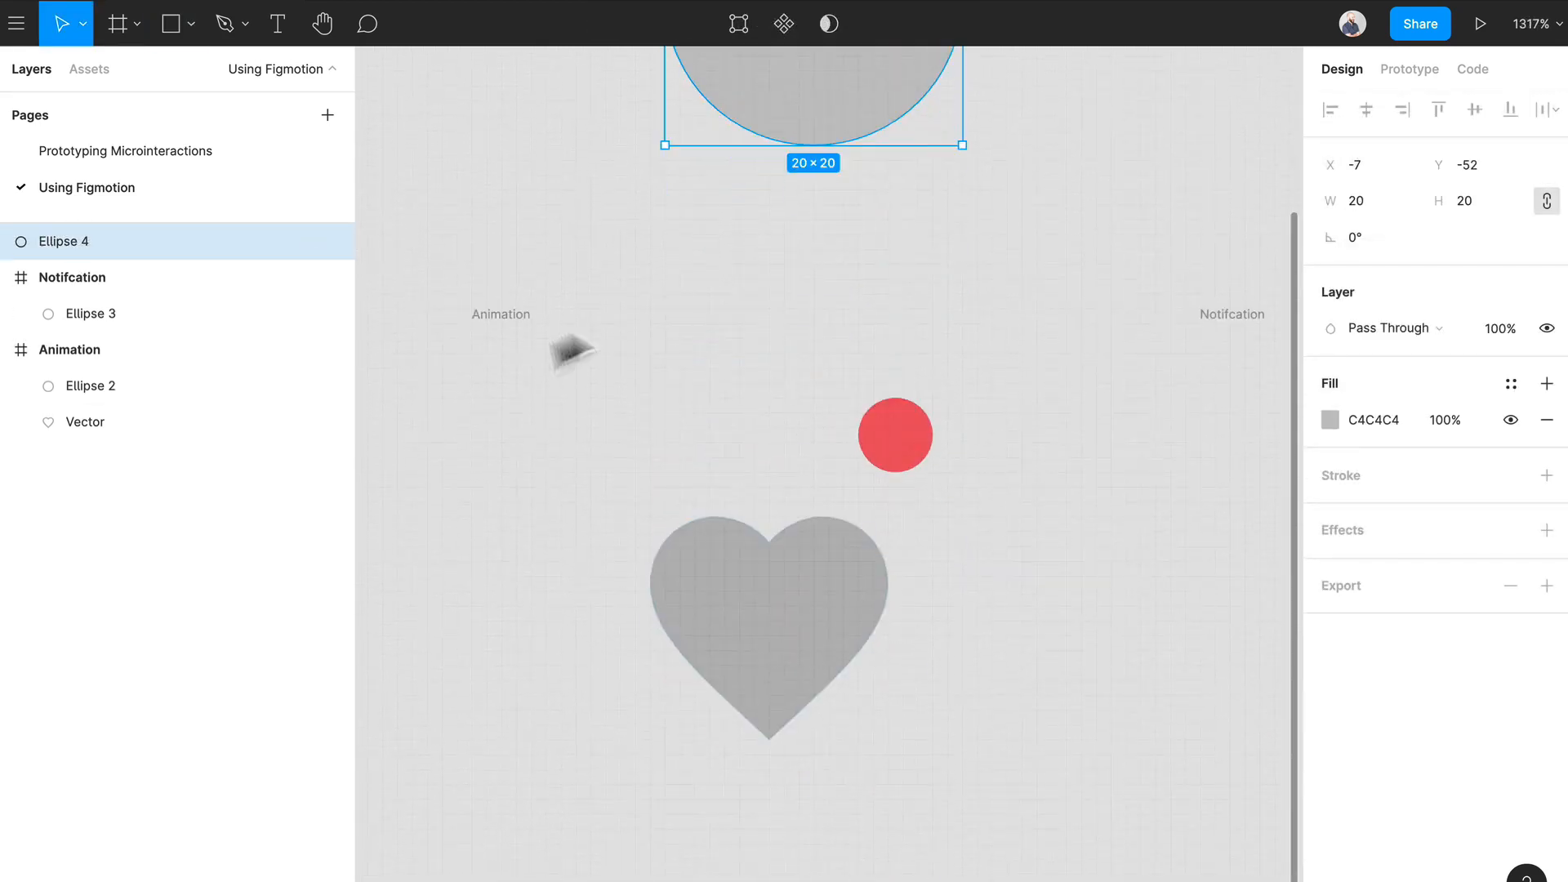
left_click(718, 400)
left_click(507, 346)
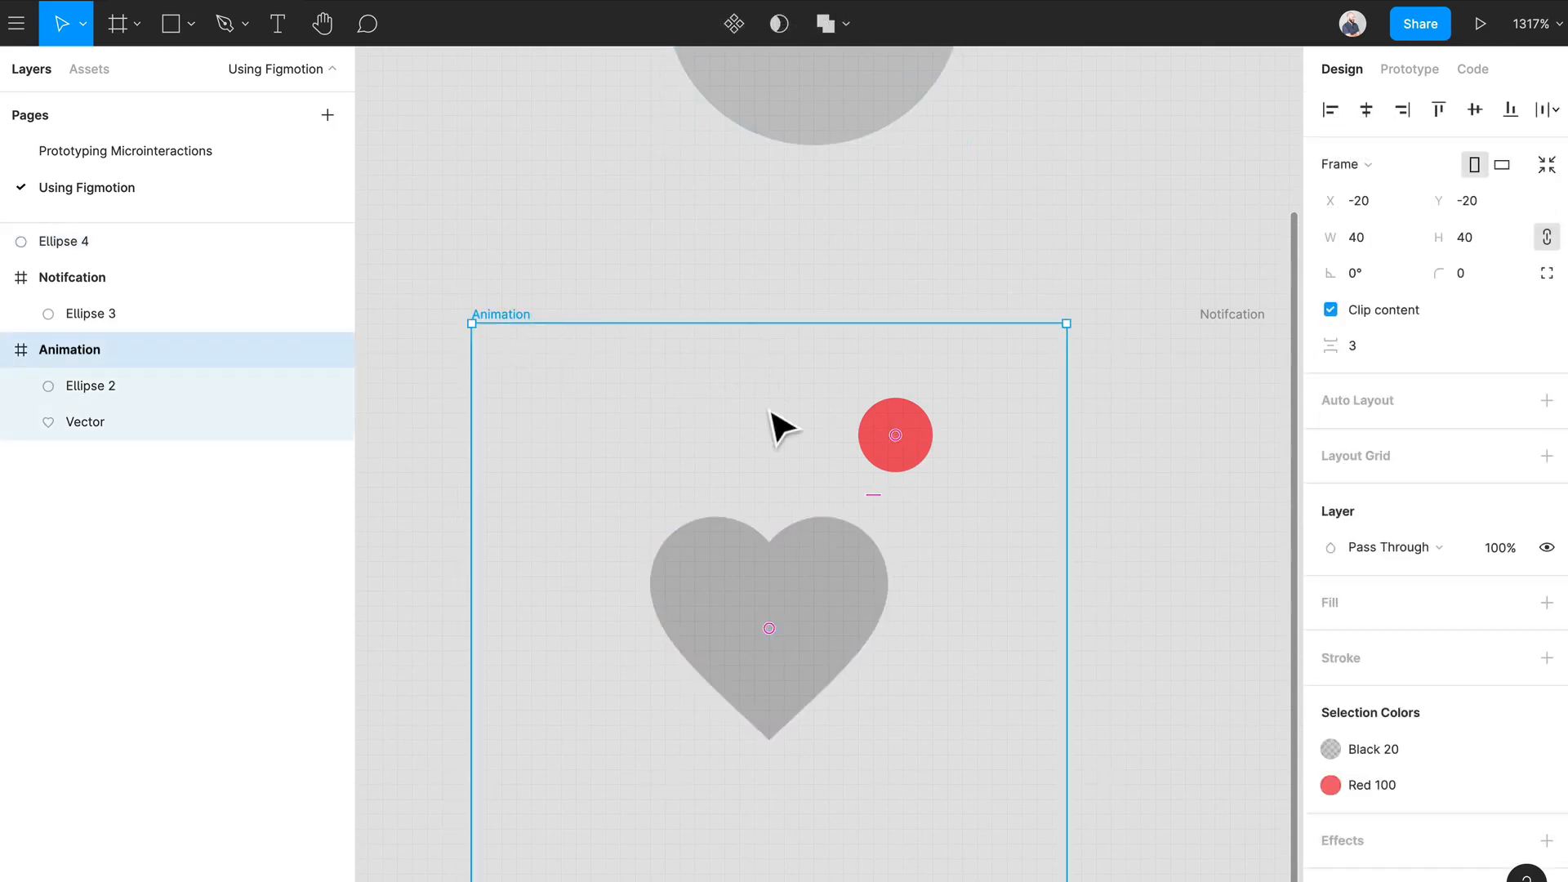
scroll(1012, 465, "up", 7)
left_click(947, 581)
left_click_drag(885, 560, 875, 427)
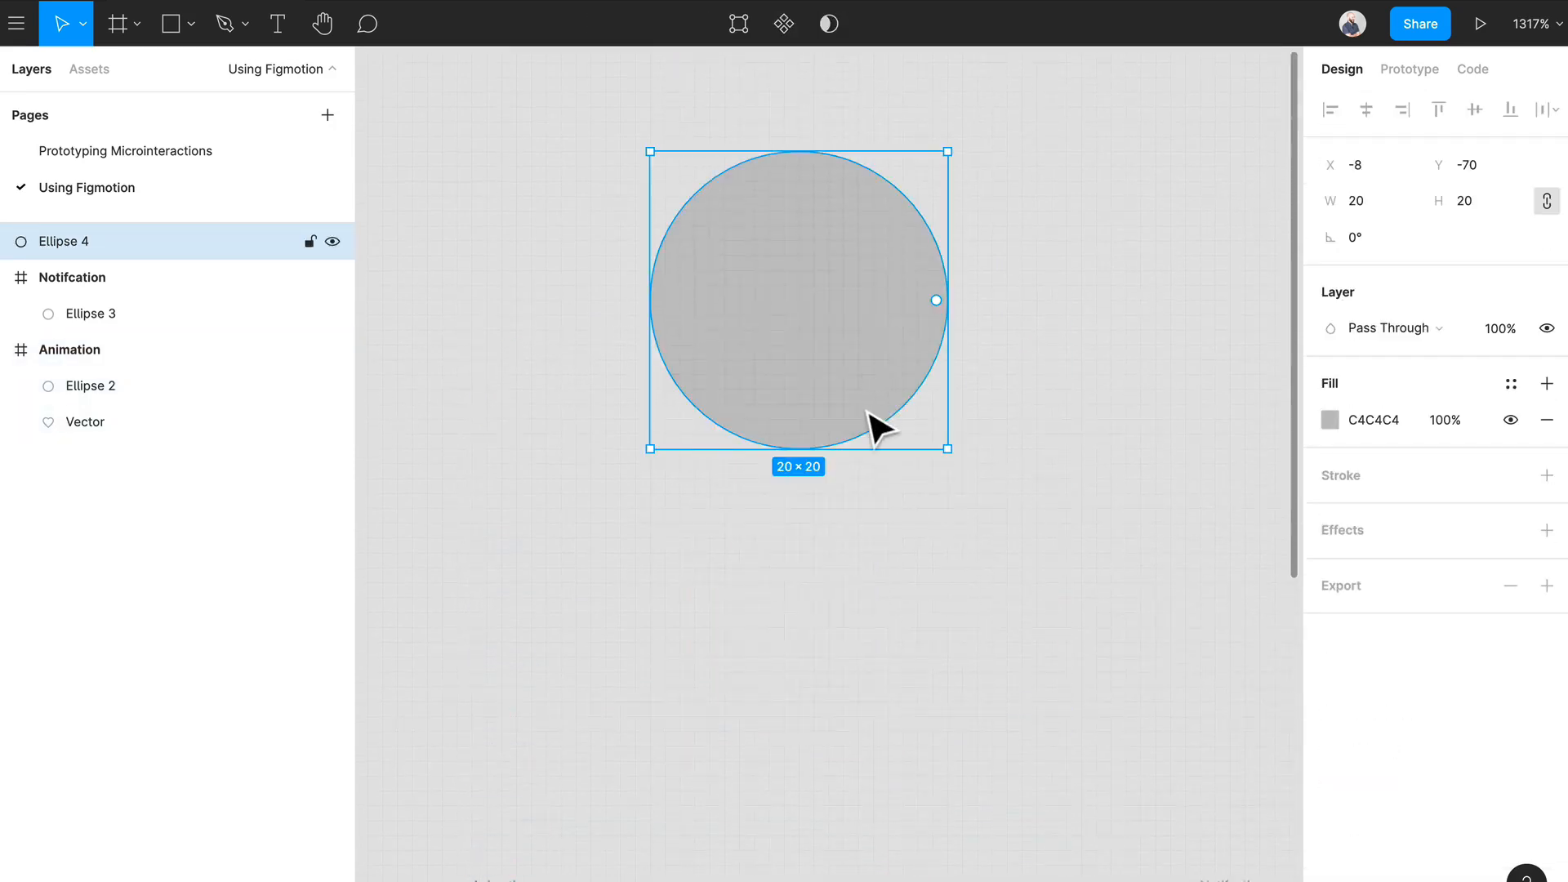
Set the grey circle's fill colour to black, 000000.
scroll(871, 428, "up", 5)
scroll(910, 472, "up", 4)
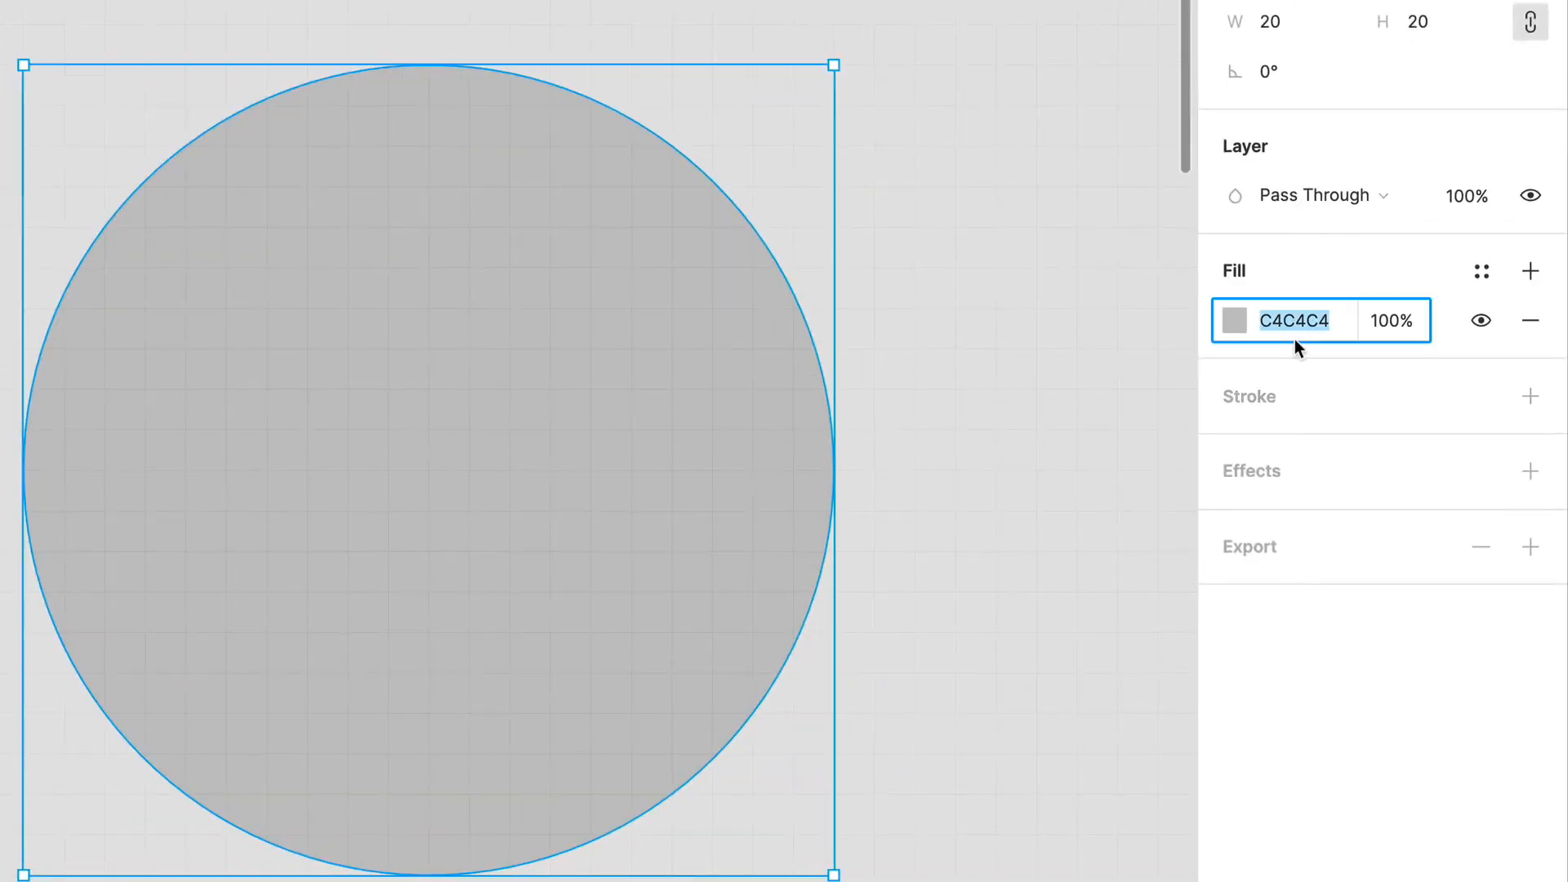
type("0")
key("Return")
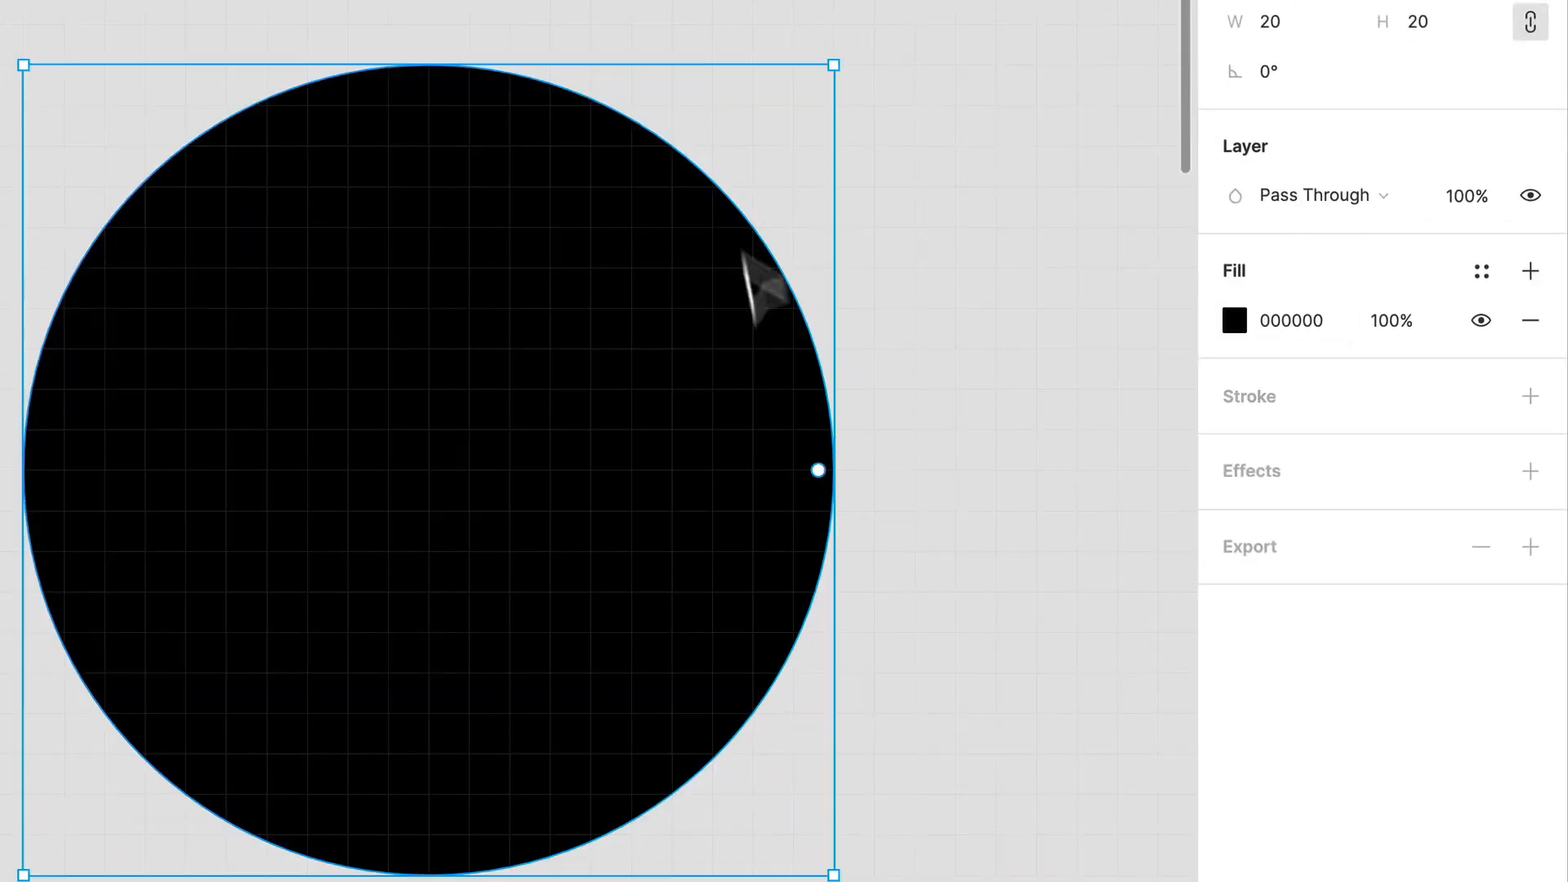
Squash the black circle to about 20 × 14, and stretch its height back to about 19.
scroll(711, 425, "down", 8)
left_click_drag(669, 350, 672, 424)
left_click(1013, 571)
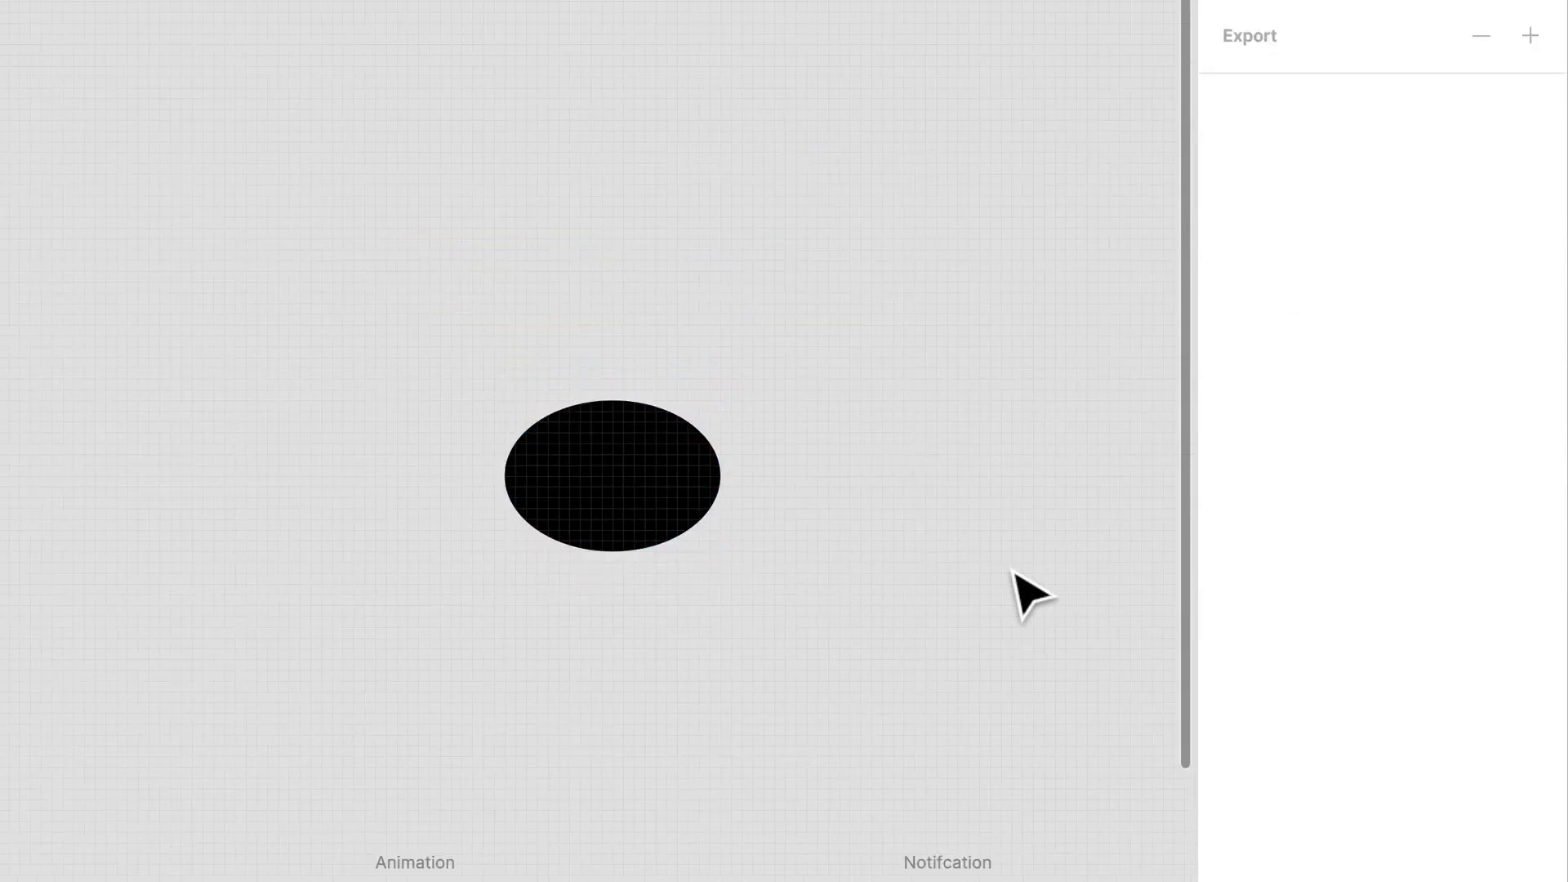
left_click(678, 451)
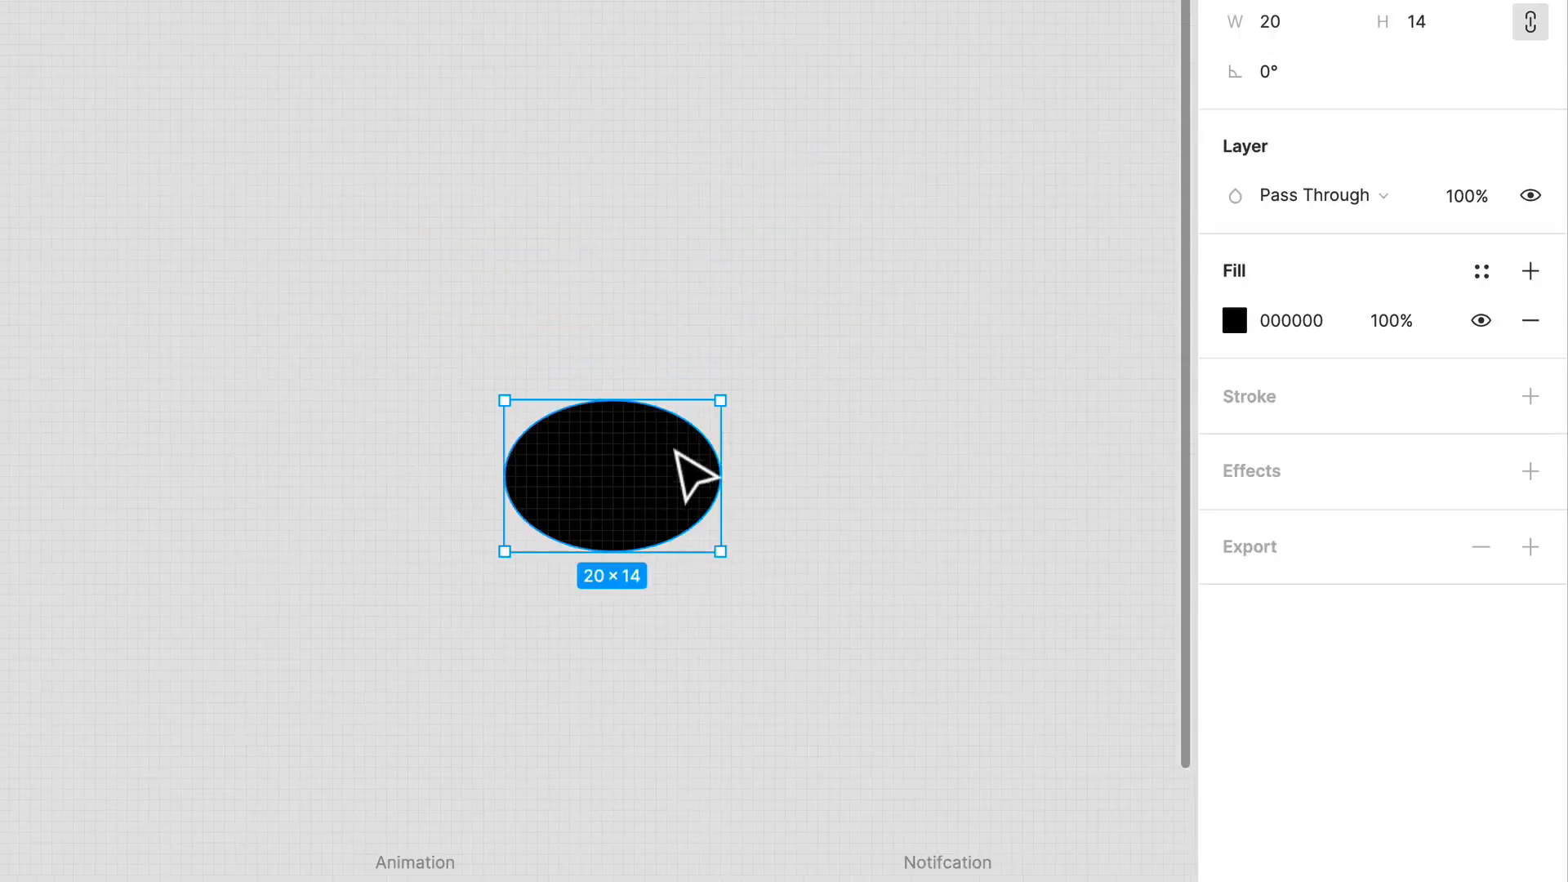
left_click_drag(688, 415, 678, 370)
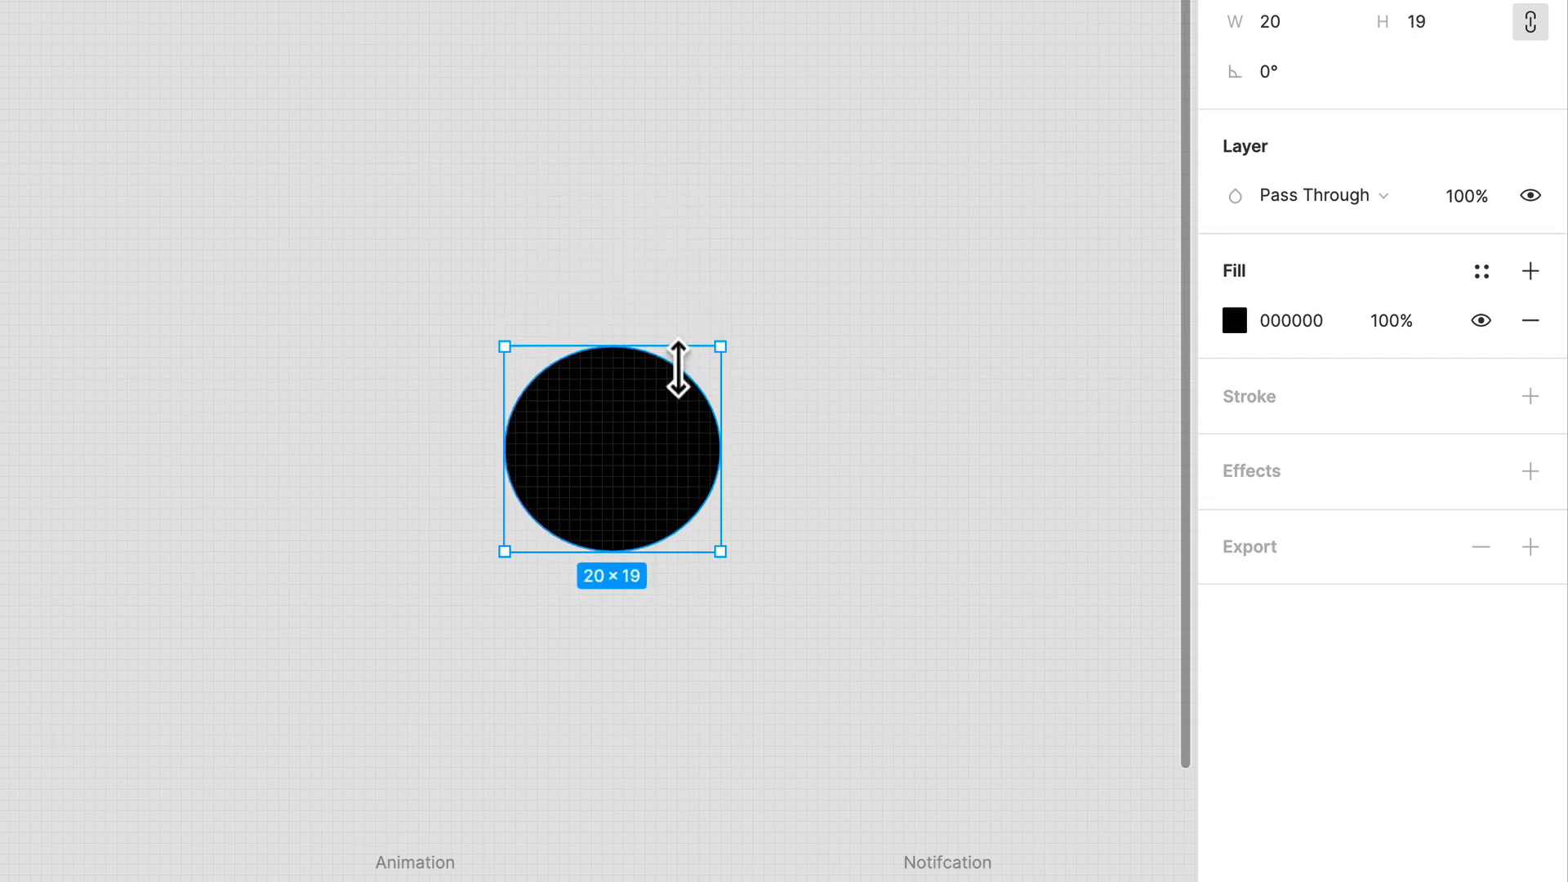
Undo the squash and stretch changes to the black circle's height.
left_click(805, 422)
key("ctrl+z")
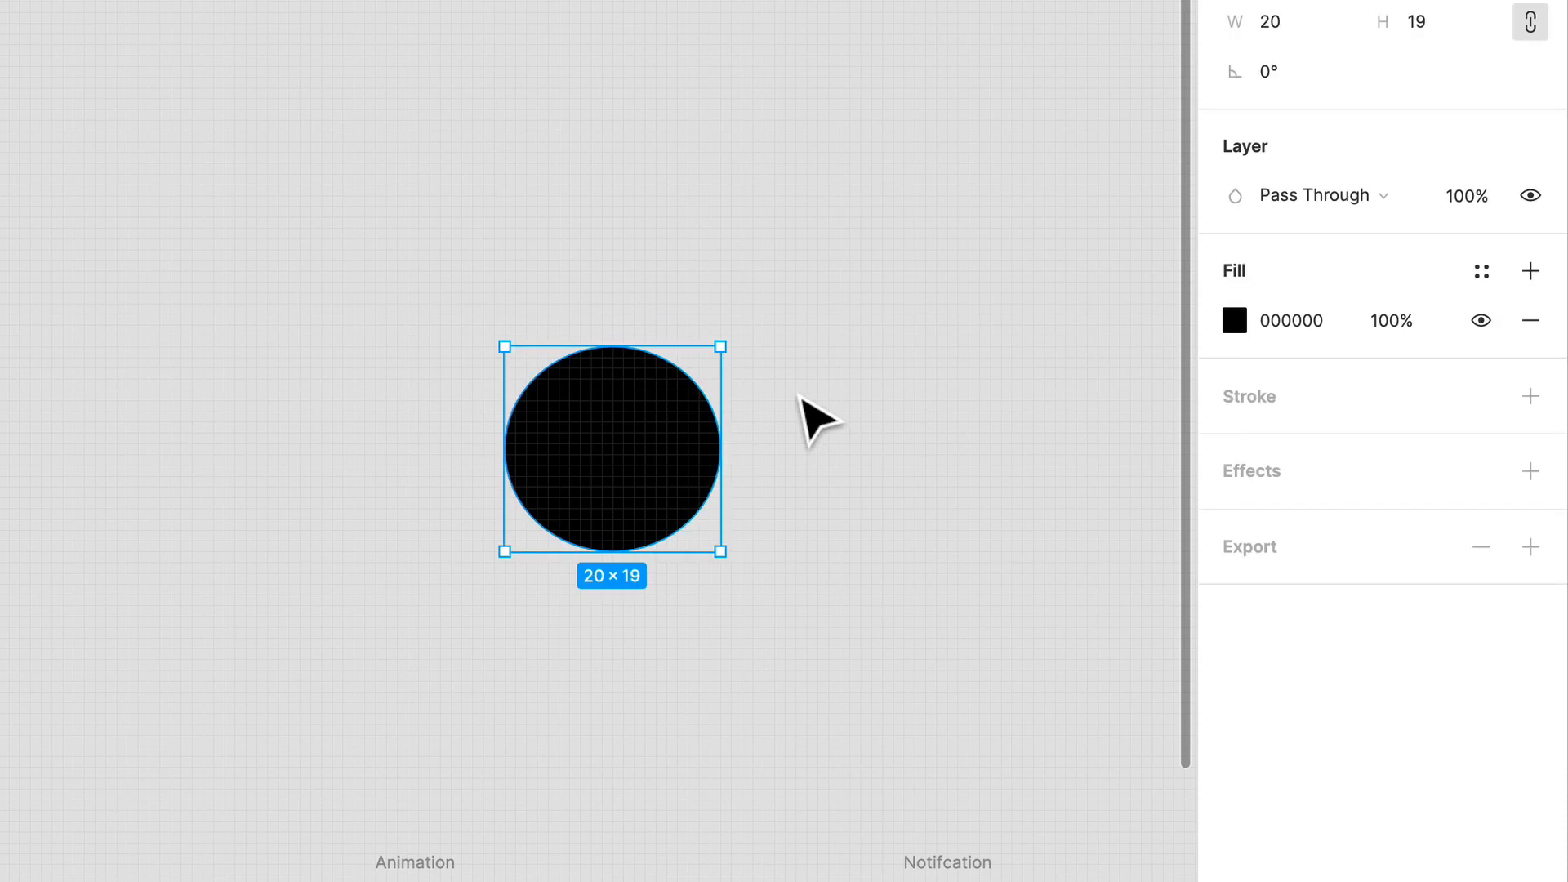
key("ctrl+z")
key("ctrl+z")
key("ctrl+z")
key("ctrl+z")
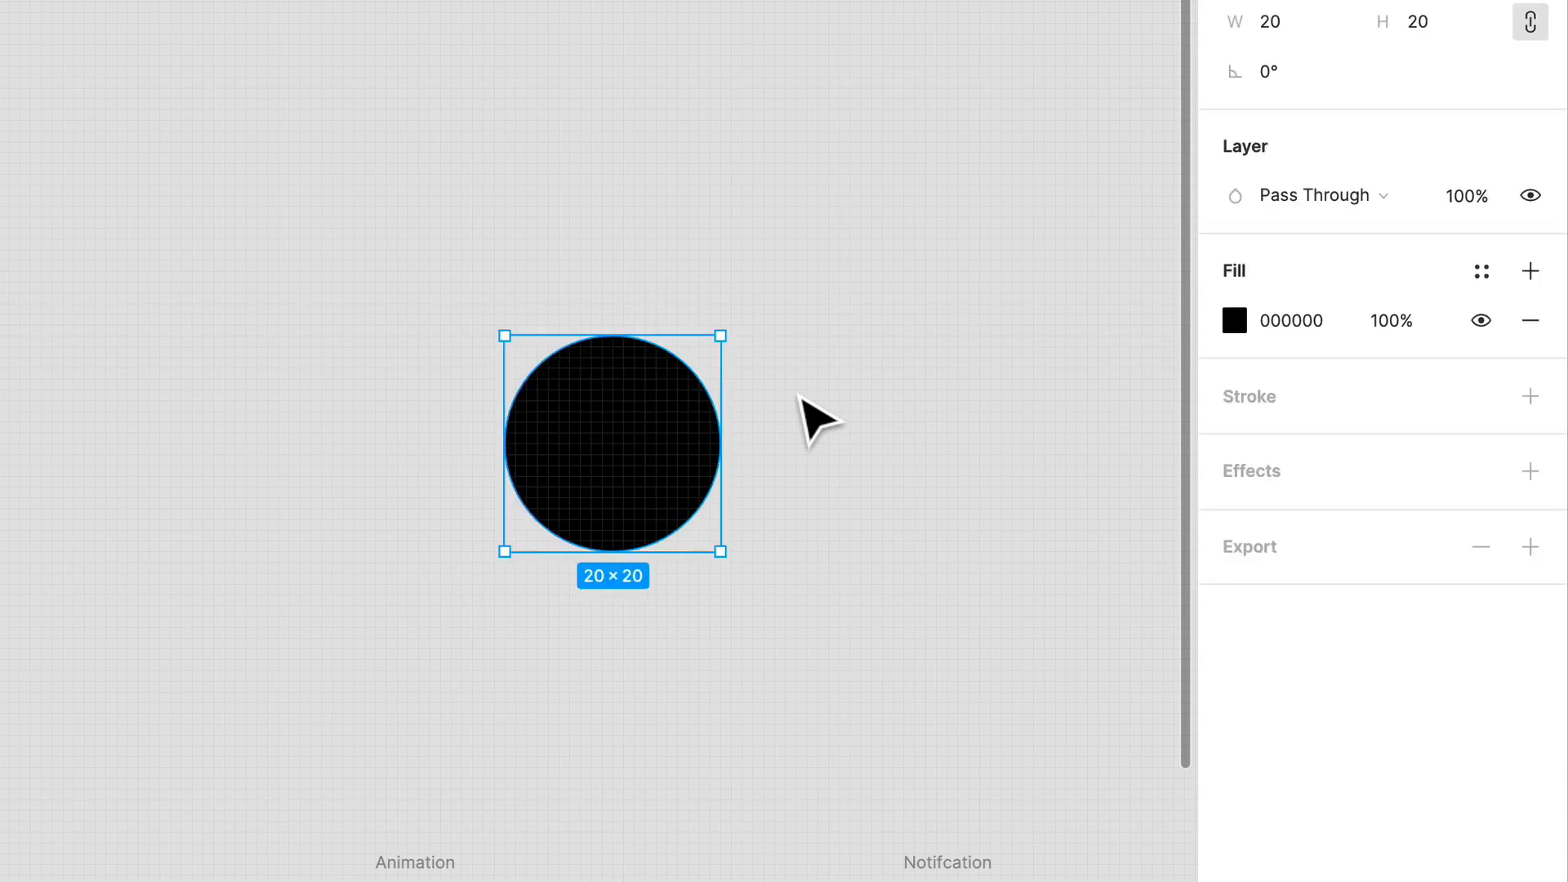
Move the black circle upward and narrow it to about 16 × 20.
left_click(840, 502)
left_click(685, 510)
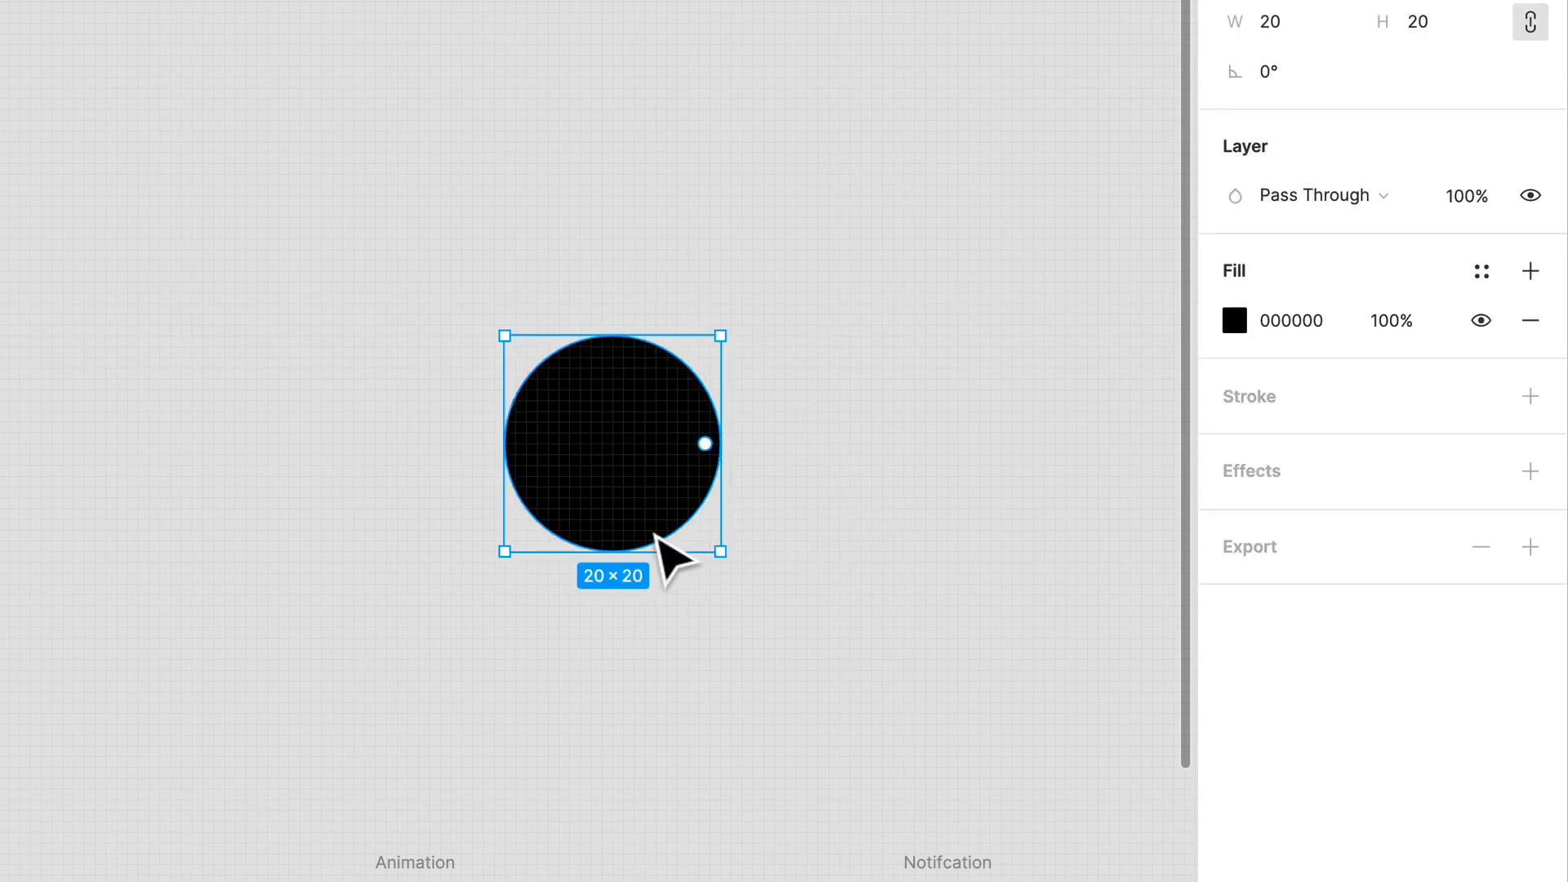
left_click_drag(654, 535, 727, 325)
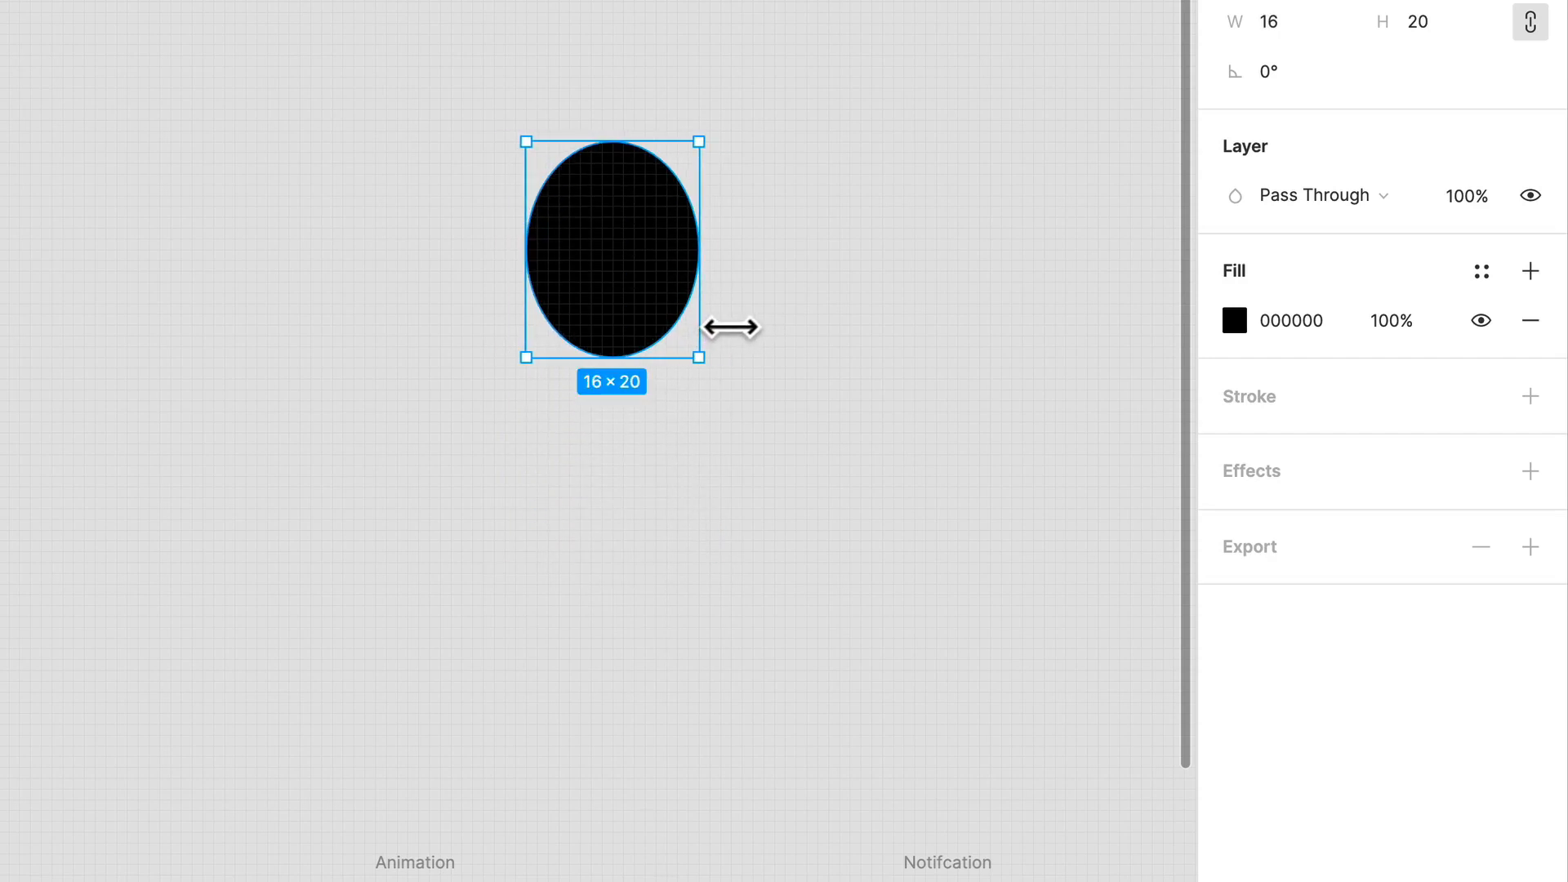
left_click(816, 379)
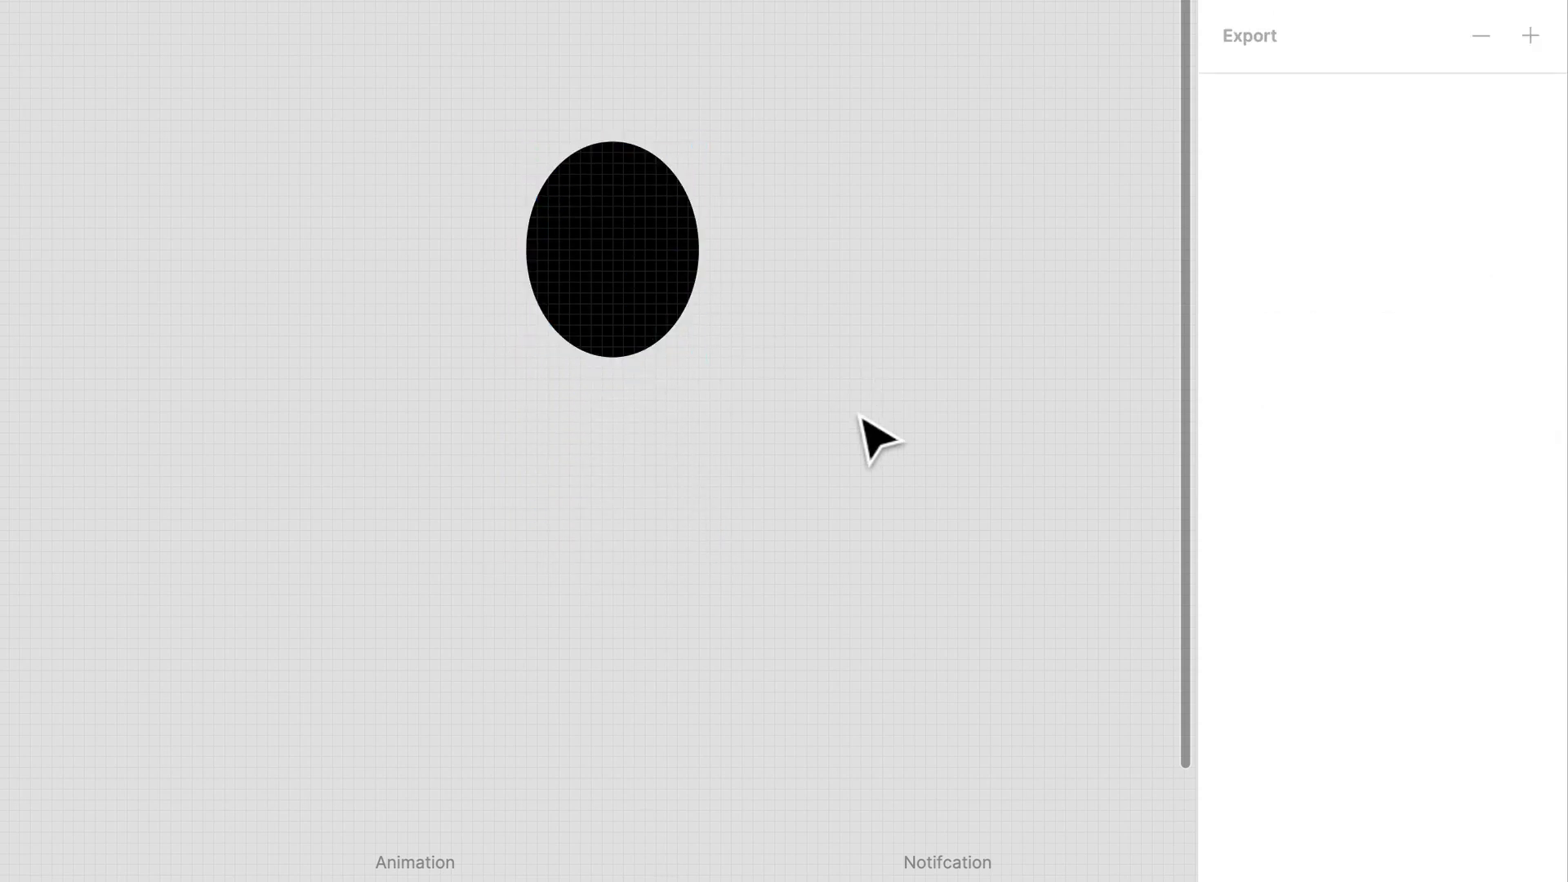
Try widening the black ellipse on its side, and undo the change.
left_click(635, 289)
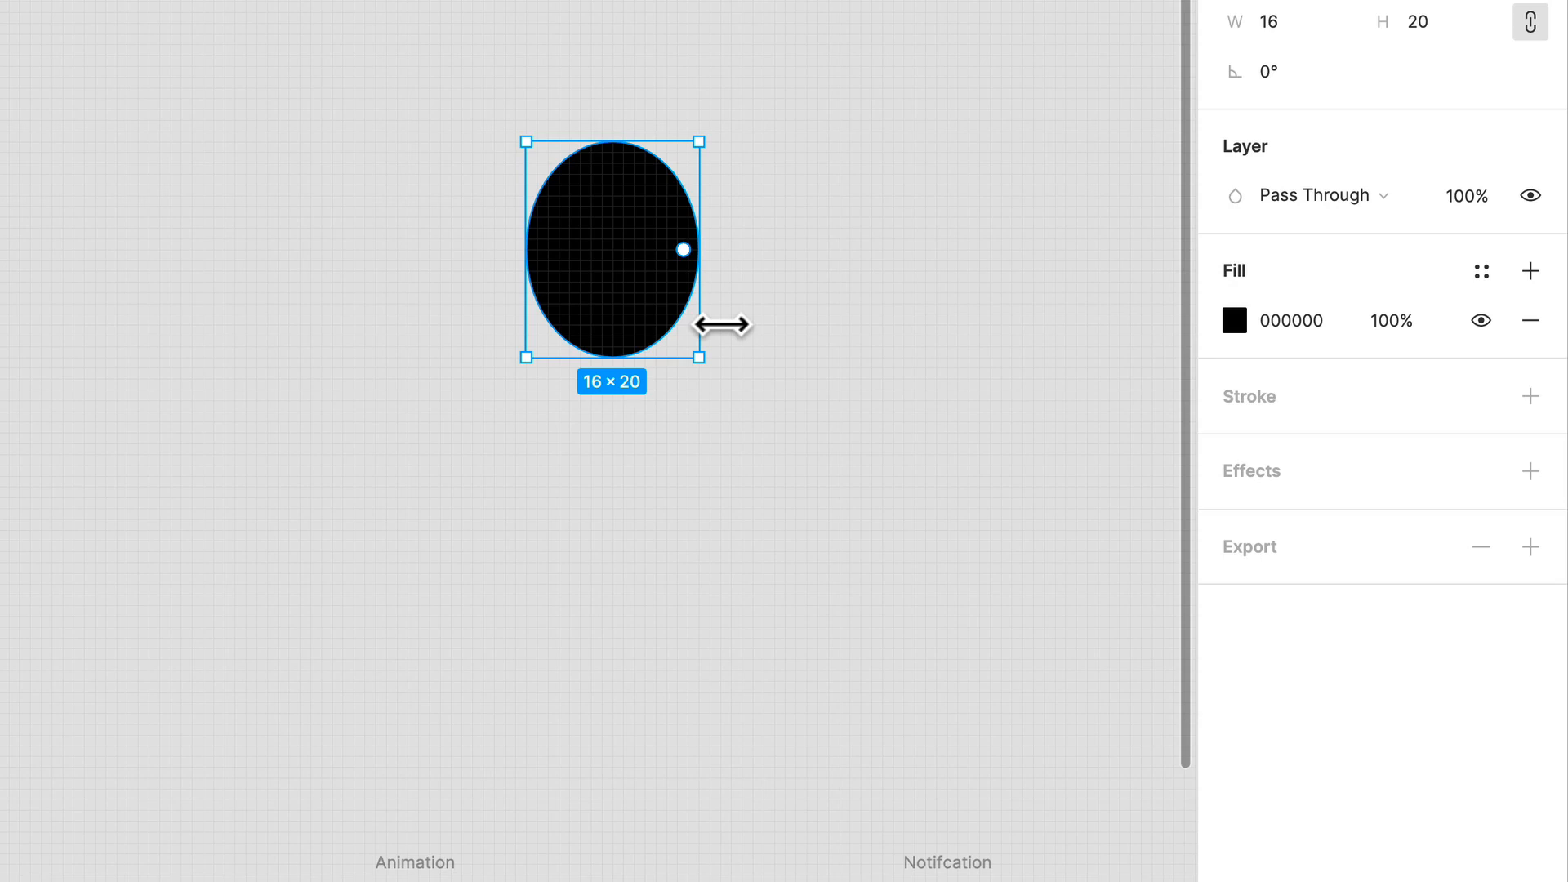
left_click_drag(721, 325, 792, 334)
key("super+z")
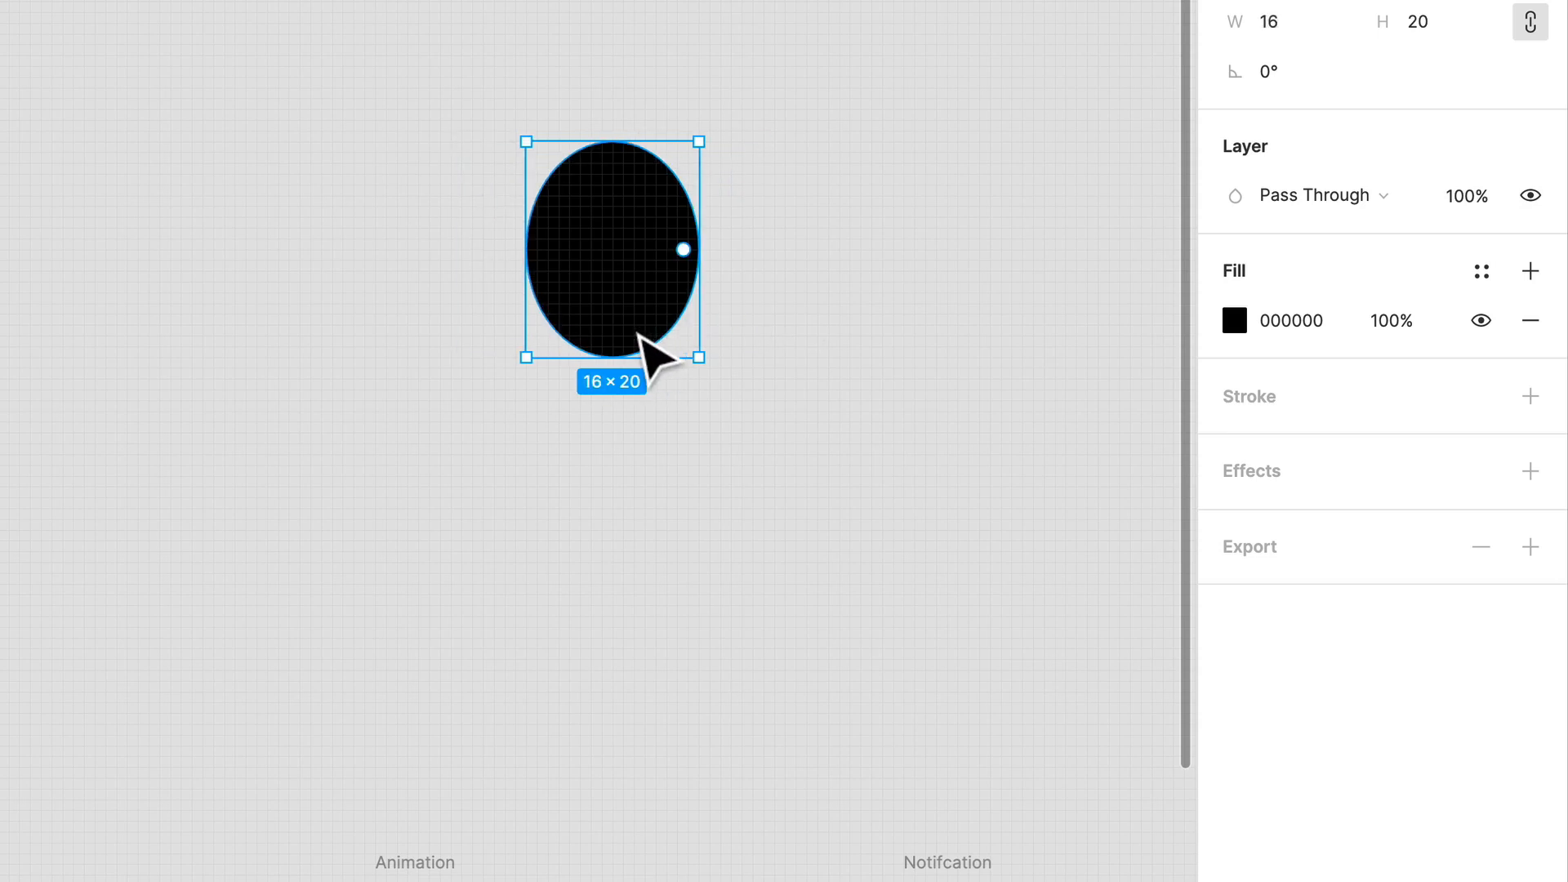
Move the black ellipse up and down the canvas, changing its height to about 16, 27 and 17 while keeping its width.
left_click_drag(637, 333, 630, 226)
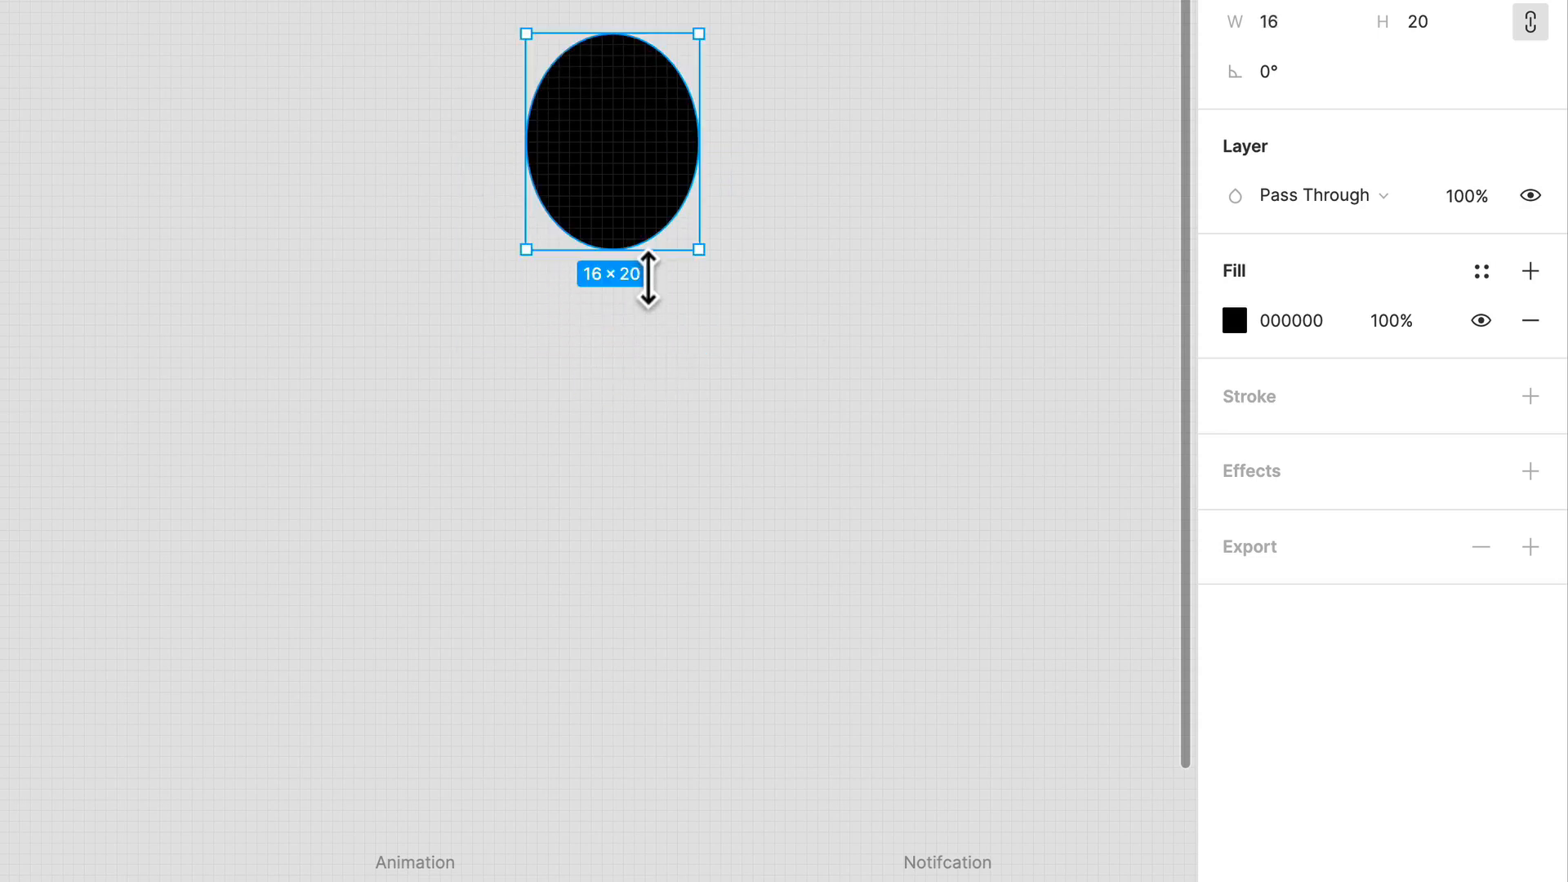
left_click_drag(648, 279, 655, 236)
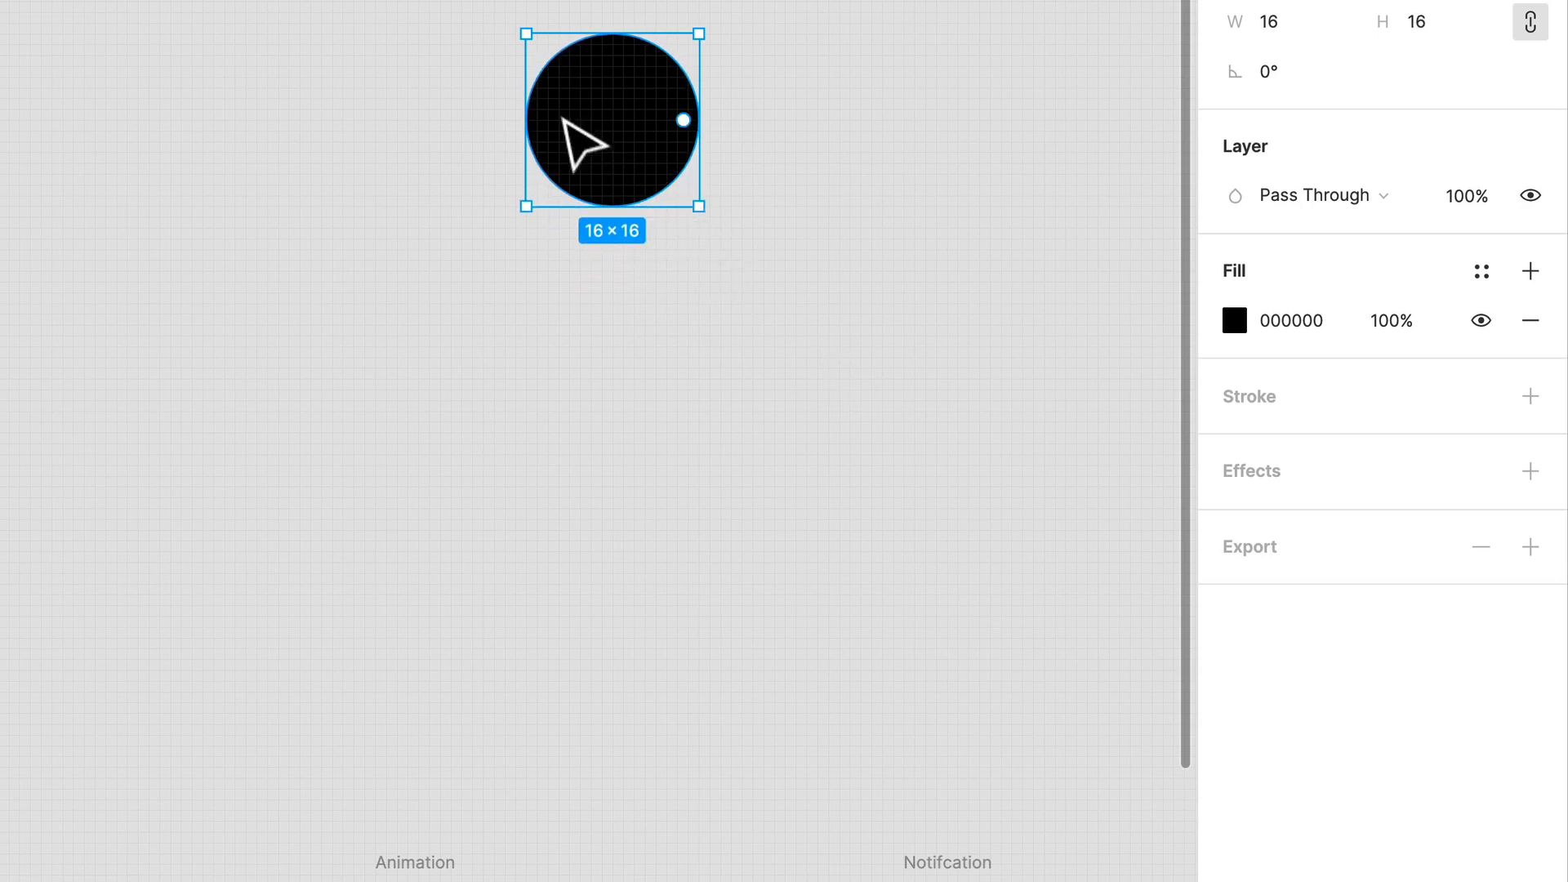
left_click_drag(641, 200, 658, 367)
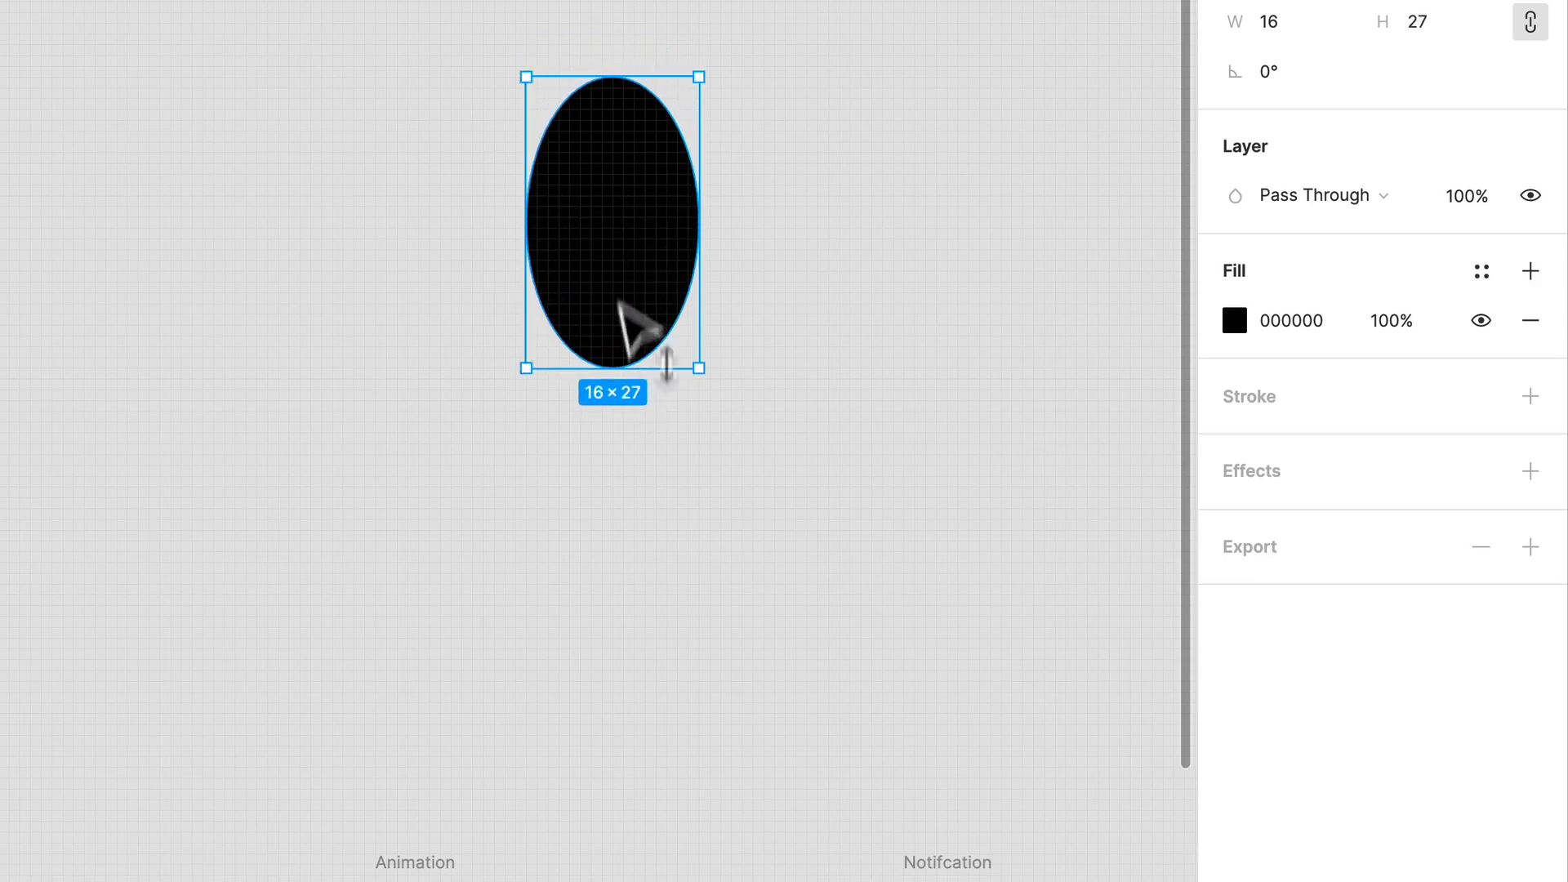
left_click_drag(623, 278, 669, 563)
left_click_drag(641, 415, 645, 490)
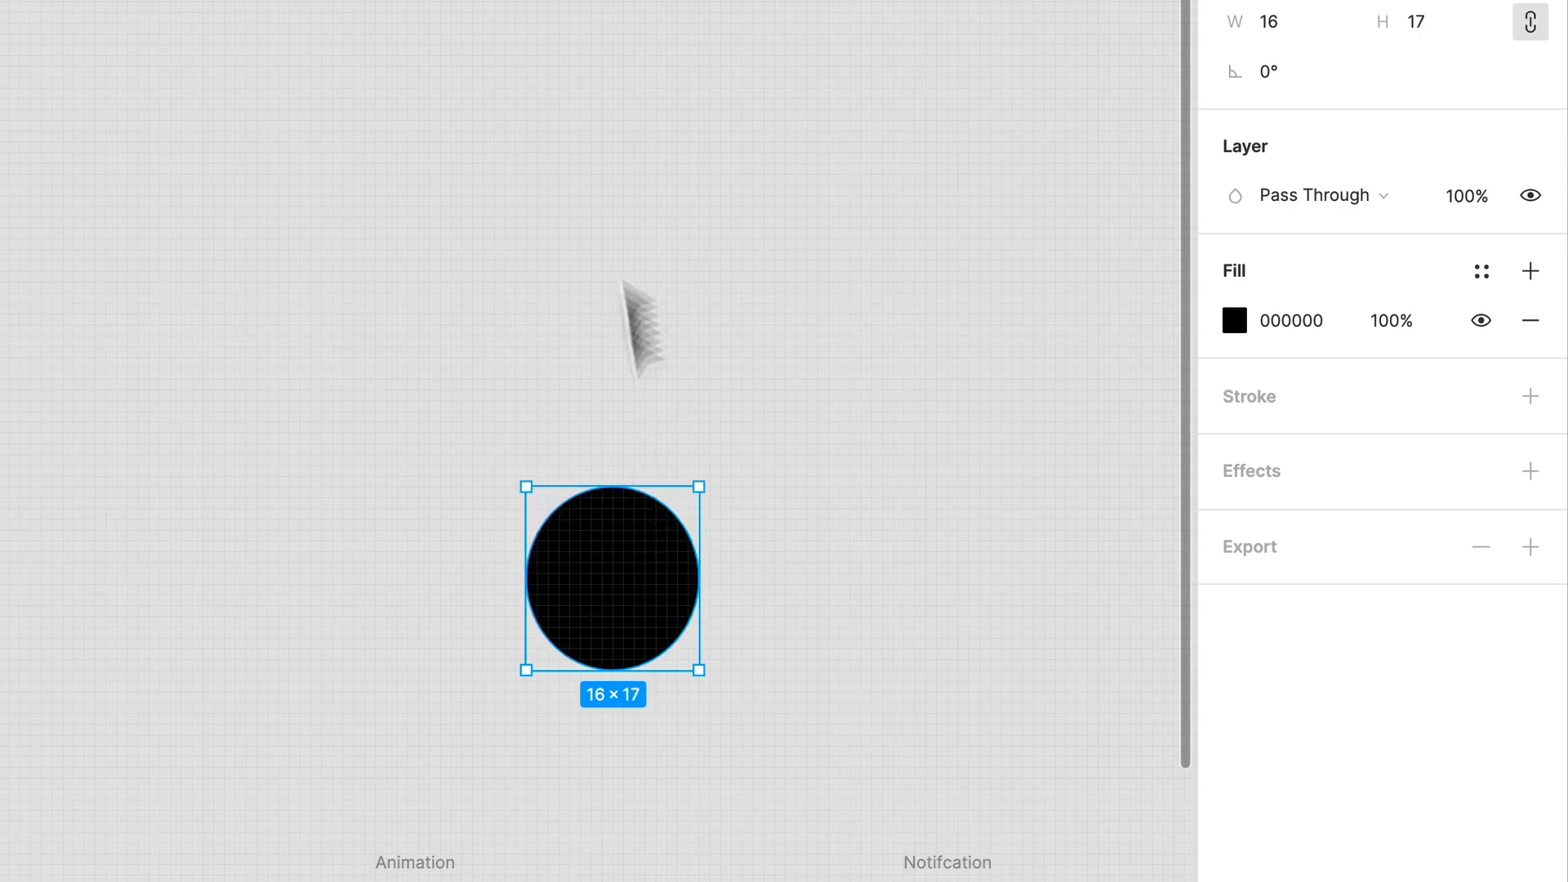
Undo the latest moves and height changes of the black ellipse.
key("super+z")
key("super+z")
key("super+z")
key("super+z")
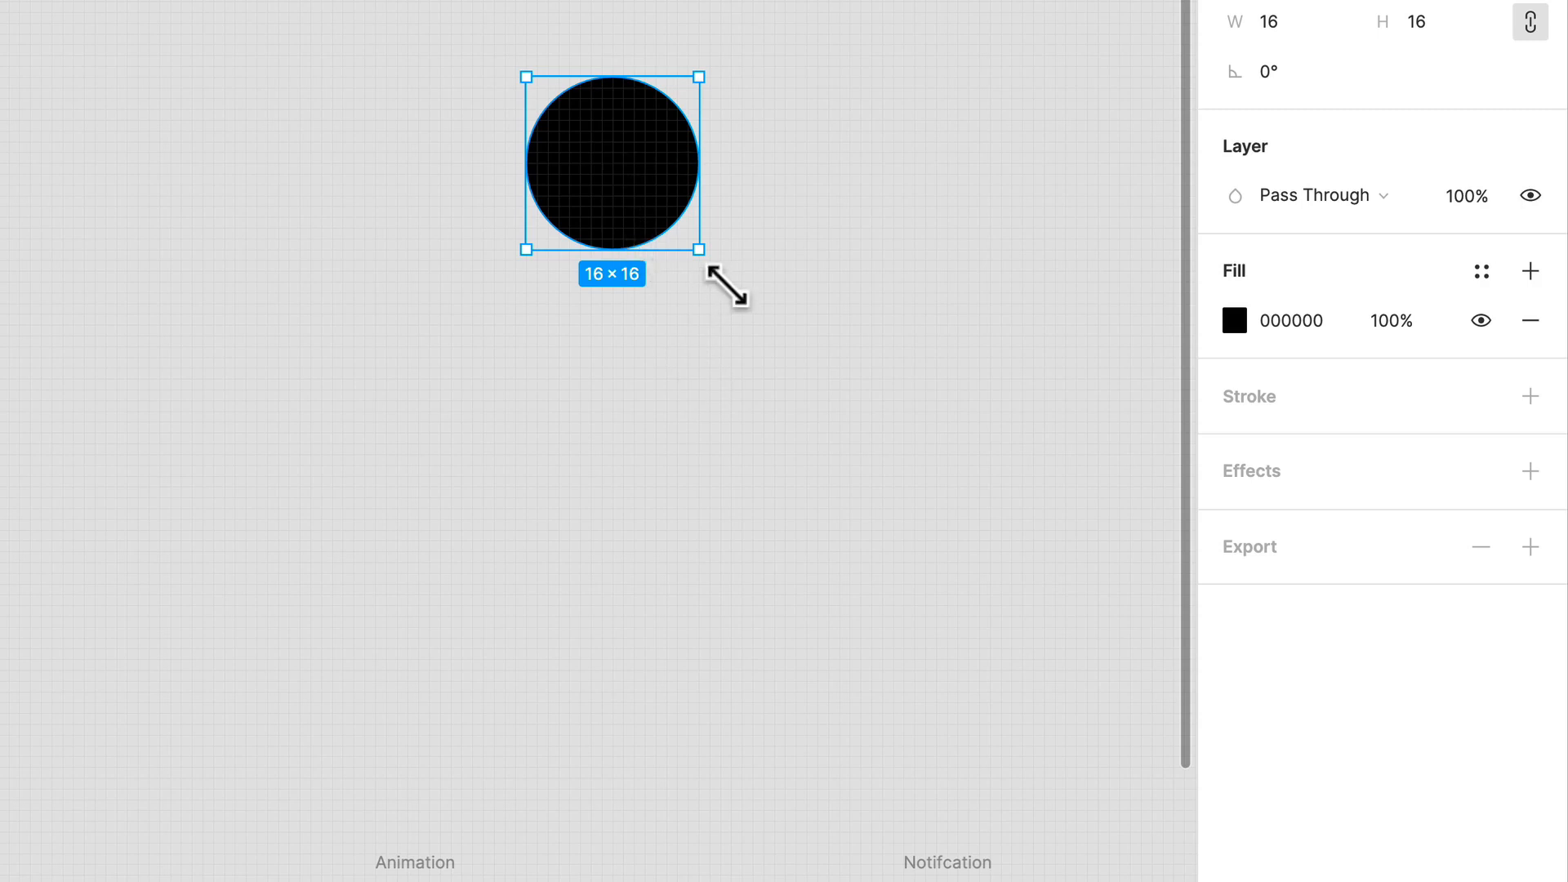
Enlarge the black circle proportionally to about 27 × 27, and delete it from the canvas.
left_click_drag(724, 286, 821, 403)
scroll(849, 653, "down", 6)
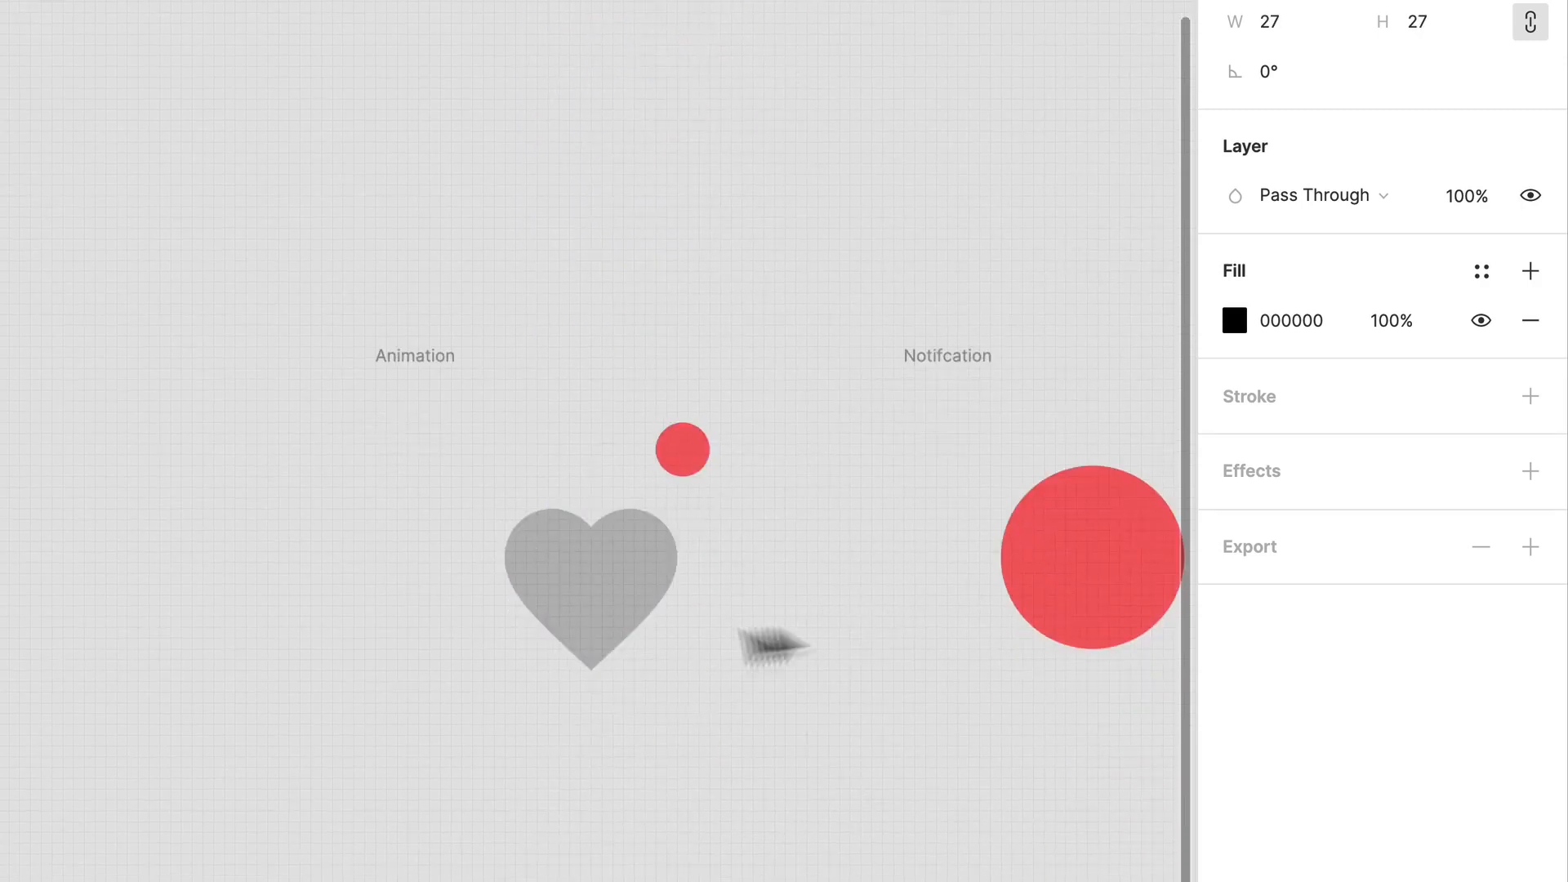
scroll(732, 572, "up", 4)
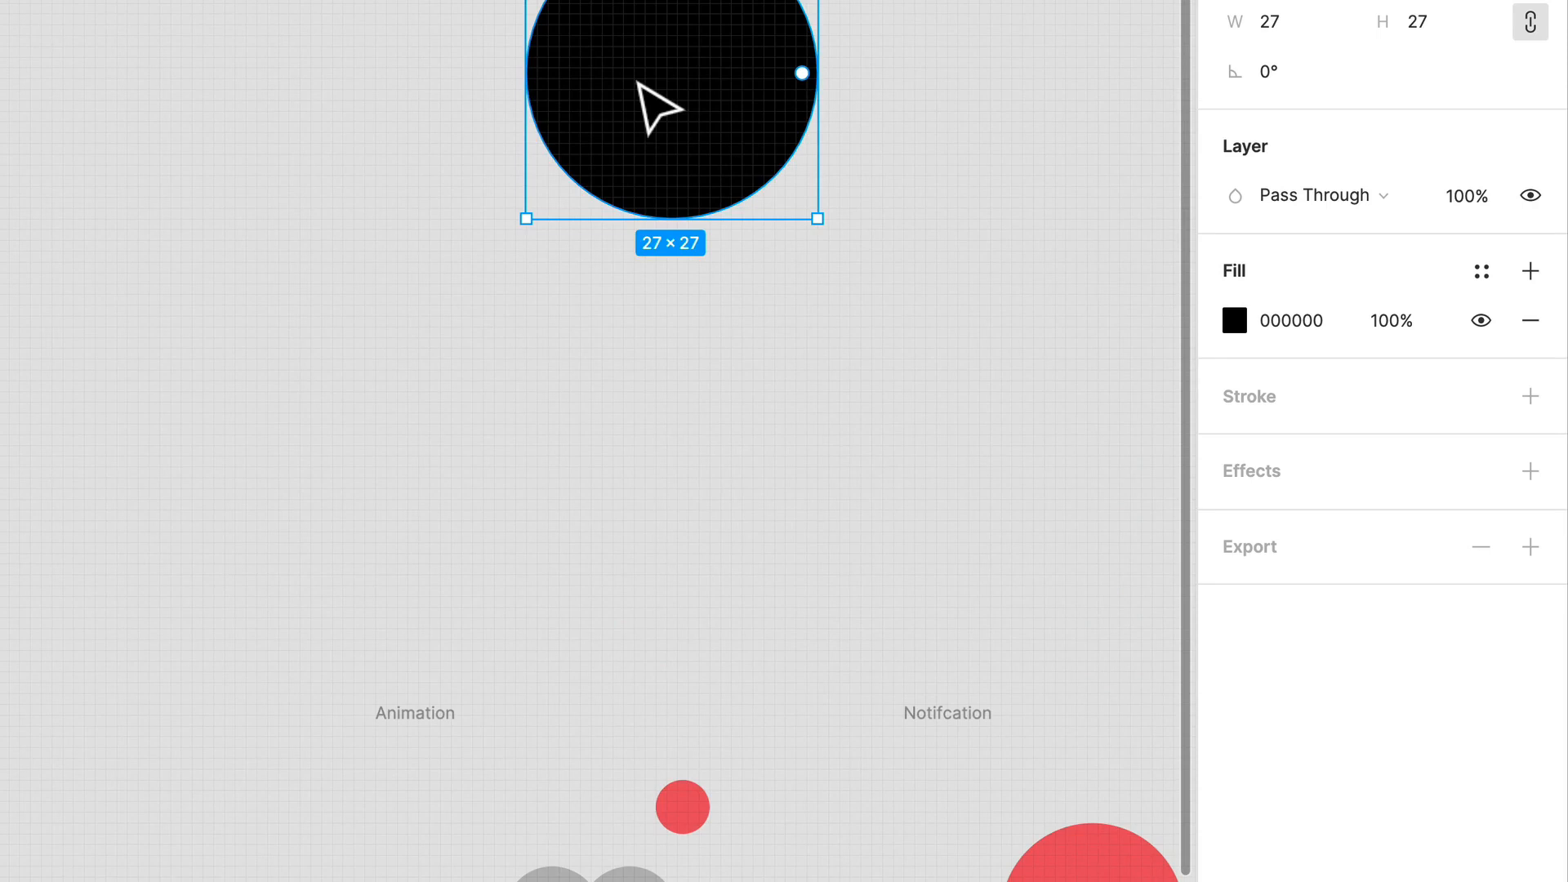
key("Delete")
Shift the large red circle slightly within the Notifcation frame, and undo the move.
scroll(710, 462, "down", 5)
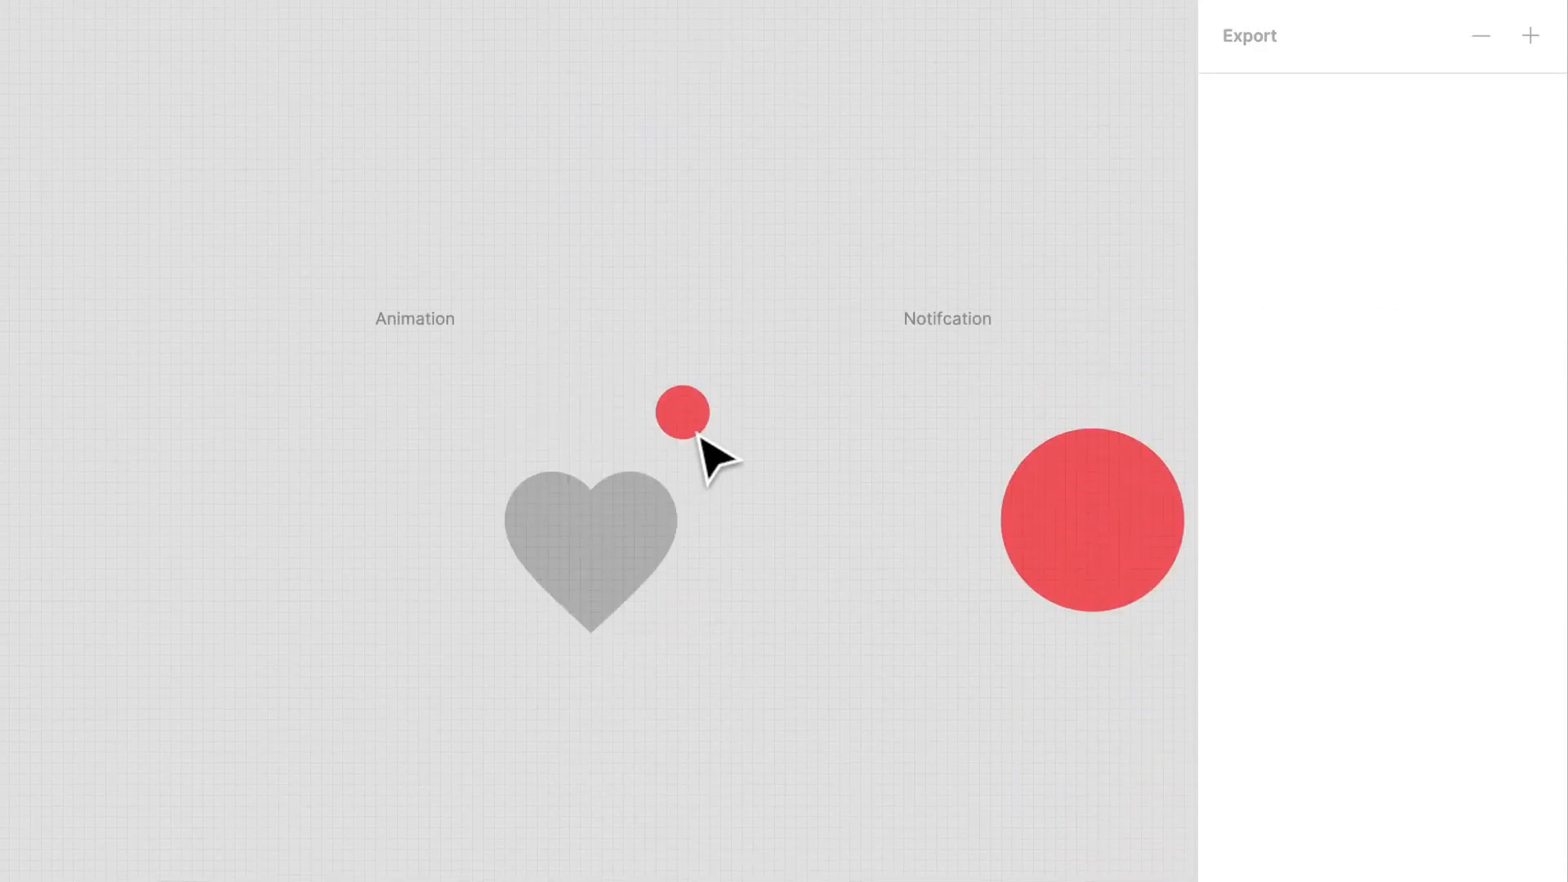
scroll(700, 441, "right", 3)
scroll(700, 441, "up", 1)
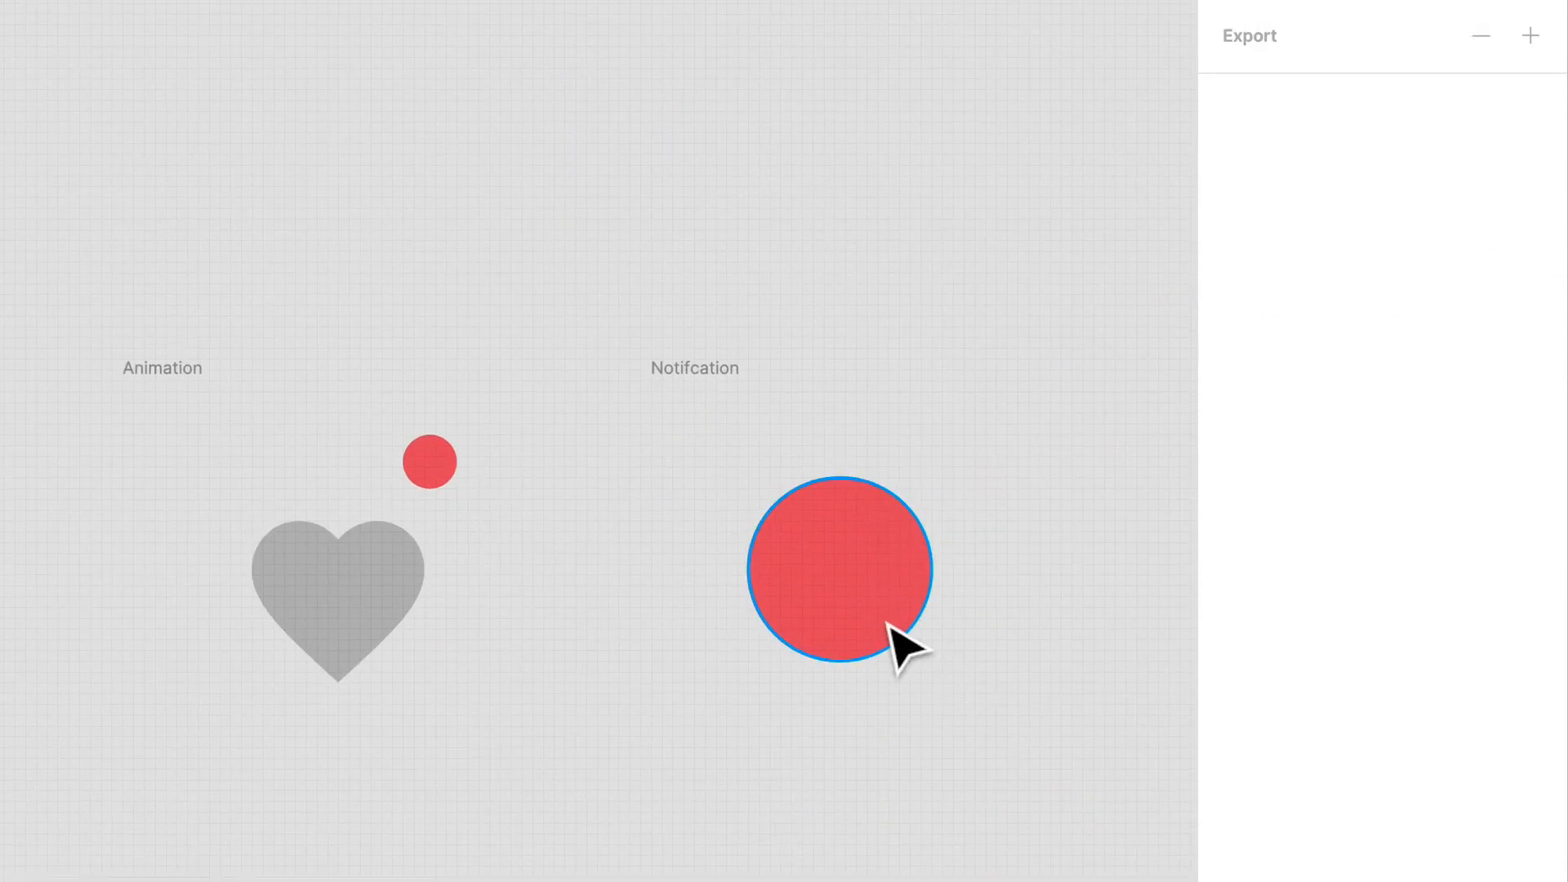
left_click(898, 645)
mouse_move(870, 618)
left_mouse_down()
mouse_move(868, 550)
mouse_move(882, 613)
left_mouse_up()
key("ctrl+z")
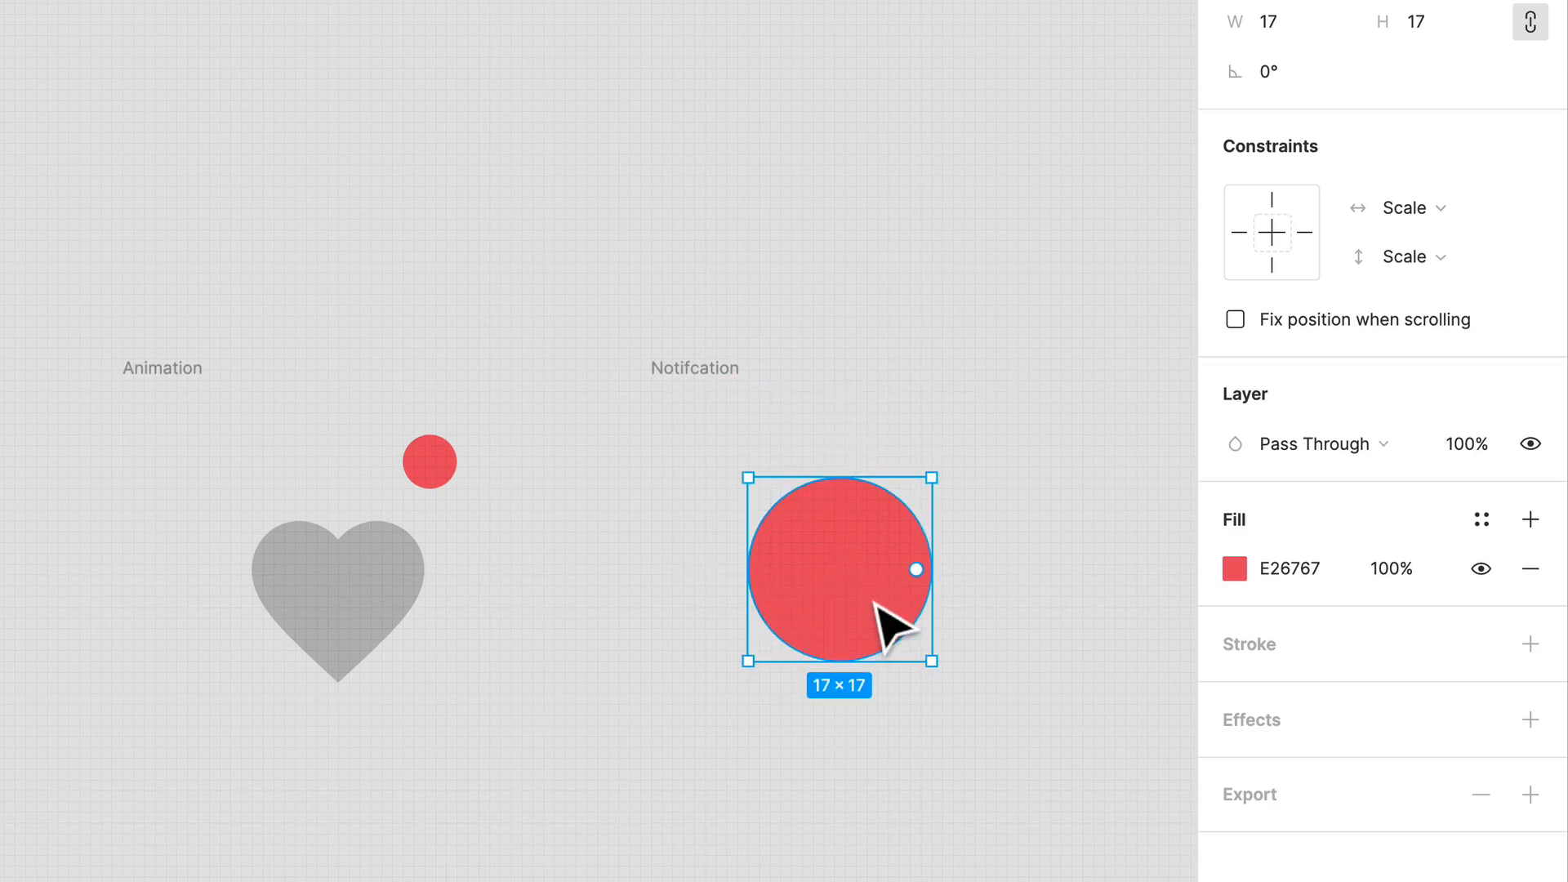
Move the Notifcation frame with its red circle farther away from the Animation frame and slightly upward.
left_click(733, 377)
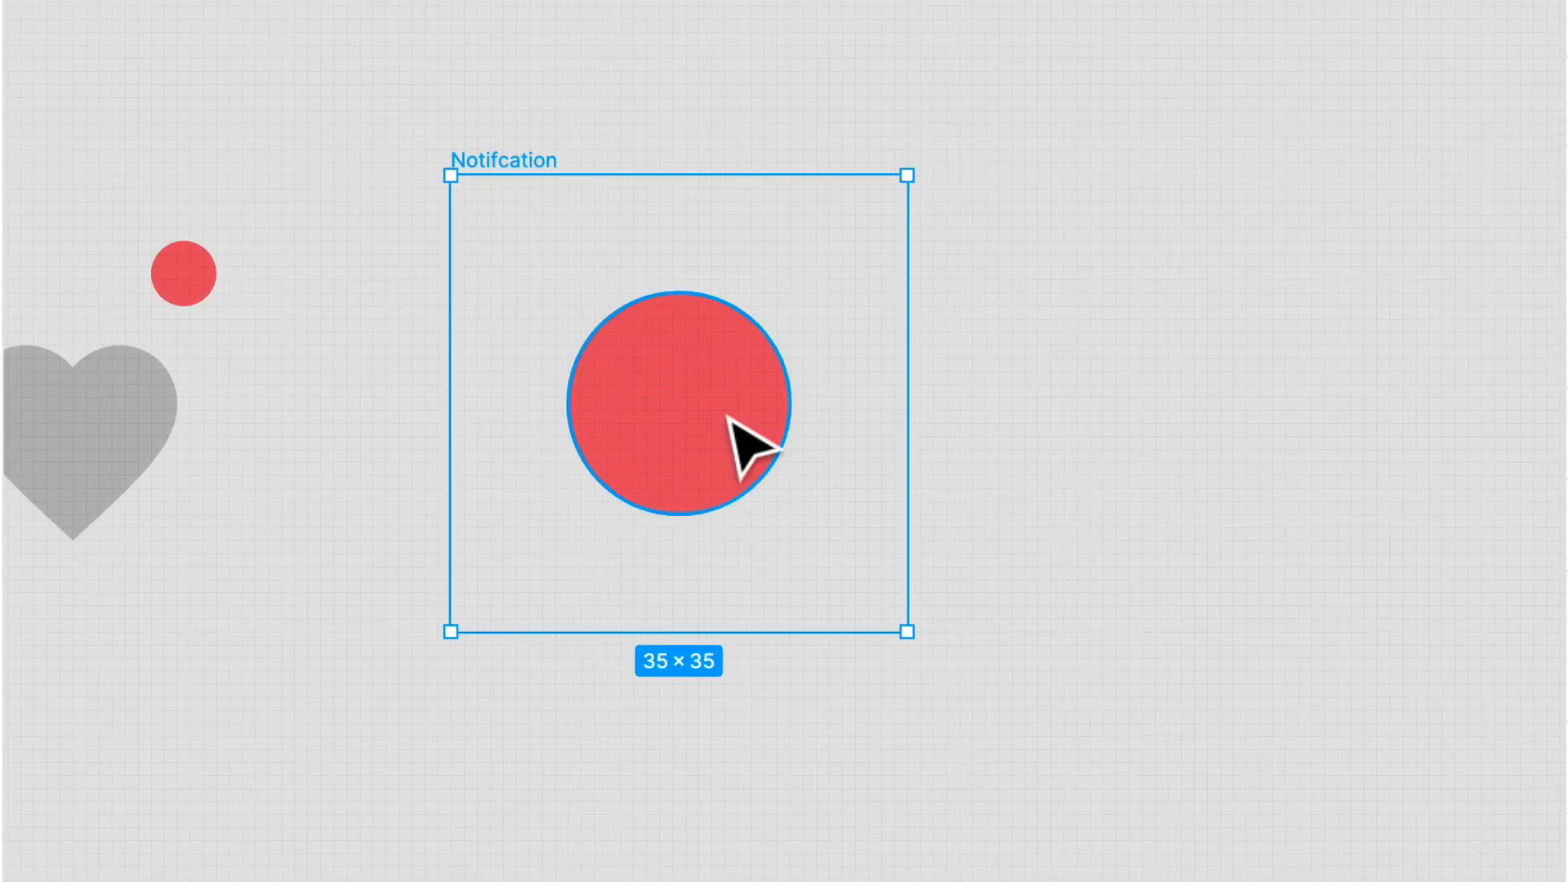
left_click(776, 408)
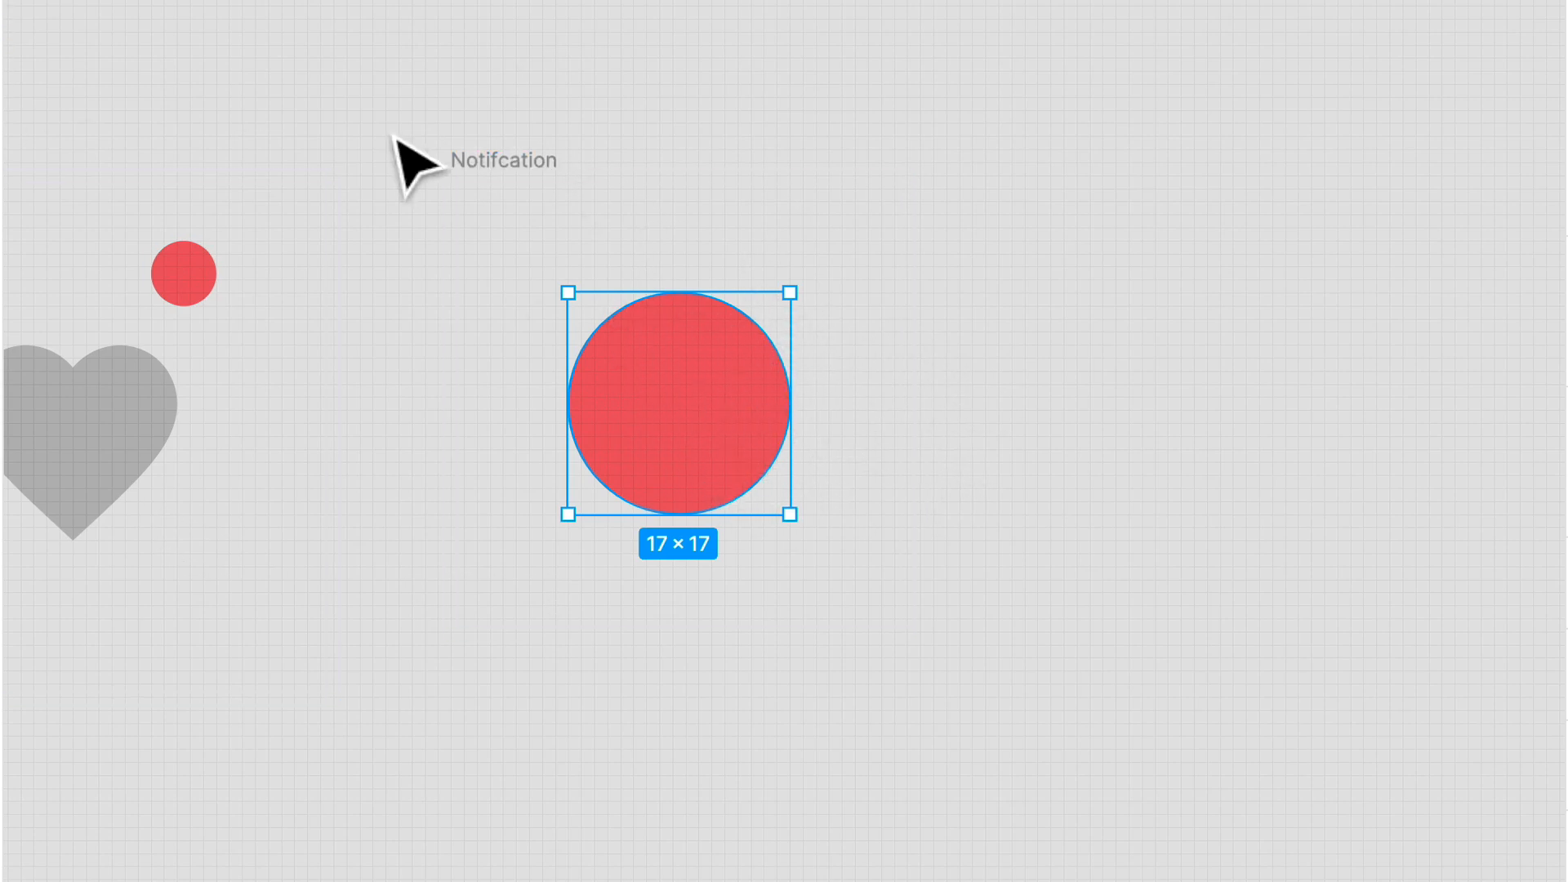
left_click_drag(517, 186, 662, 126)
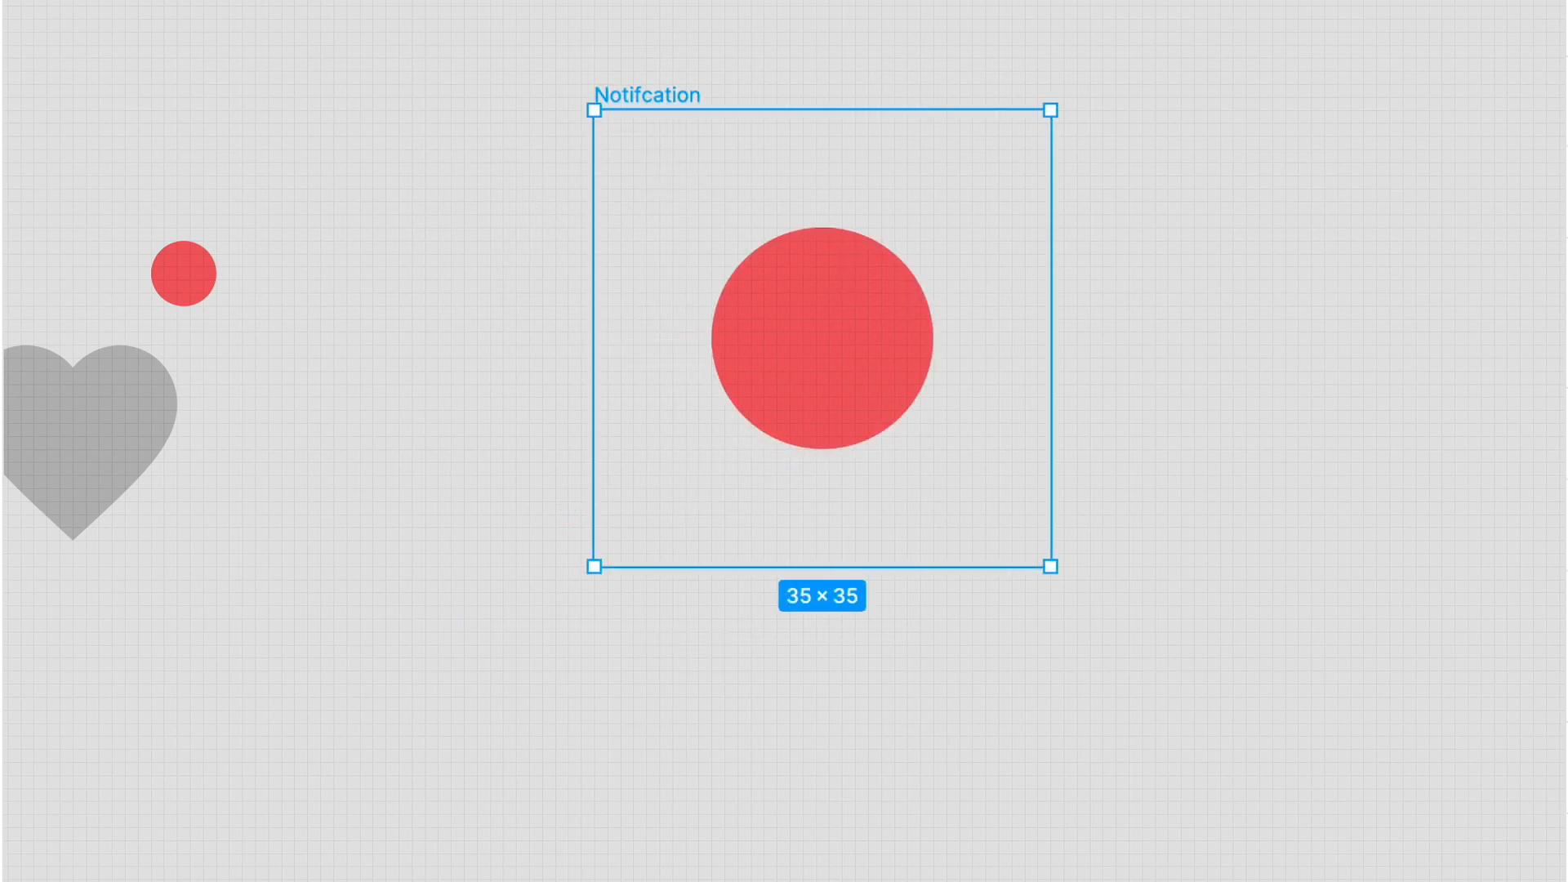
Open the Figmotion plugin with the Notifcation frame selected.
left_click(539, 11)
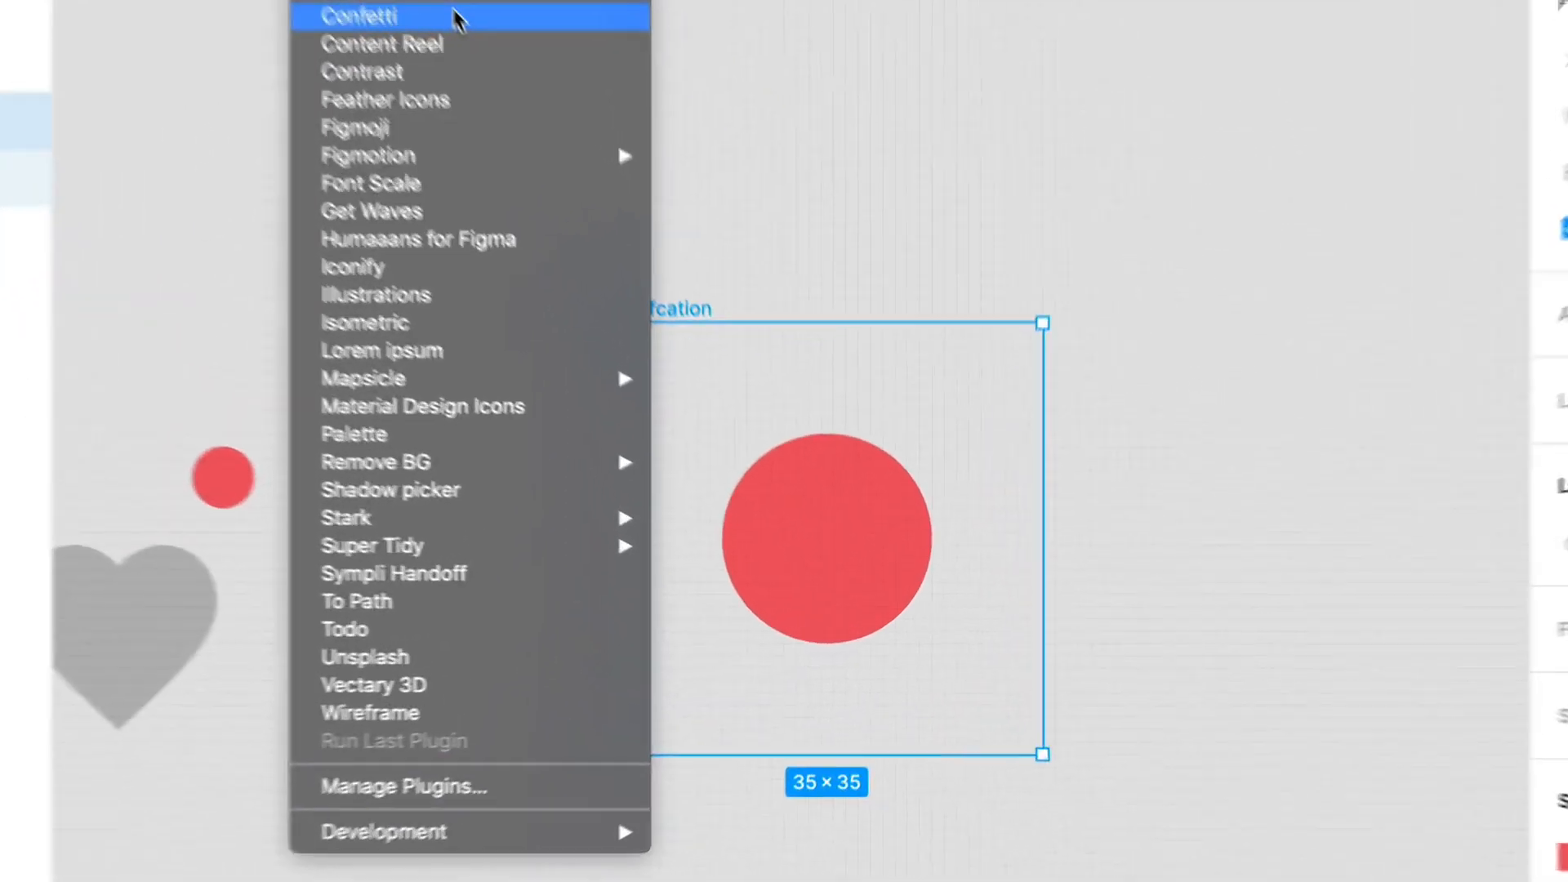
mouse_move(397, 140)
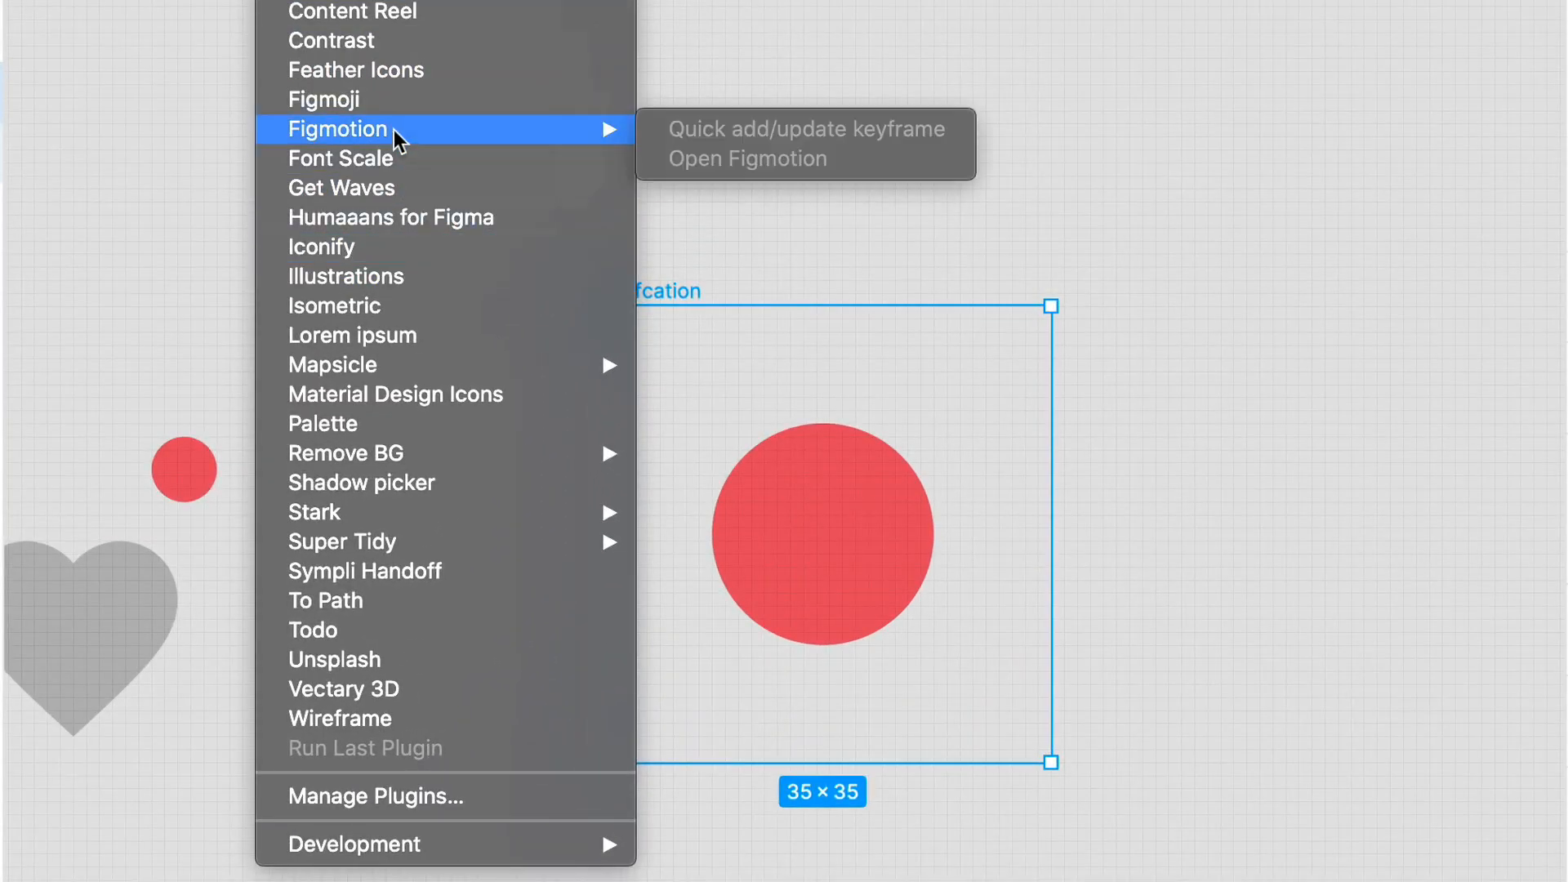
left_click(1270, 287)
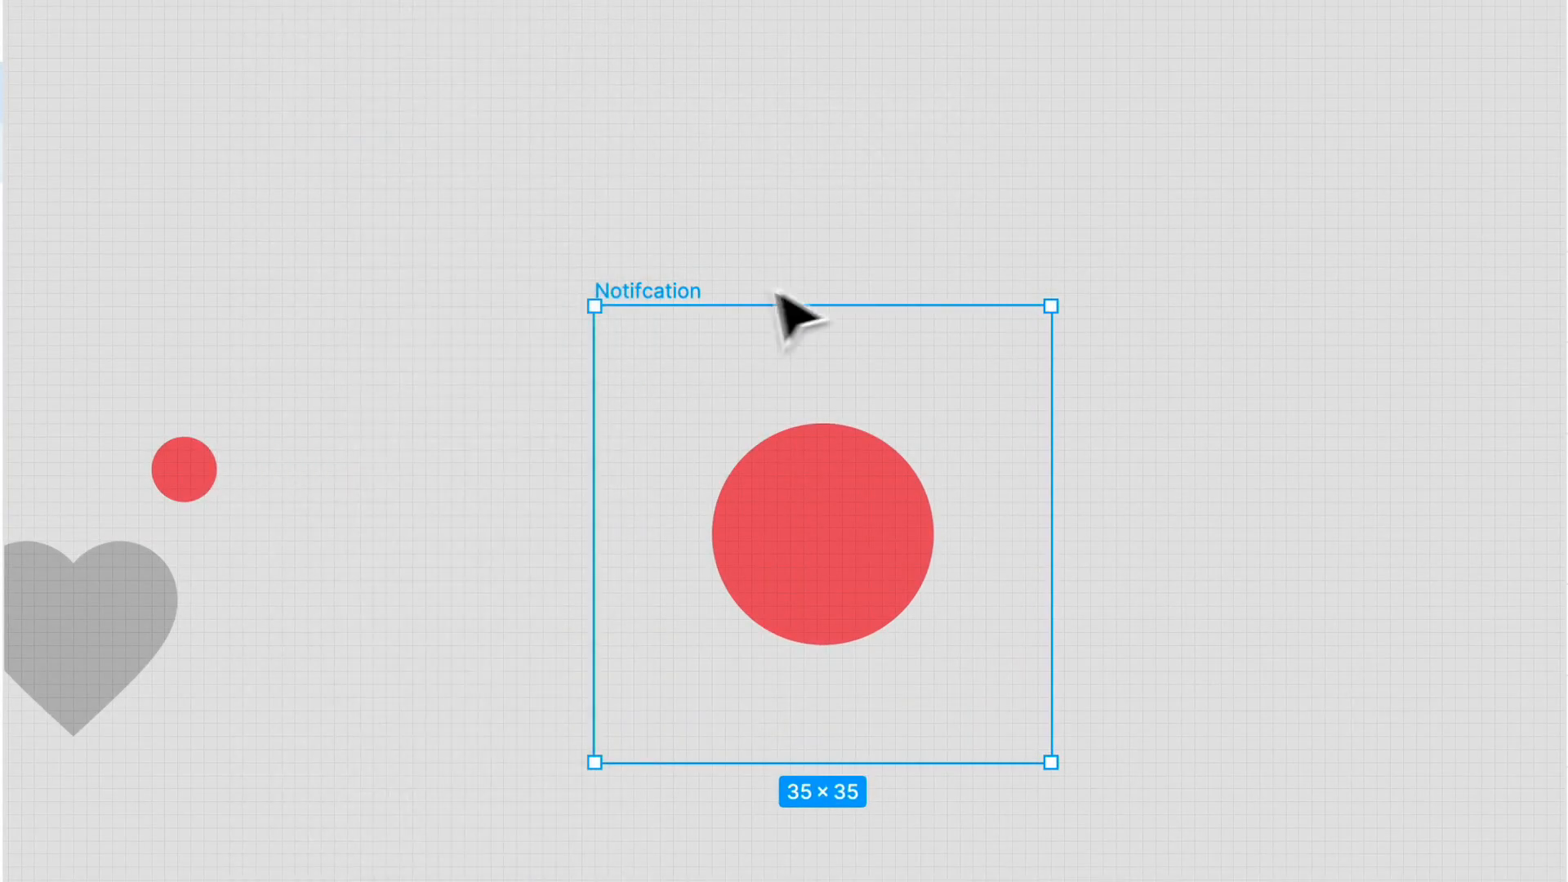
left_click(918, 177)
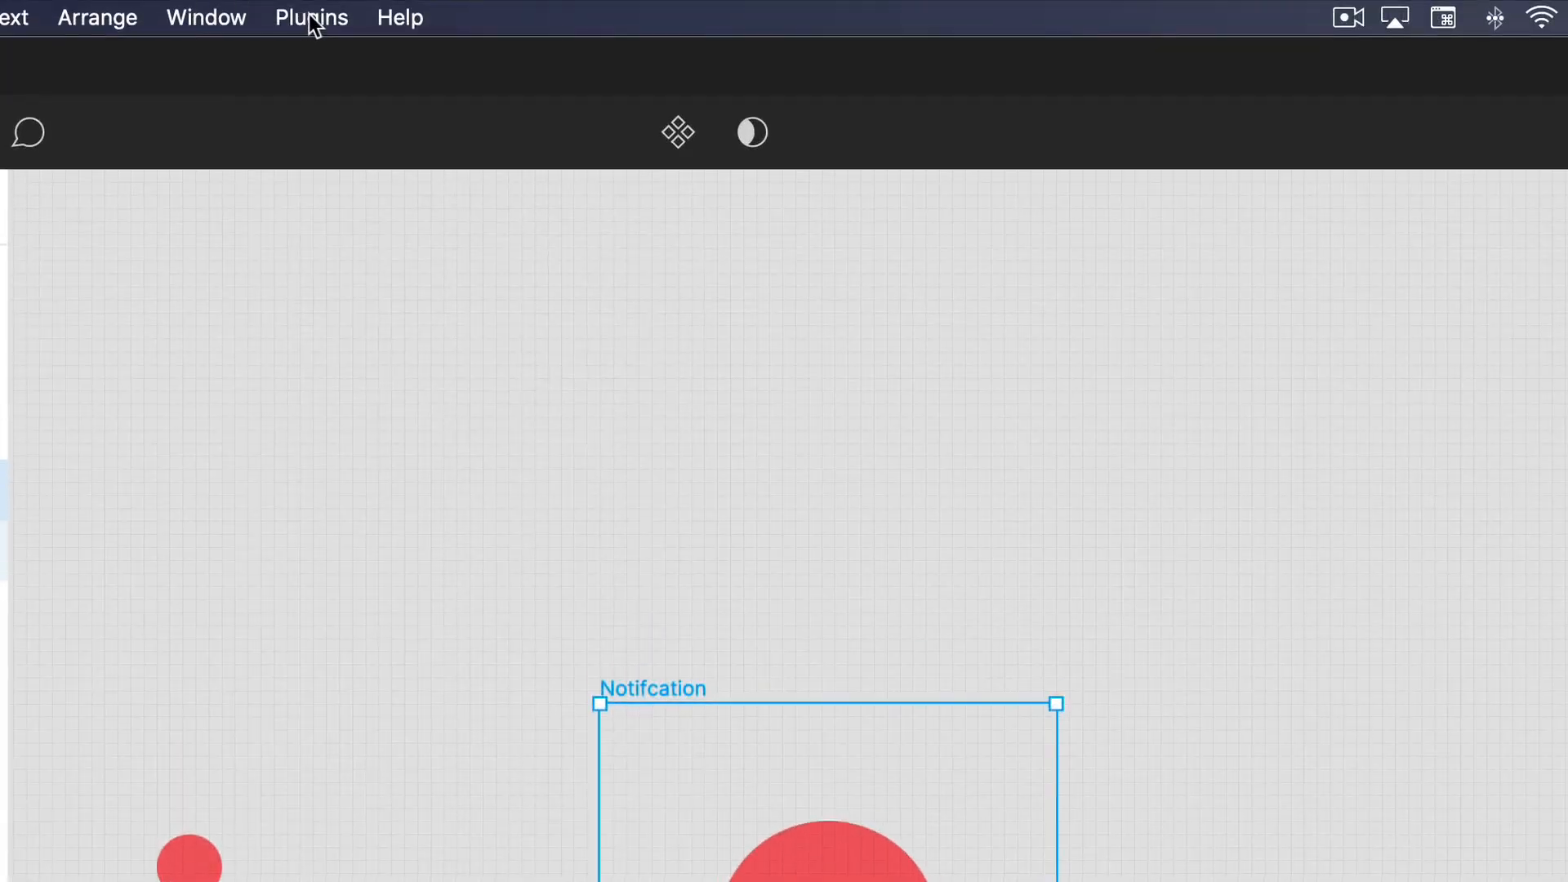
left_click(313, 20)
mouse_move(478, 536)
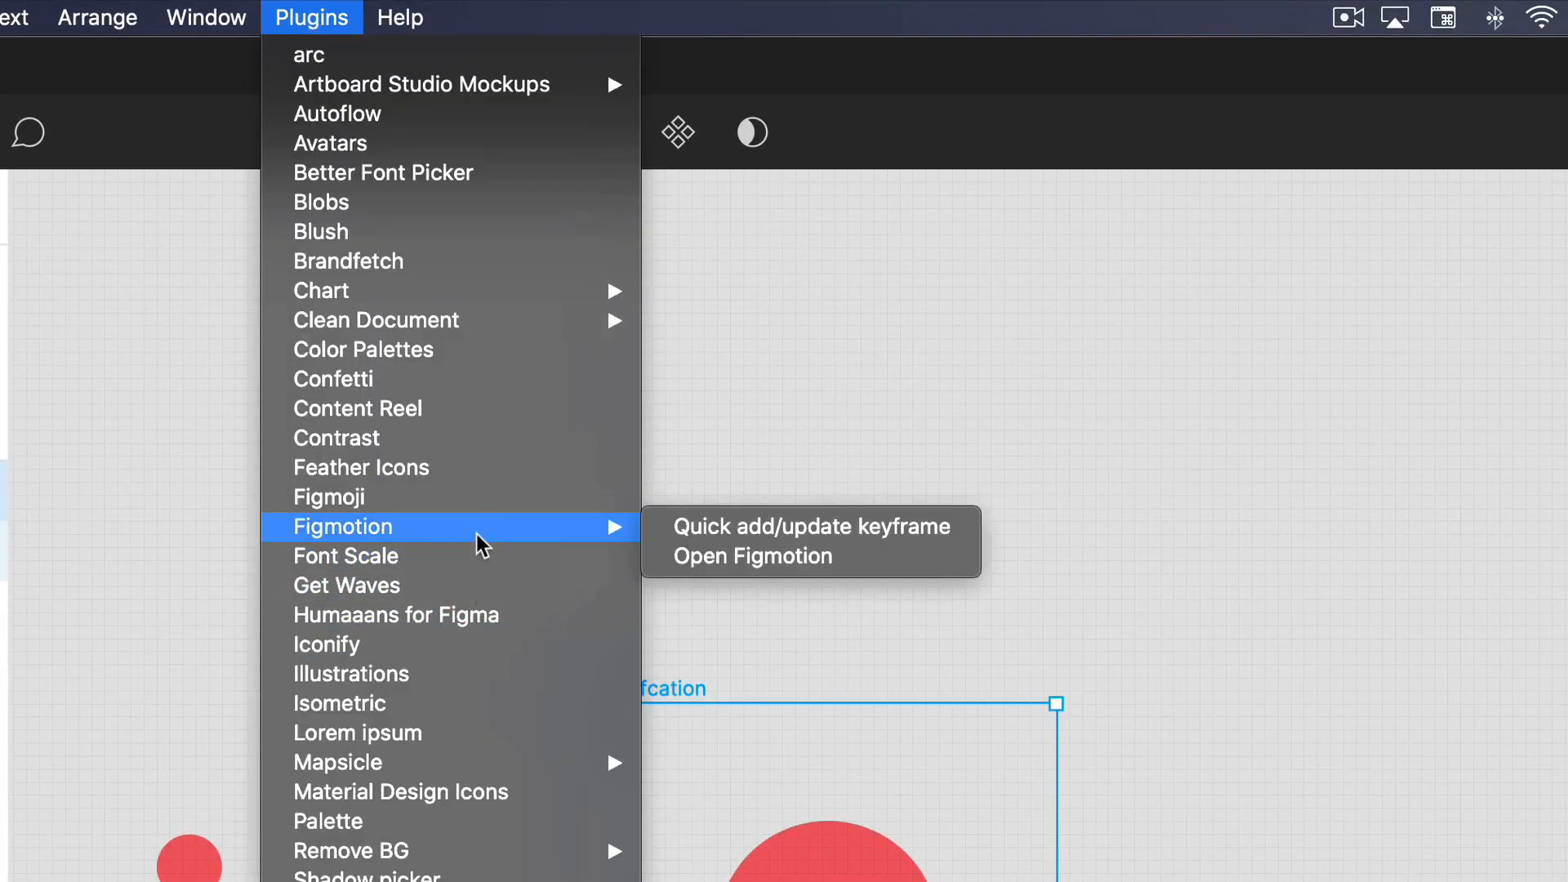
left_click(722, 559)
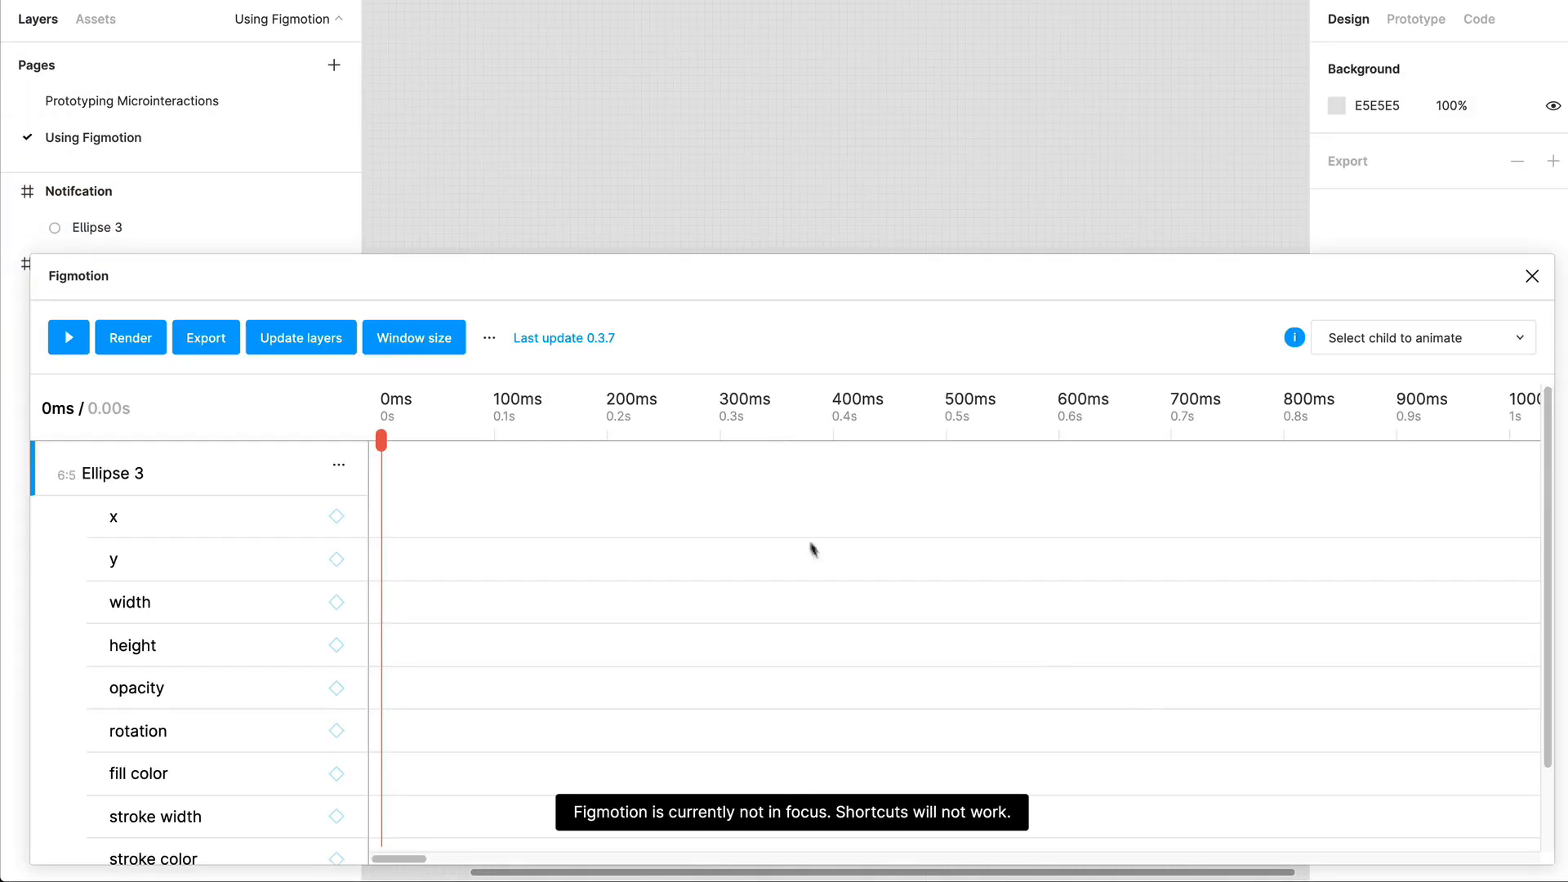
Examine the animatable properties listed for Ellipse 3, and bring the Notifcation frame's red circle into view above the timeline.
left_click(229, 495)
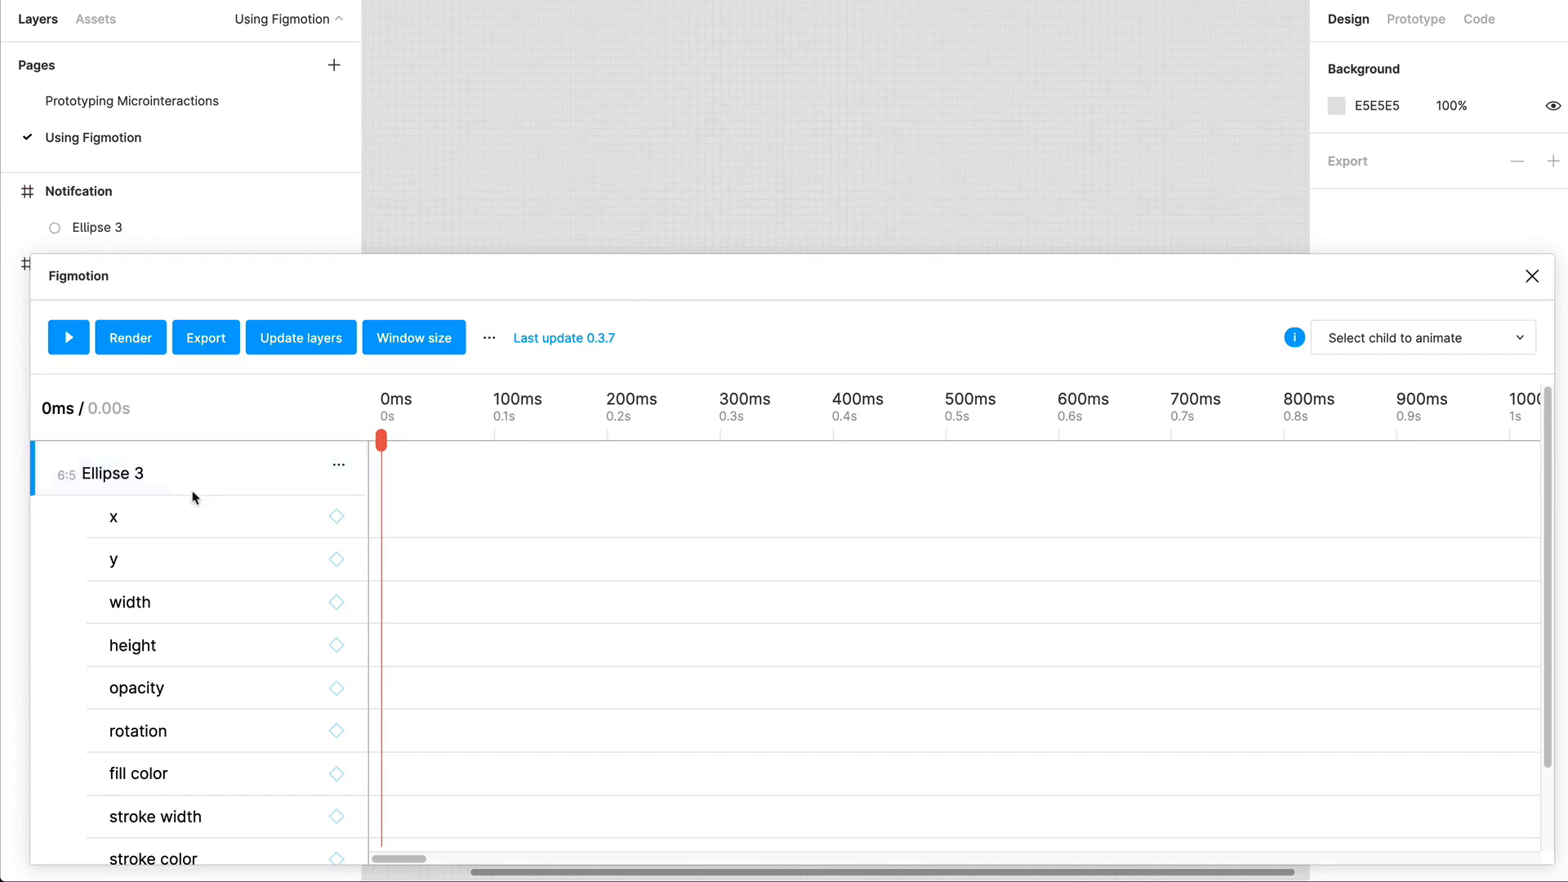
scroll(112, 466, "down", 2)
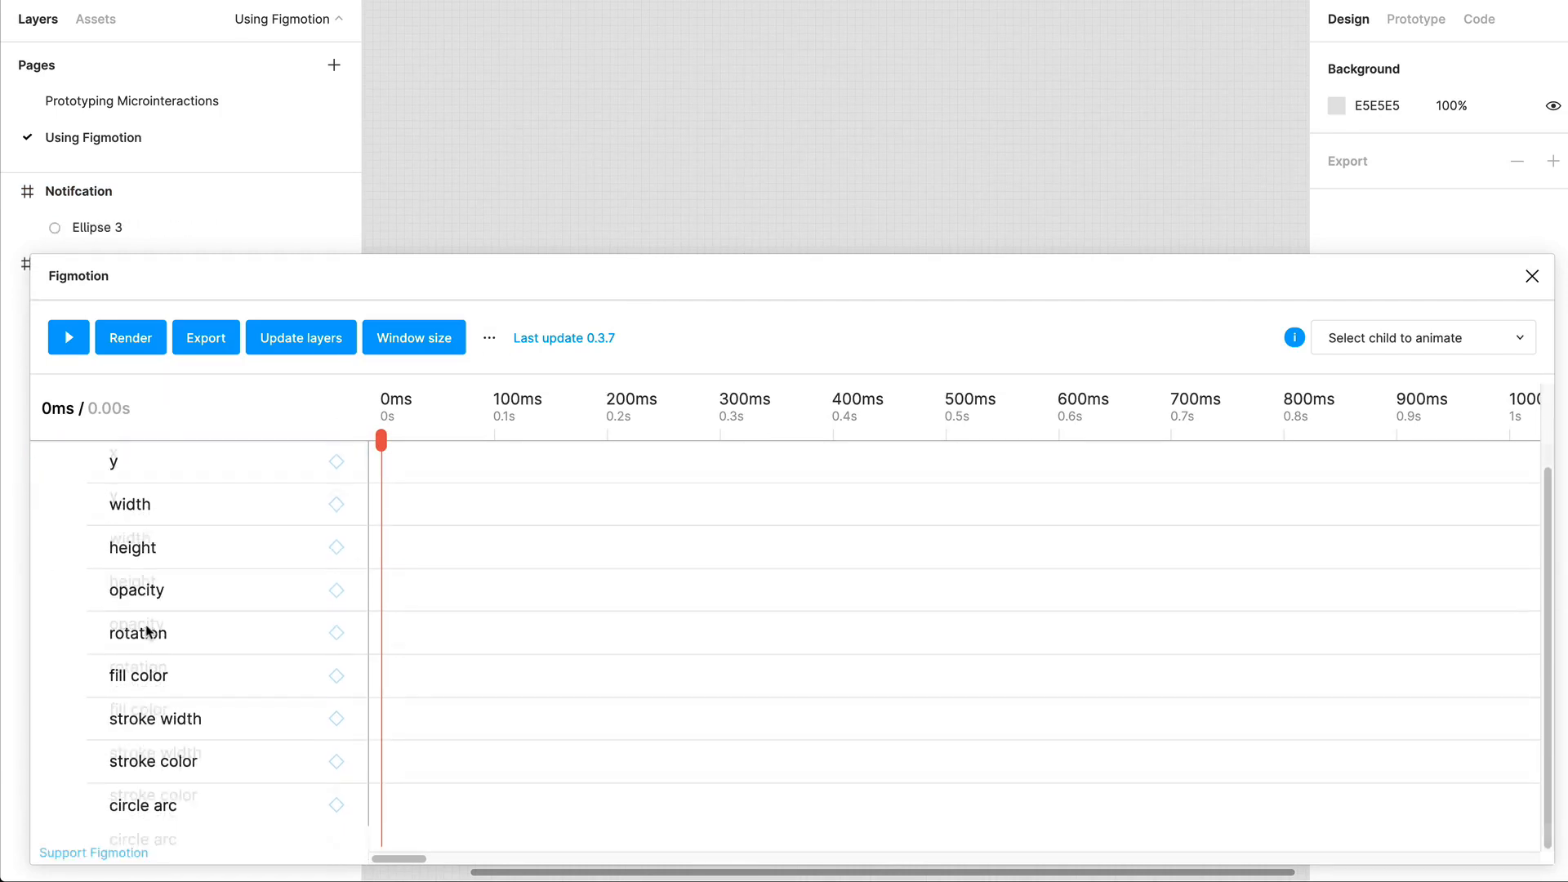
scroll(147, 631, "up", 2)
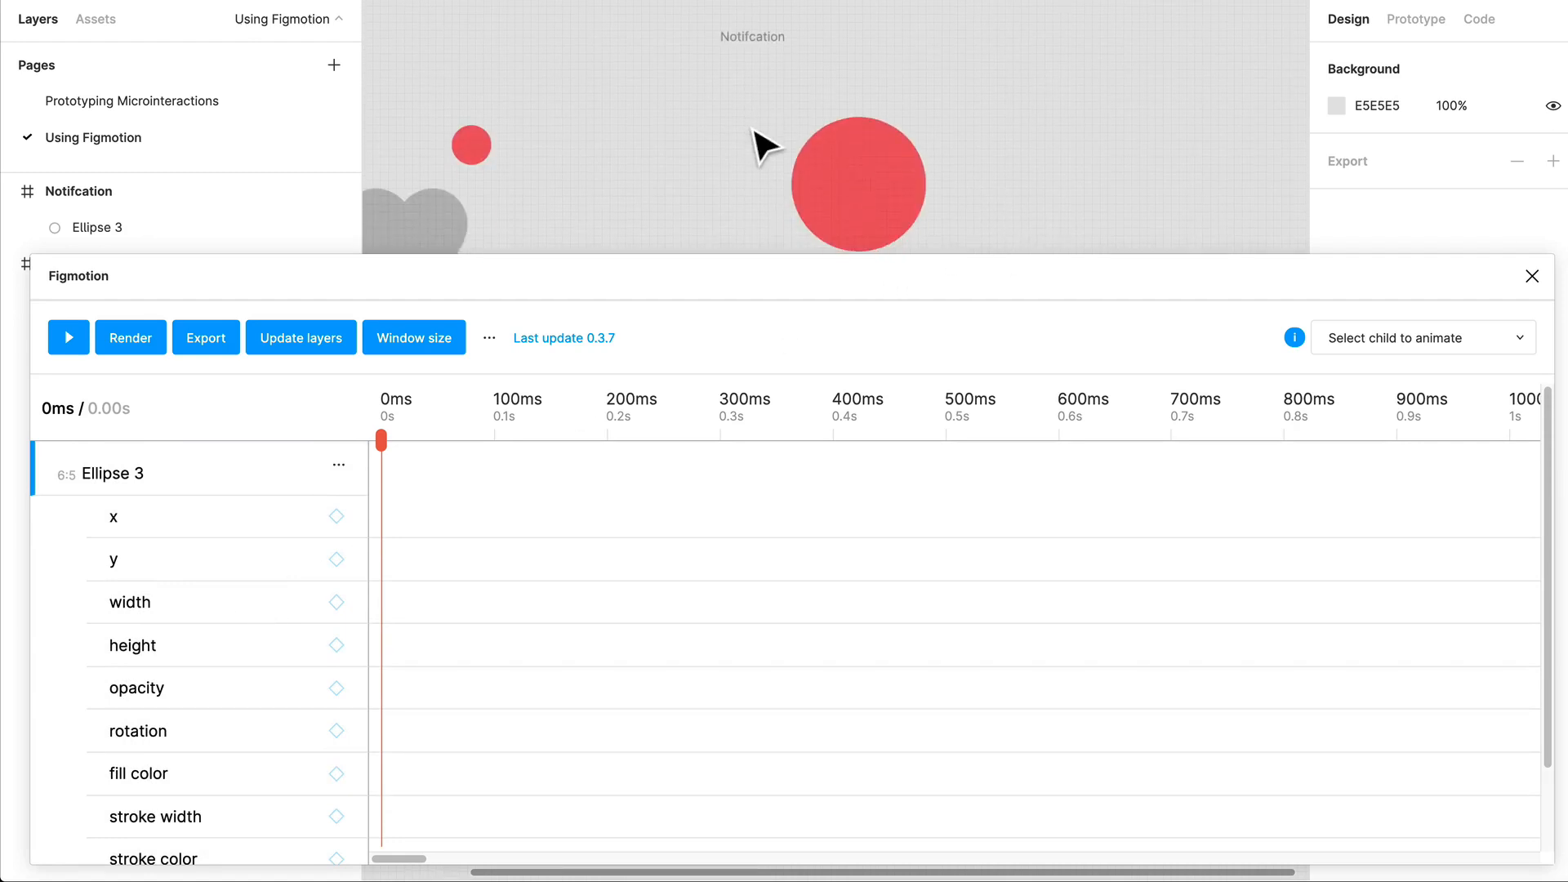
scroll(752, 129, "up", 3)
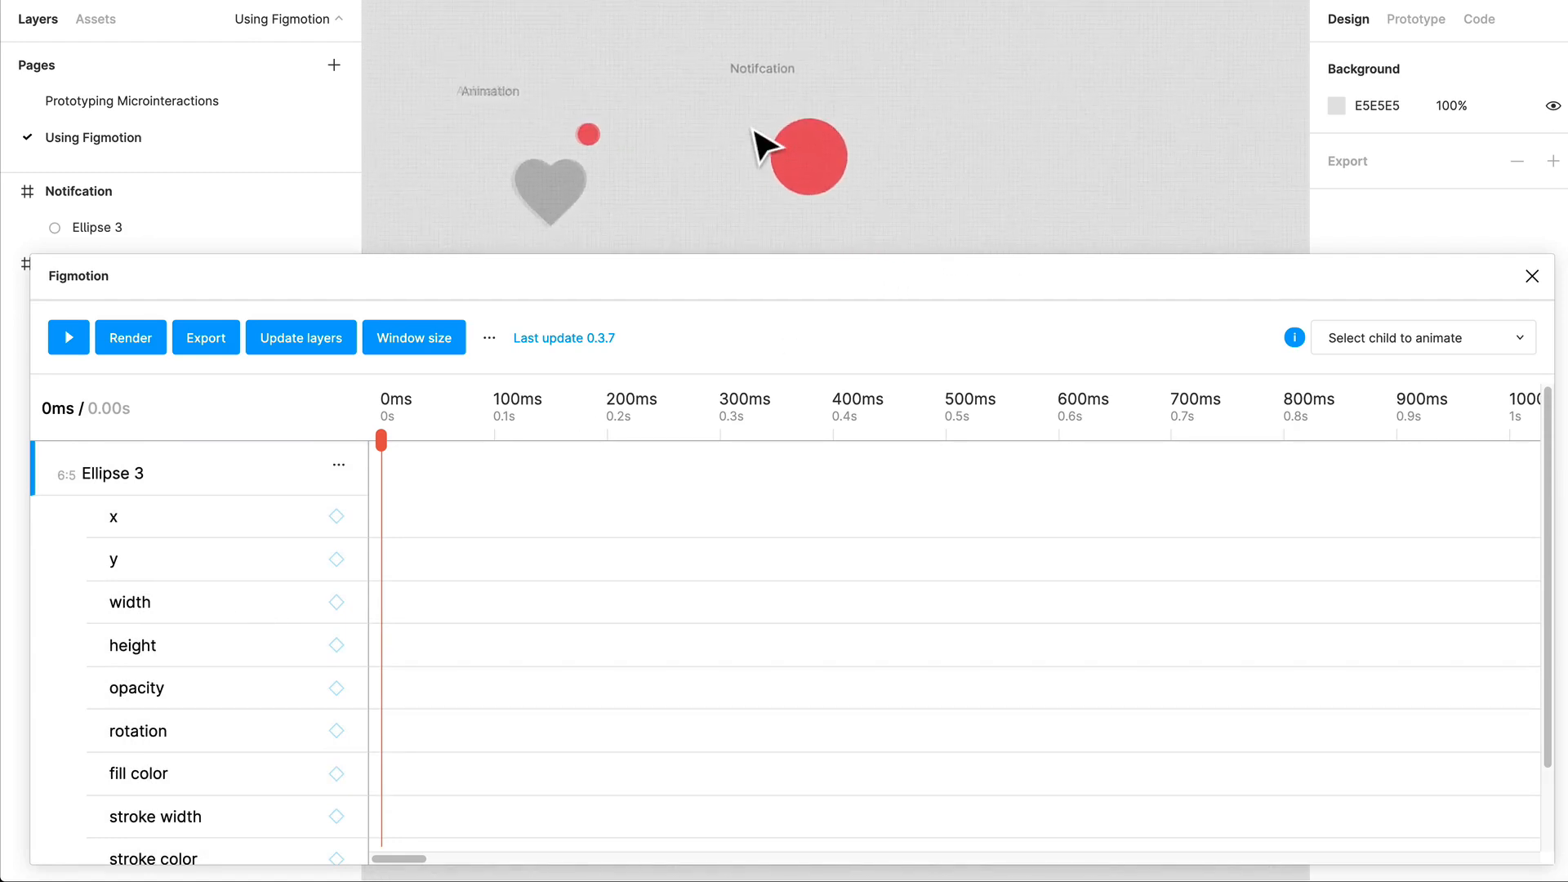
left_click_drag(388, 435, 327, 437)
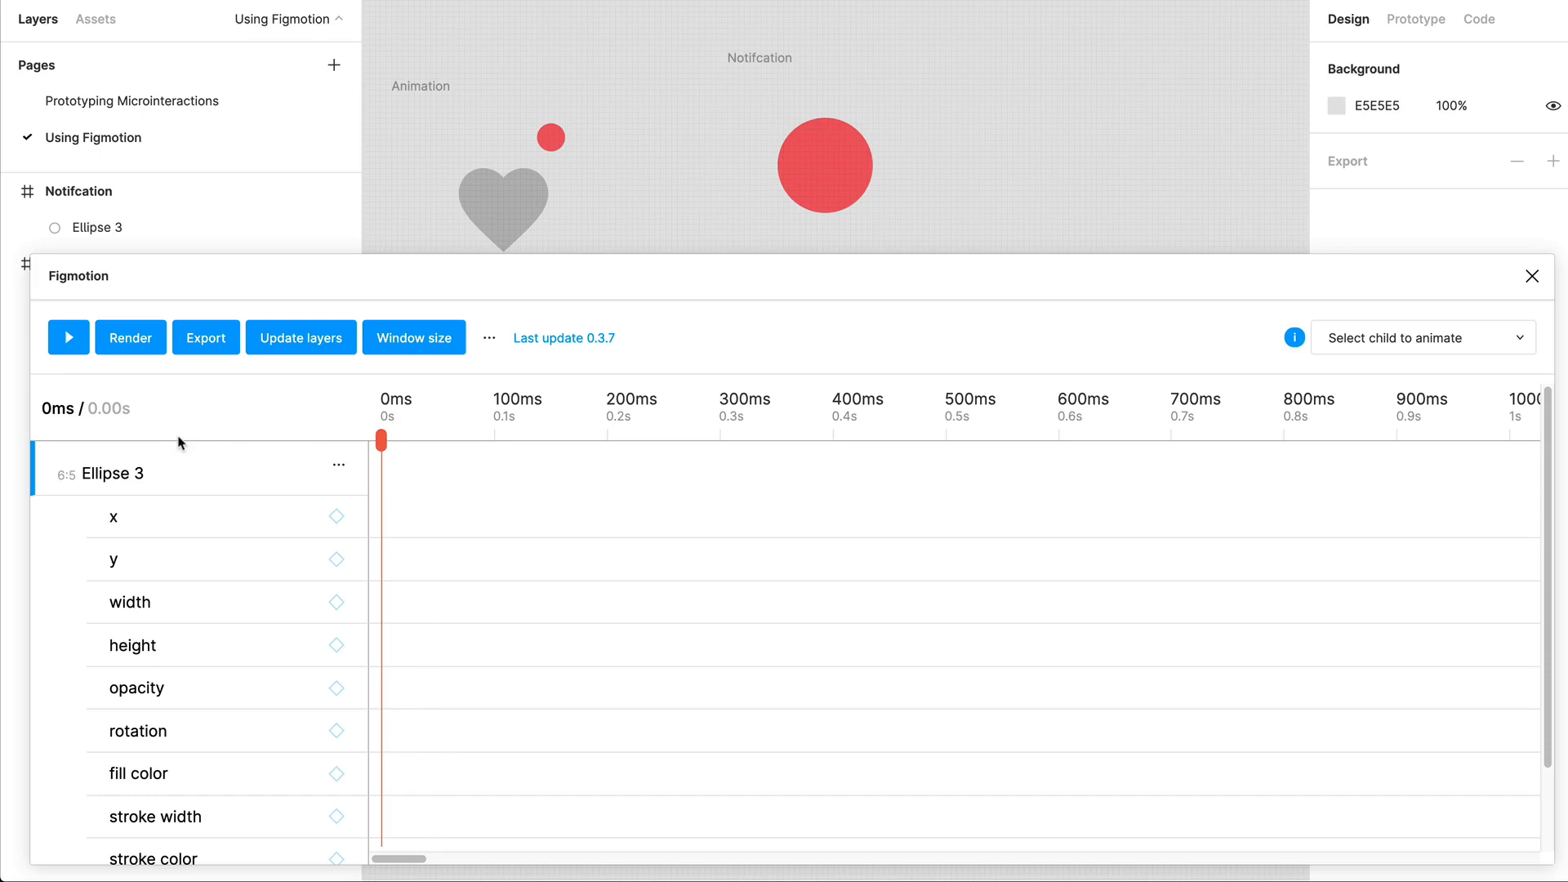
left_click_drag(180, 441, 341, 579)
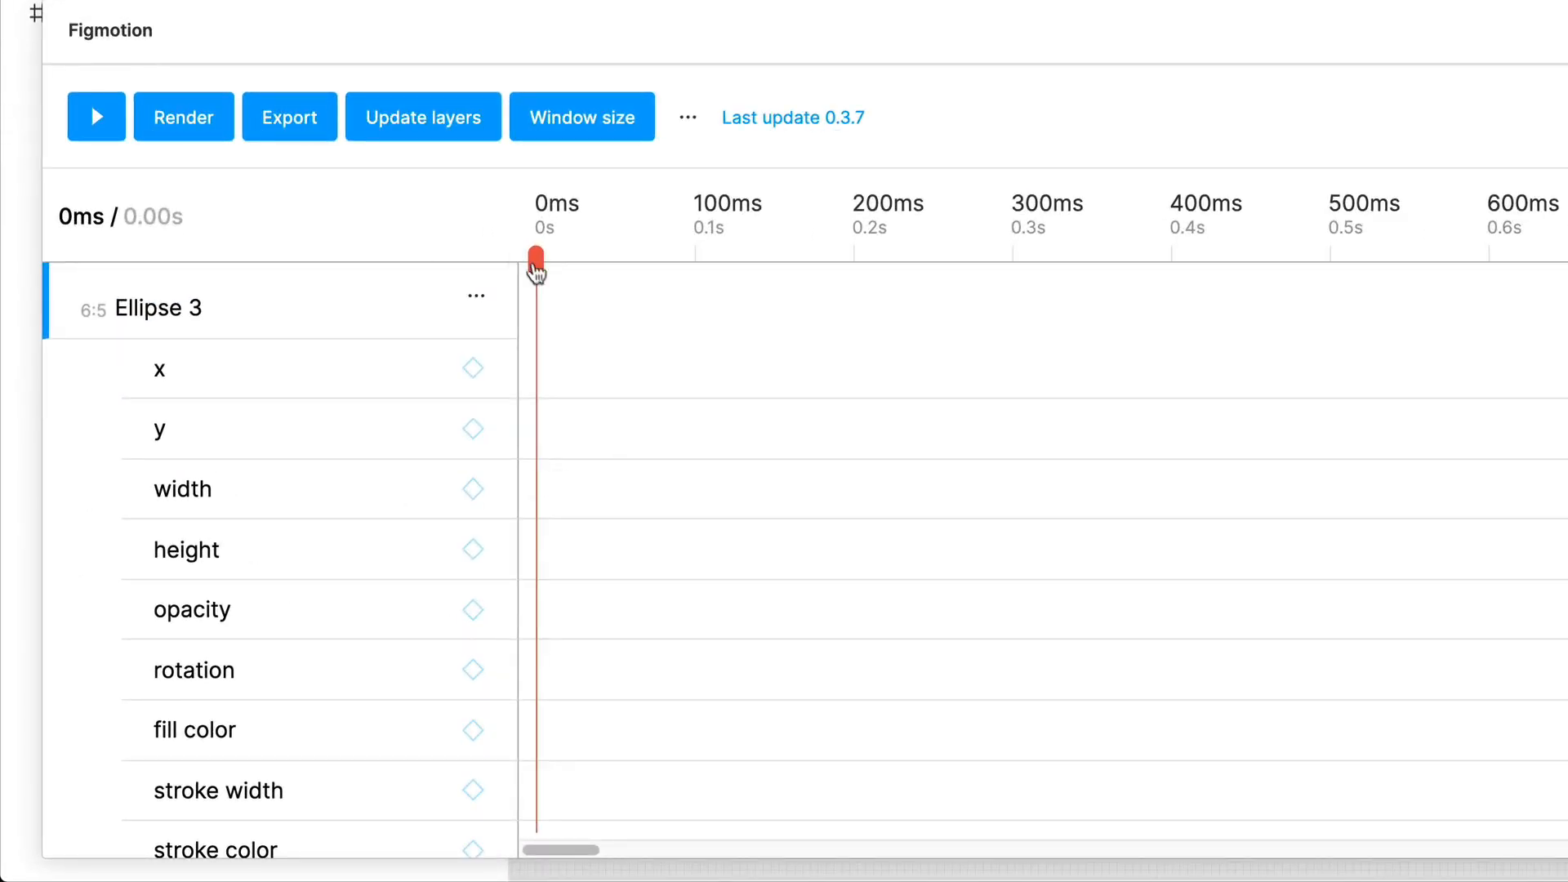
Explore the timeline by moving the playhead to 100 ms and returning it to 0 ms.
left_click_drag(535, 269, 503, 294)
scroll(840, 374, "down", 1)
scroll(841, 374, "right", 1)
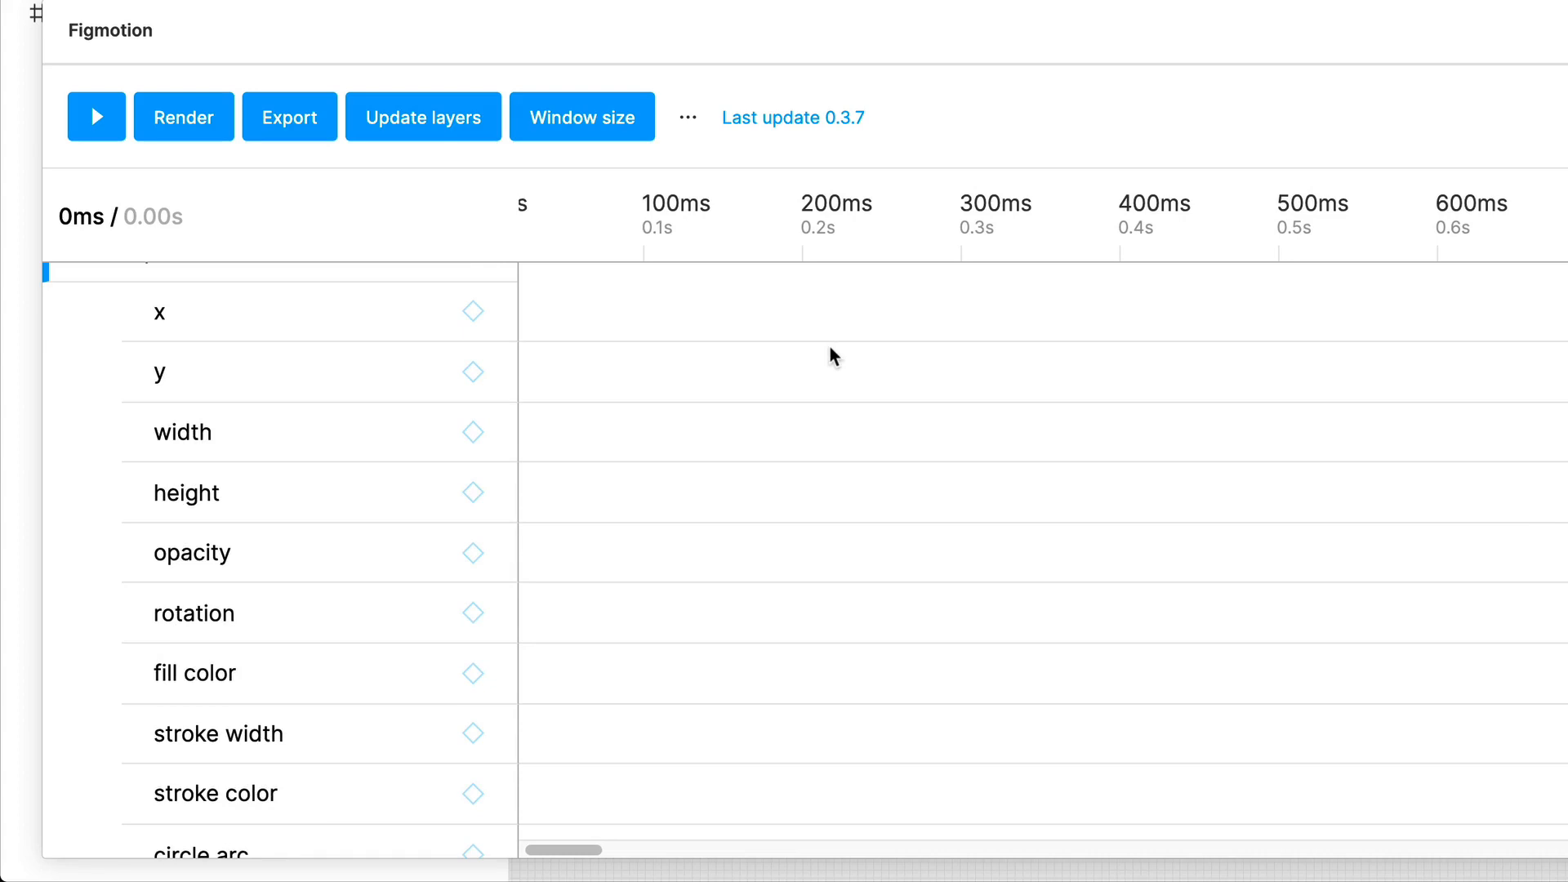
scroll(831, 356, "up", 1)
left_click(658, 231)
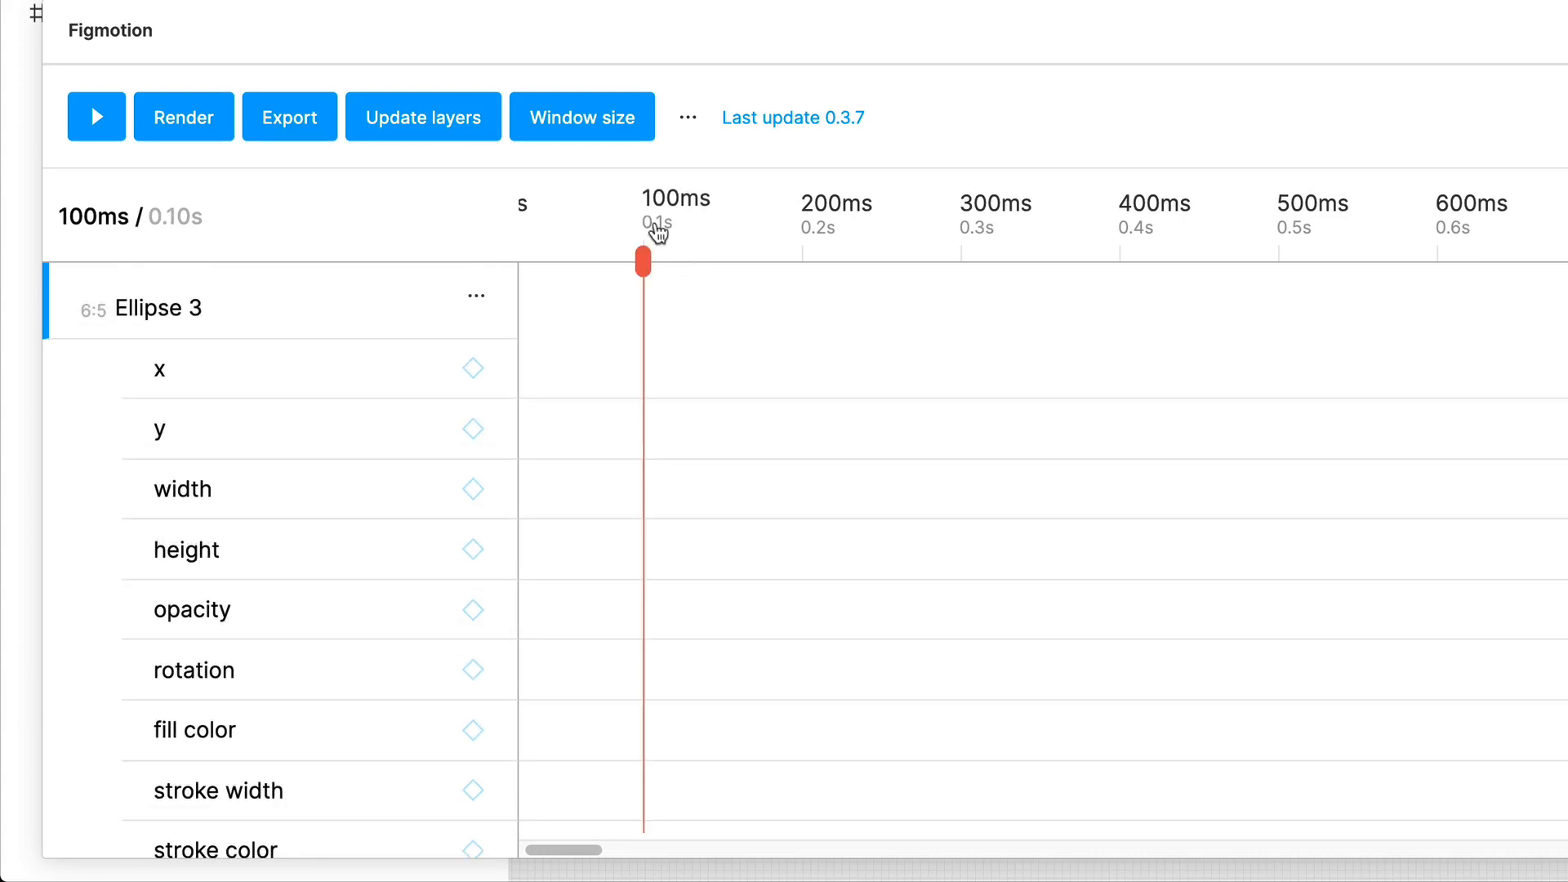
left_click_drag(642, 261, 248, 273)
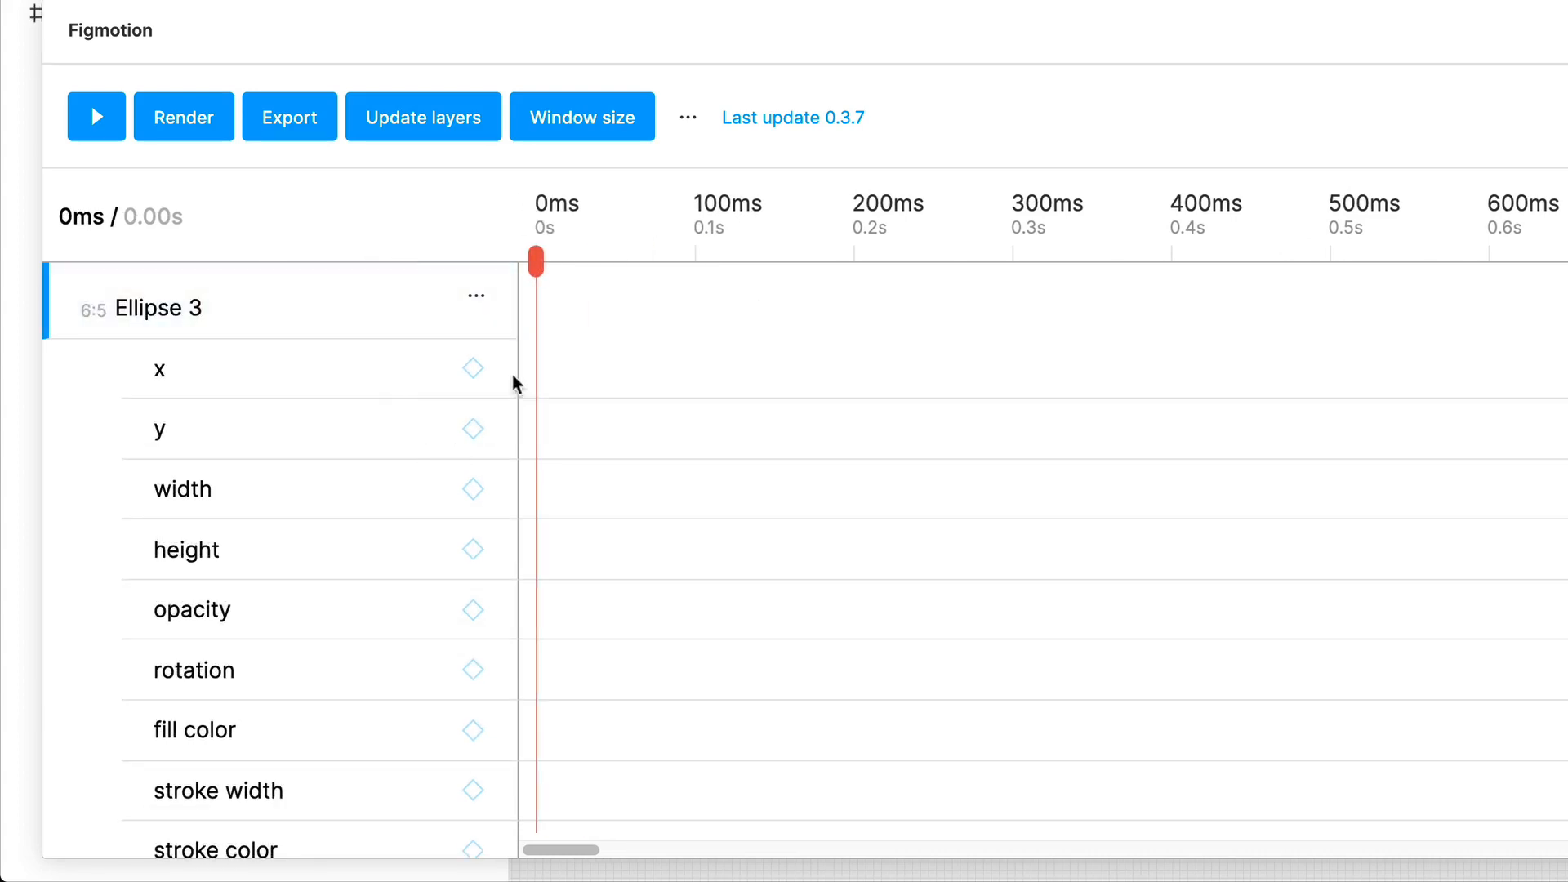
Add x keyframes to Ellipse 3 at 0 ms and 236 ms, and inspect the second keyframe's settings.
left_click_drag(552, 249, 913, 277)
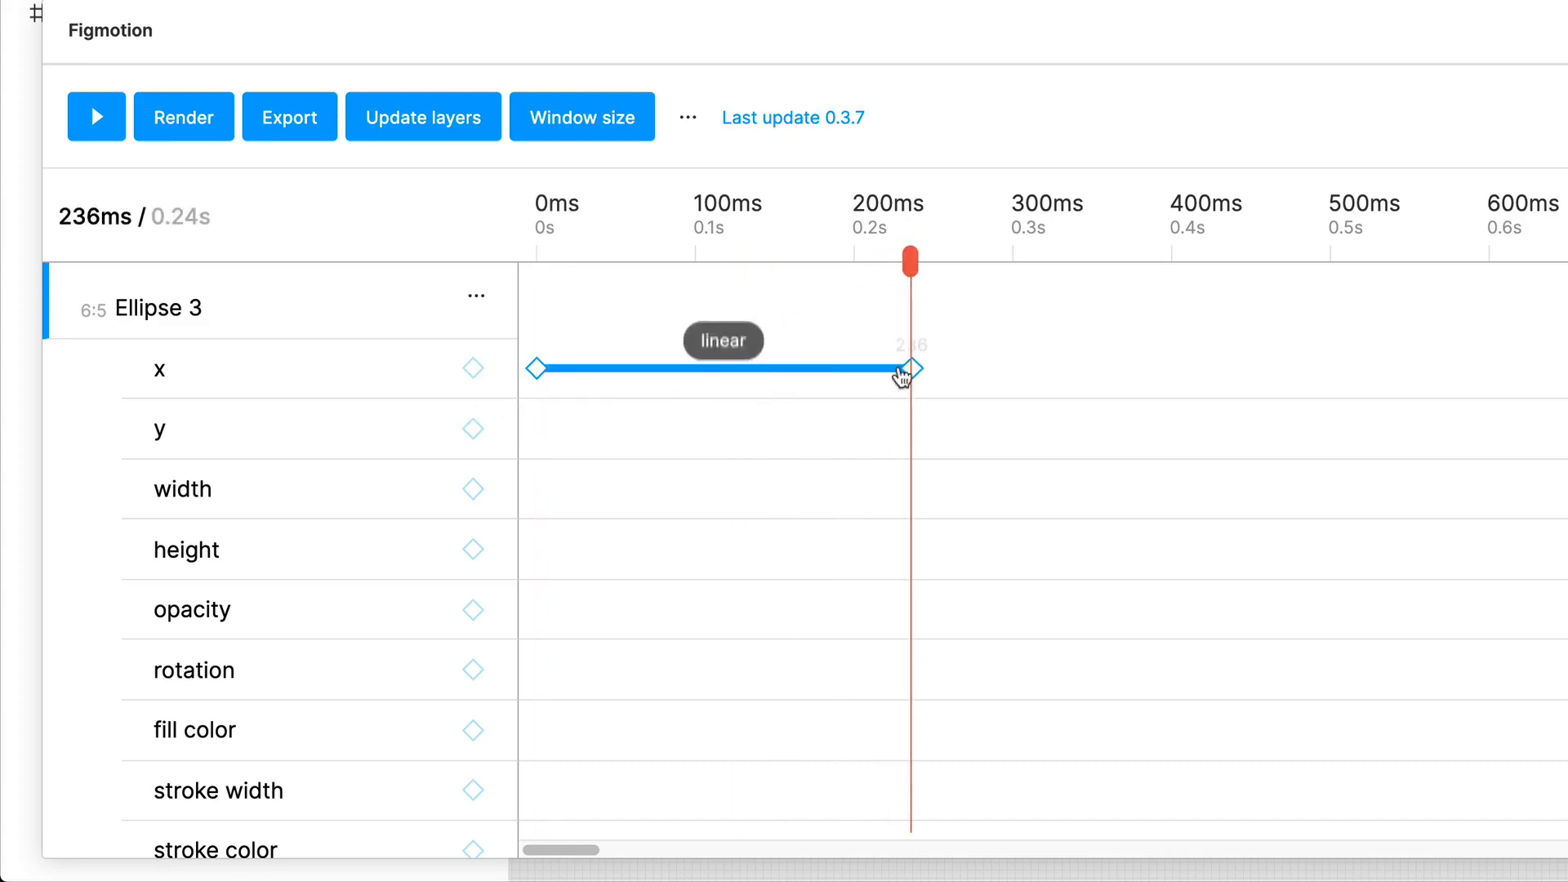
left_click(912, 369)
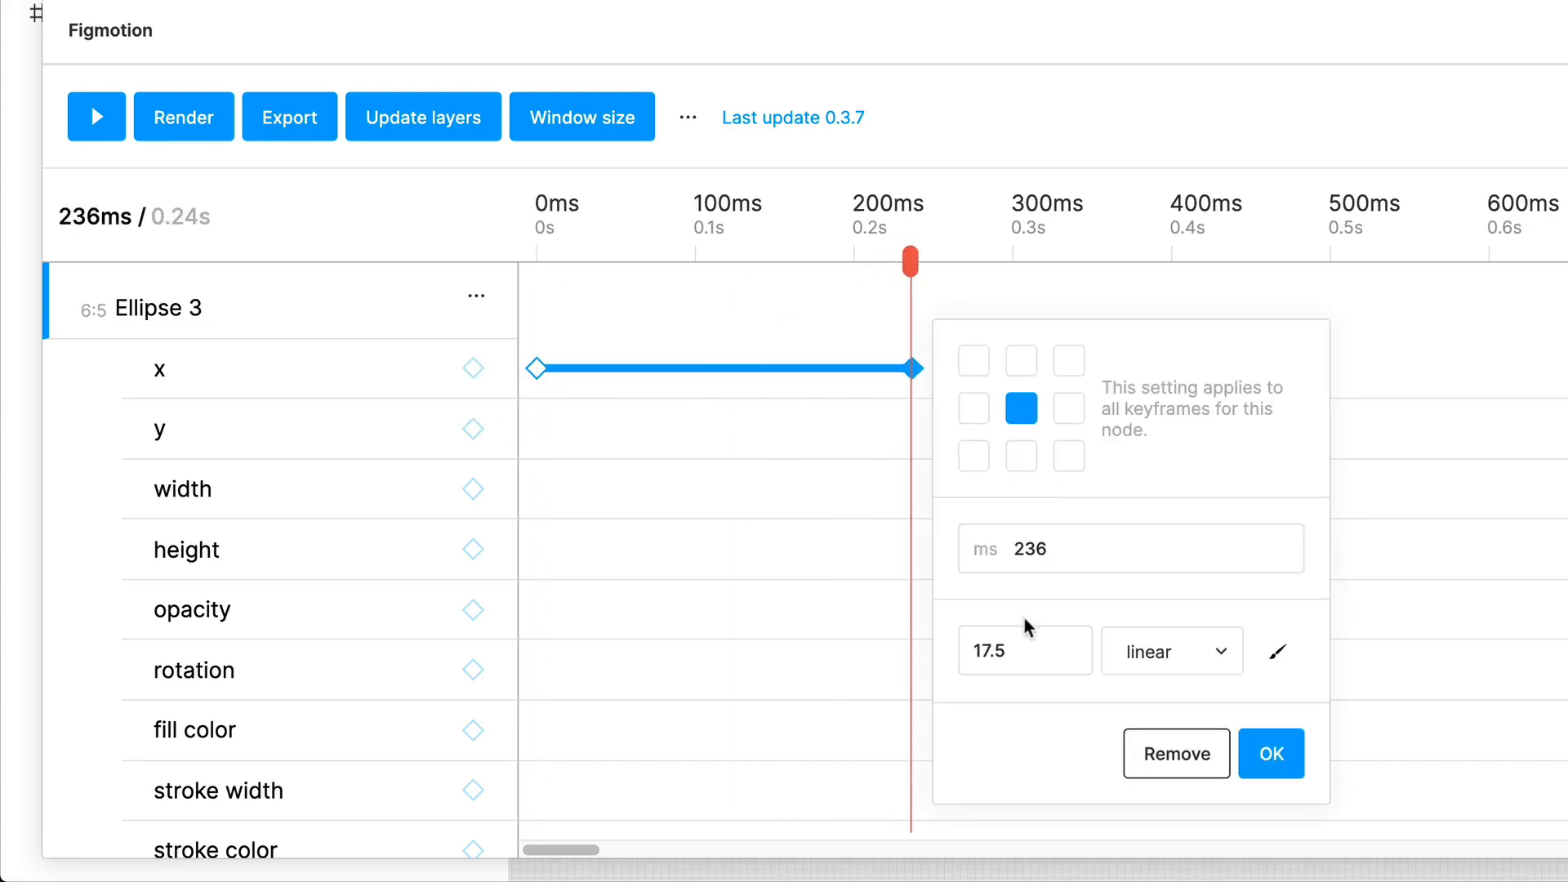
double_click(1009, 649)
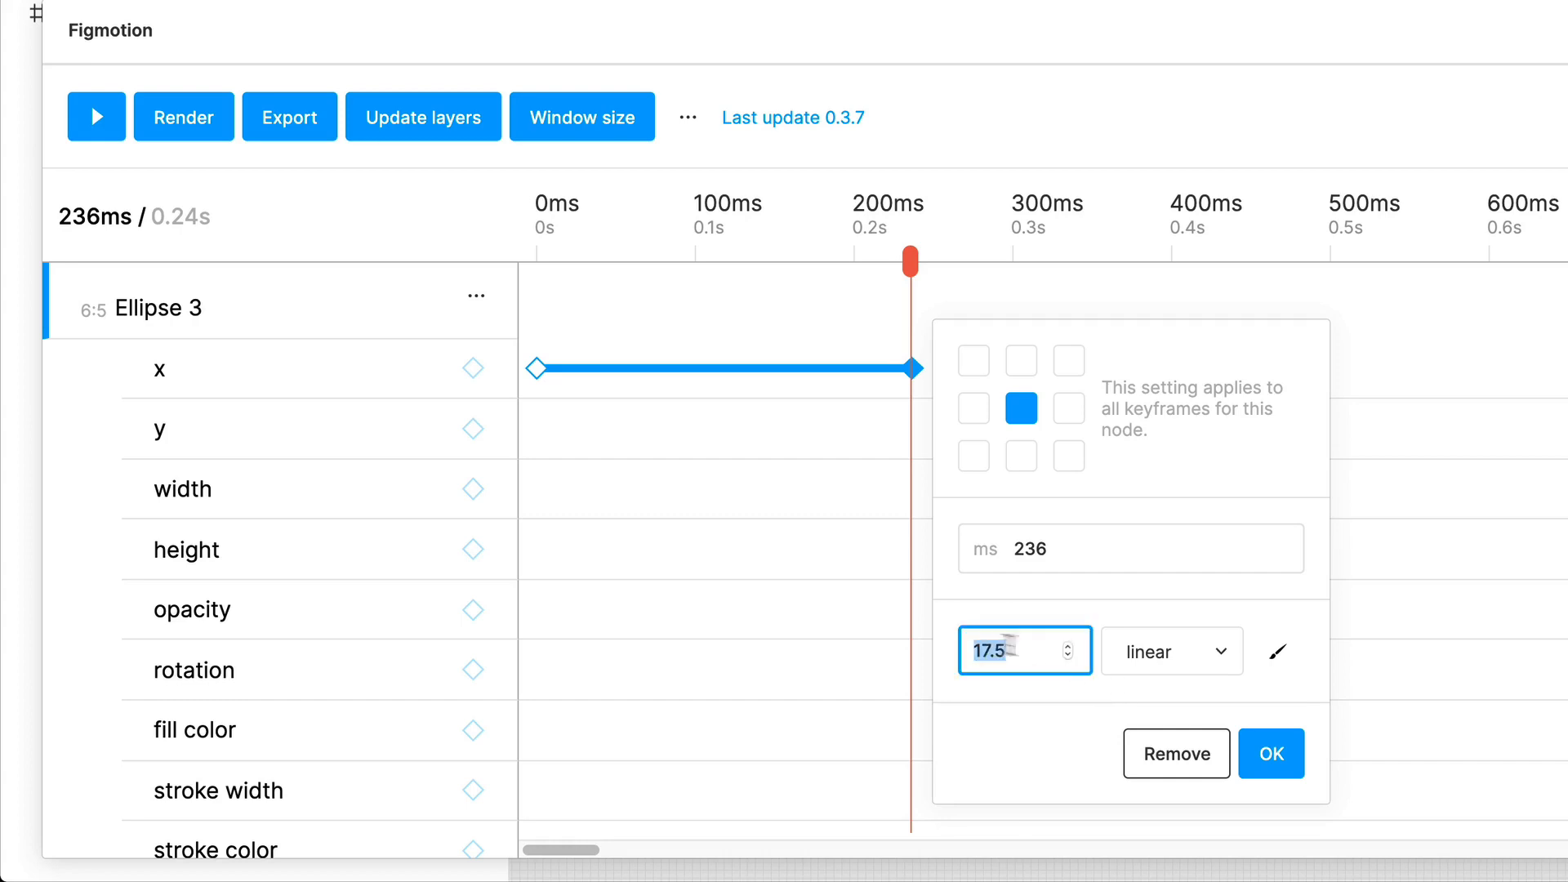
left_click(835, 613)
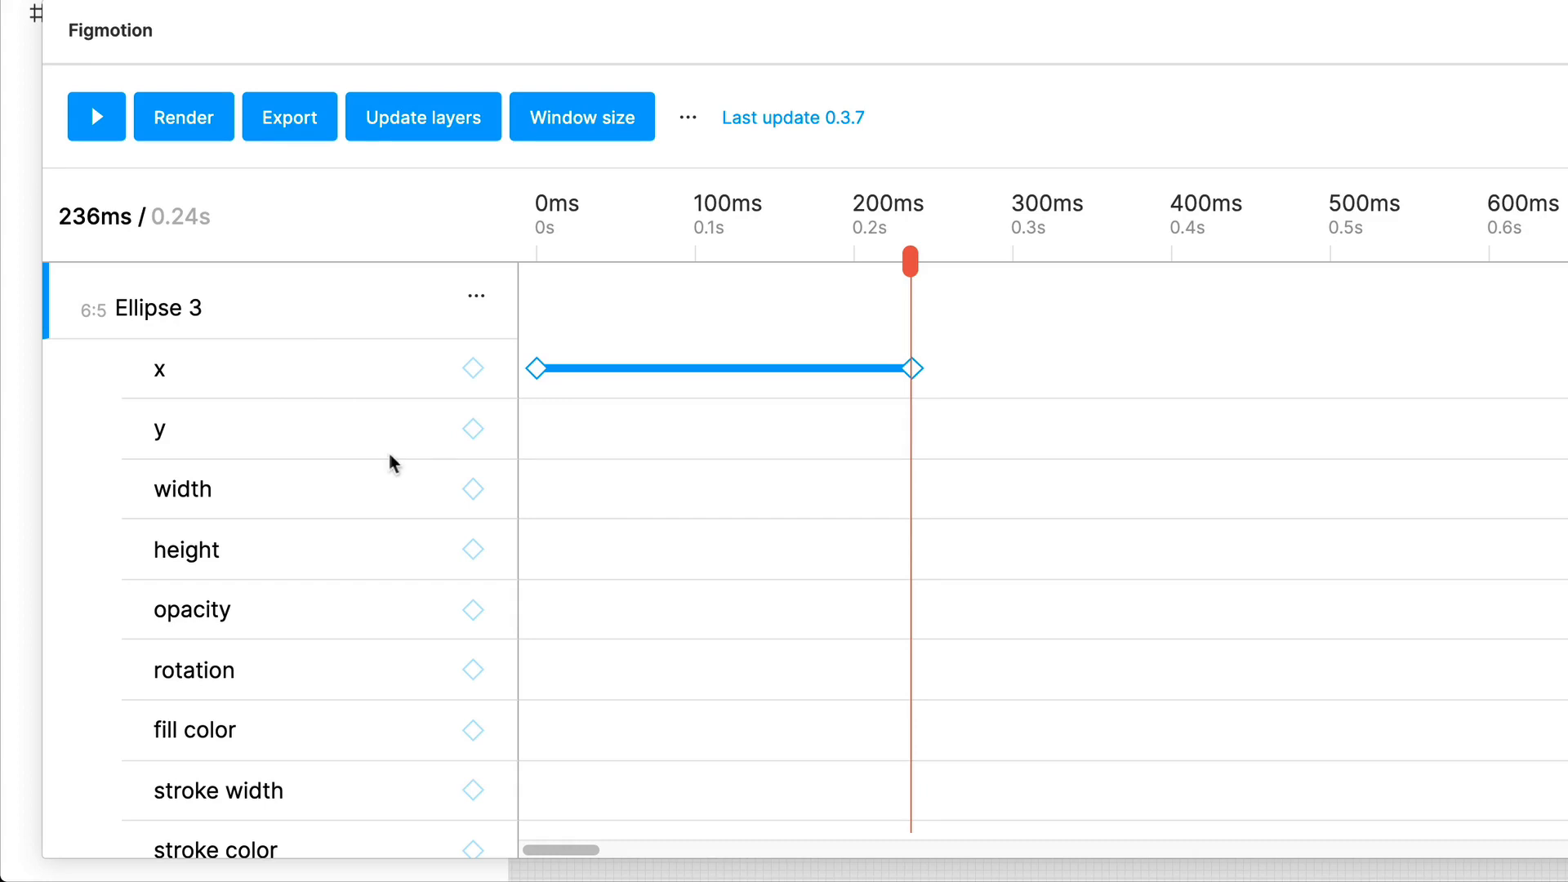
Play the x animation of Ellipse 3 and check the 236 ms keyframe's time, value and easing.
left_click(98, 121)
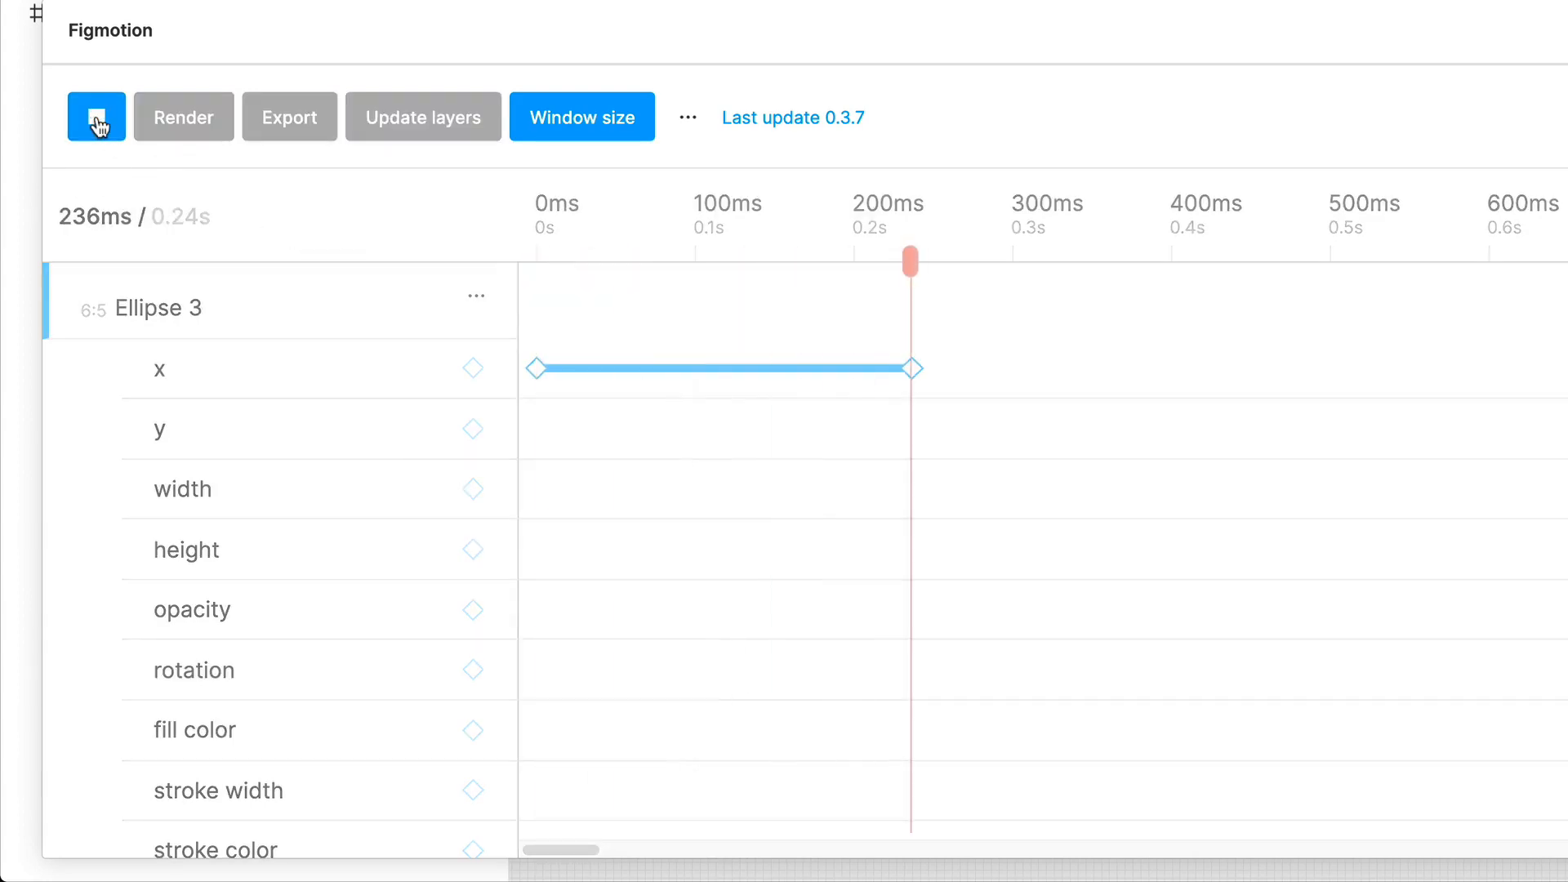
left_click(913, 369)
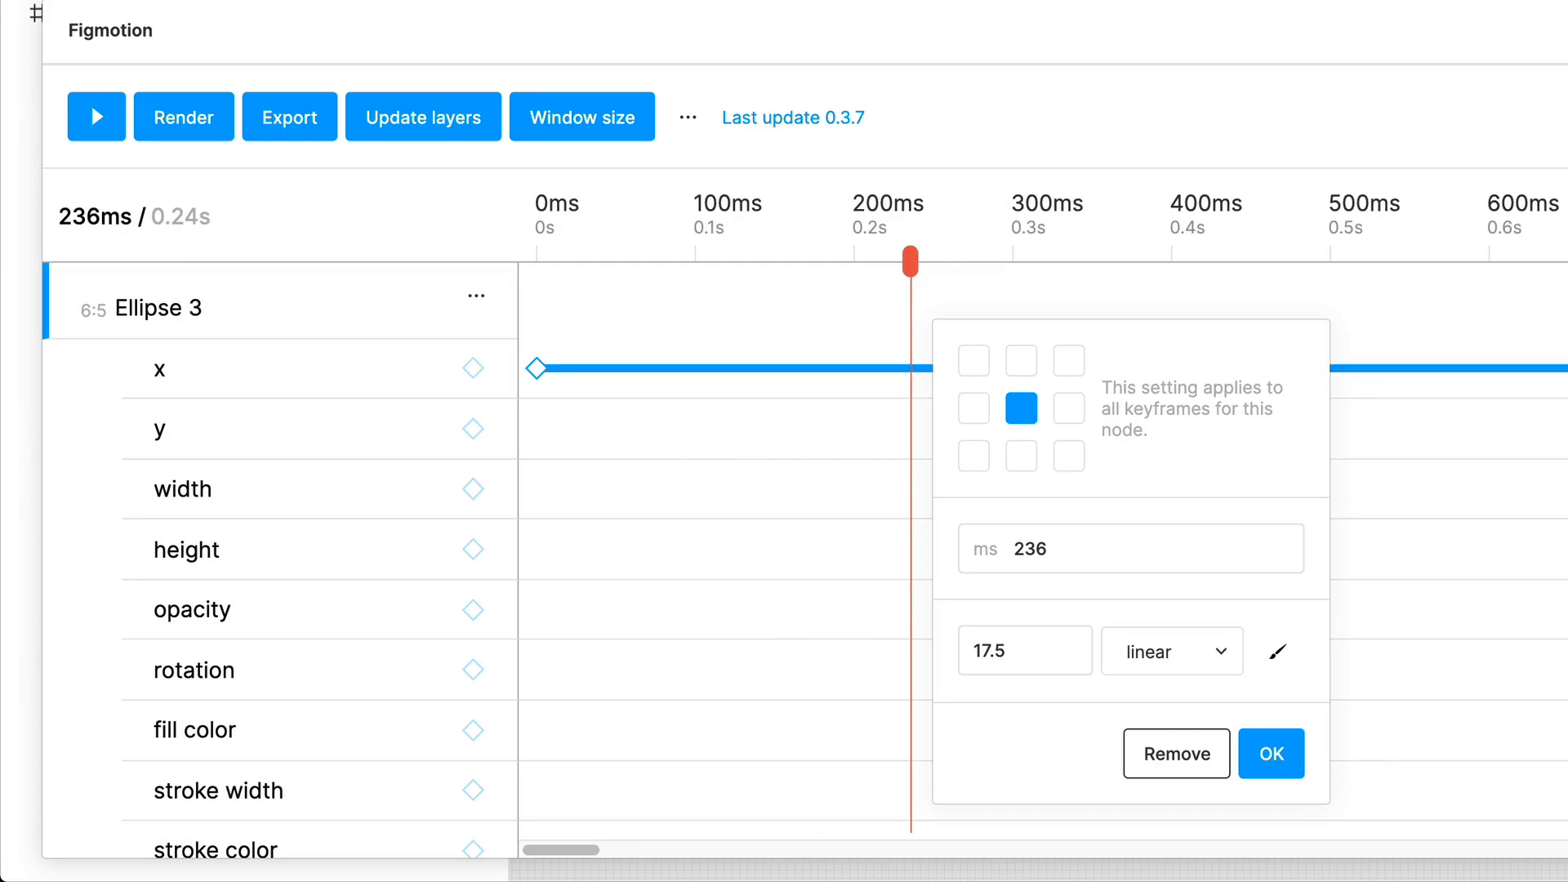
key("Return")
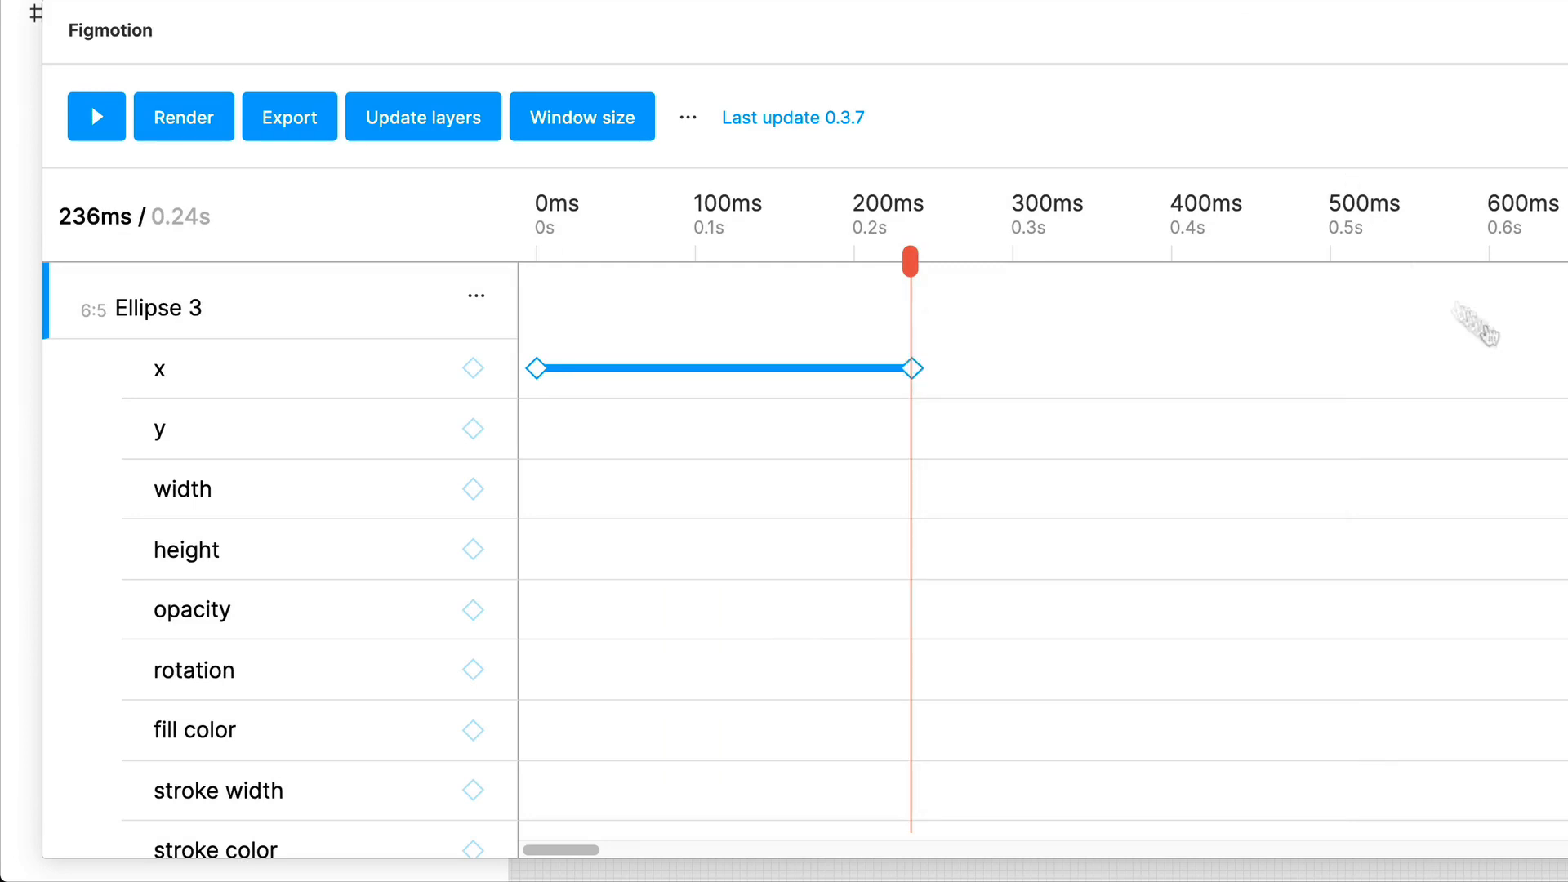
Move the second x keyframe to 845 ms and inspect its settings.
left_click_drag(941, 374, 1567, 372)
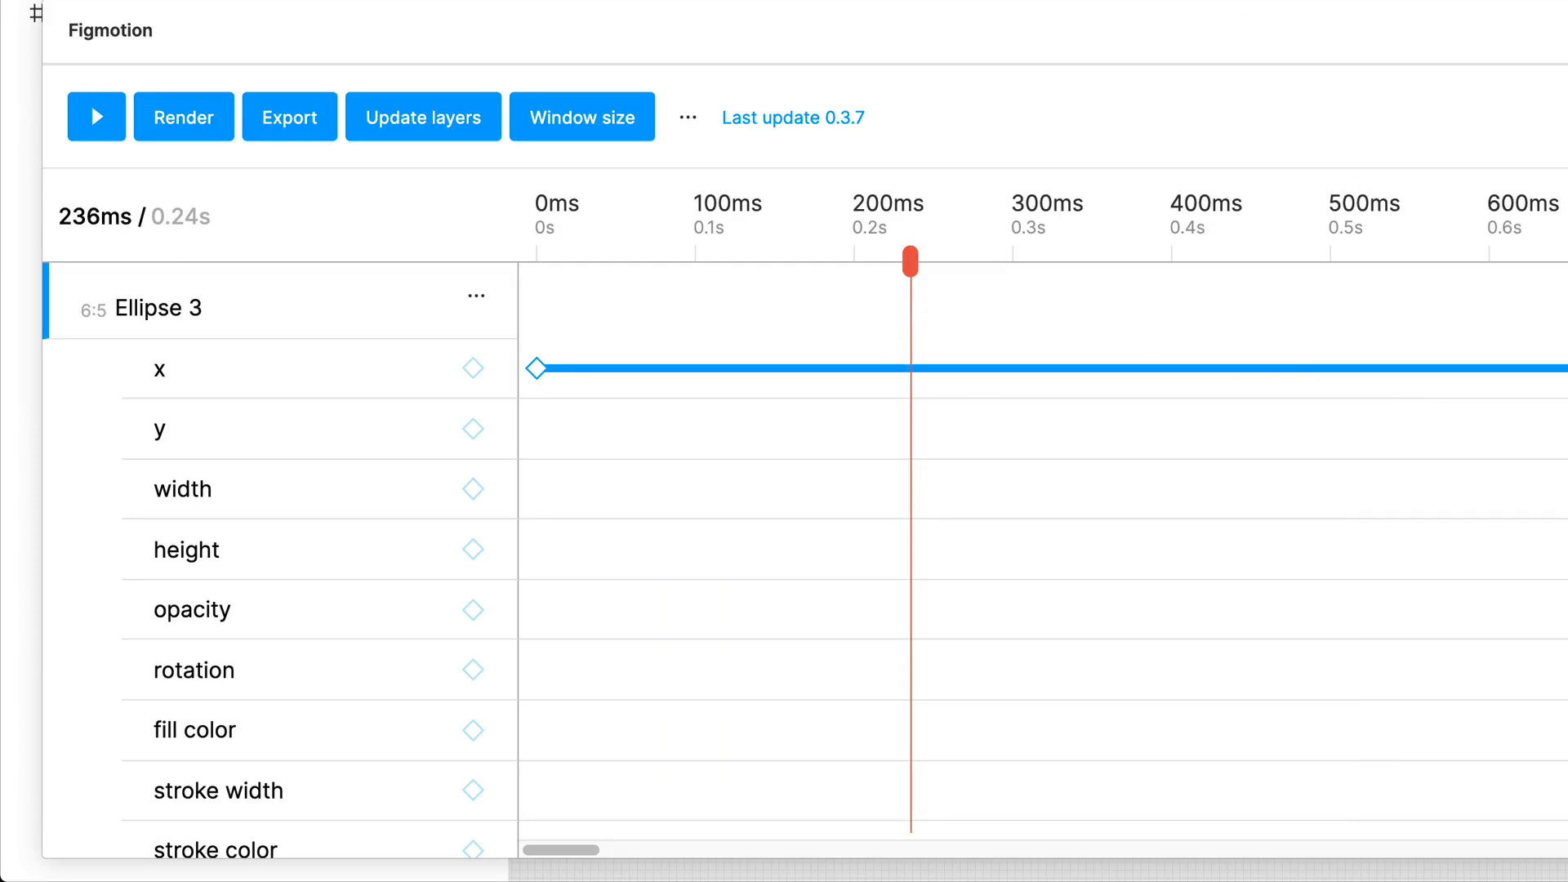
left_click(1266, 368)
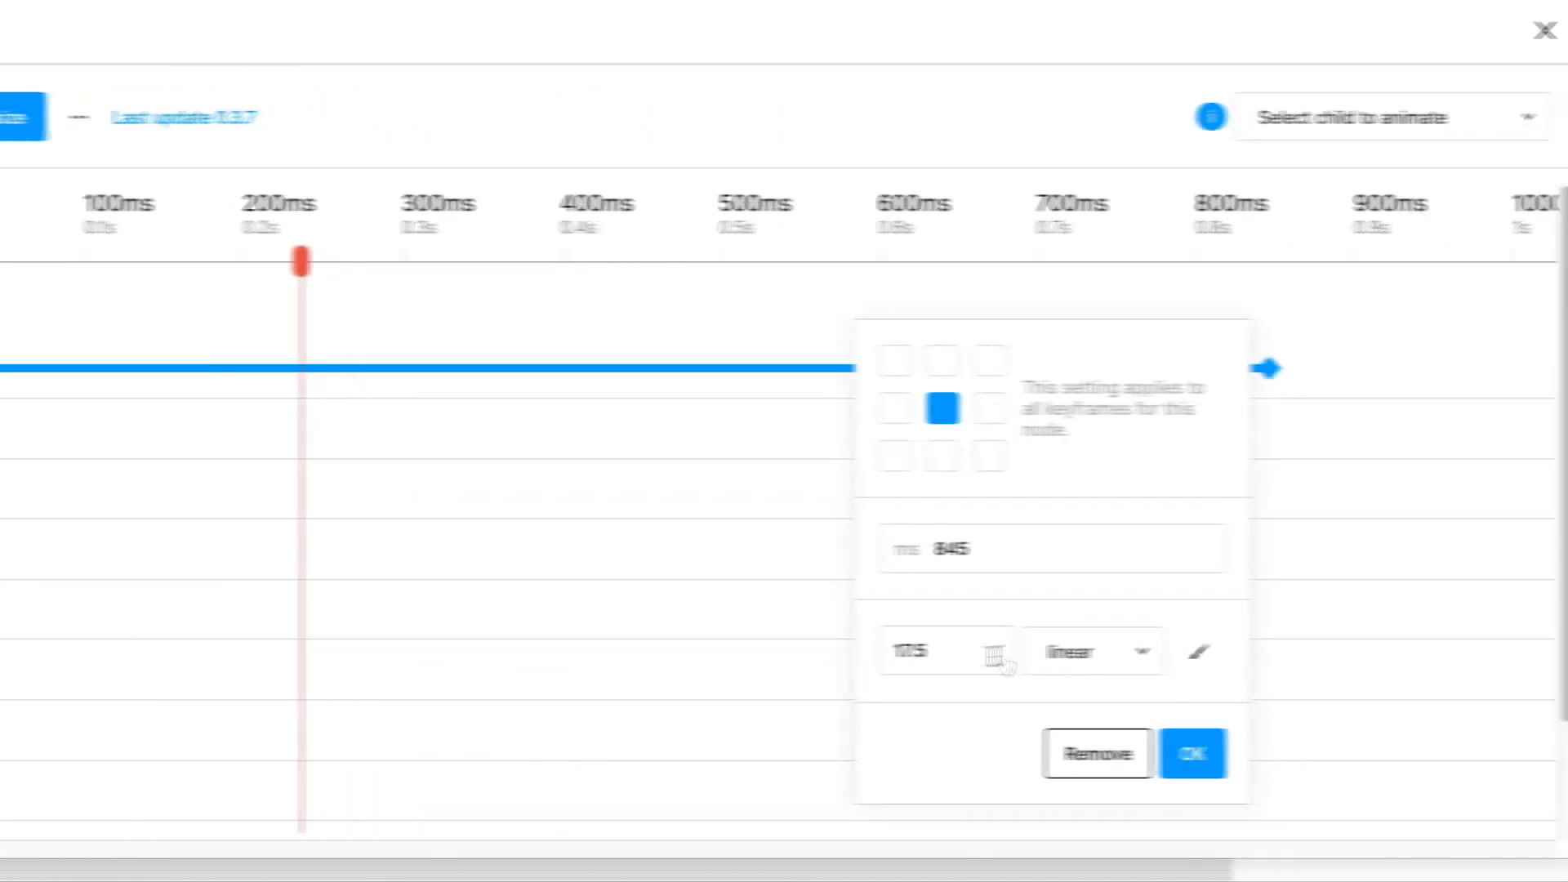
left_click(909, 653)
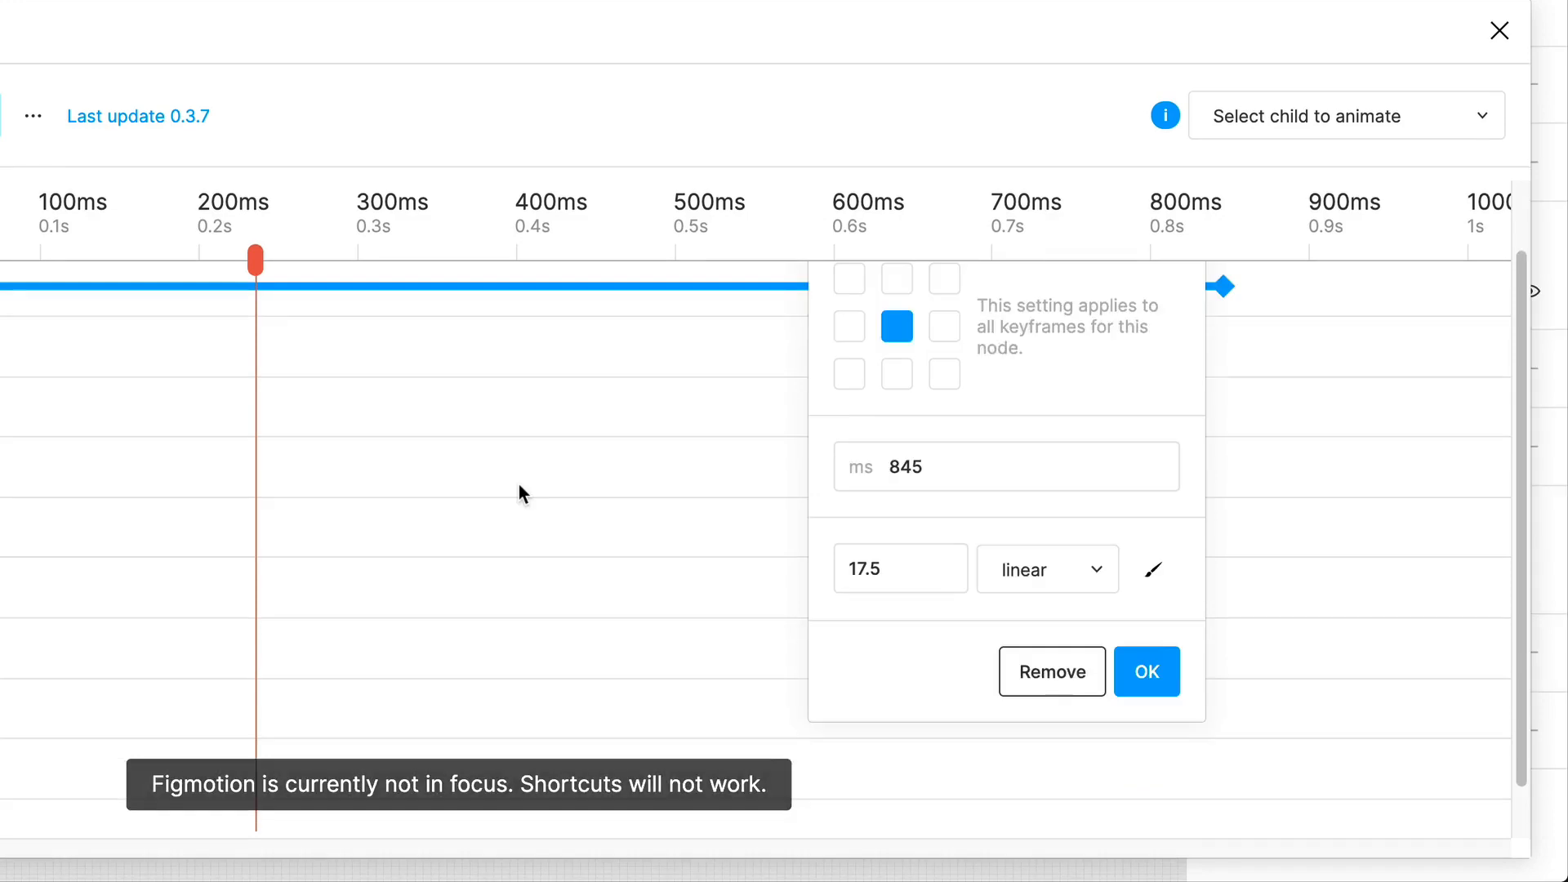
left_click(518, 484)
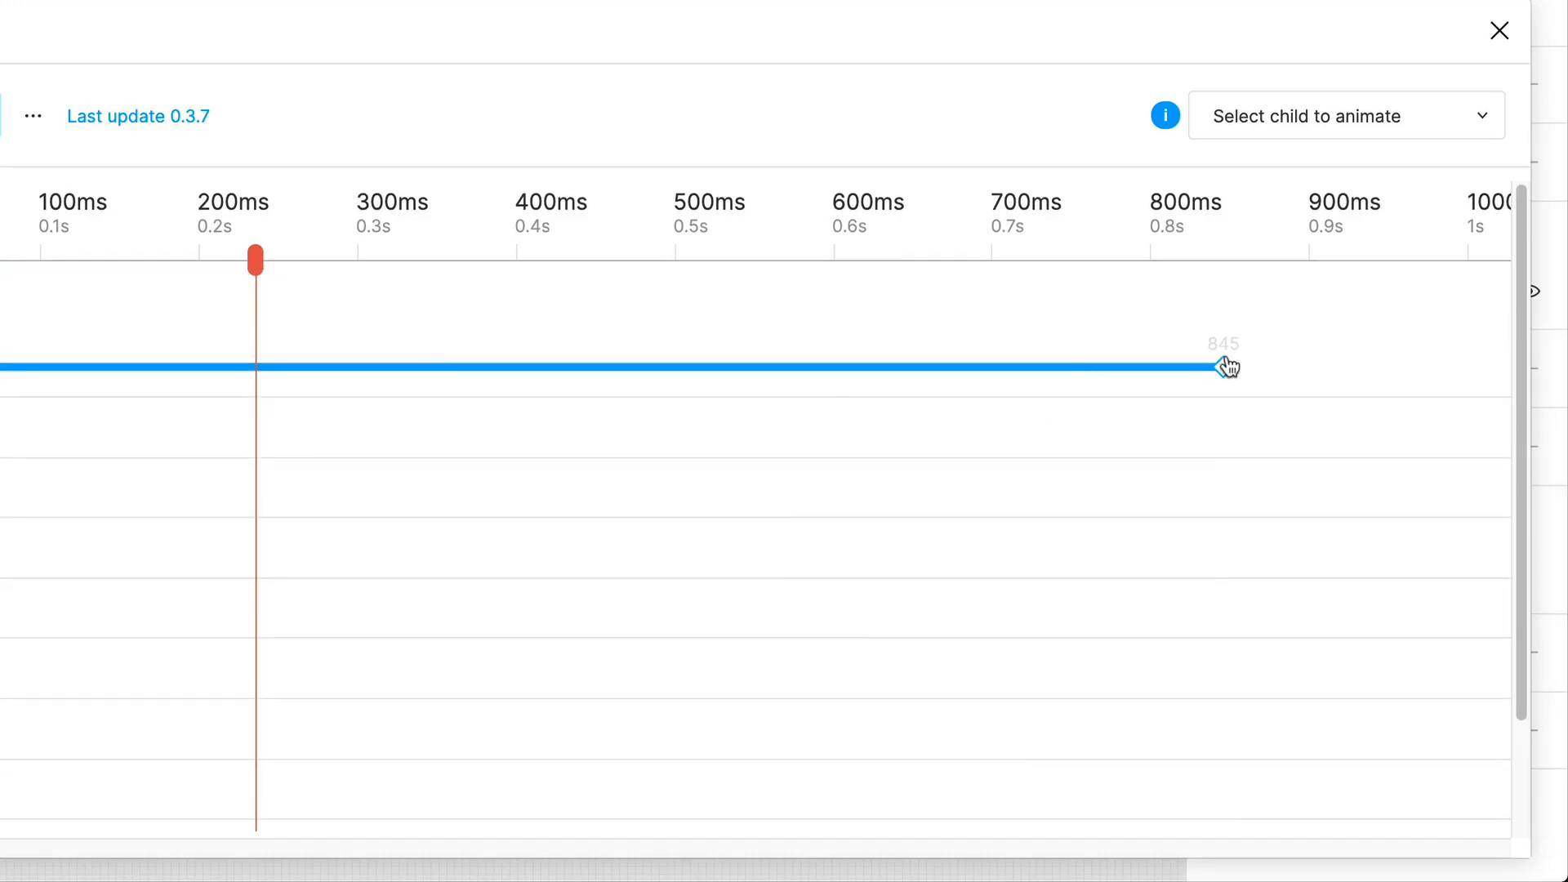
Remove both x keyframes from Ellipse 3.
left_click(1223, 366)
left_click(1062, 752)
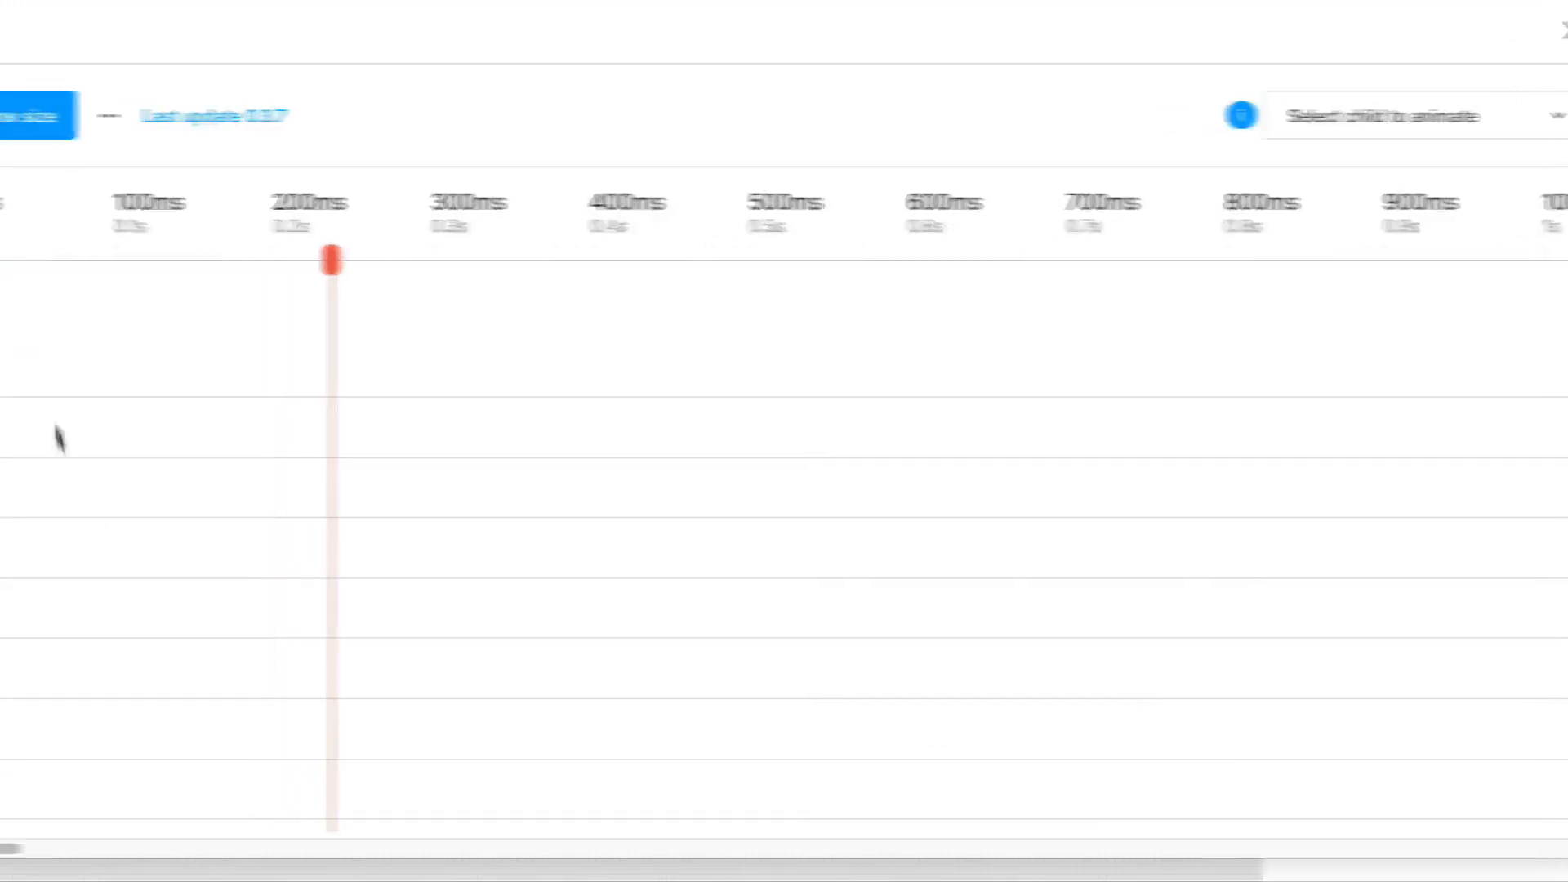
left_click(520, 366)
left_click(802, 753)
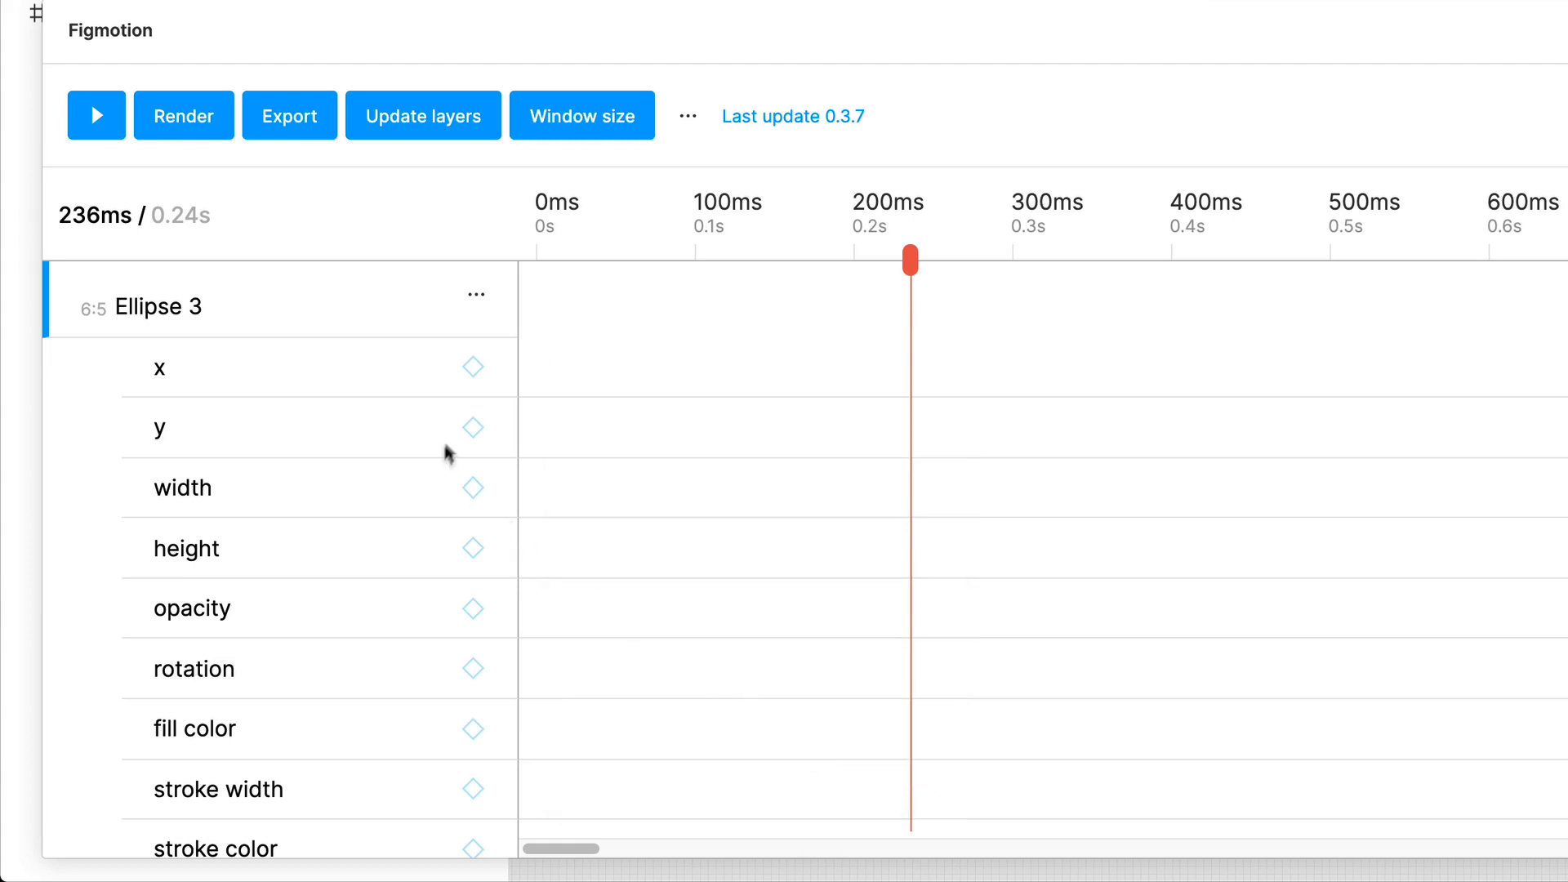
Add y keyframes to Ellipse 3 at 0 ms and 806 ms, and set the 806 ms keyframe's value to 20.
left_click(473, 427)
left_click_drag(912, 428, 1564, 433)
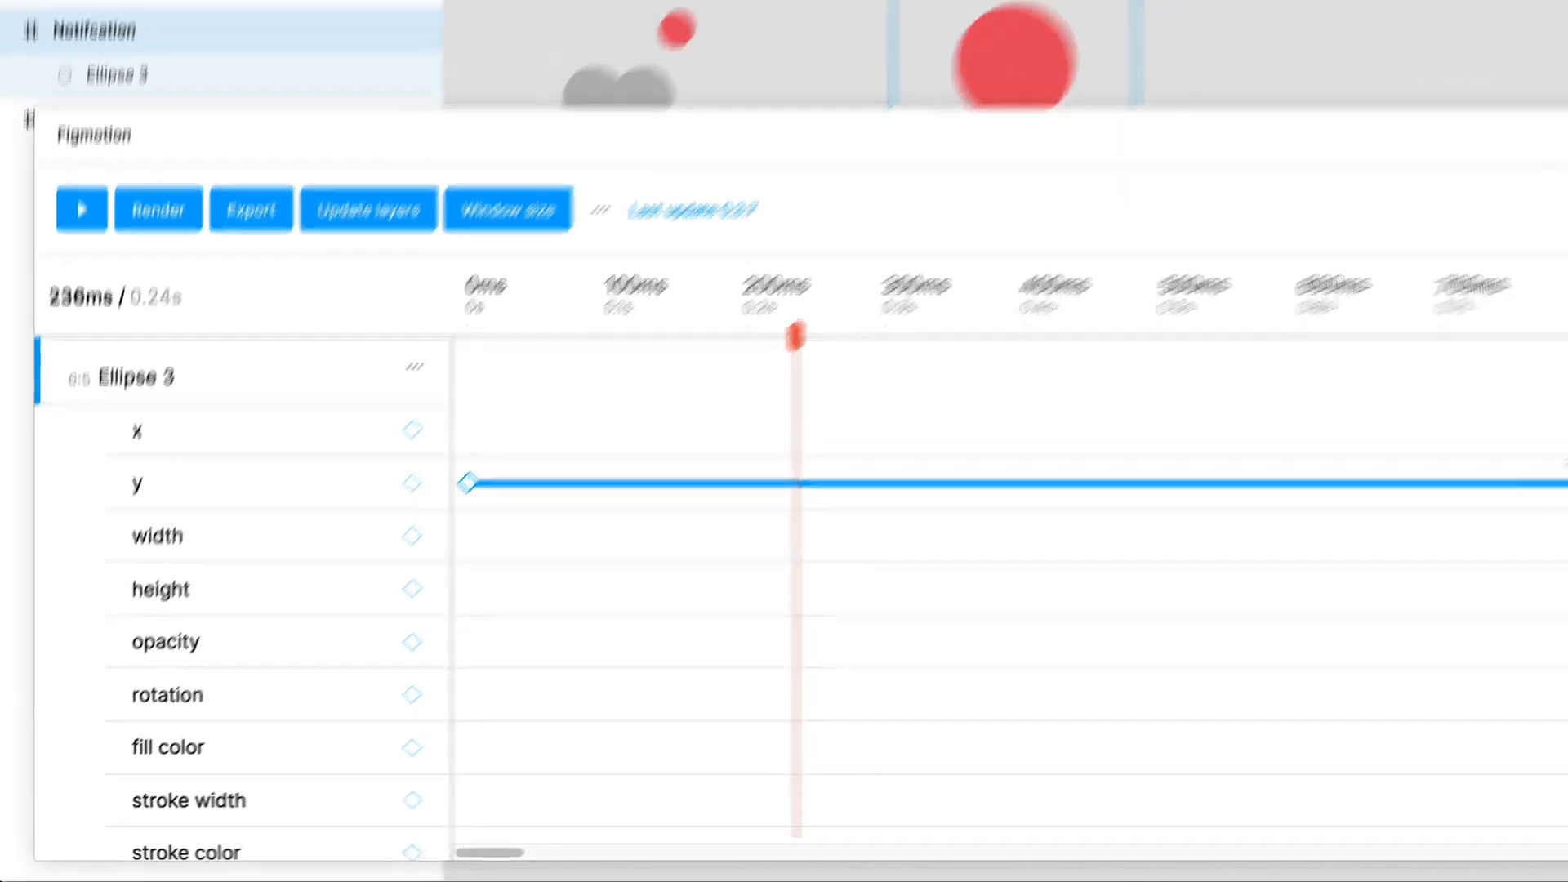
left_click(1286, 561)
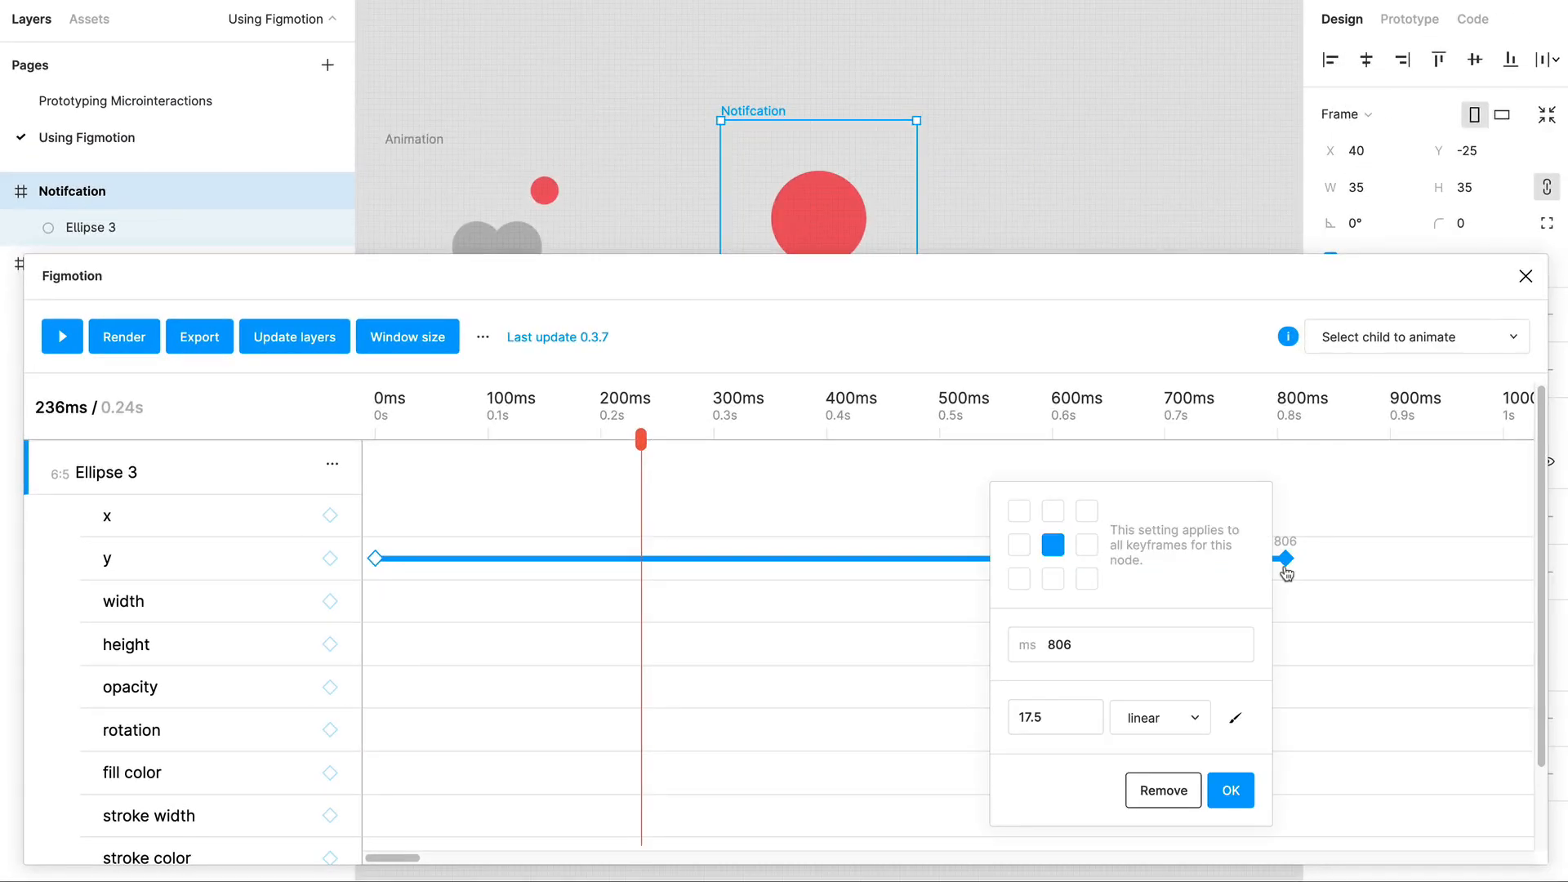
double_click(1046, 713)
type("20")
left_click(1230, 790)
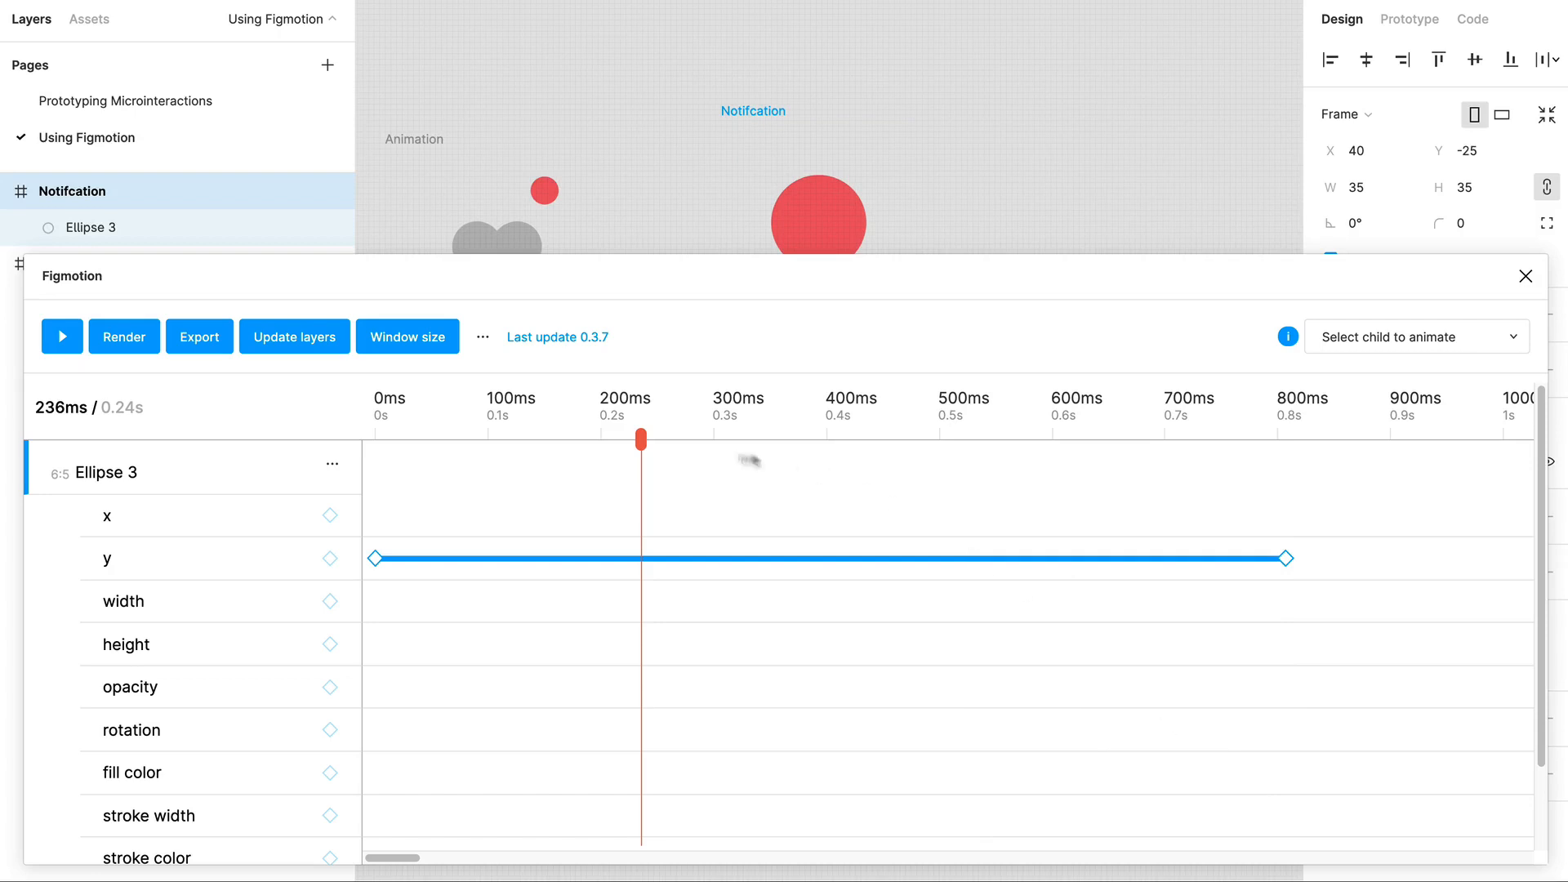
Play back the y animation with the Notifcation frame fully in view, and move the playhead to 758 ms.
left_click(62, 336)
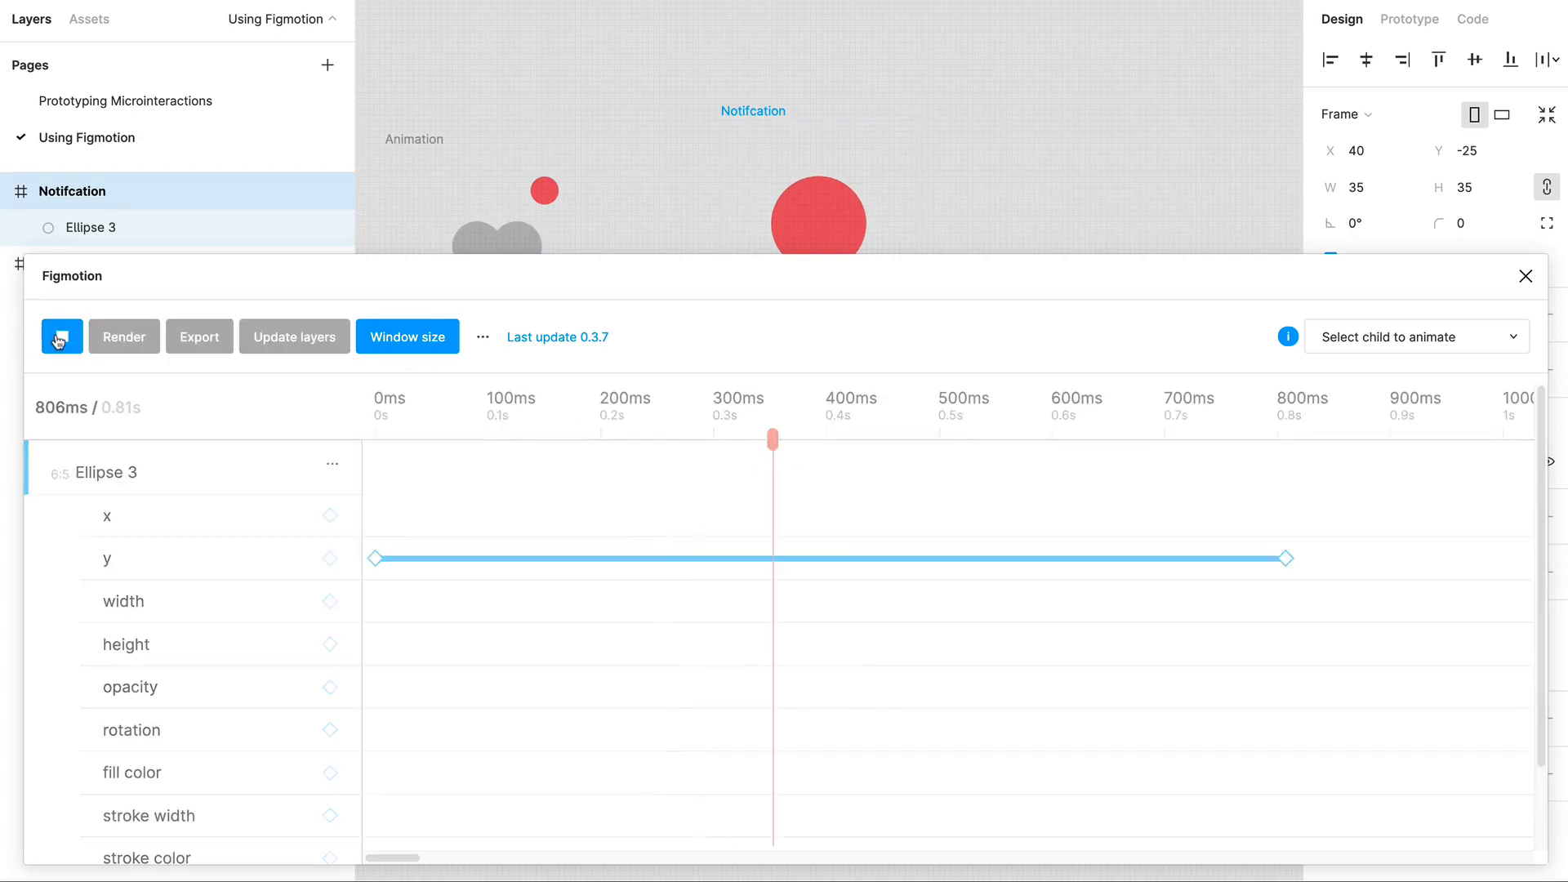
scroll(805, 200, "down", 3)
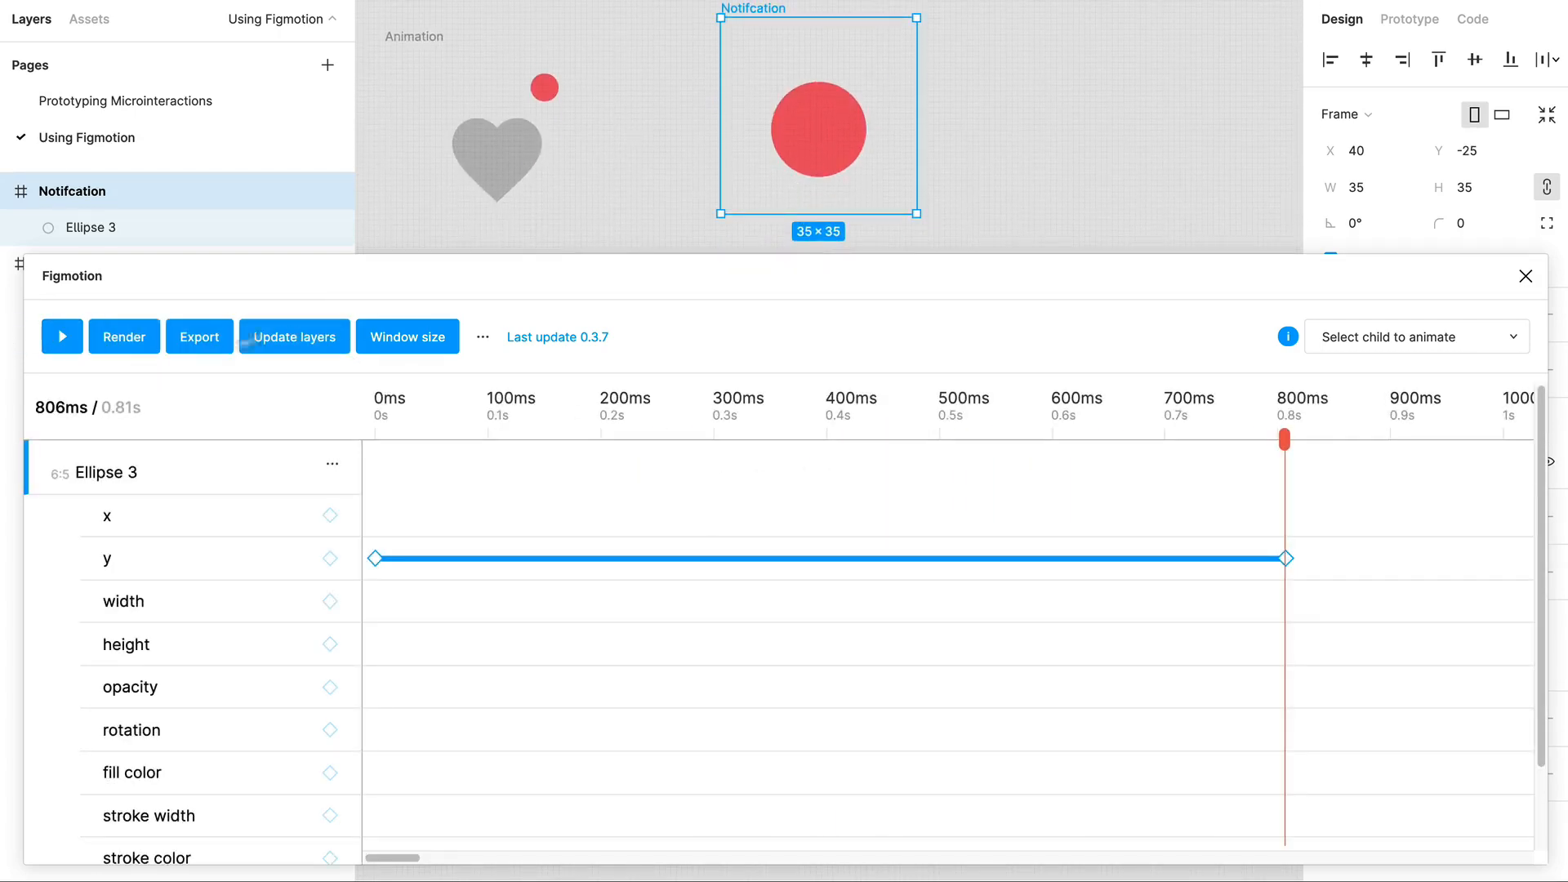
left_click(45, 338)
left_click_drag(1285, 445, 1233, 524)
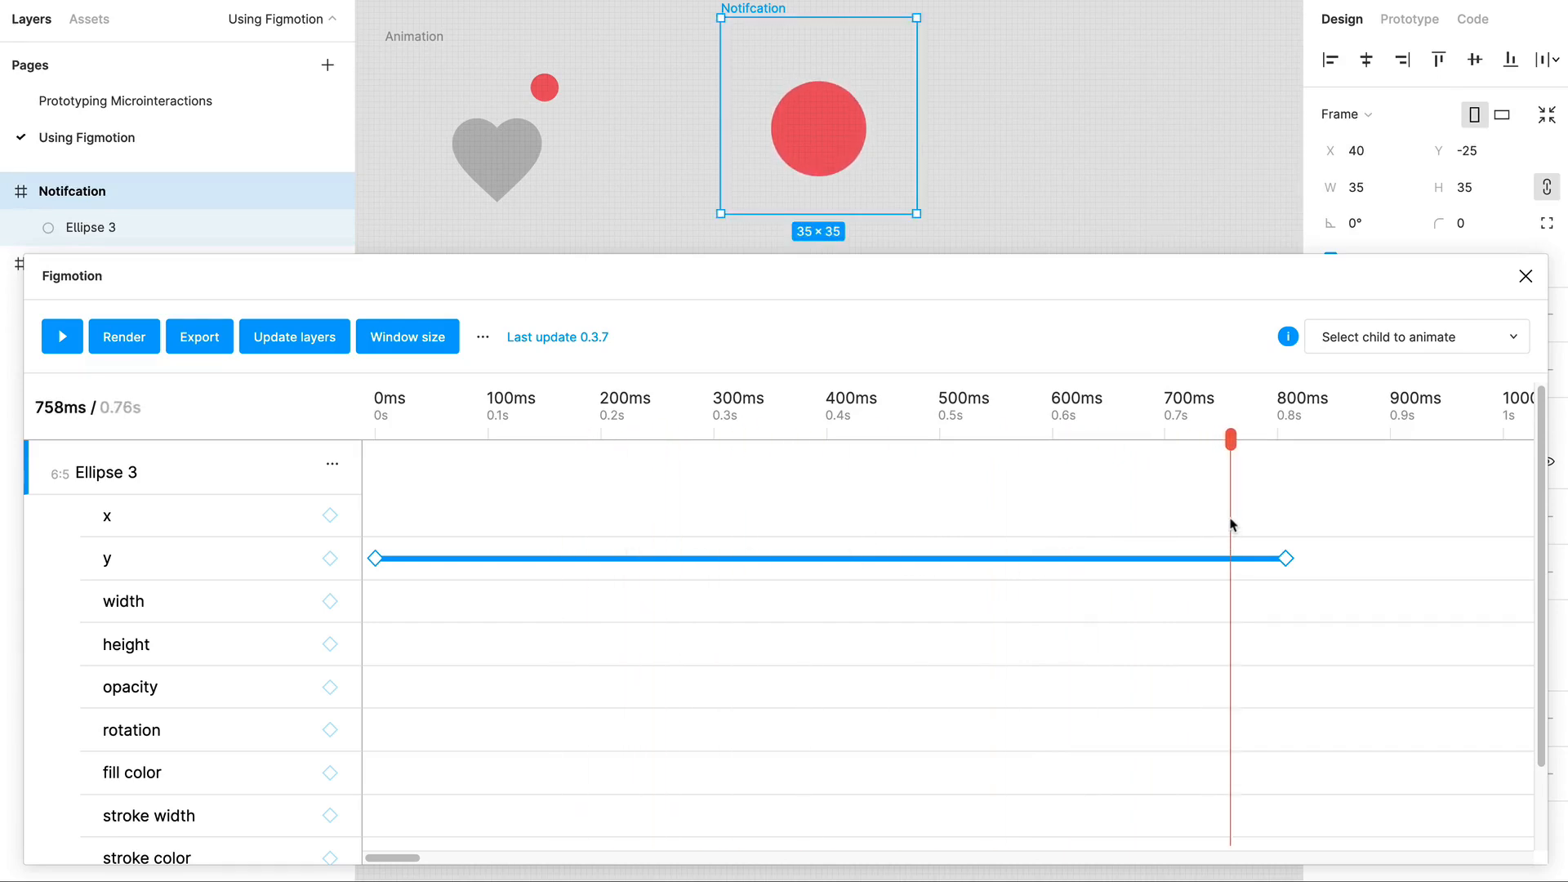
Remove both y keyframes from Ellipse 3 and return the playhead to 0 ms.
left_click(1287, 560)
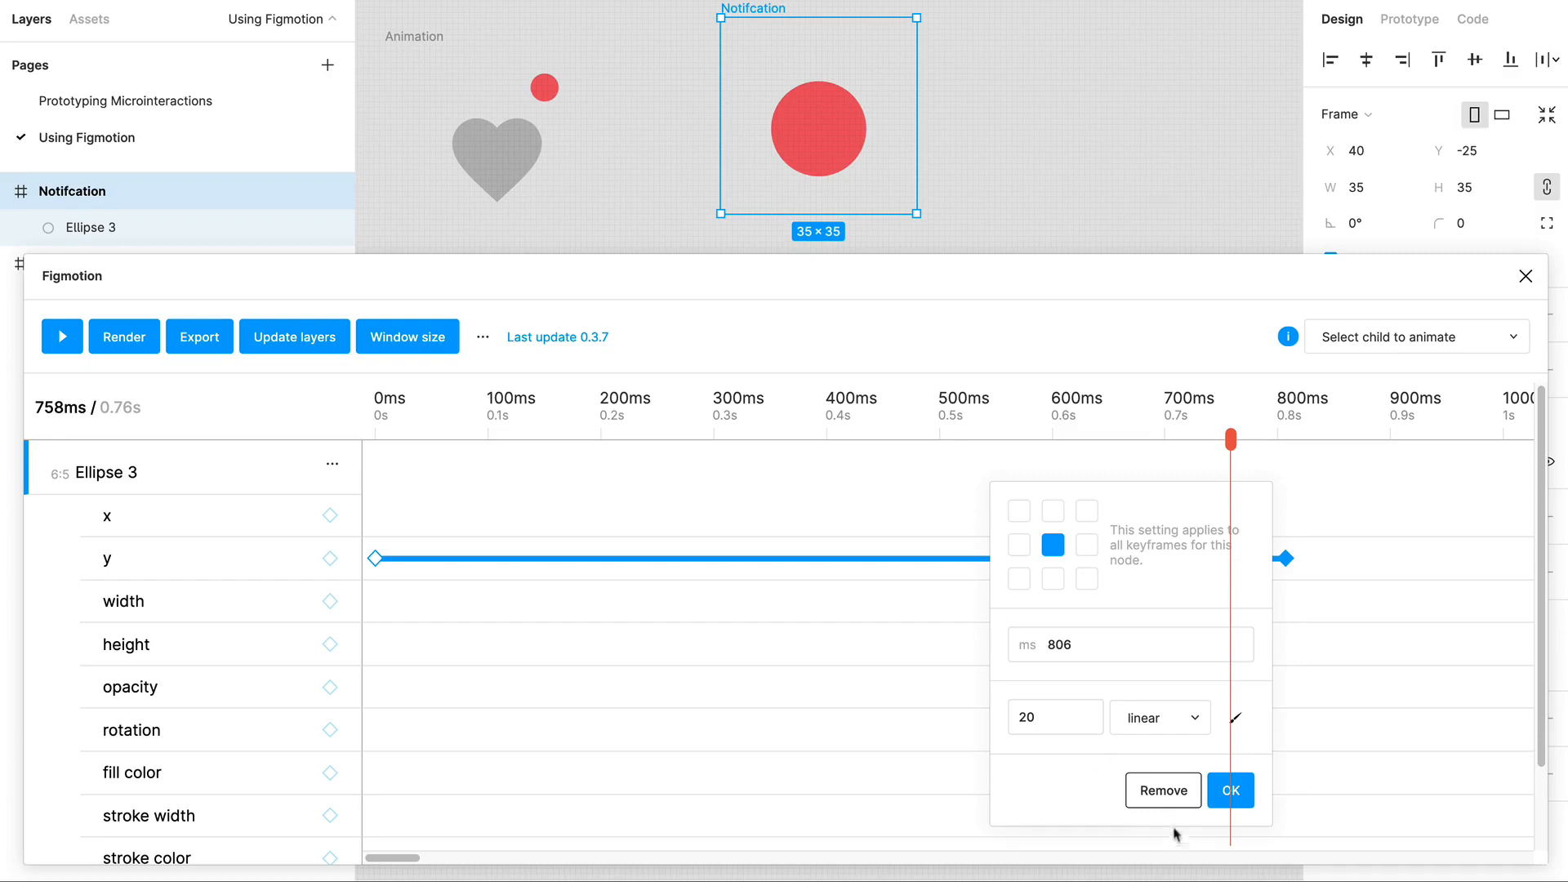
left_click(1165, 792)
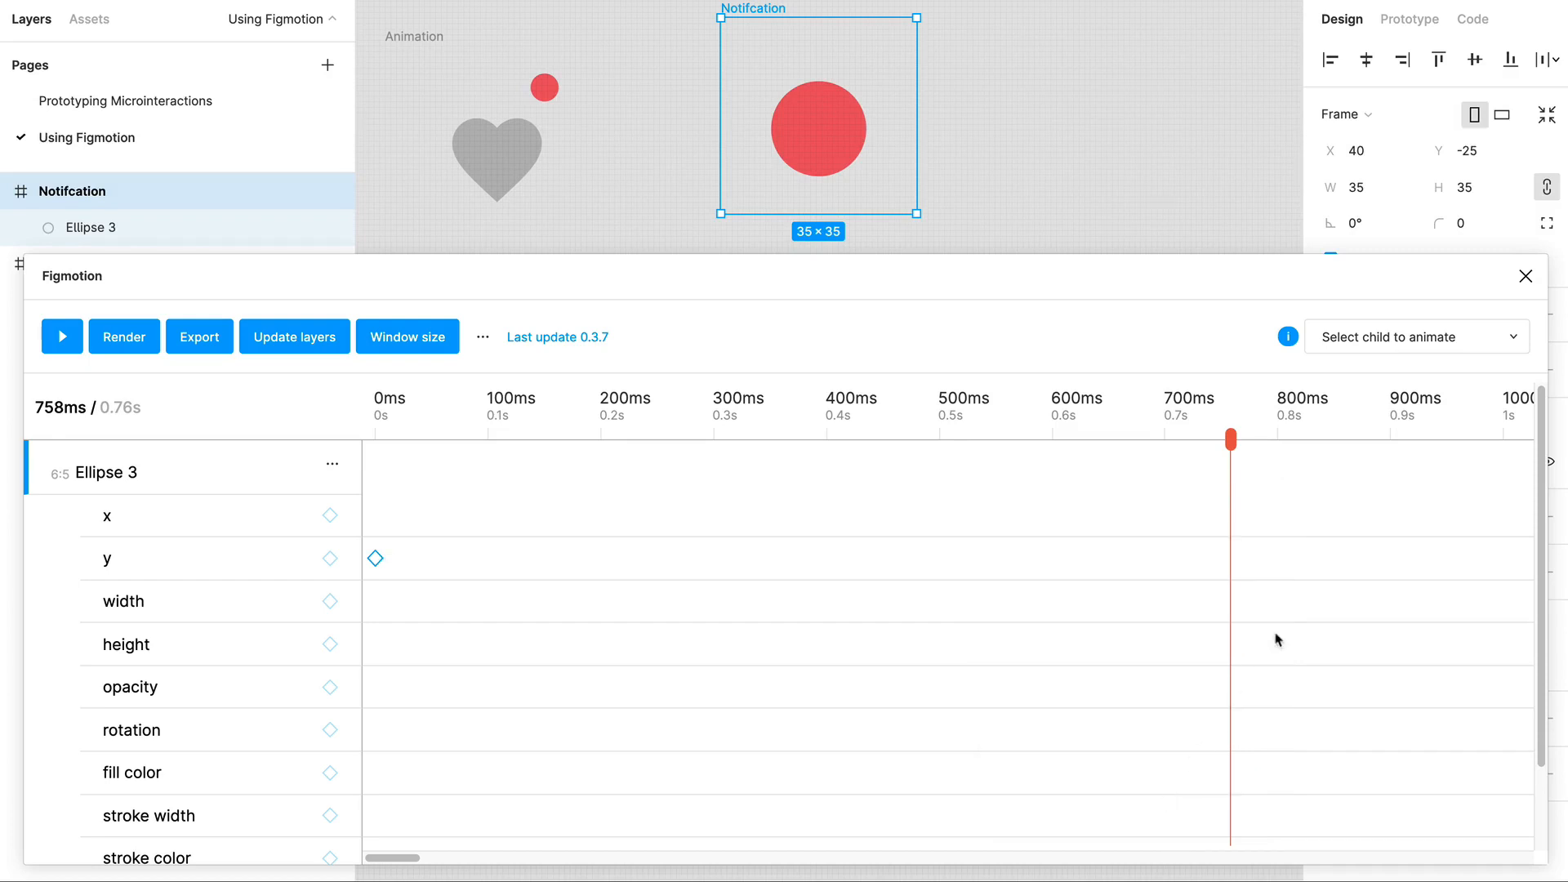
left_click(377, 562)
left_click(583, 790)
left_click_drag(1229, 445, 274, 602)
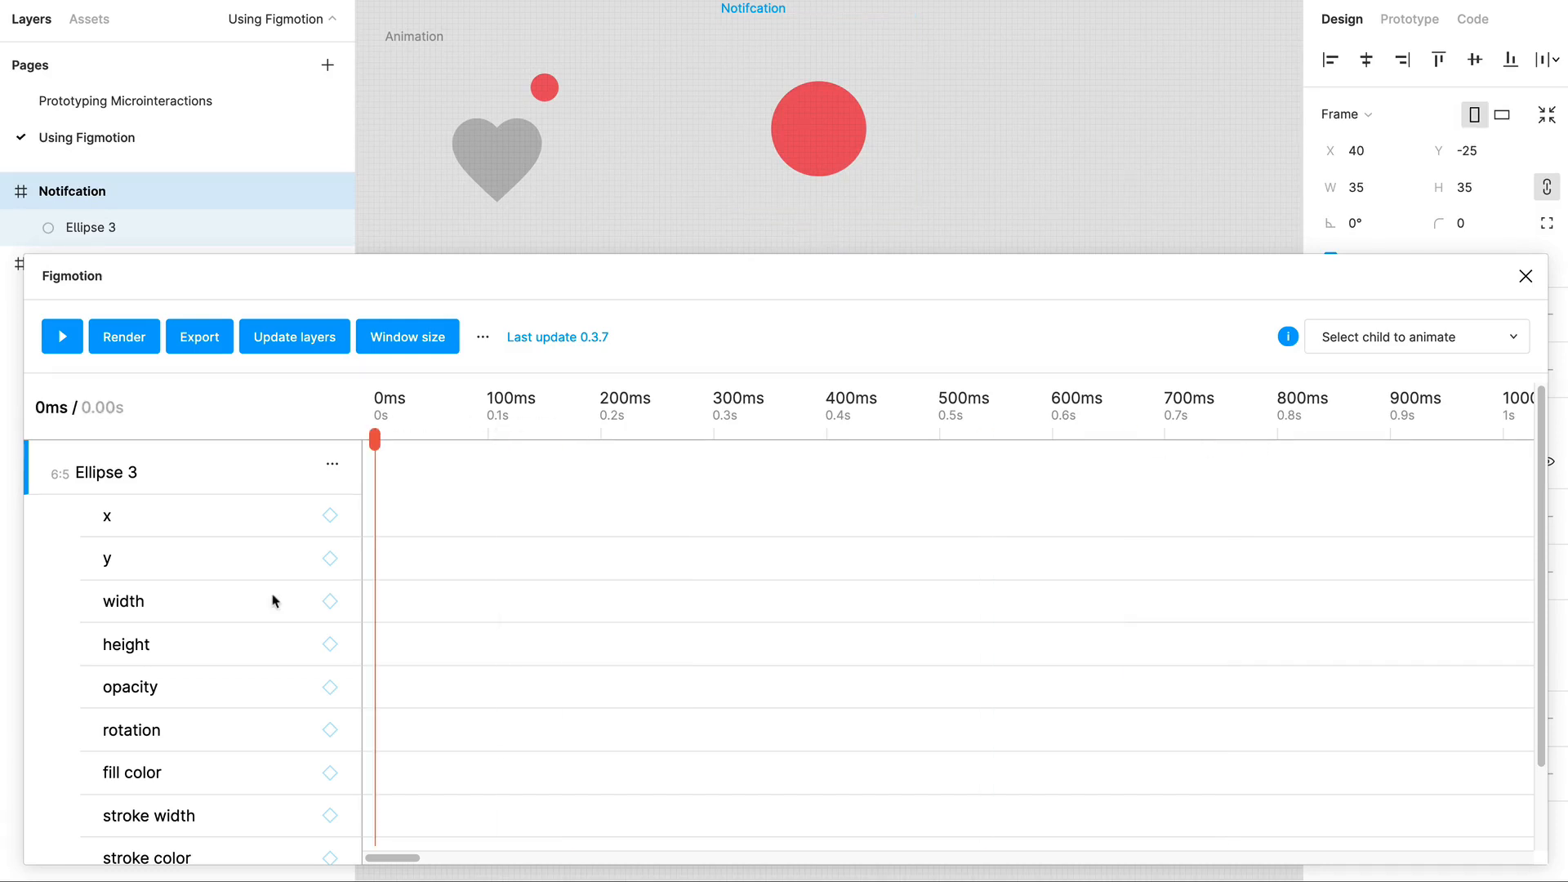
Move the red circle straight down to the bottom edge of the Notifcation frame, at Y 18, and deselect it.
left_click(840, 156)
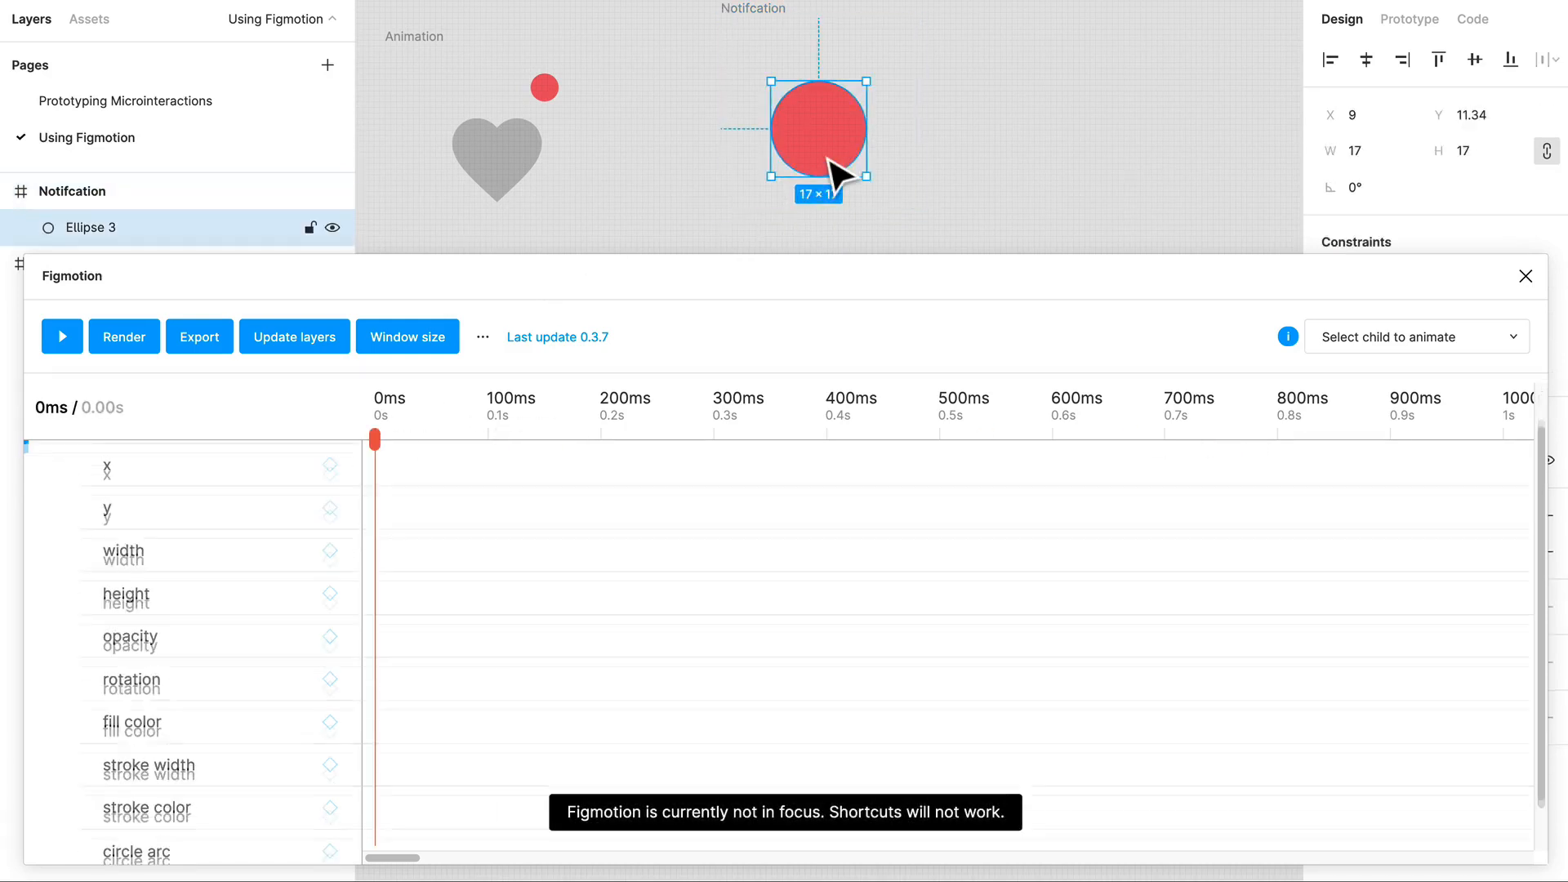
left_click_drag(845, 153, 846, 192)
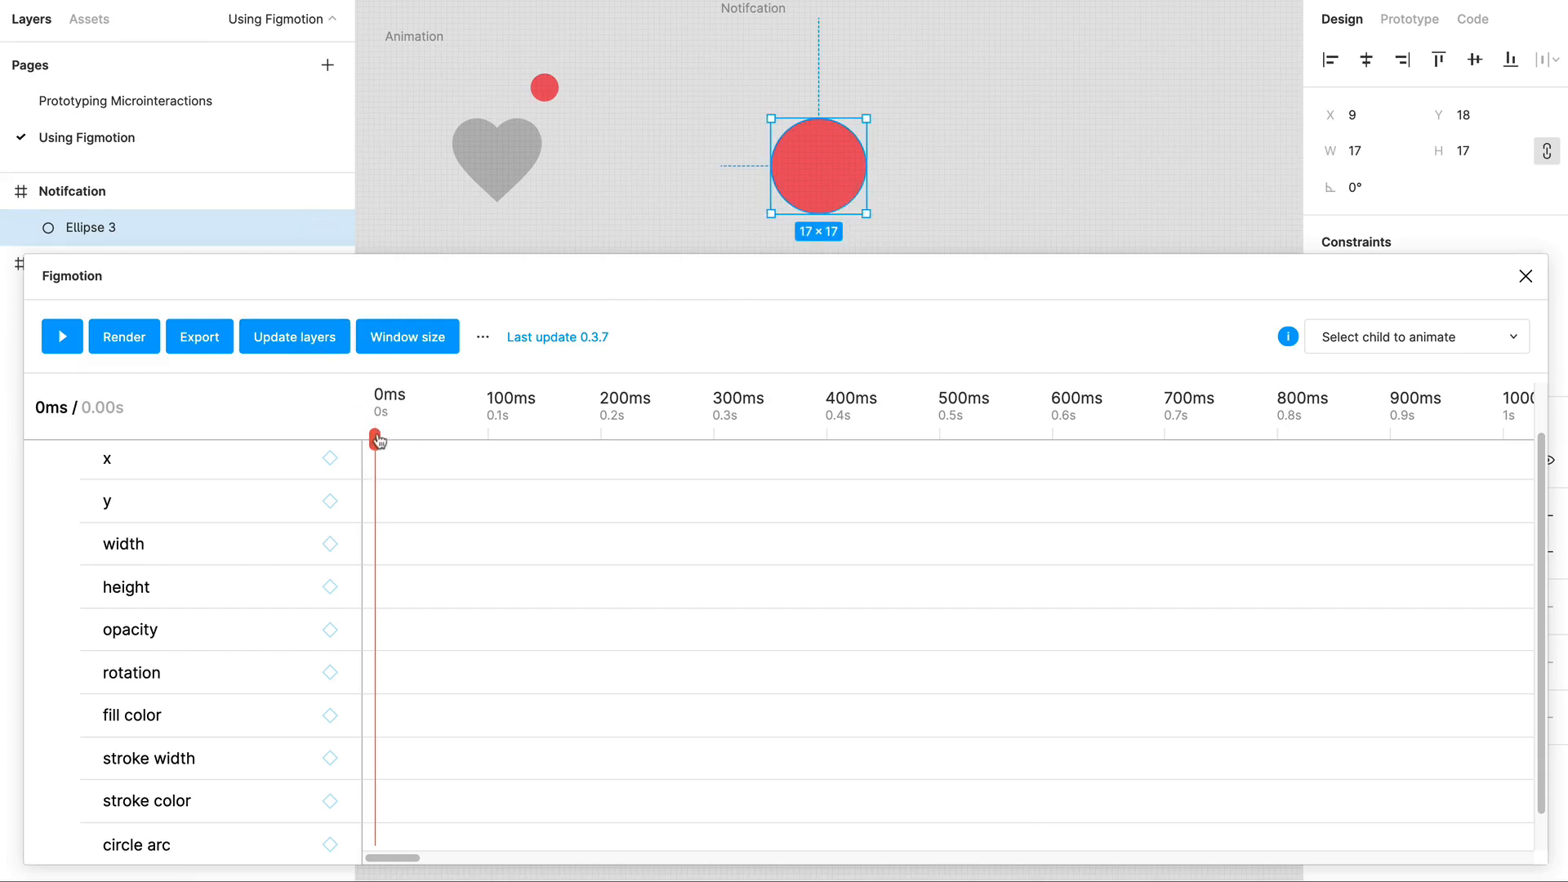
left_click(780, 56)
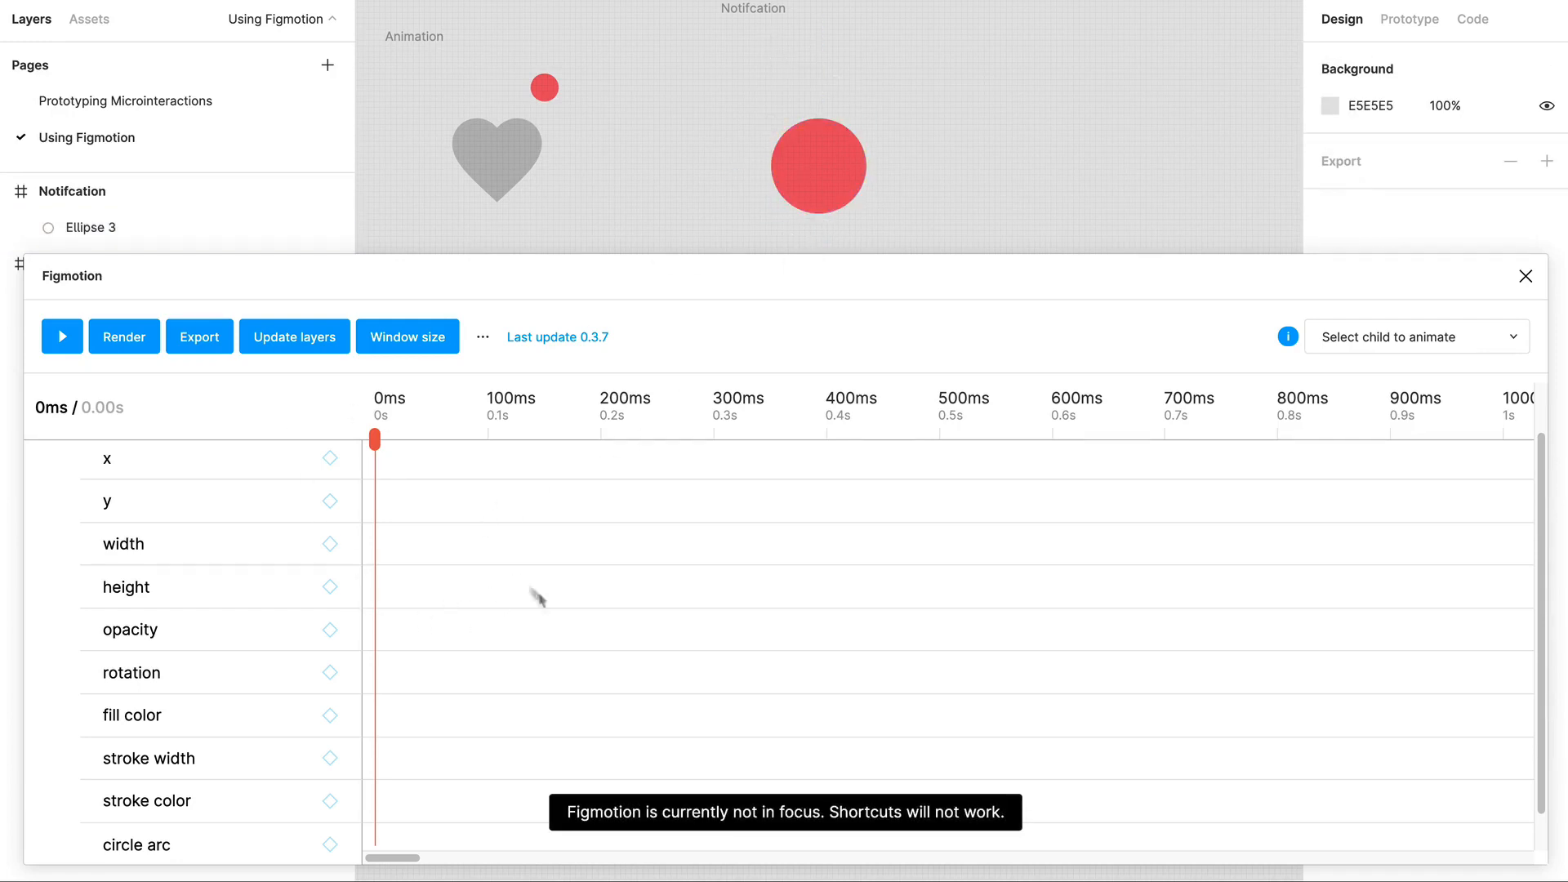
Add y keyframes to Ellipse 3 at 0 ms and 200 ms.
left_click(331, 508)
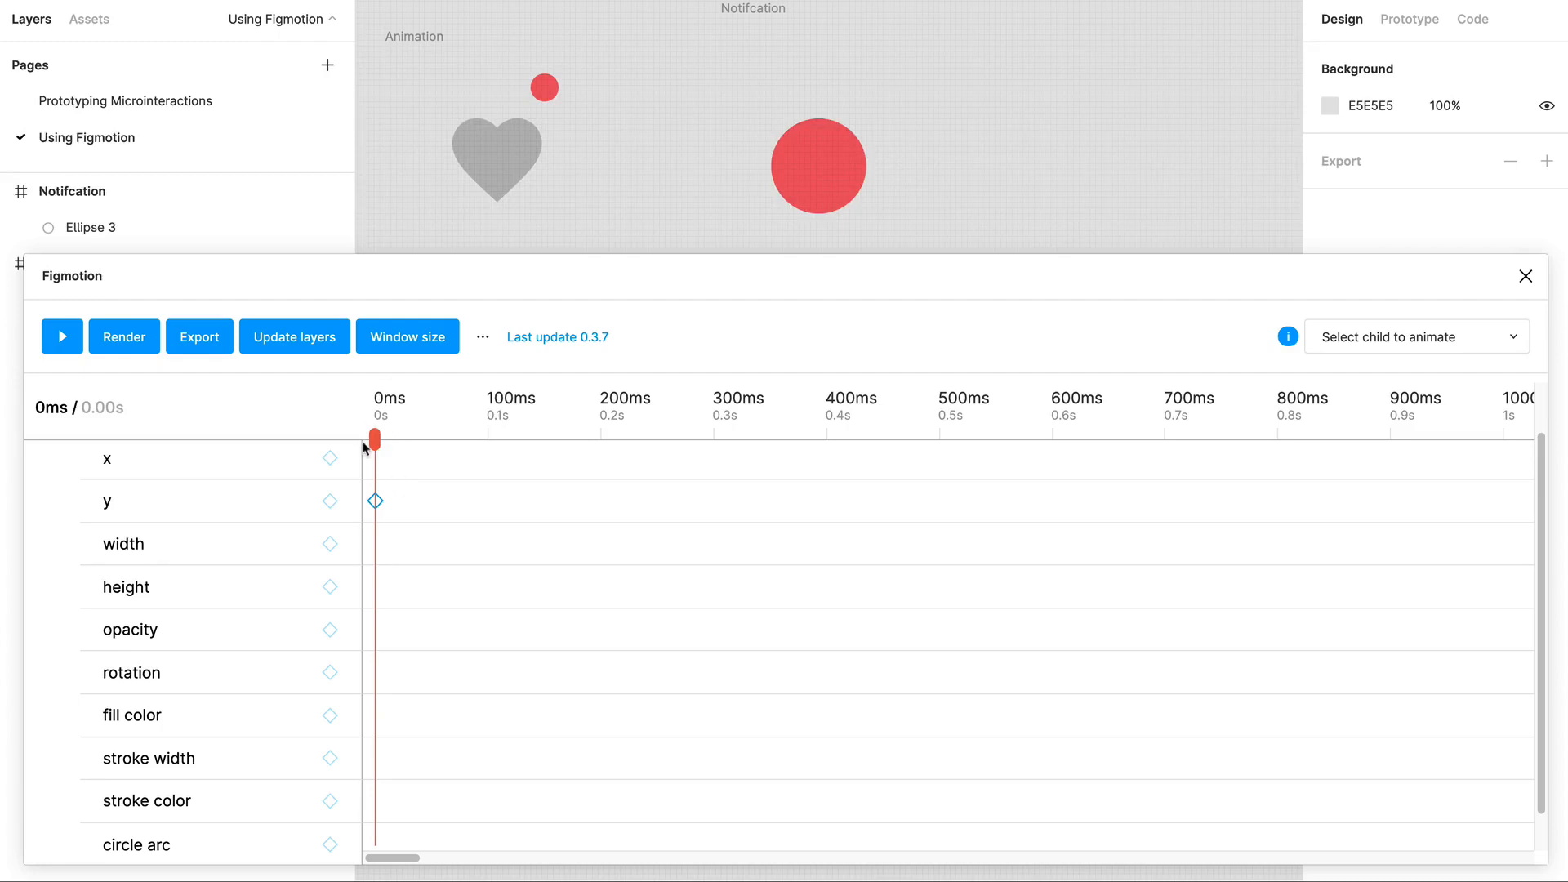
left_click_drag(376, 445, 593, 449)
left_click(631, 414)
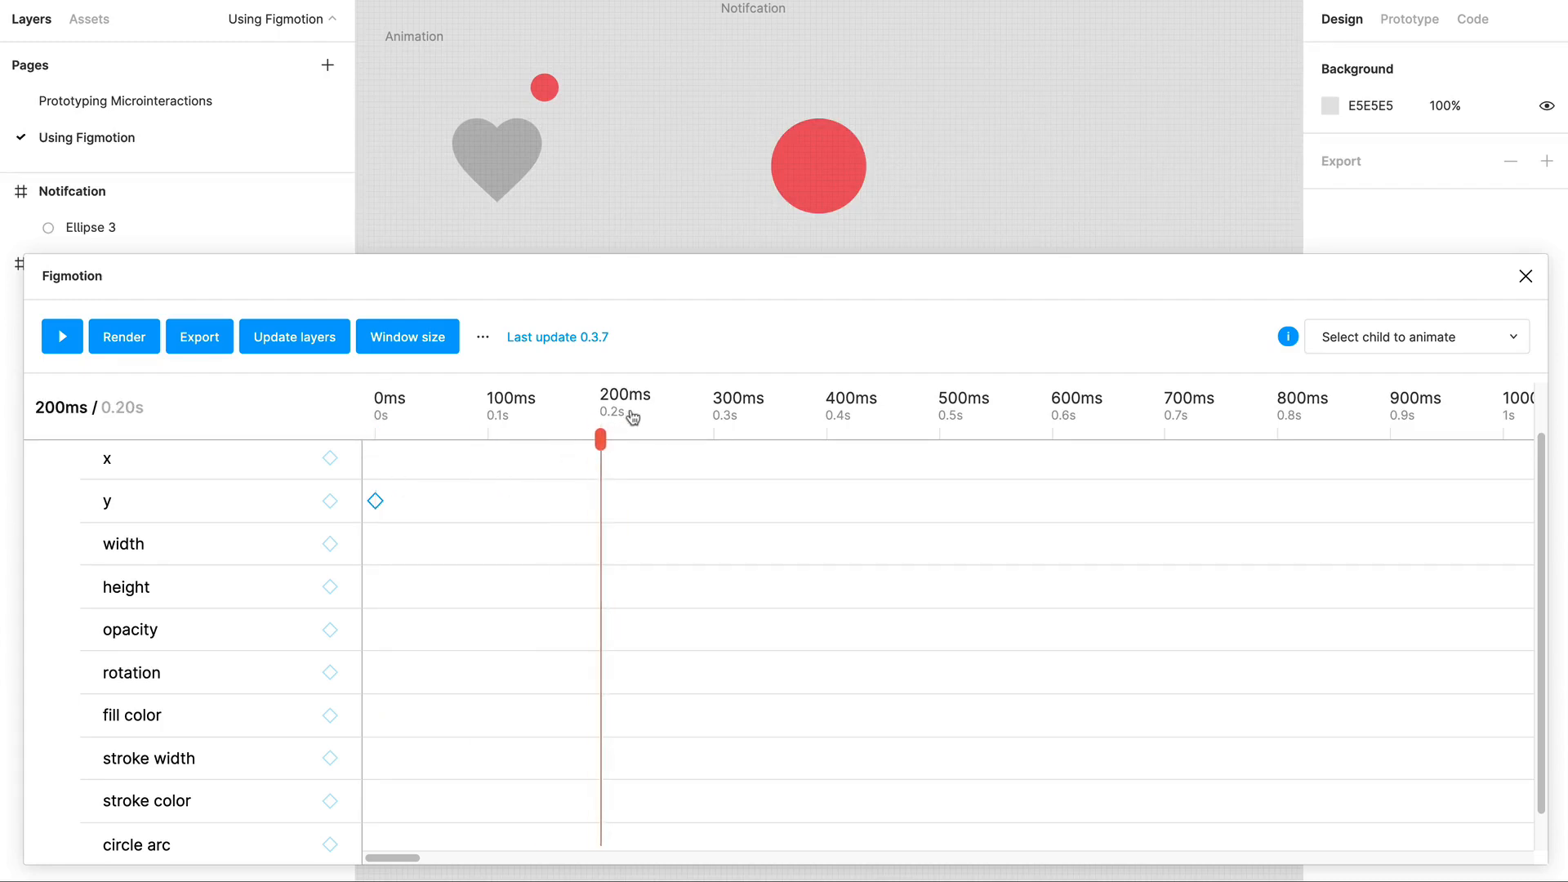
left_click(727, 401)
left_click(852, 409)
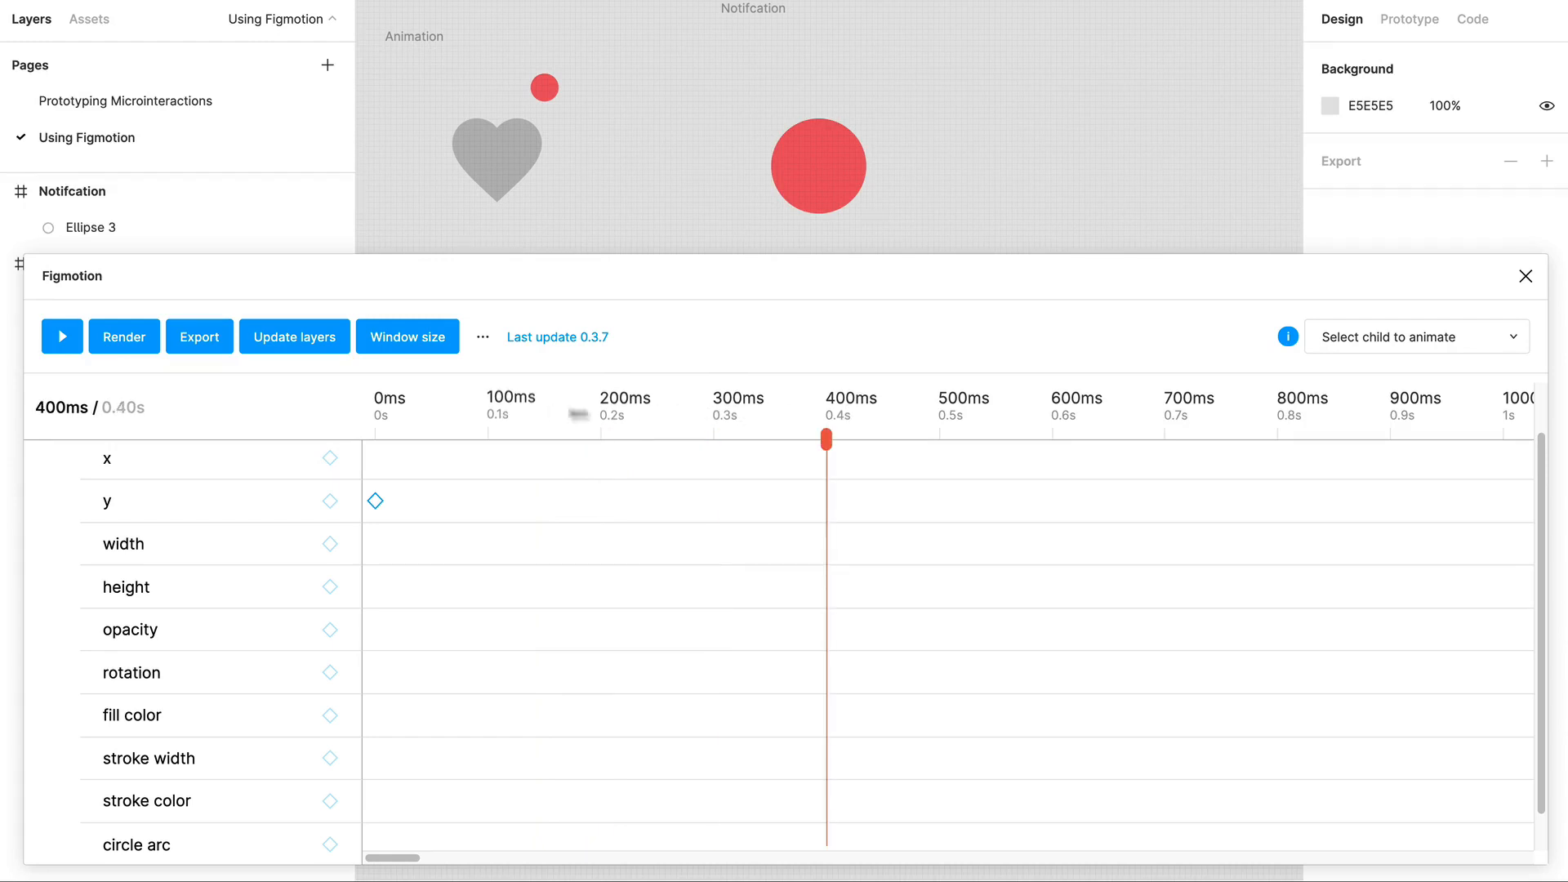
left_click(625, 402)
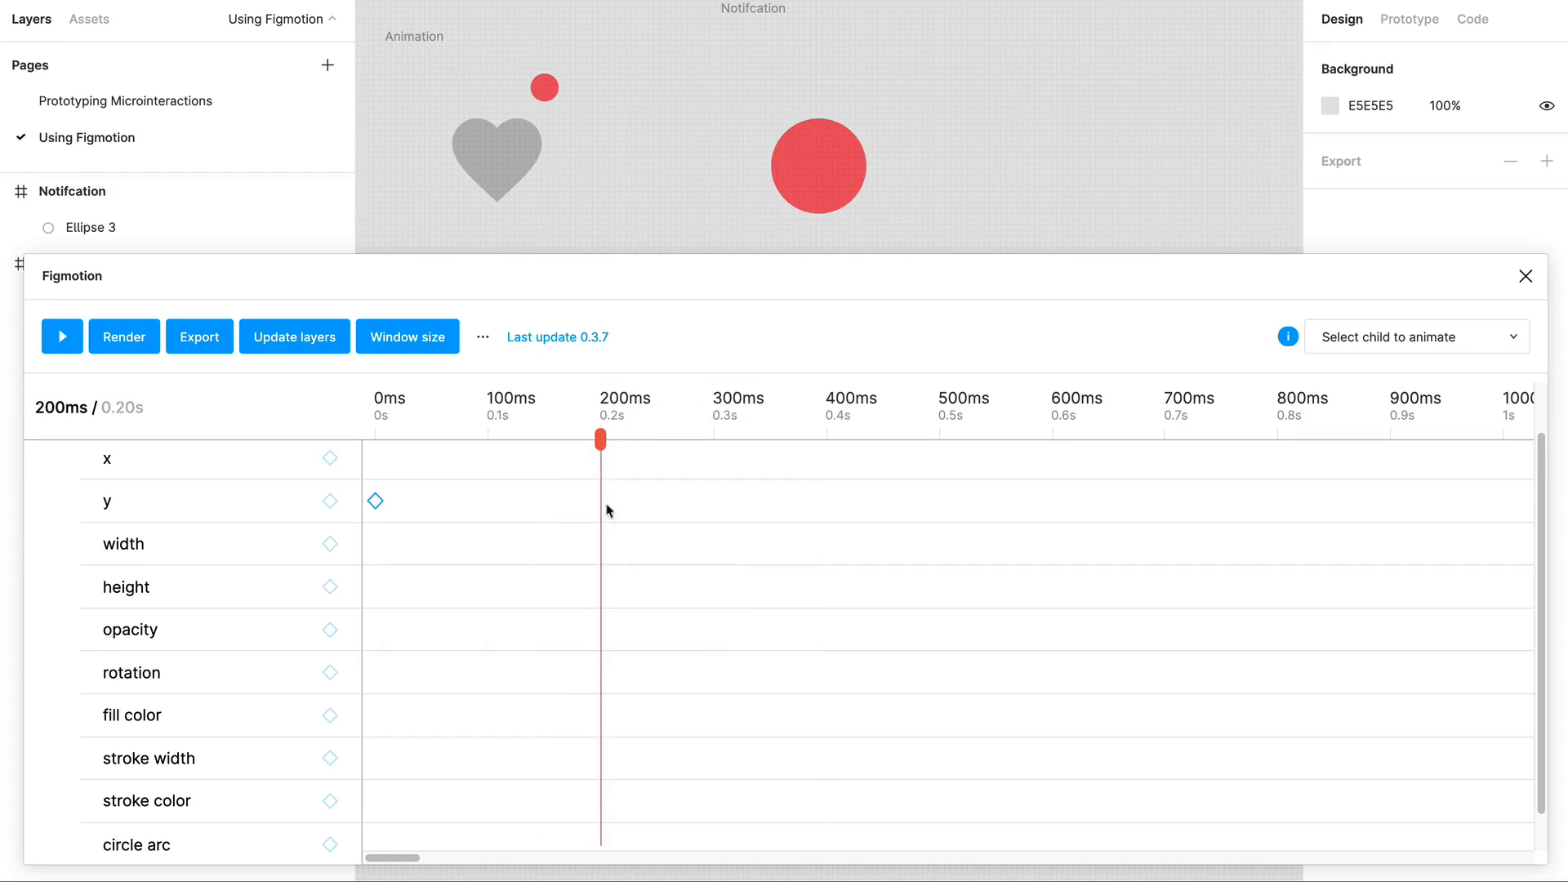
left_click(329, 502)
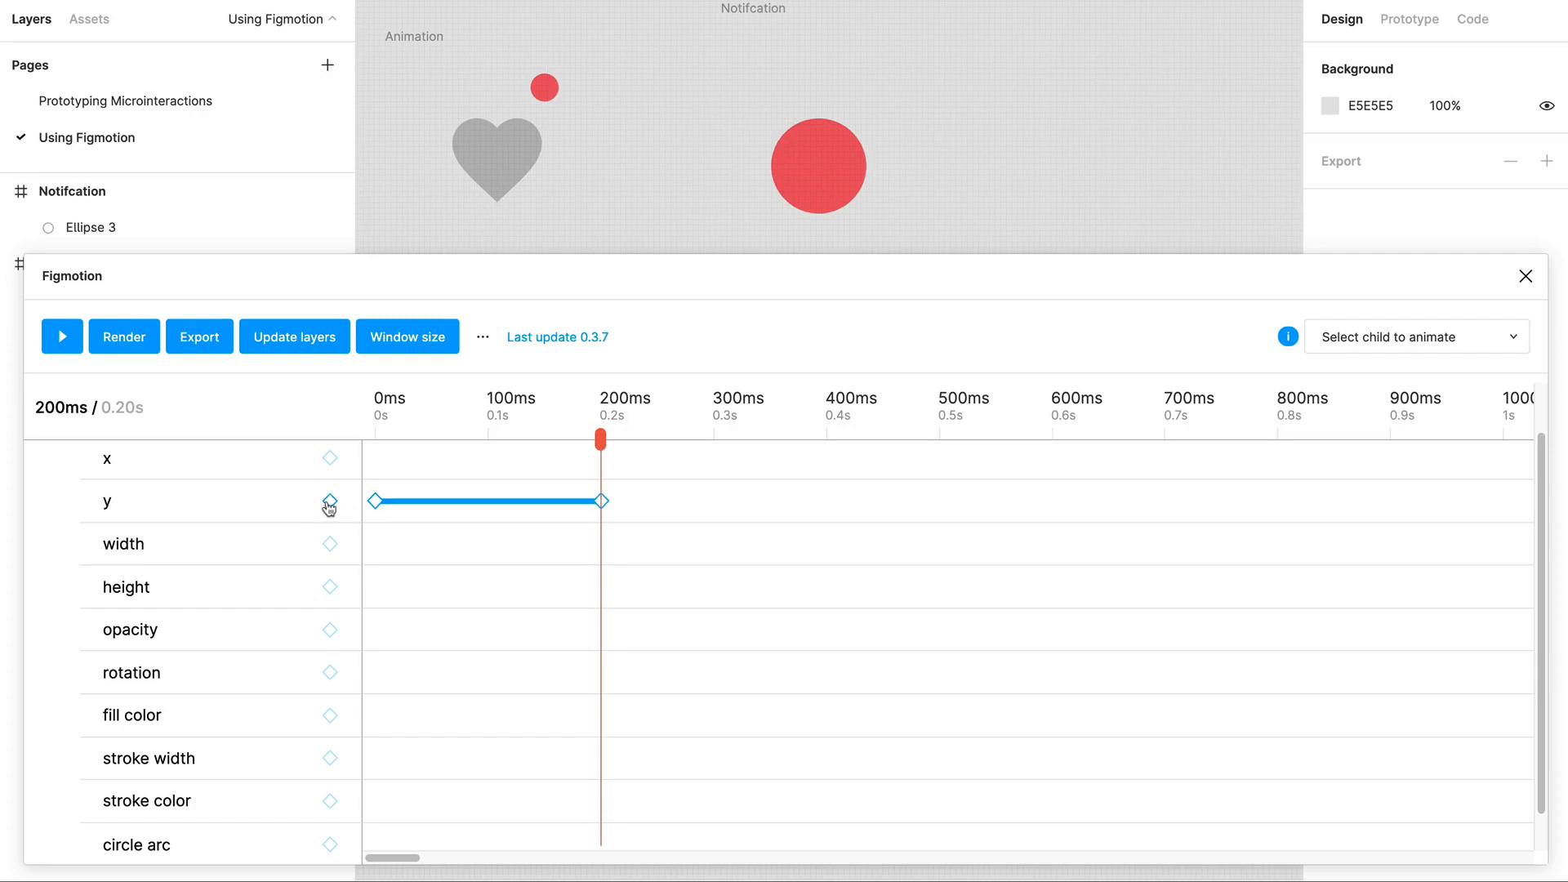
Inspect the 0 ms y keyframe's settings and set the 200 ms y keyframe's value to 20.
left_click(374, 501)
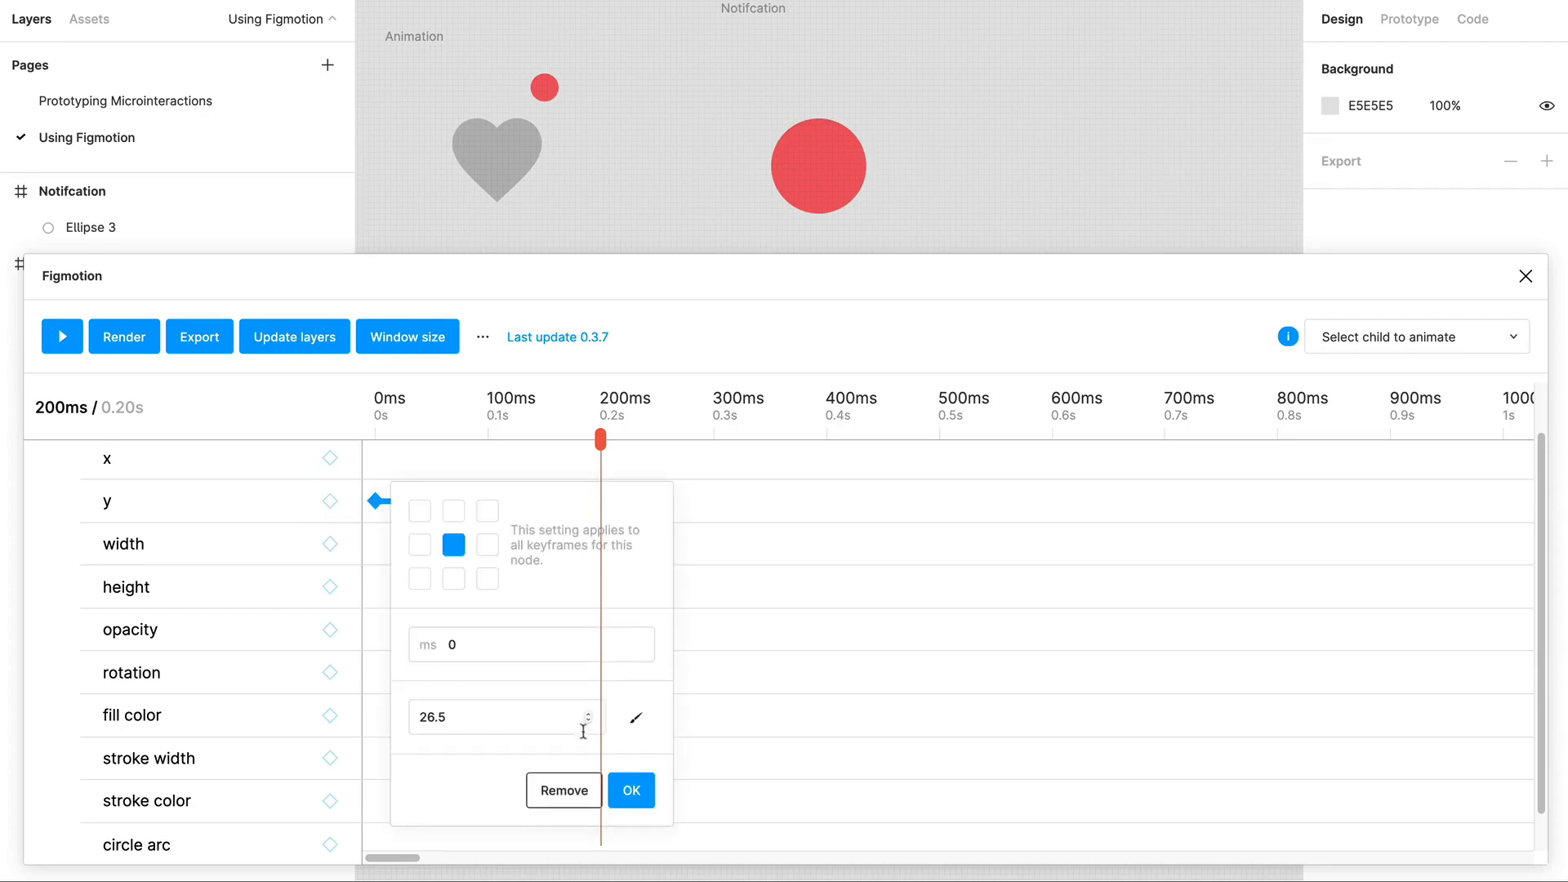
left_click(633, 791)
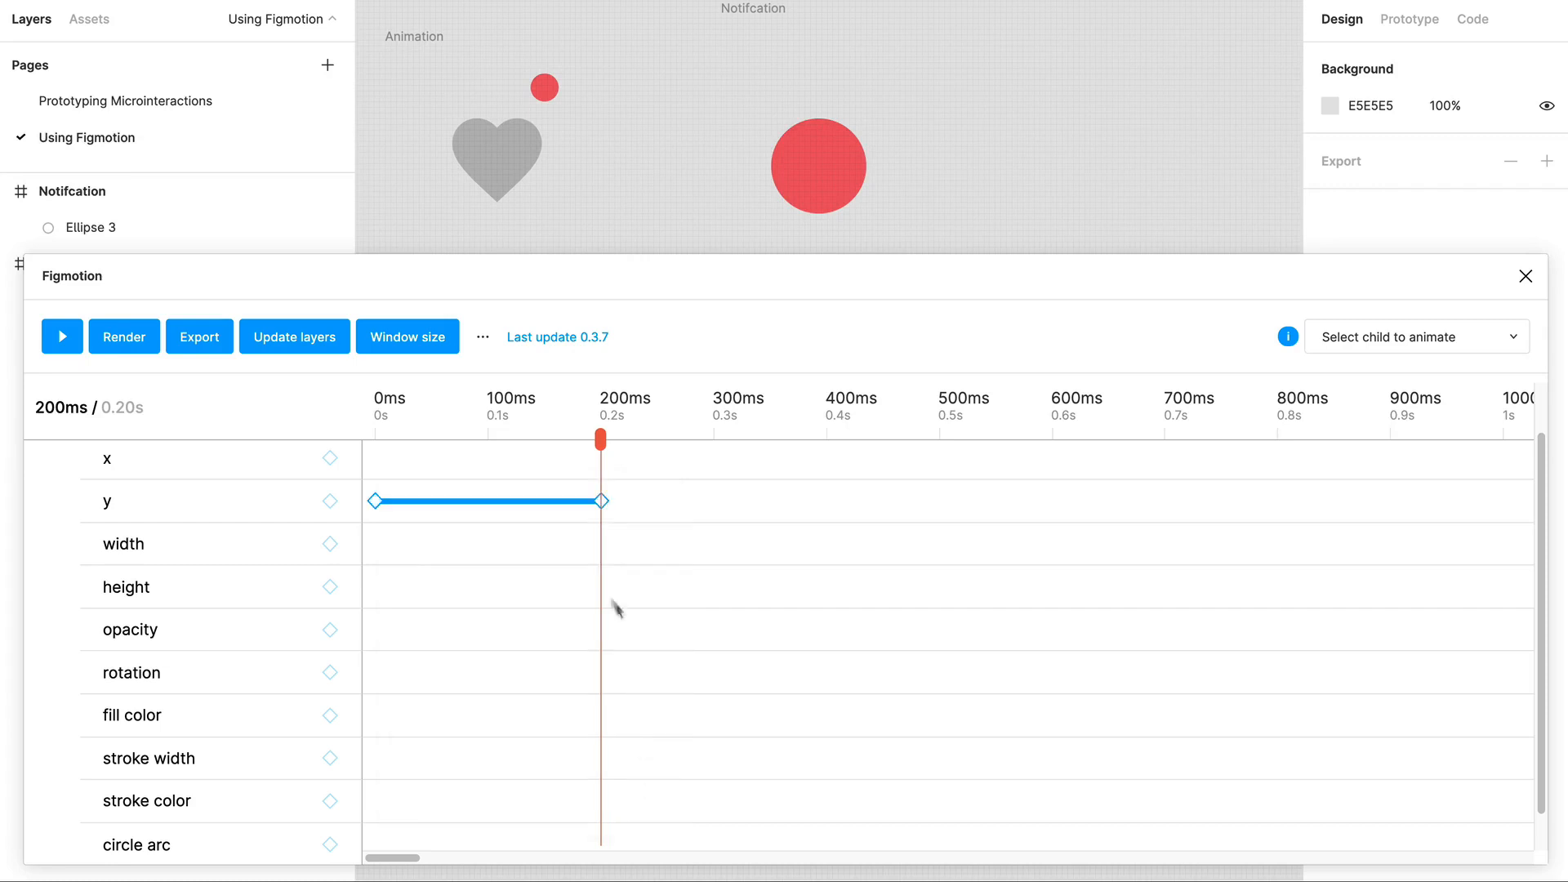
left_click(601, 500)
double_click(666, 717)
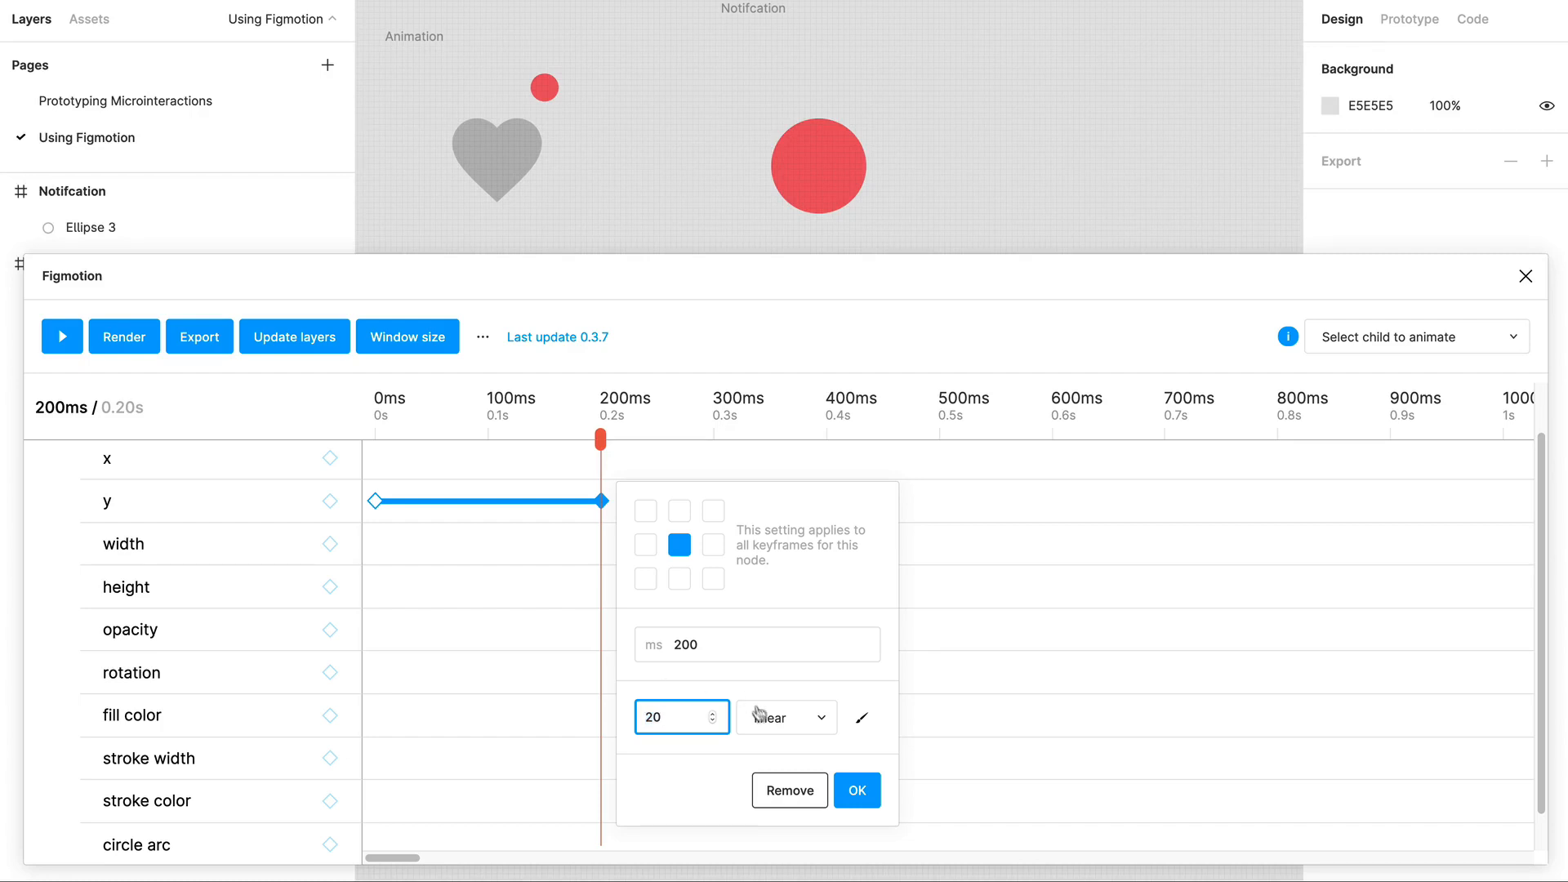
Try custom easing on the 200 ms y keyframe, pulling the curve's upper handle towards the start for a steep rise that levels off.
left_click(801, 729)
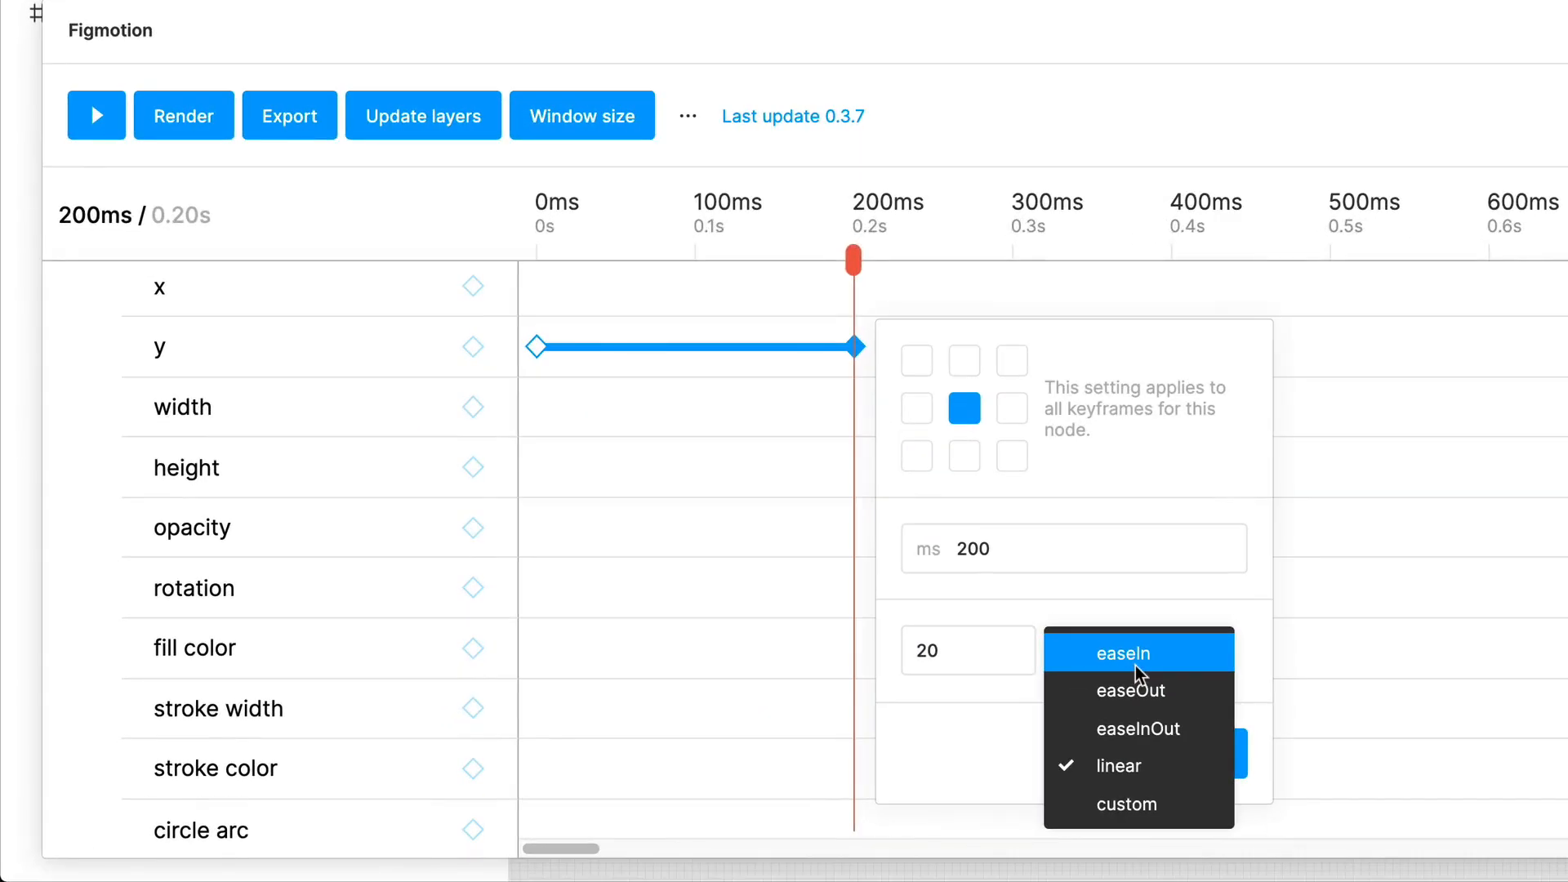
left_click(1134, 801)
scroll(1144, 694, "down", 5)
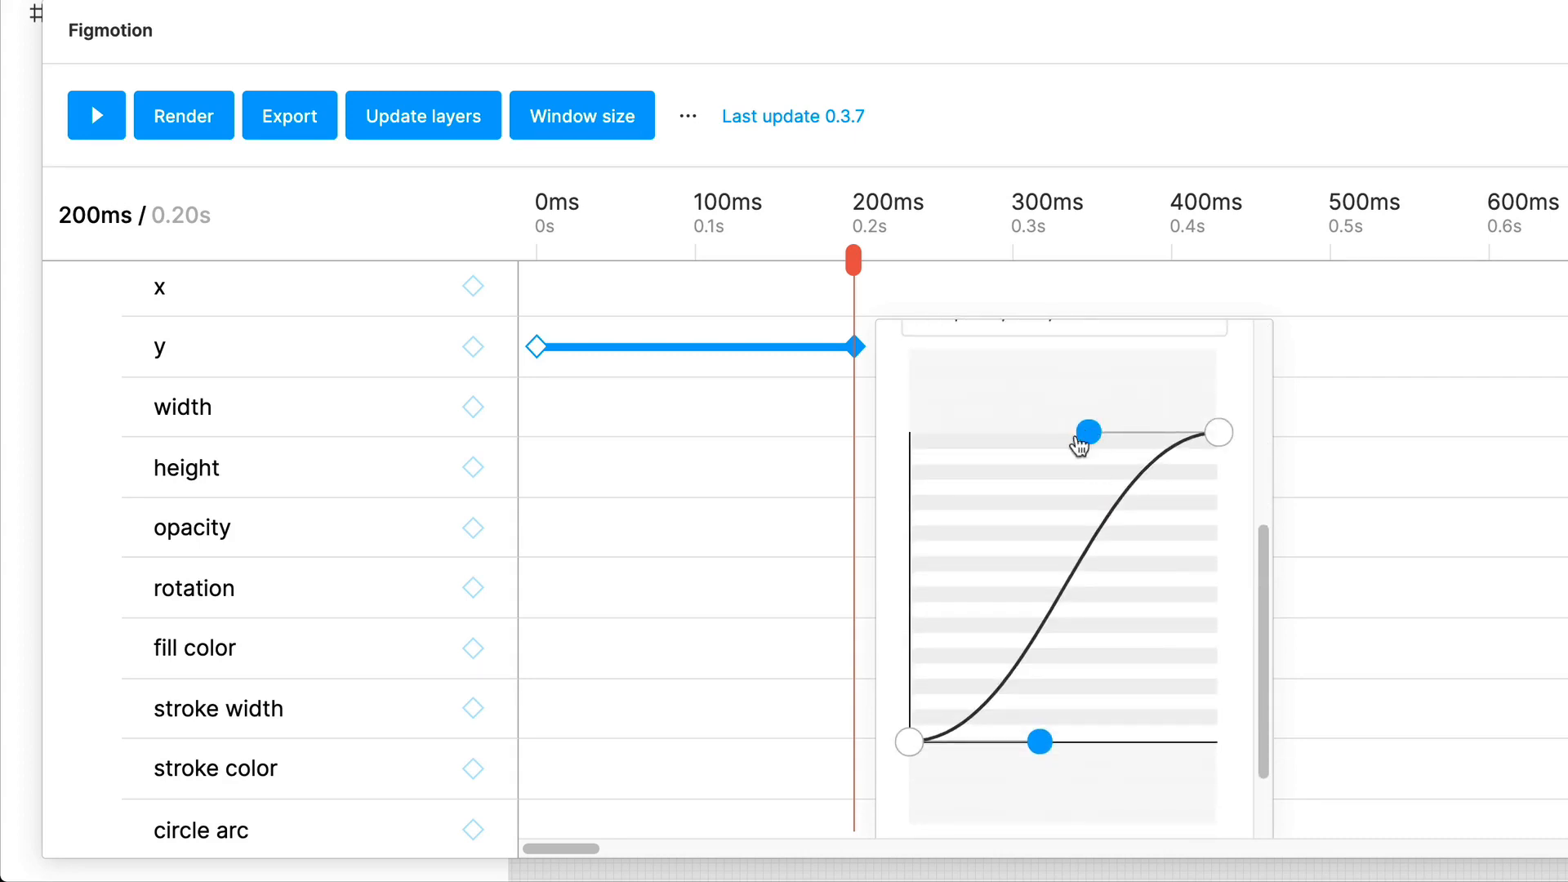
left_click_drag(1085, 398, 958, 444)
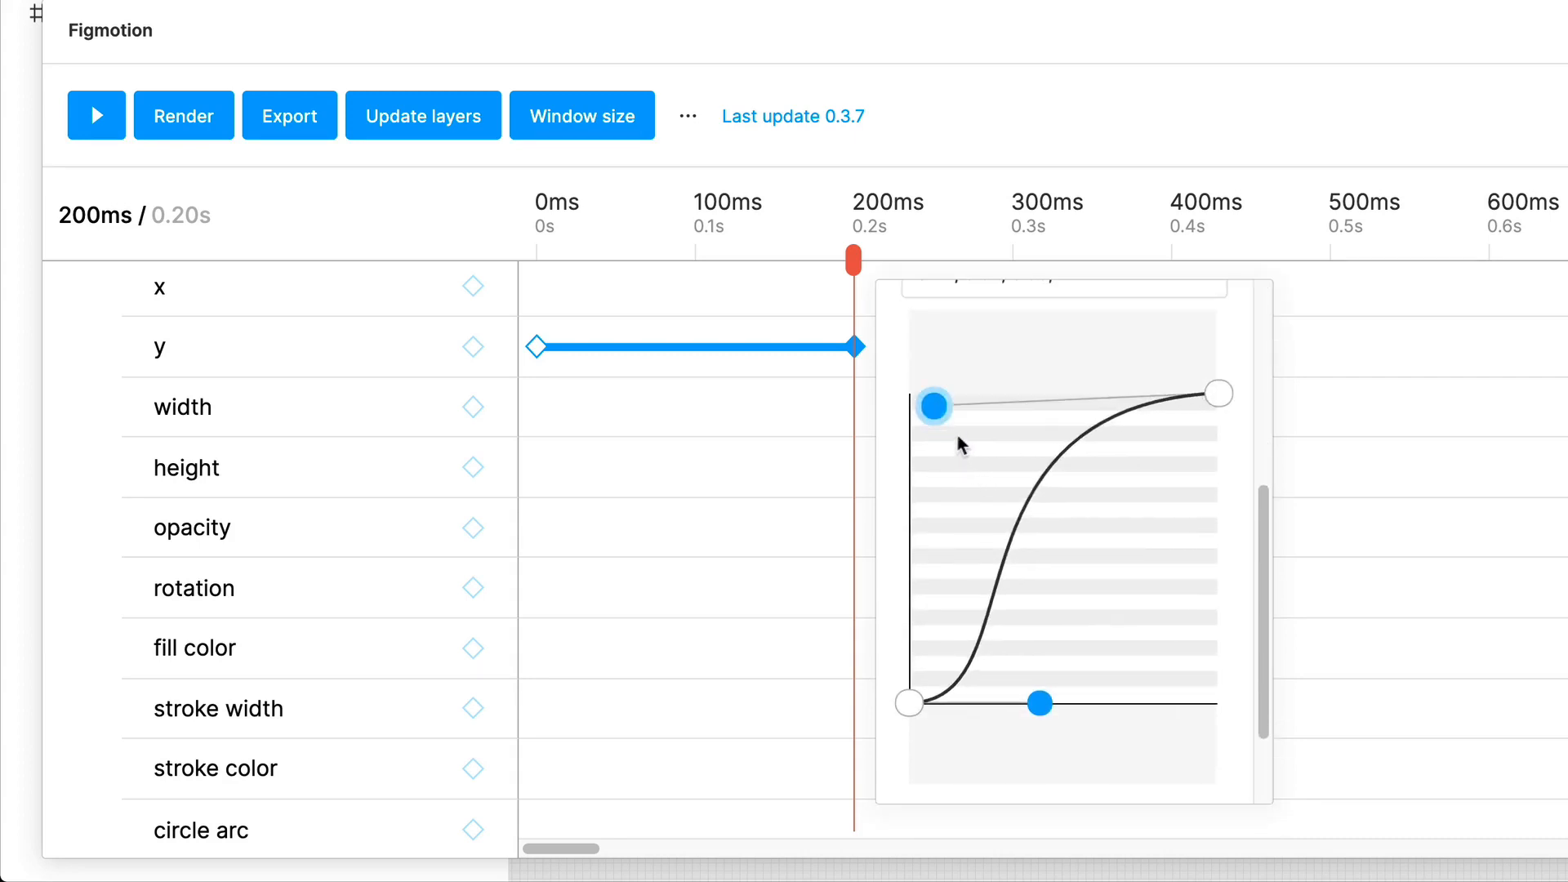
scroll(1149, 524, "up", 3)
Set the 200 ms y keyframe's easing to easeOut and play back the animation.
left_click(1140, 473)
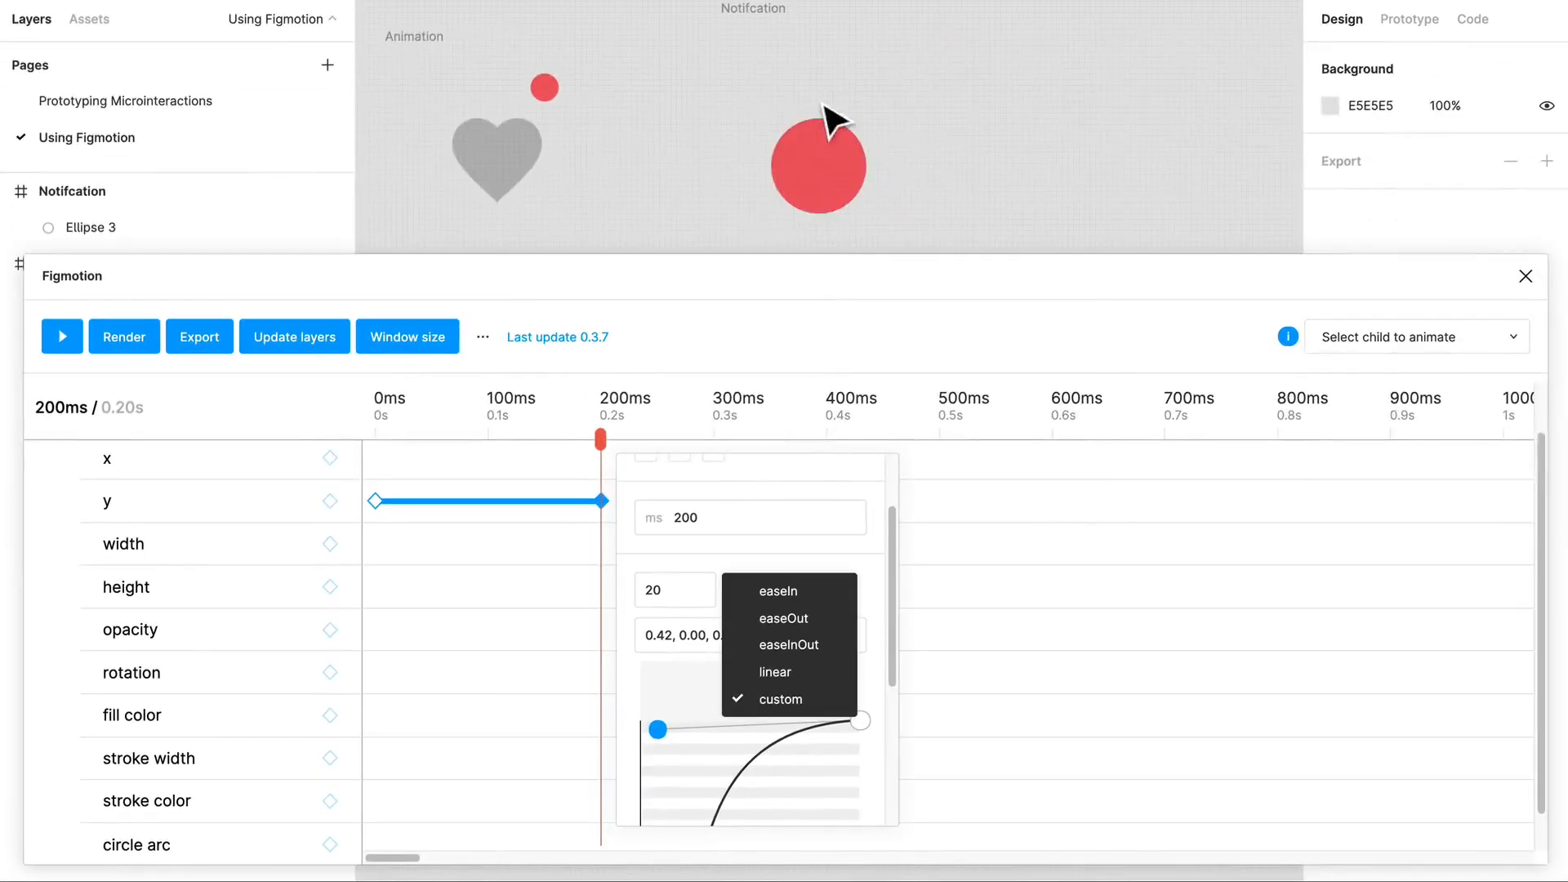
left_click(784, 618)
left_click(800, 684)
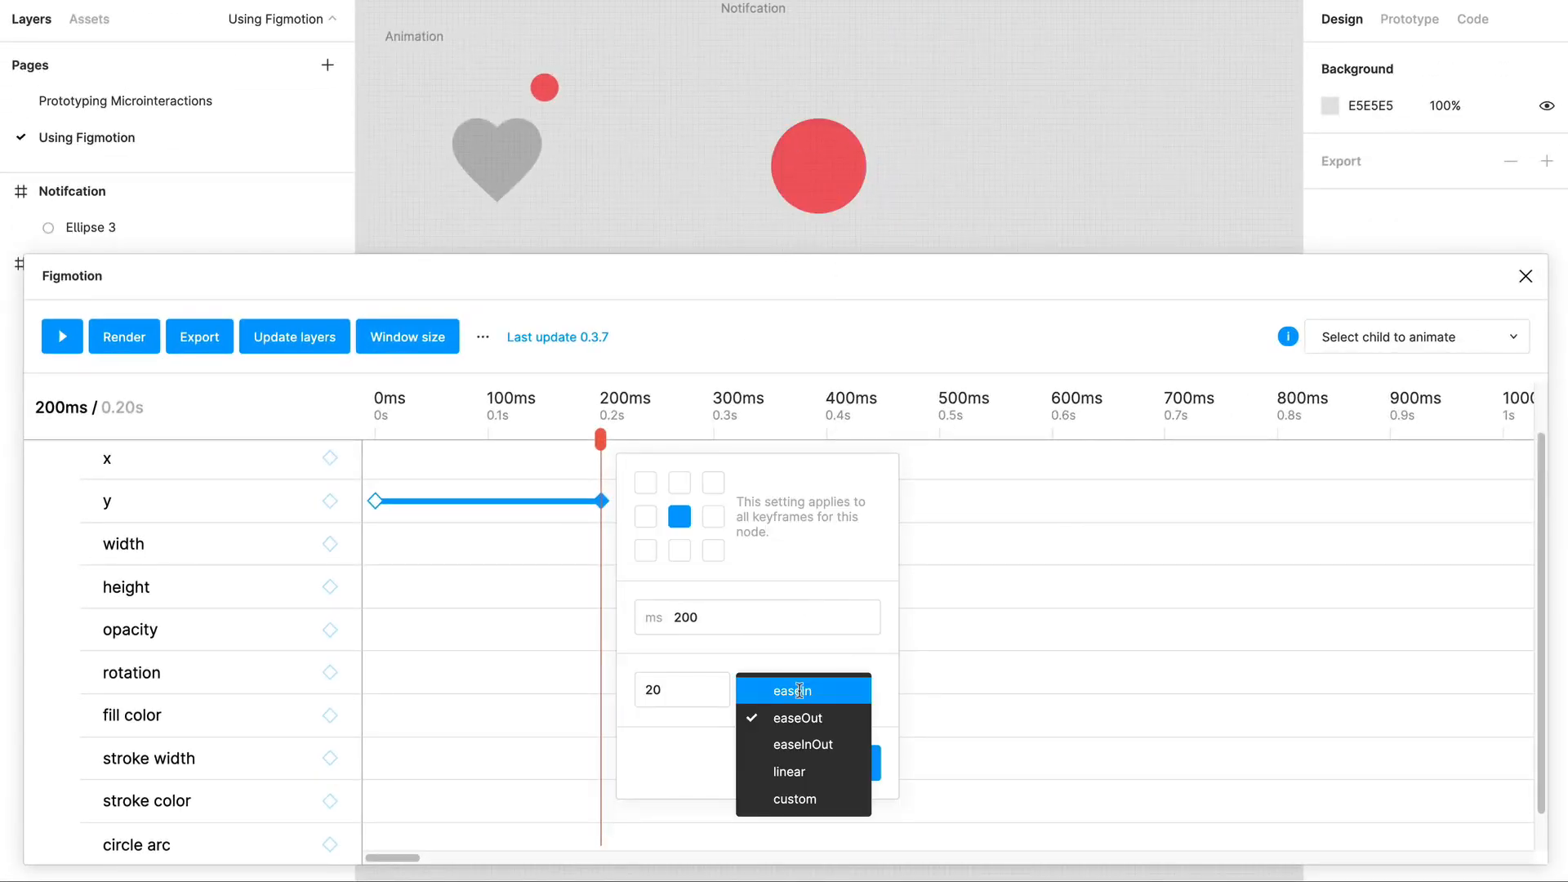
left_click(799, 690)
left_click(998, 752)
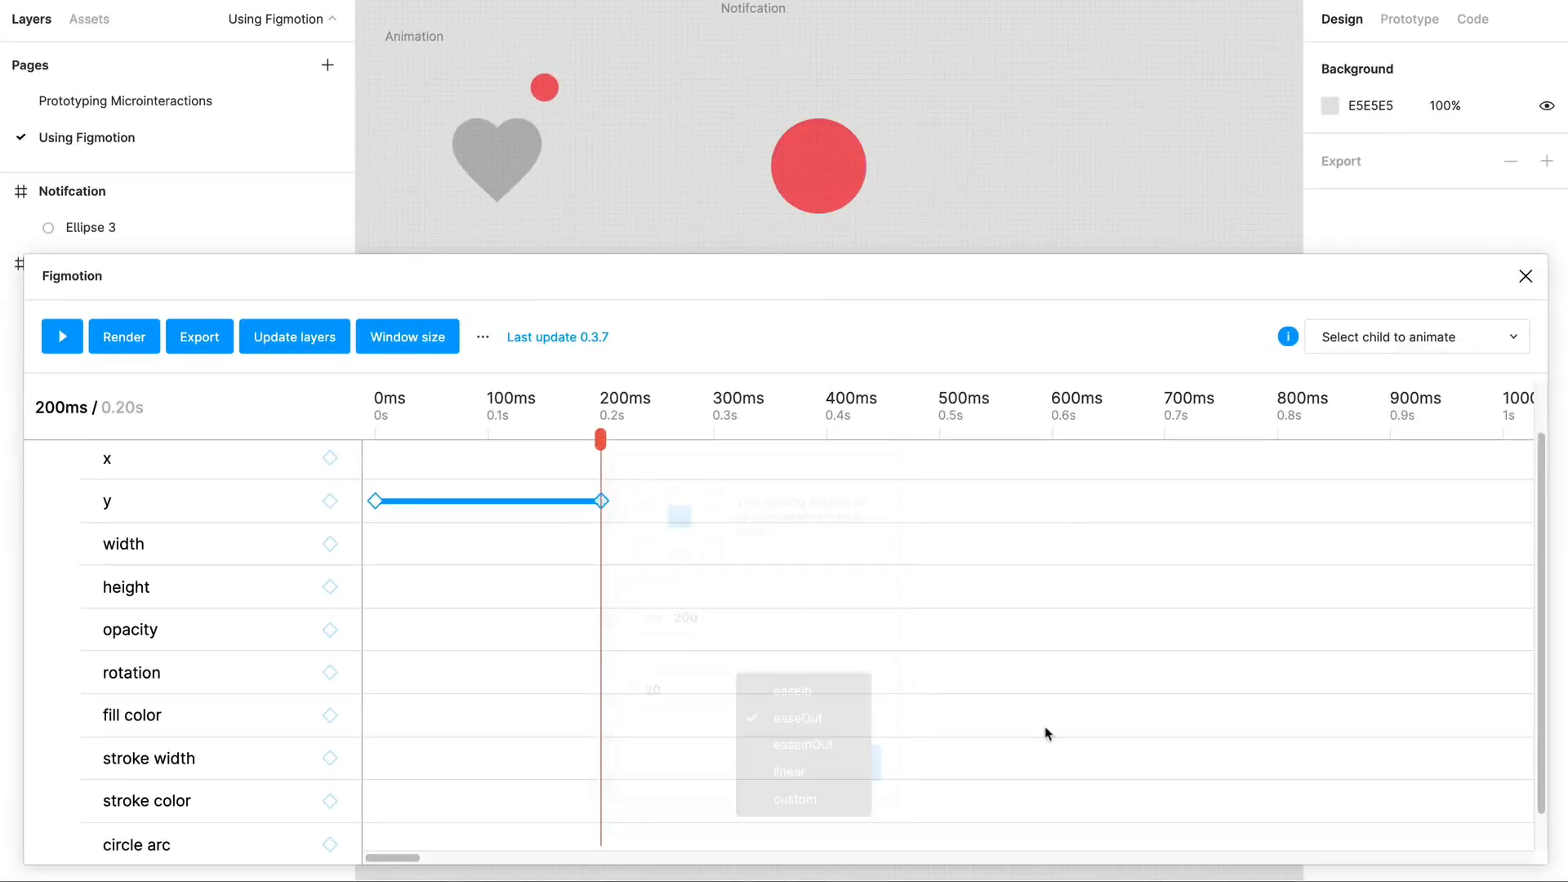
left_click(62, 340)
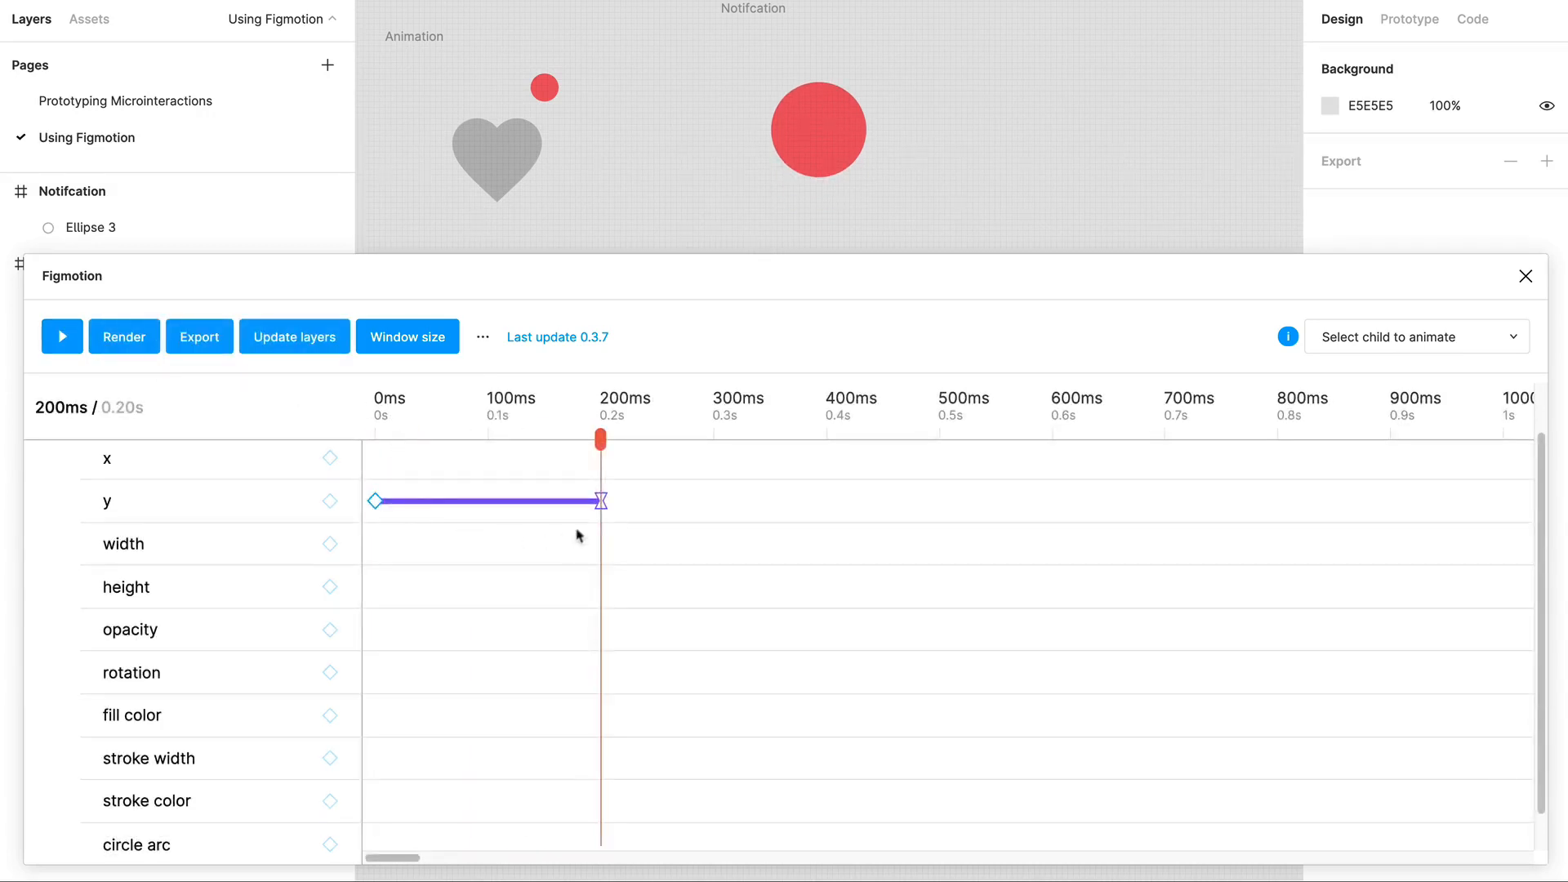
Move the second y keyframe to 603 ms and play back the easeOut motion several times.
left_click_drag(602, 501, 1056, 500)
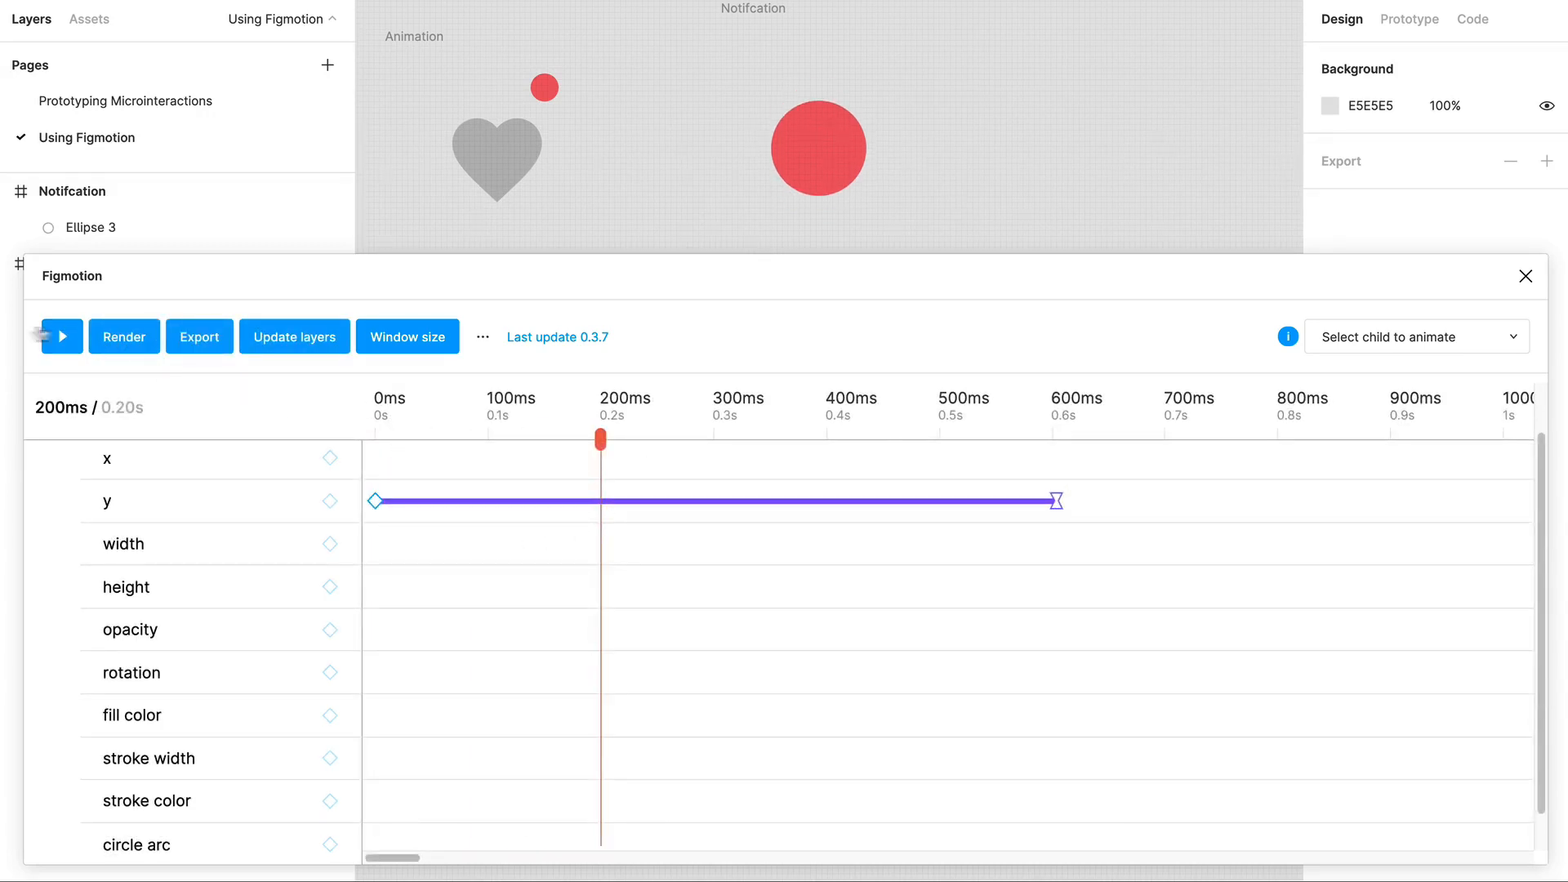
left_click(47, 343)
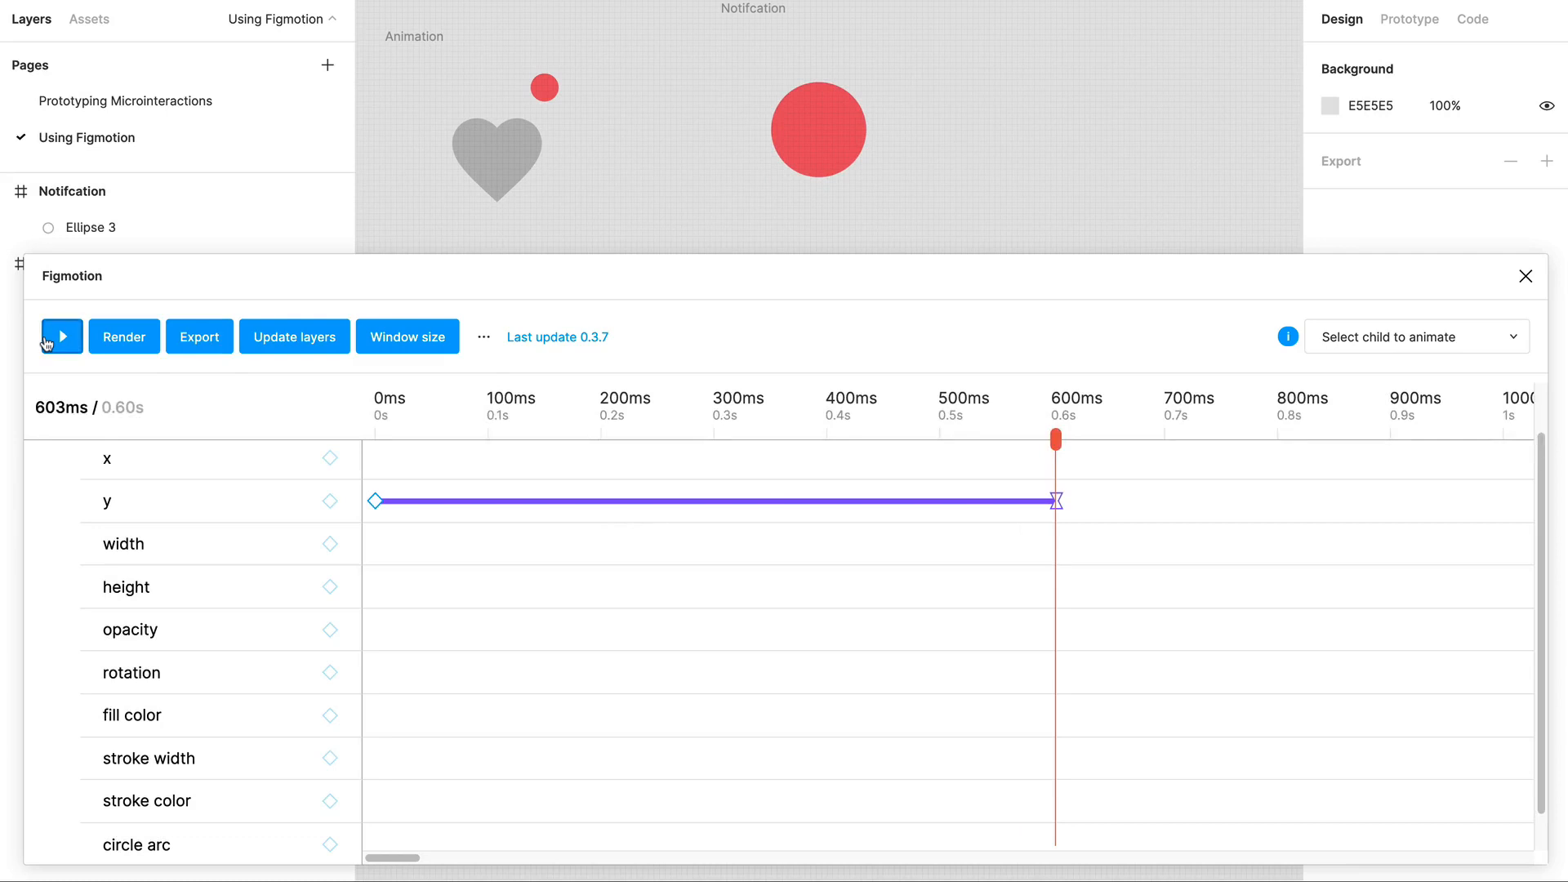
left_click(47, 343)
left_click(46, 343)
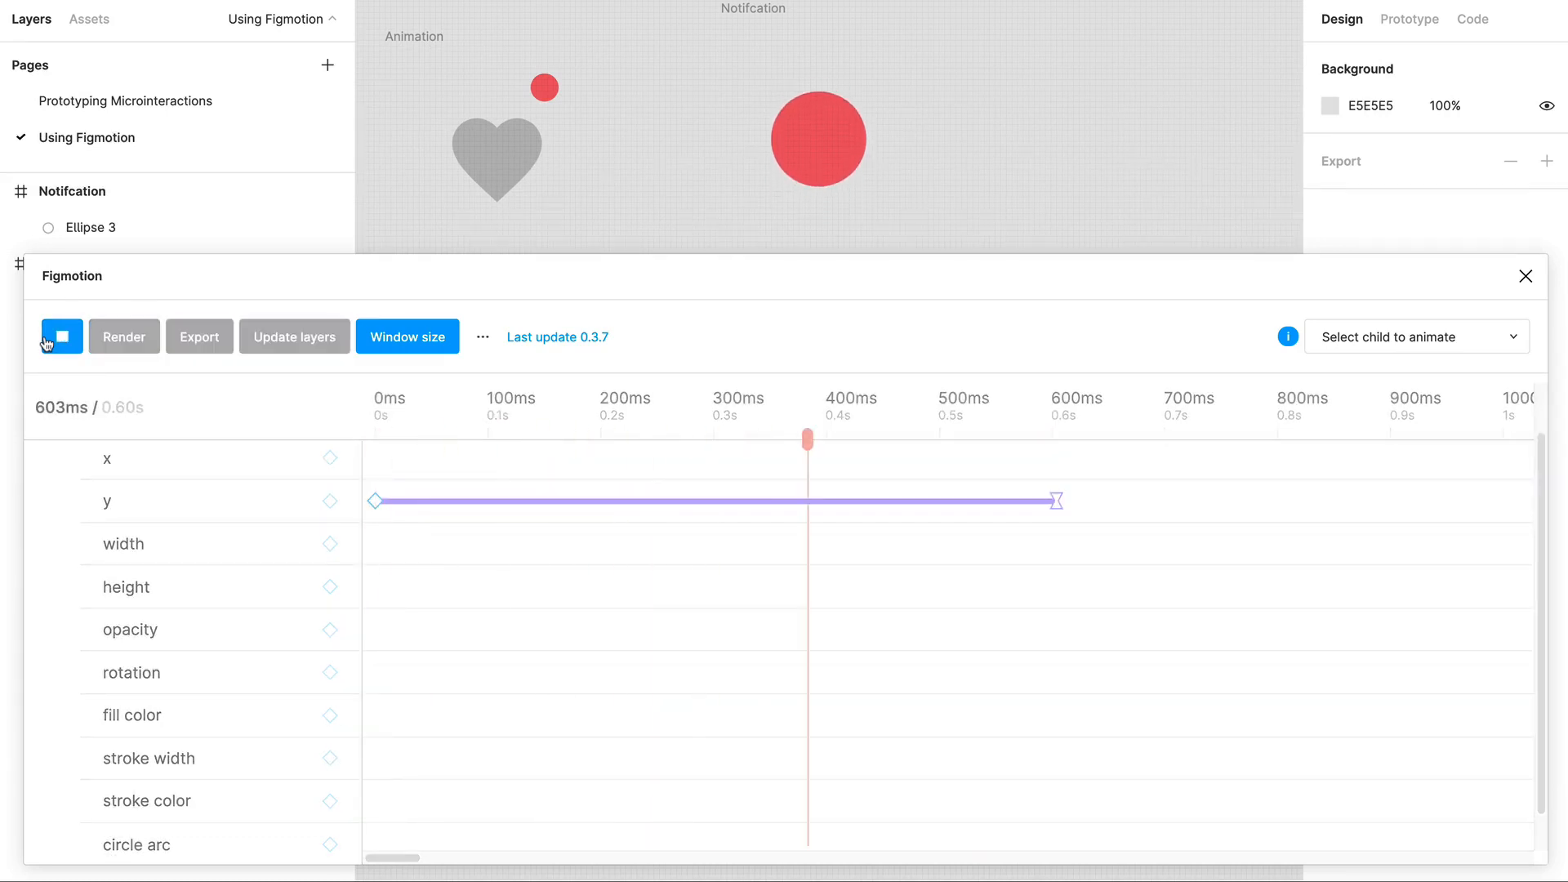
left_click(47, 343)
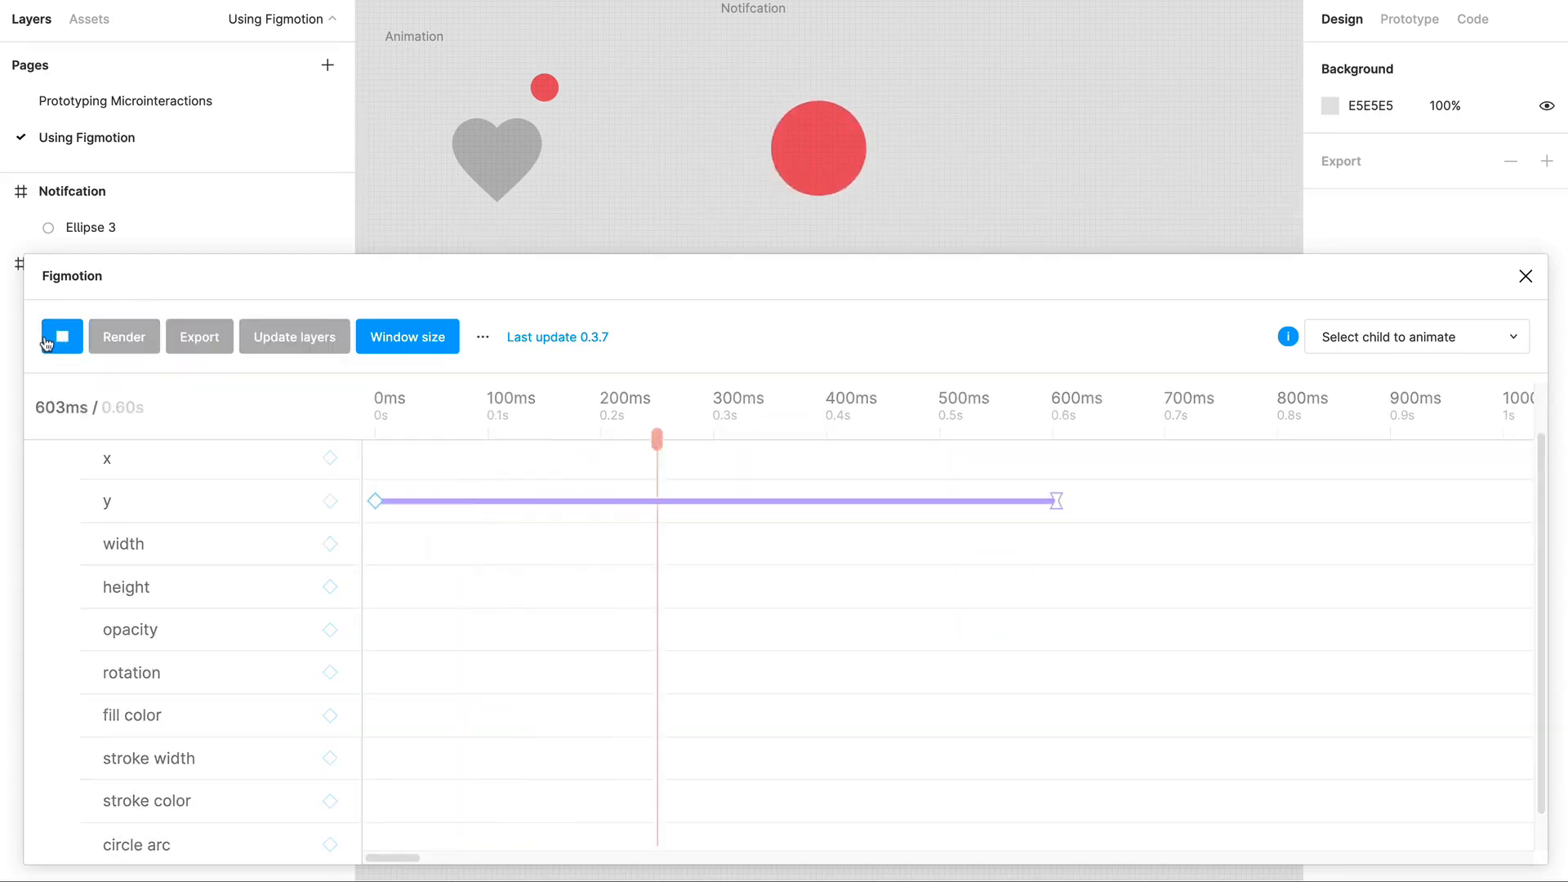
Set the 603 ms y keyframe's easing to easeIn and play back the animation repeatedly.
left_click(1062, 506)
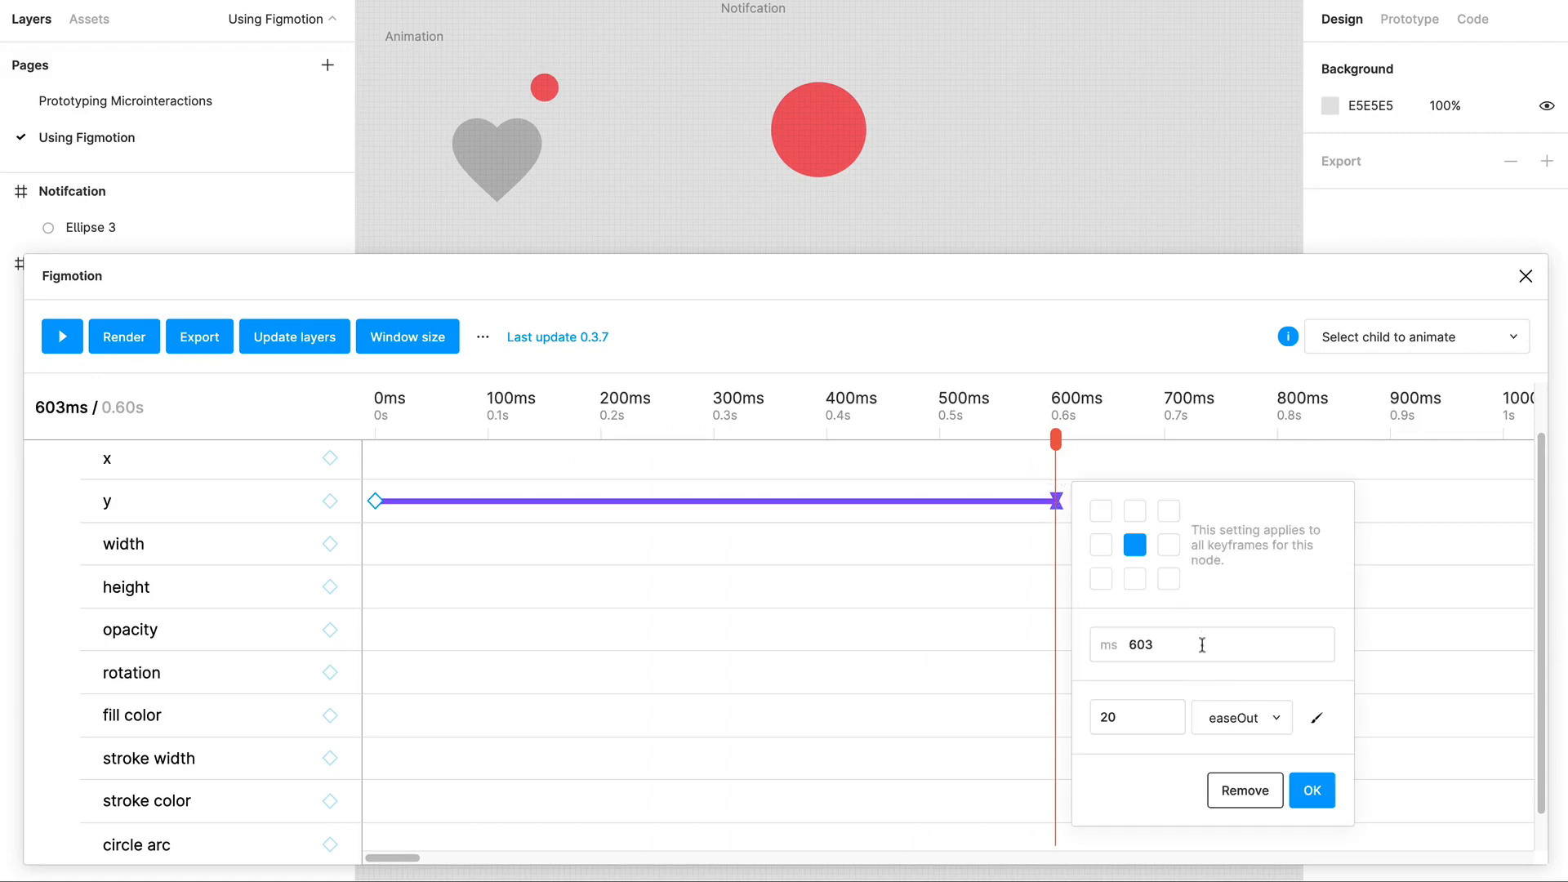
left_click(1252, 718)
left_click(1250, 619)
left_click(74, 345)
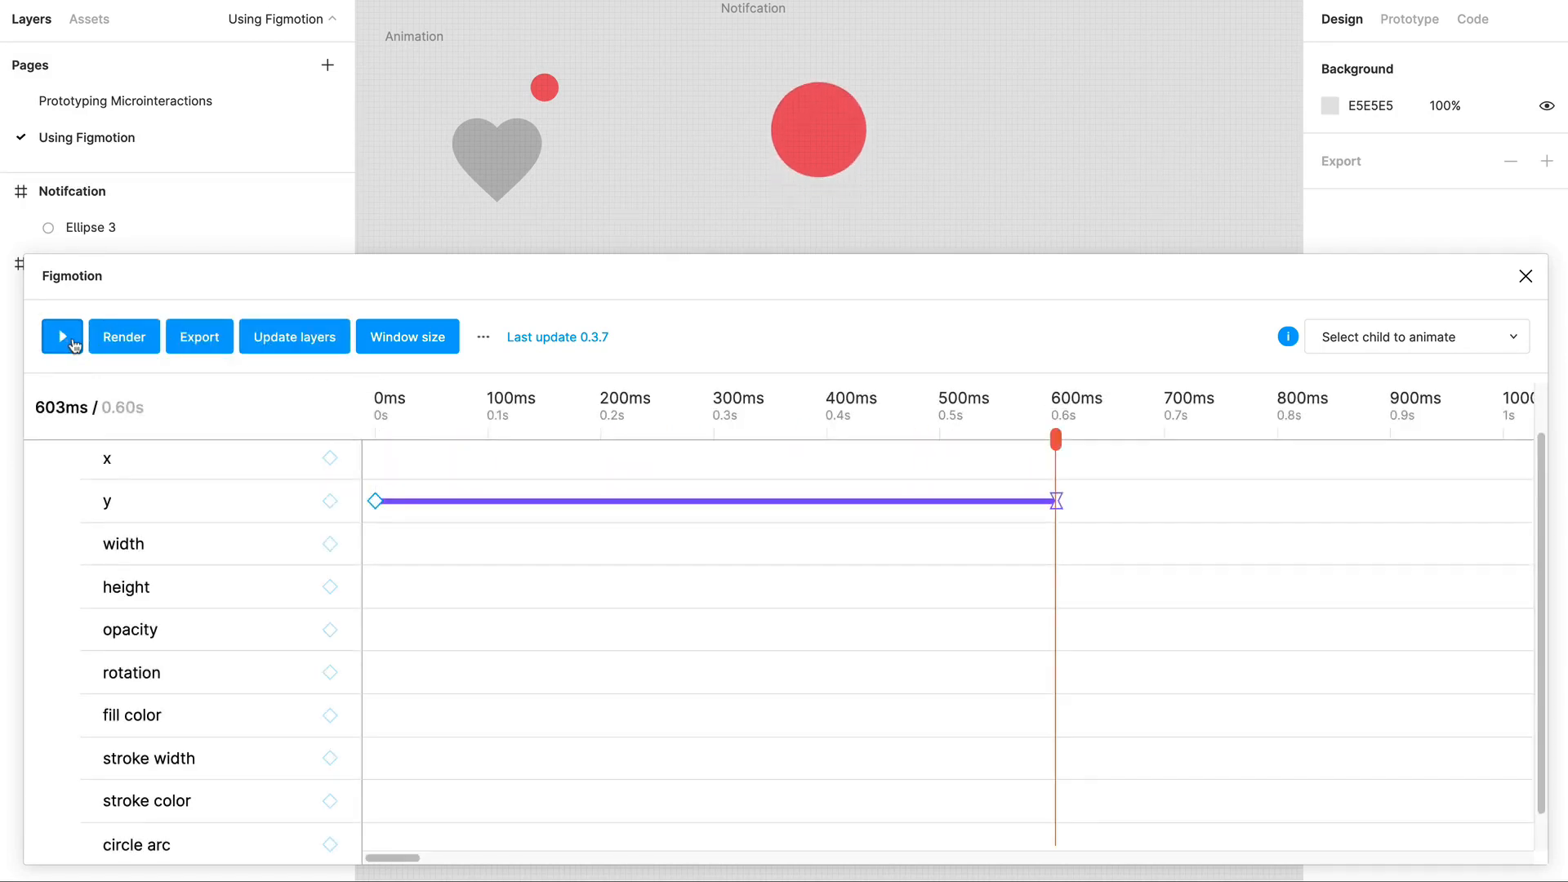
left_click(73, 345)
left_click(74, 345)
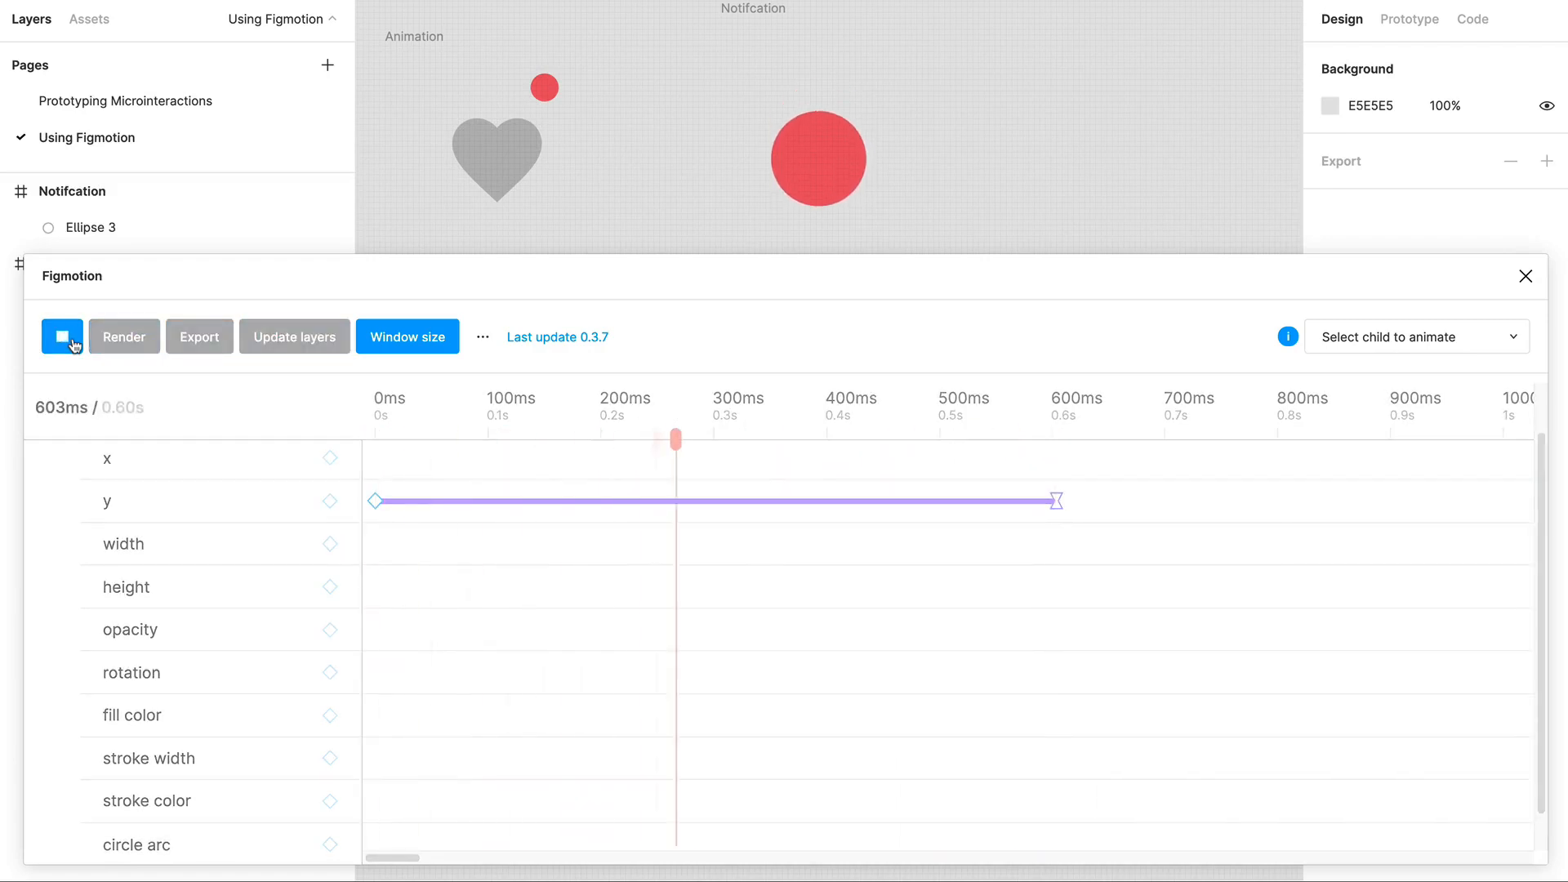
left_click(73, 345)
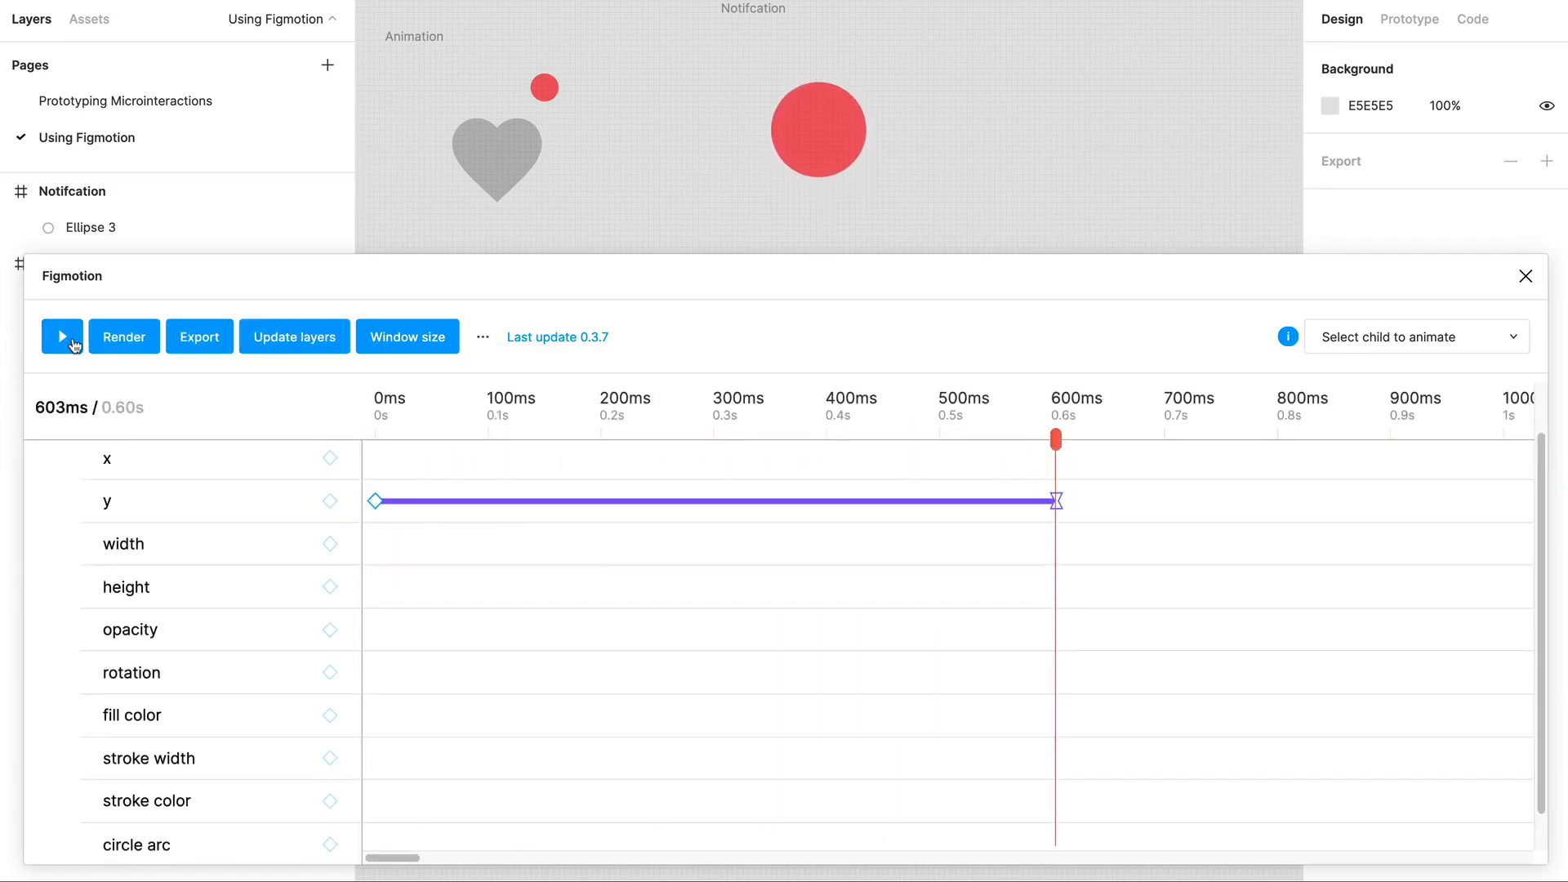
left_click(73, 345)
left_click(74, 346)
Set the 603 ms y keyframe's easing to easeInOut and close its settings.
left_click(1056, 504)
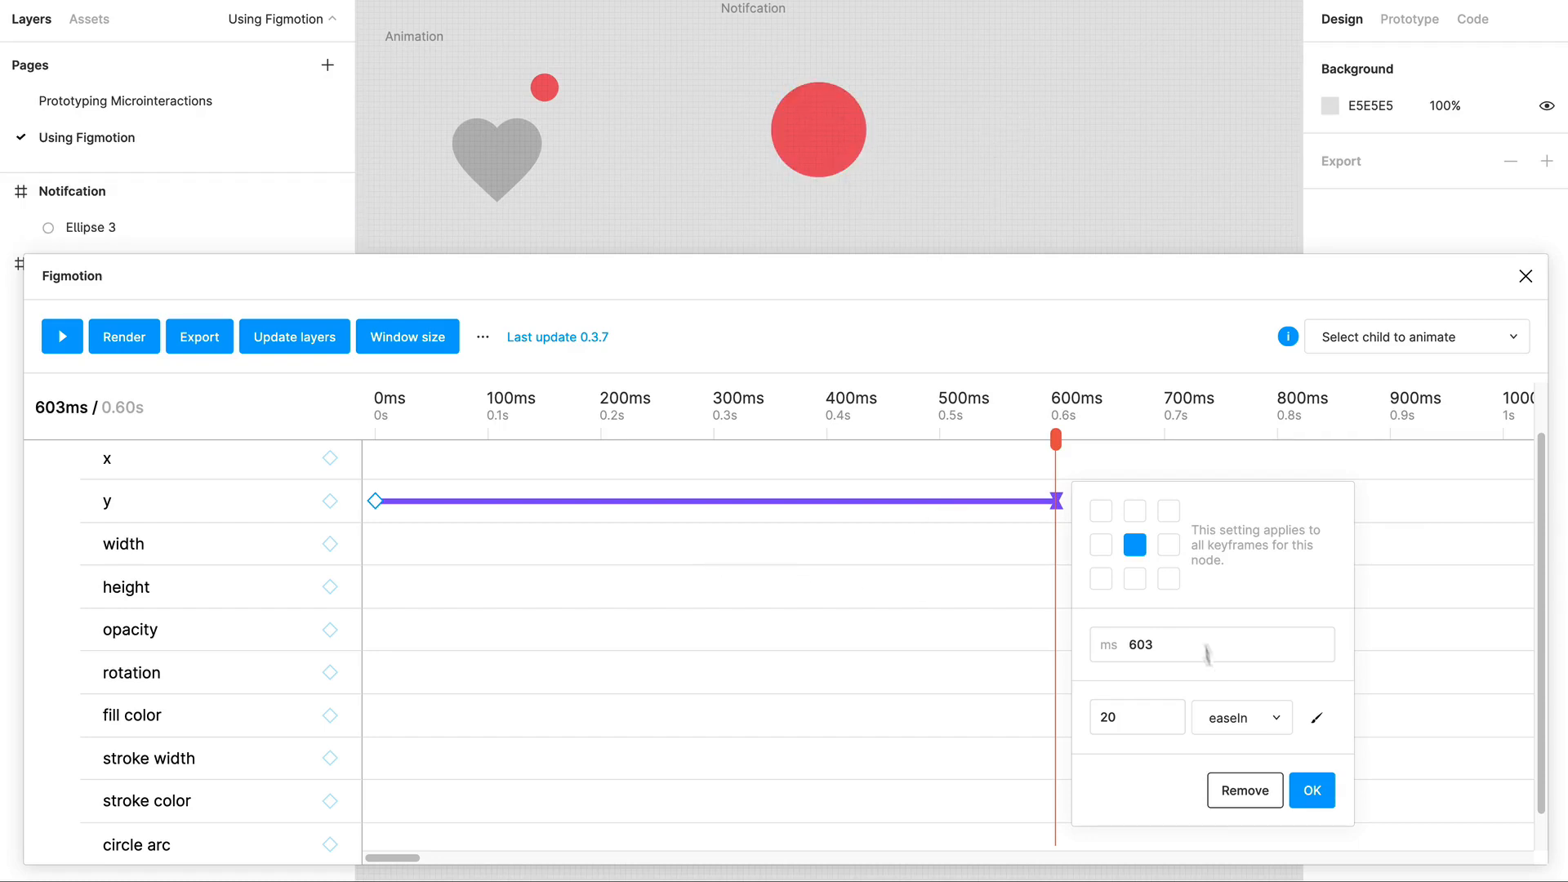
left_click(1243, 720)
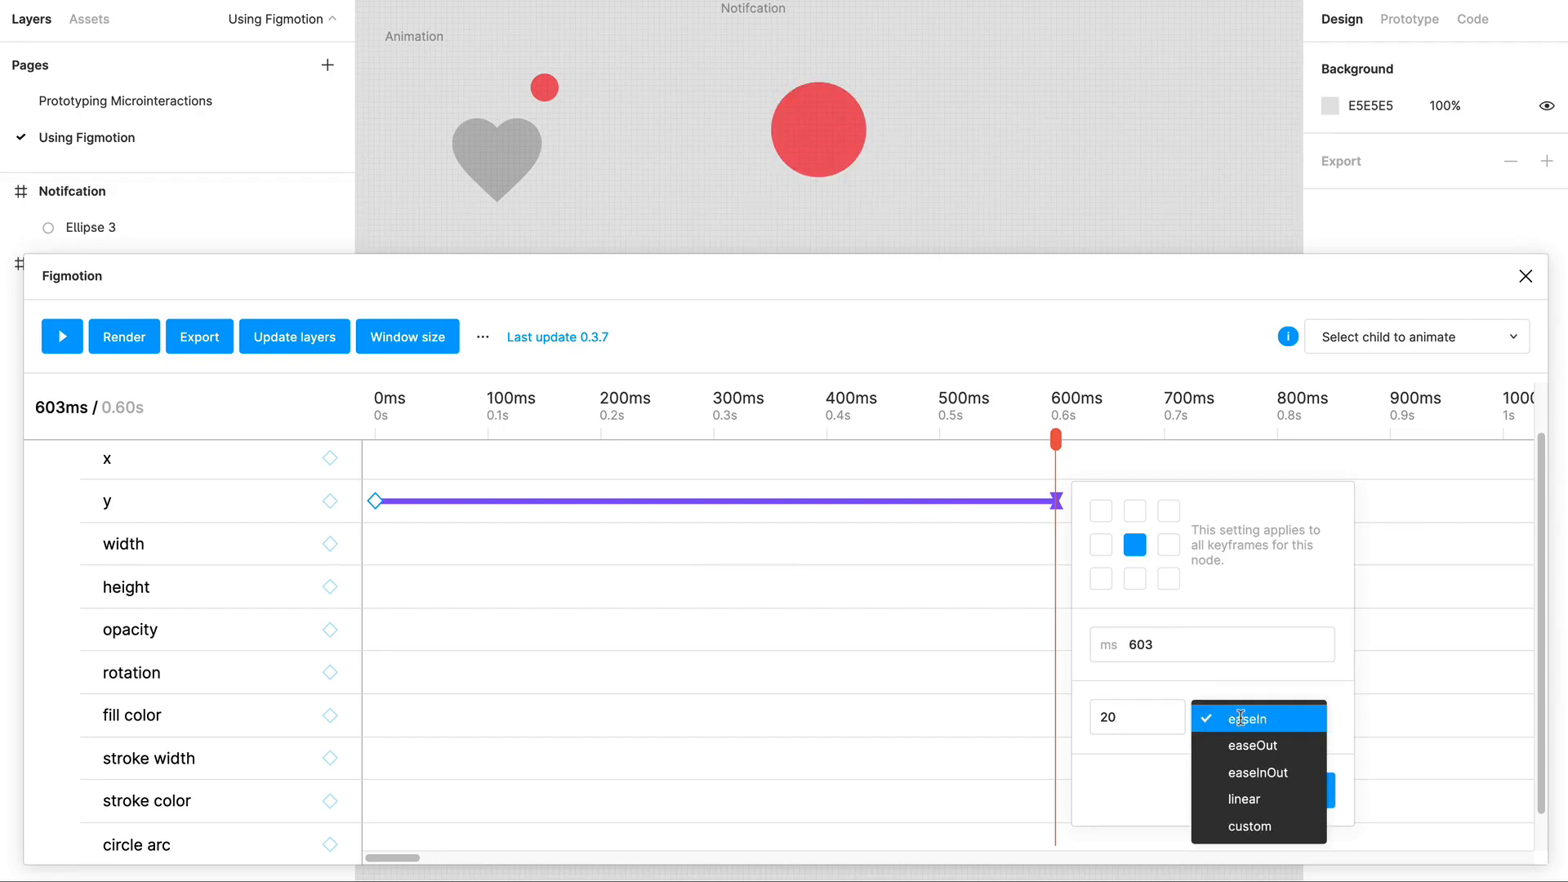
left_click(1293, 784)
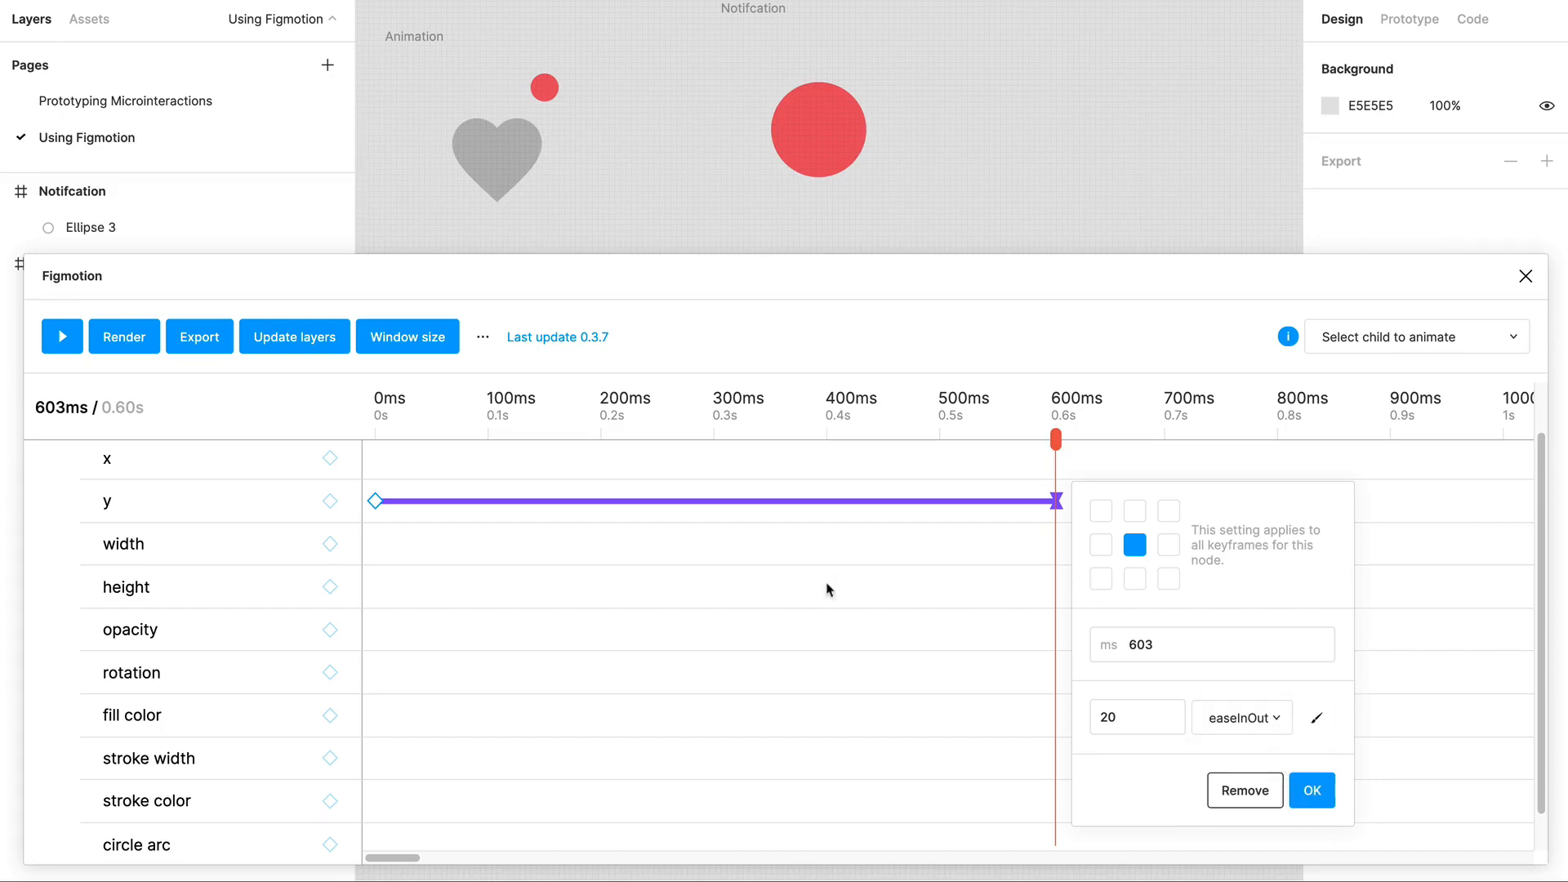
left_click(1065, 500)
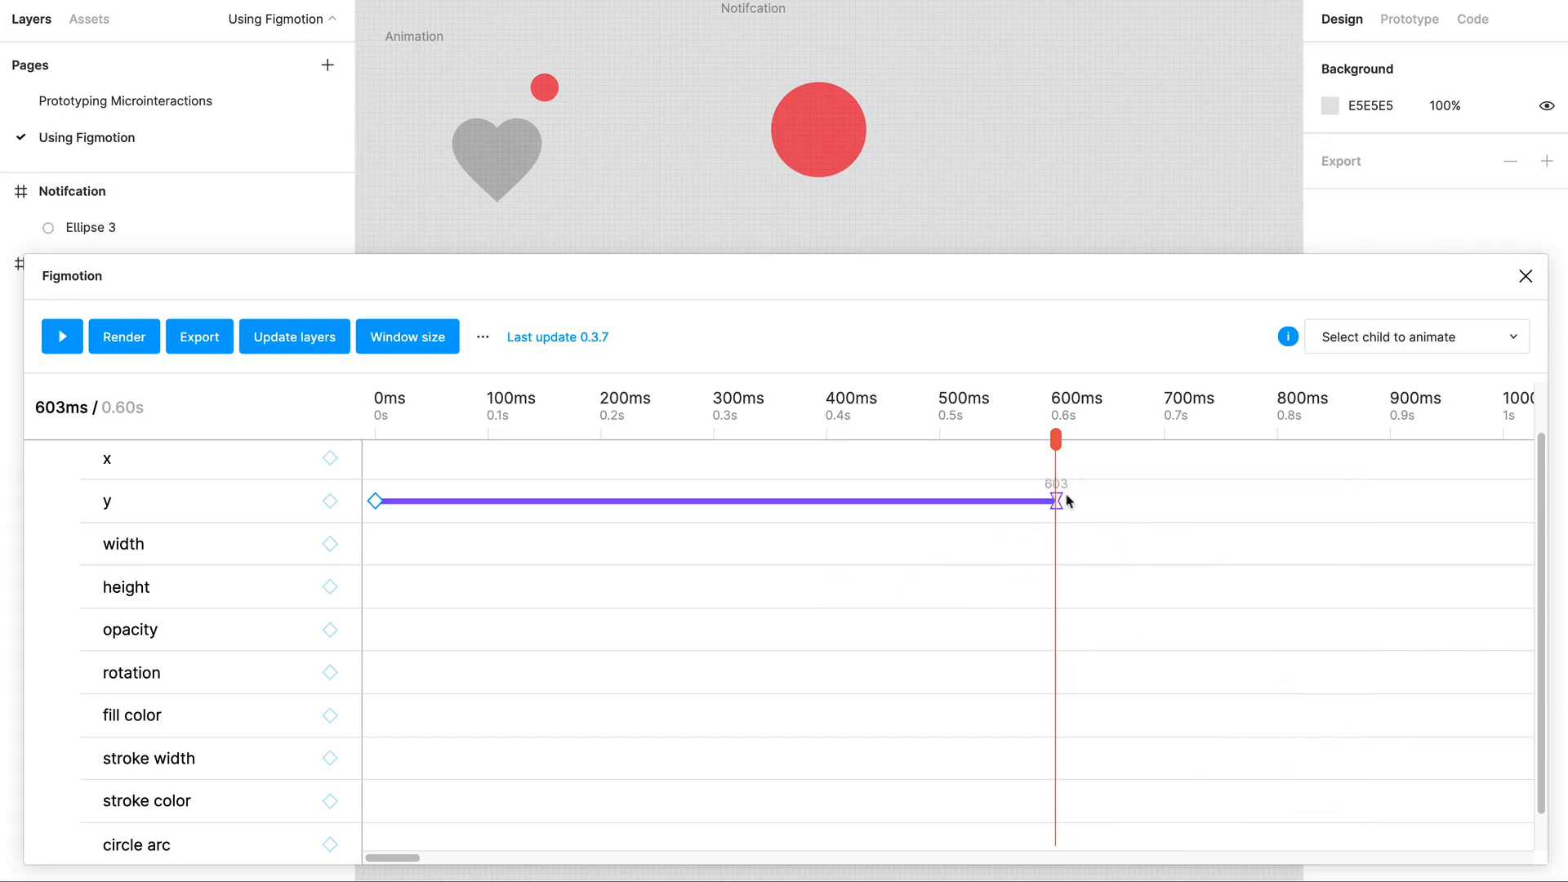
Move the second y keyframe to 1008 ms and set its y value to 15.
left_click_drag(1060, 508, 1513, 500)
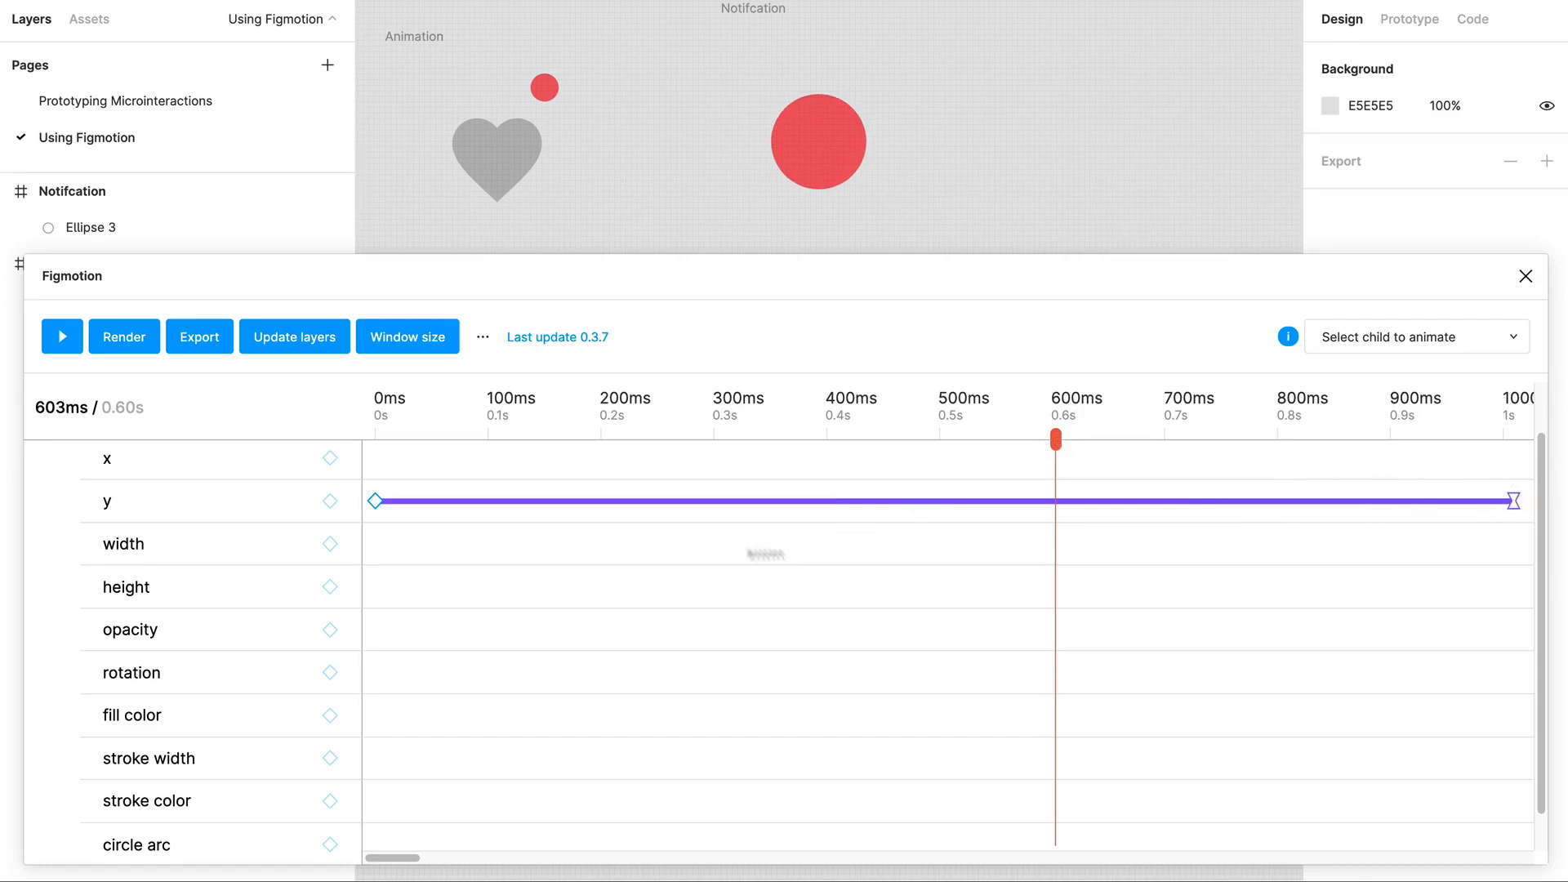
left_click(1515, 502)
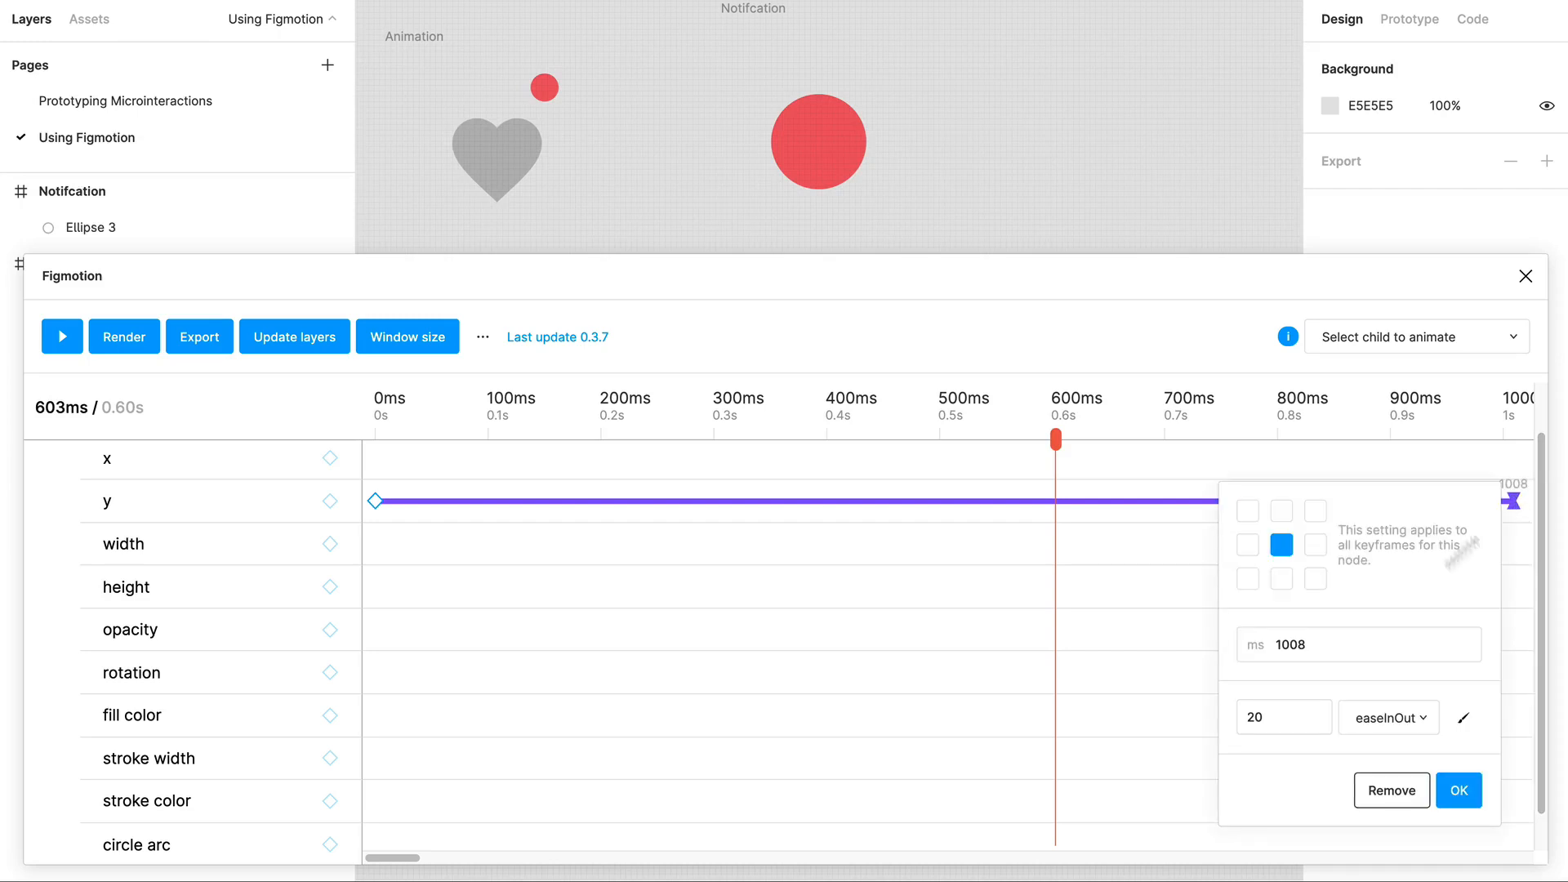
double_click(1282, 716)
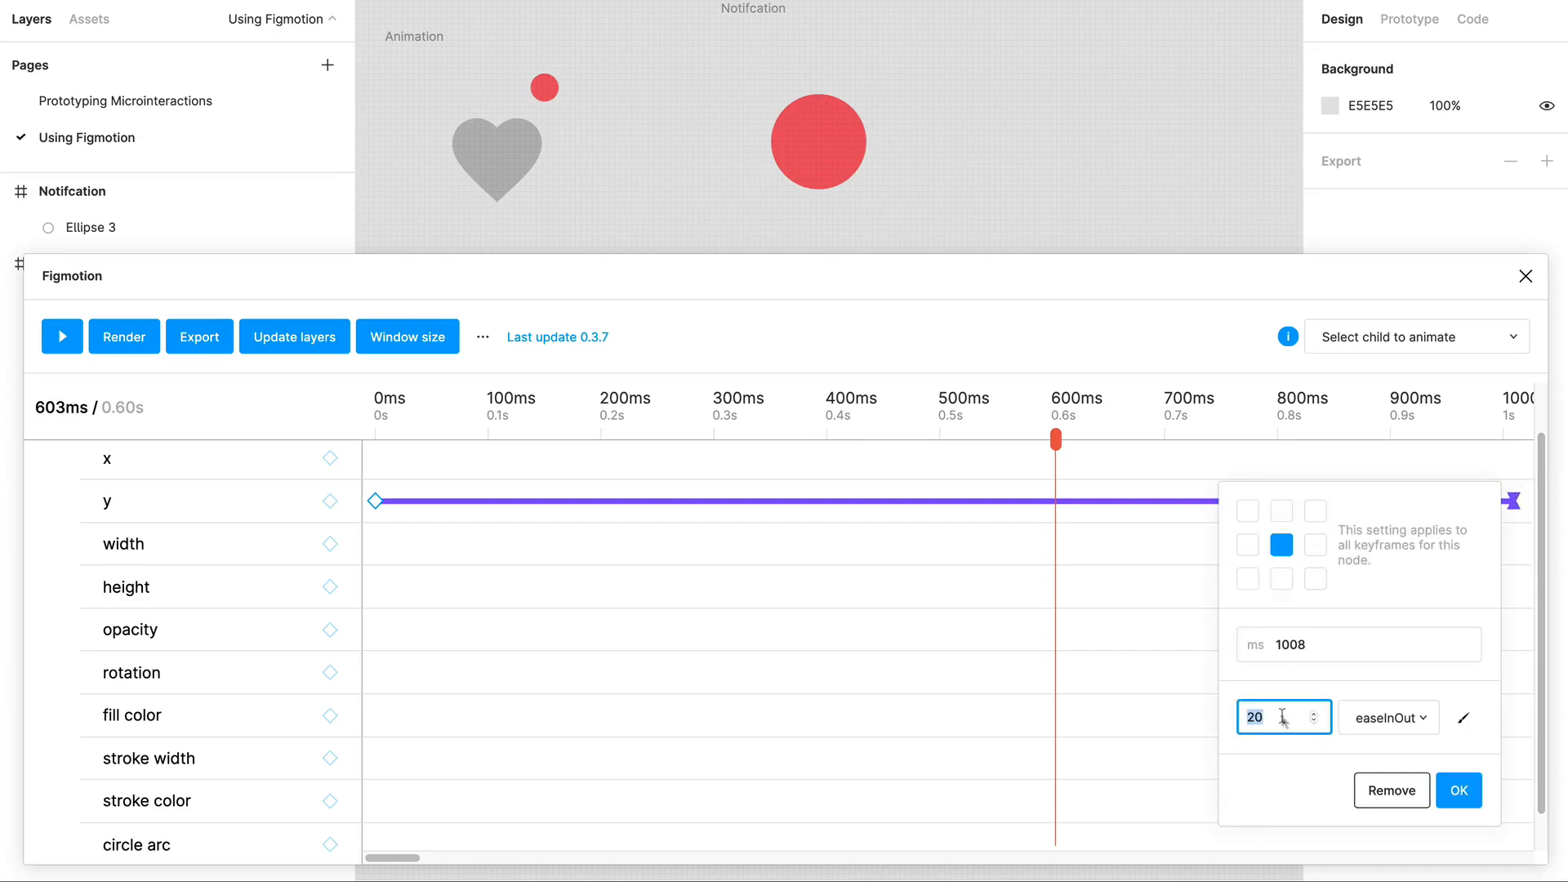
left_click(1441, 802)
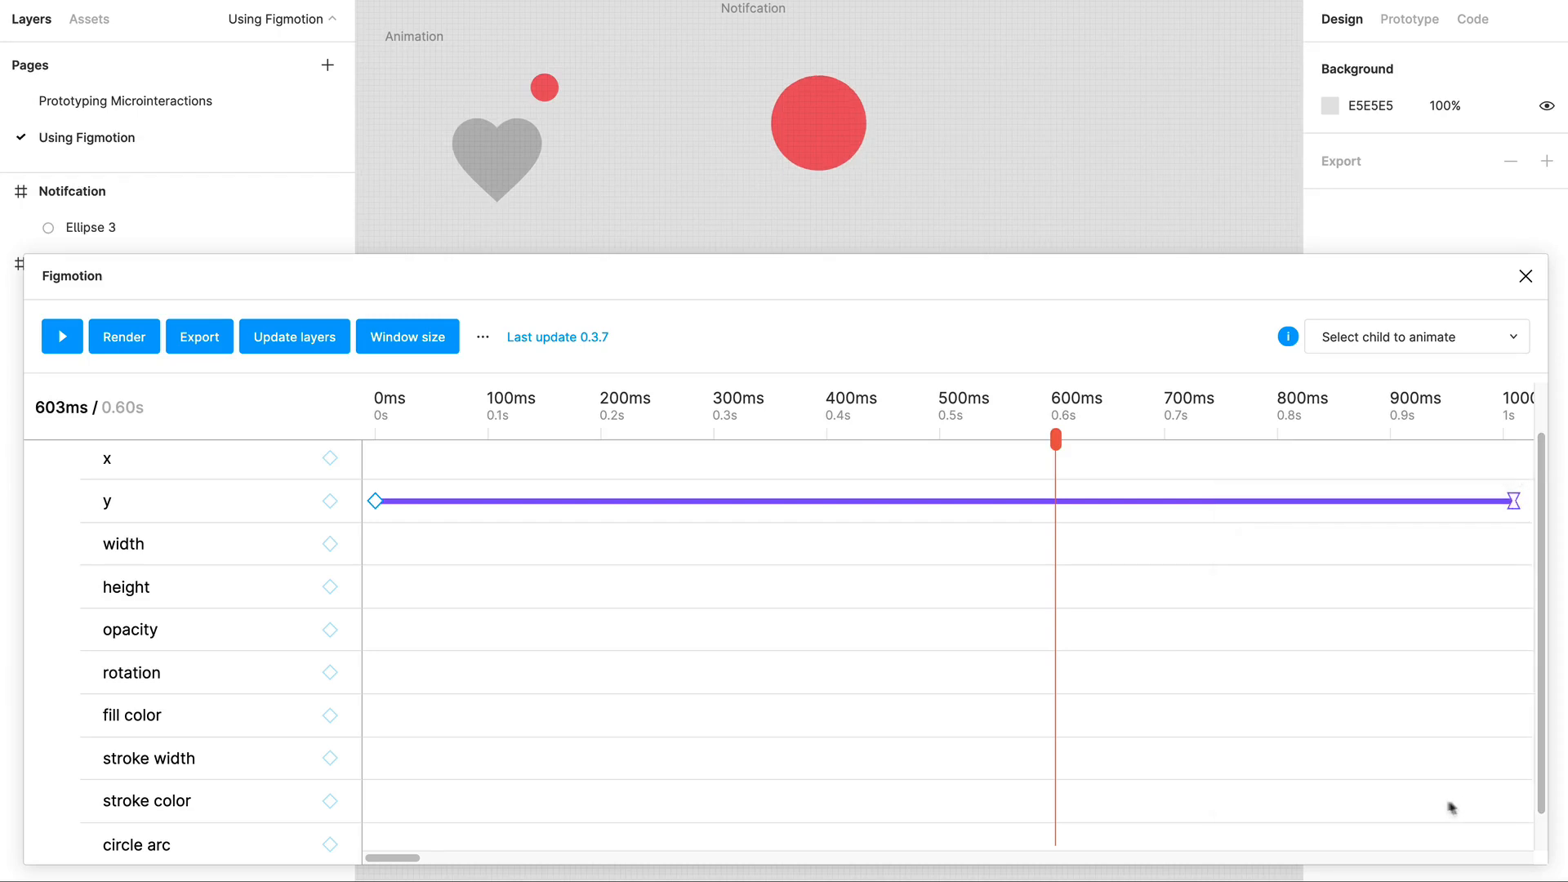
Preview the circle at 1066 ms, set the 1008 ms y keyframe's value to 10, and play back the animation.
left_click_drag(1056, 441, 1527, 437)
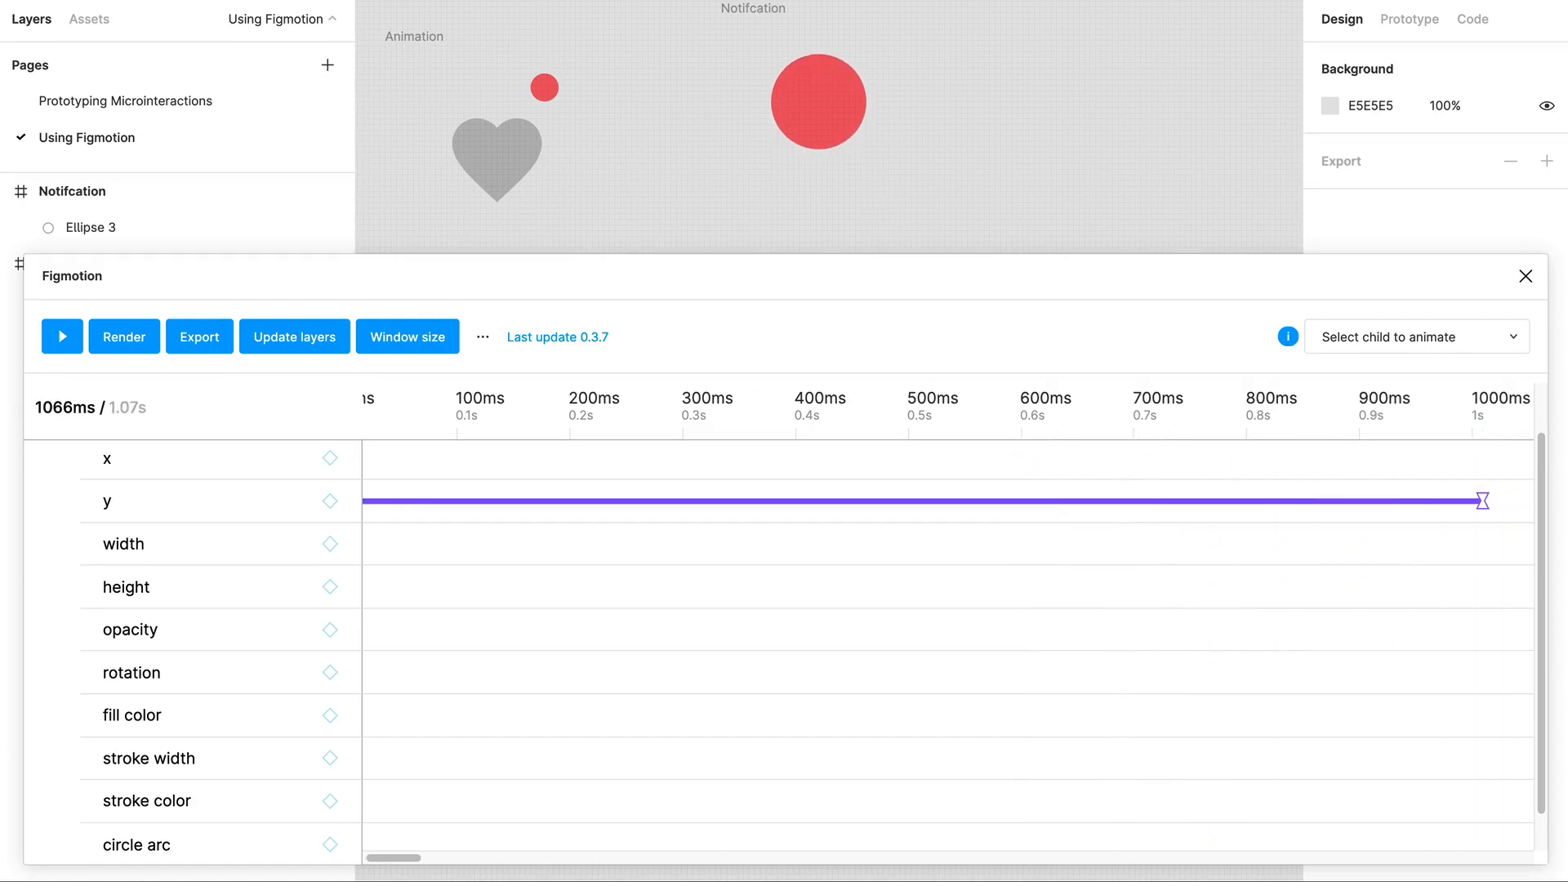
left_click(1483, 501)
double_click(1260, 724)
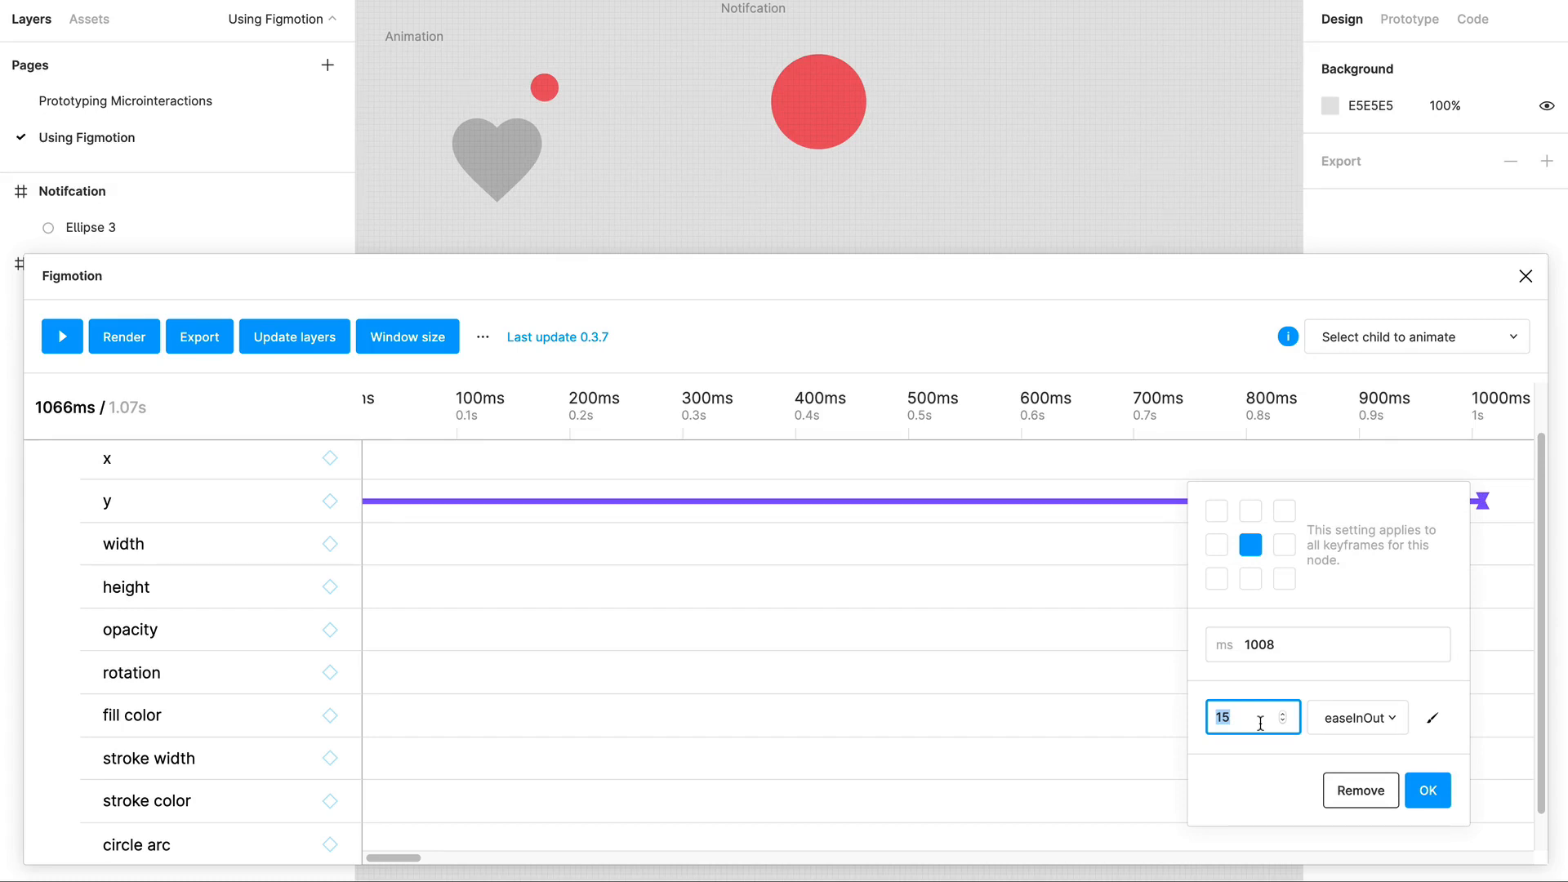
key("Return")
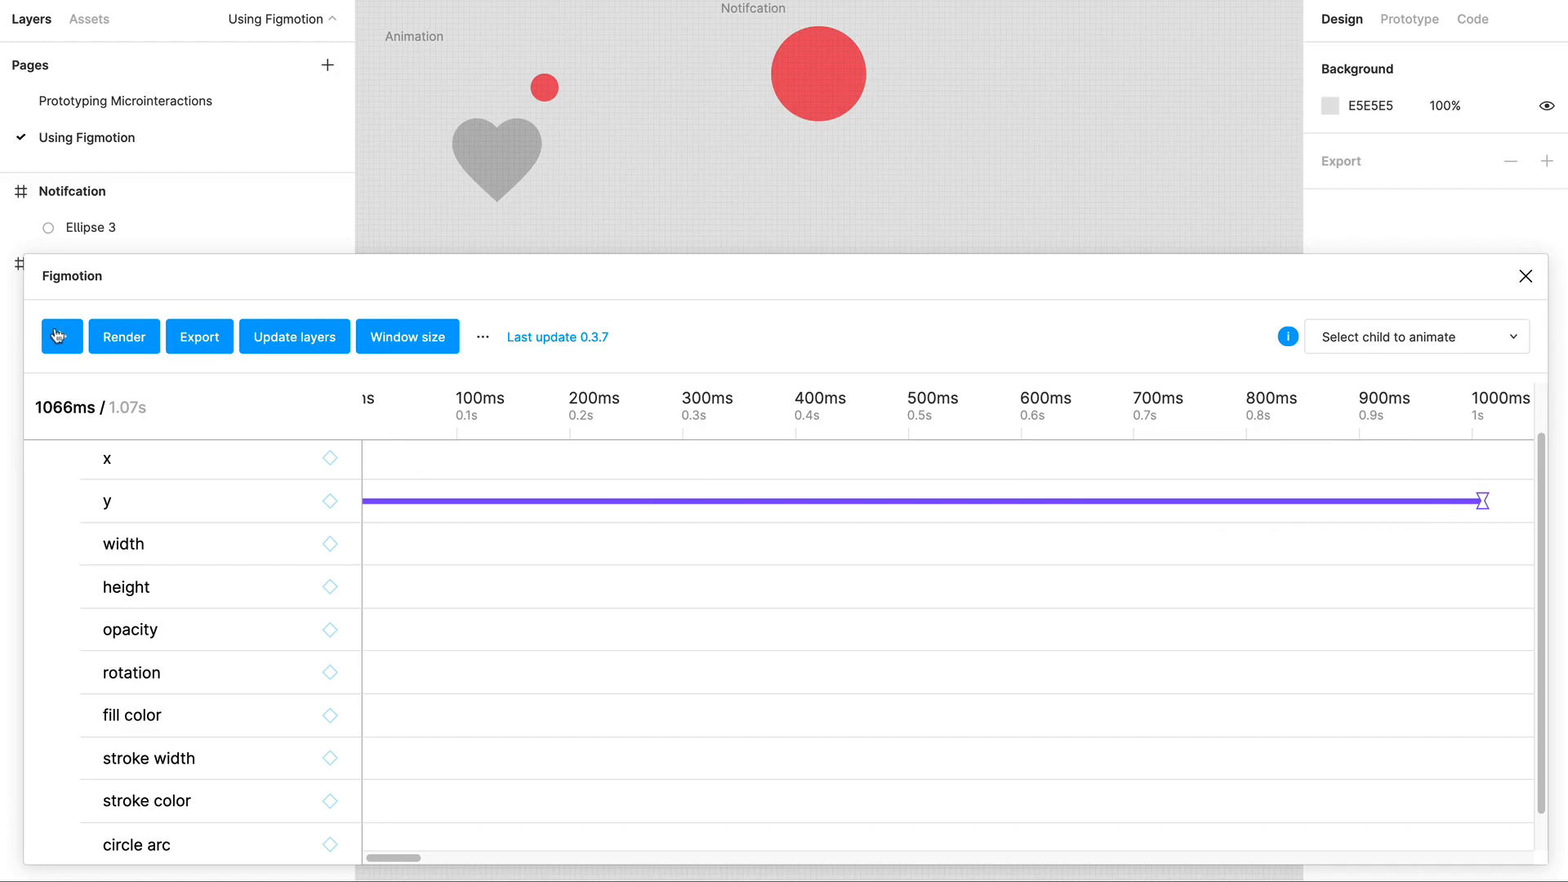
left_click(58, 335)
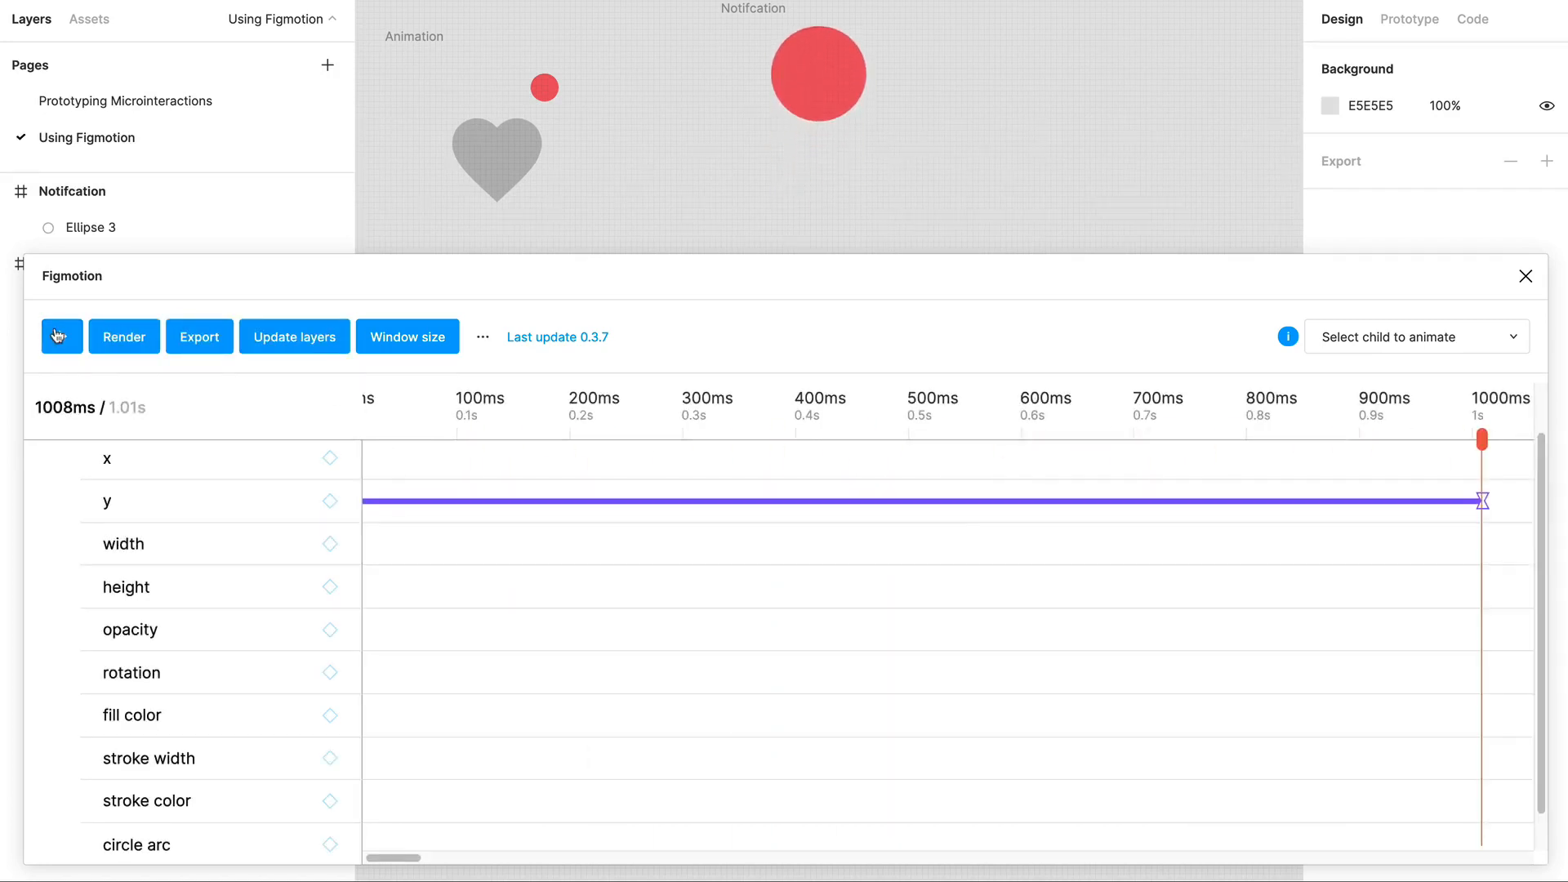
left_click(58, 335)
Add a y keyframe at 1200 ms holding the value 10 and set its easing to easeInOut.
scroll(1290, 569, "right", 10)
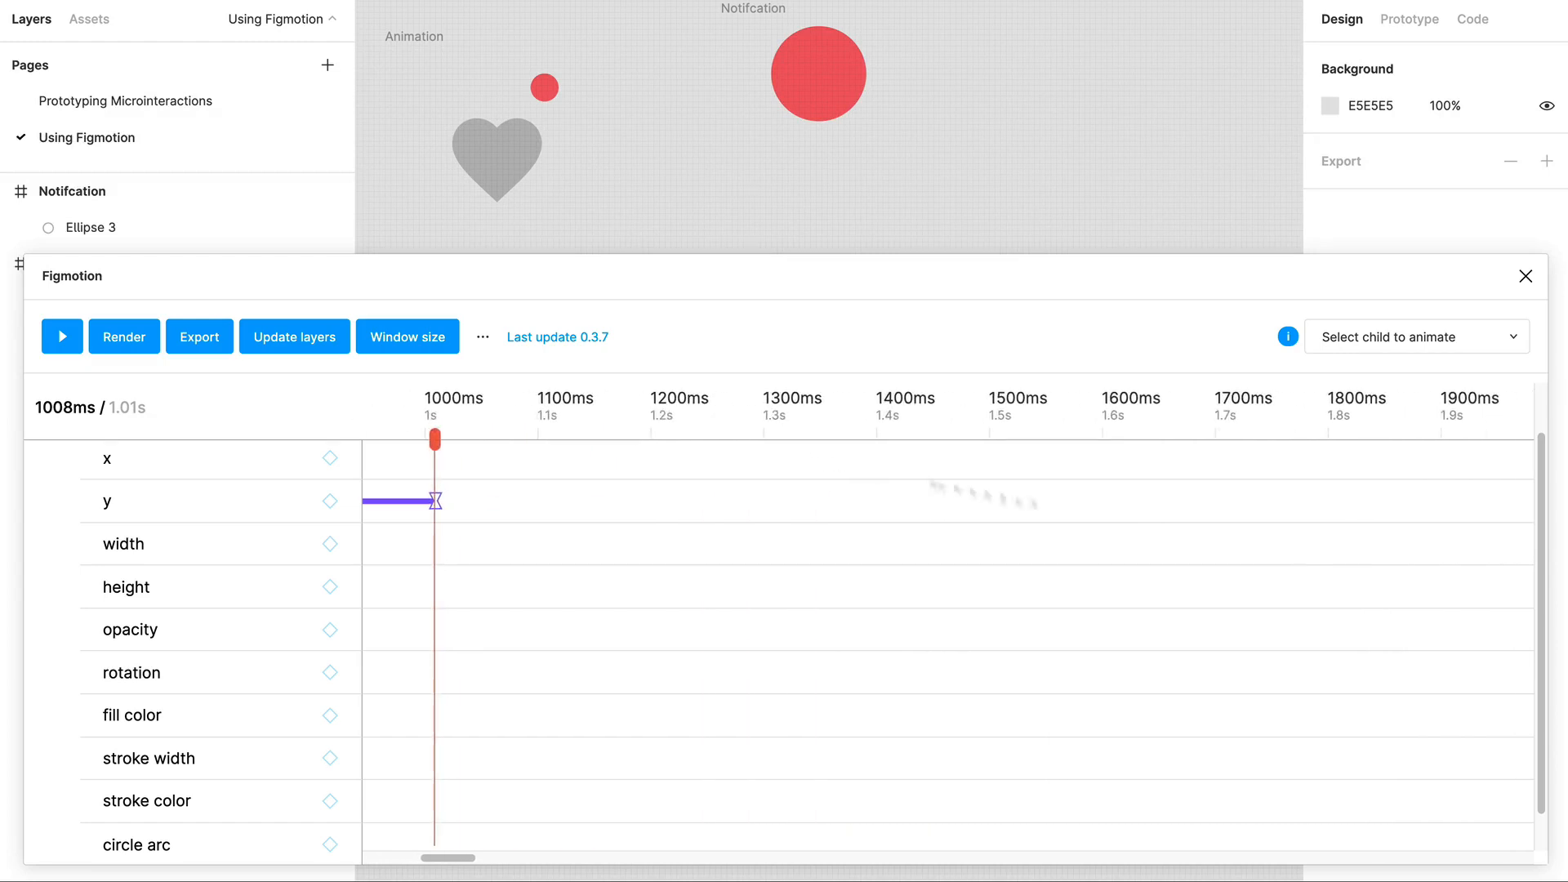
scroll(1323, 523, "right", 1)
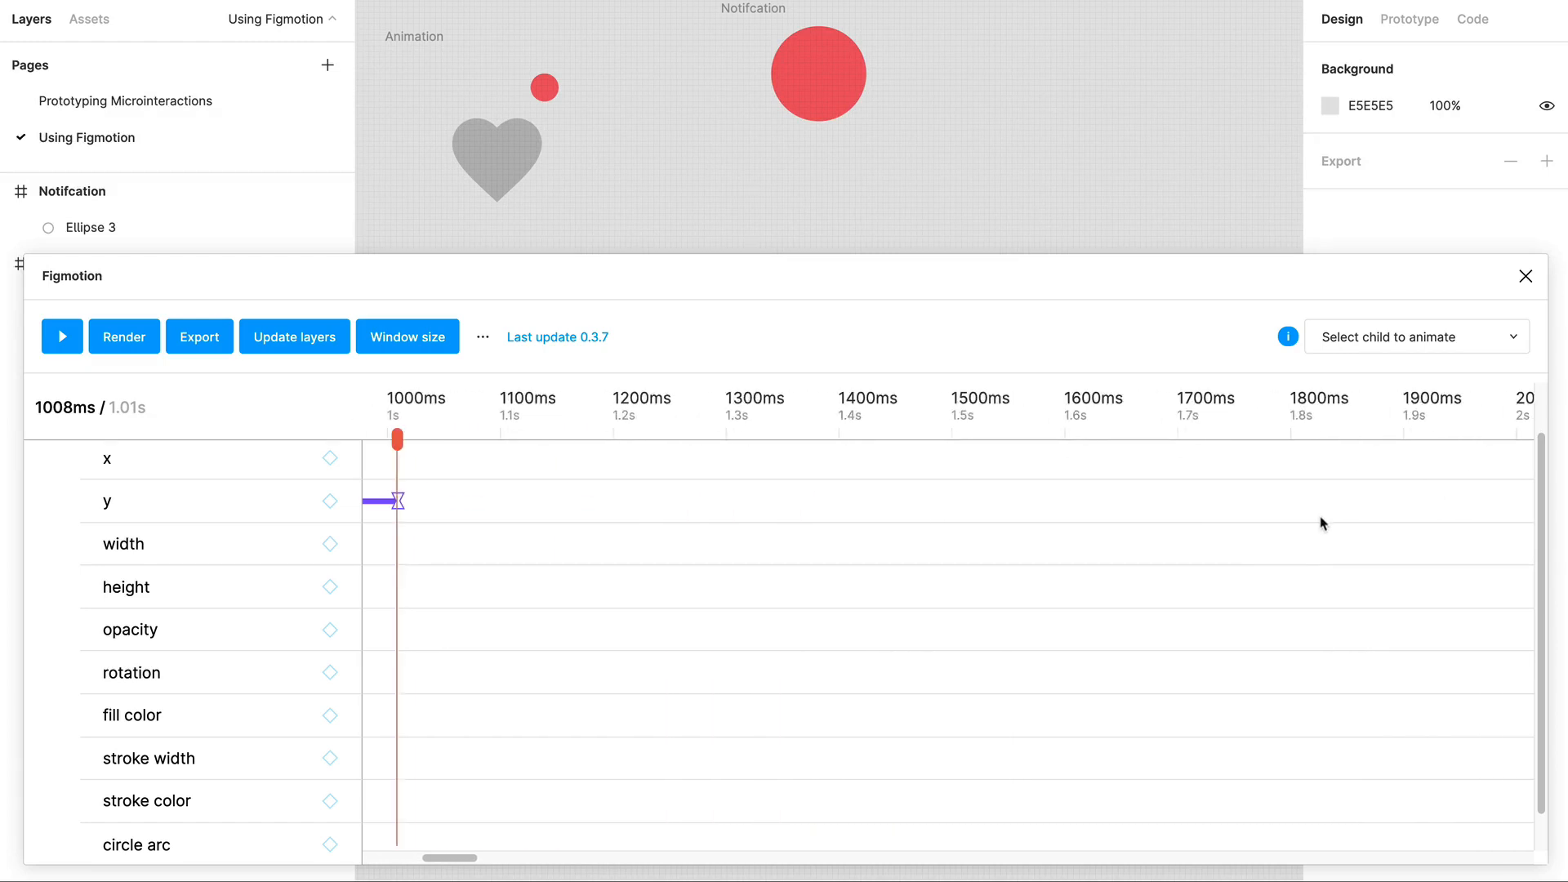
scroll(1323, 523, "right", 3)
scroll(1323, 523, "left", 7)
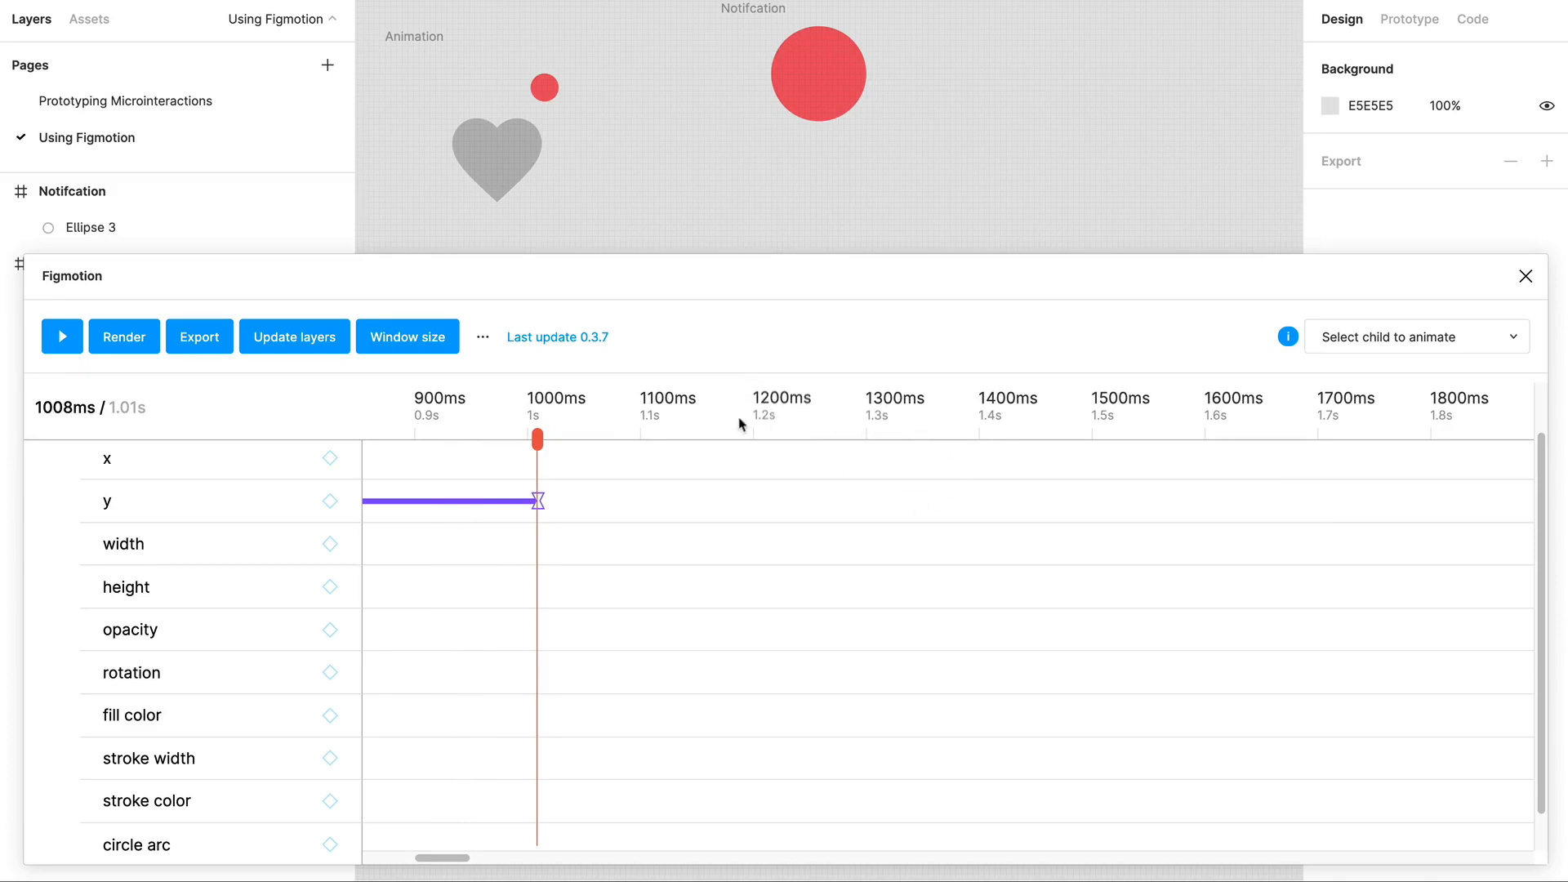
left_click(776, 417)
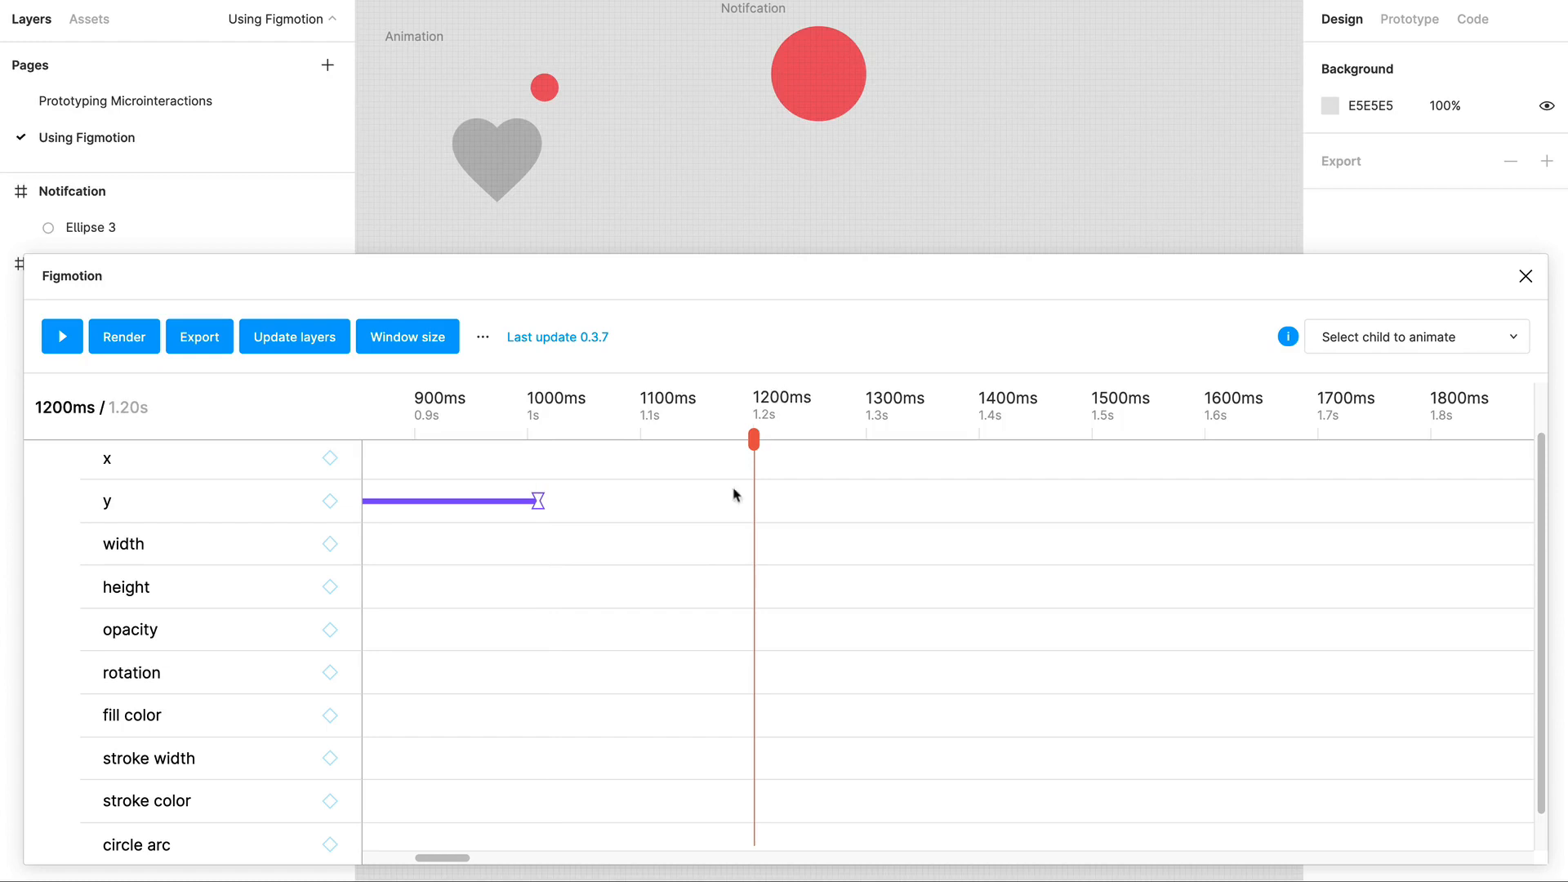
left_click(330, 502)
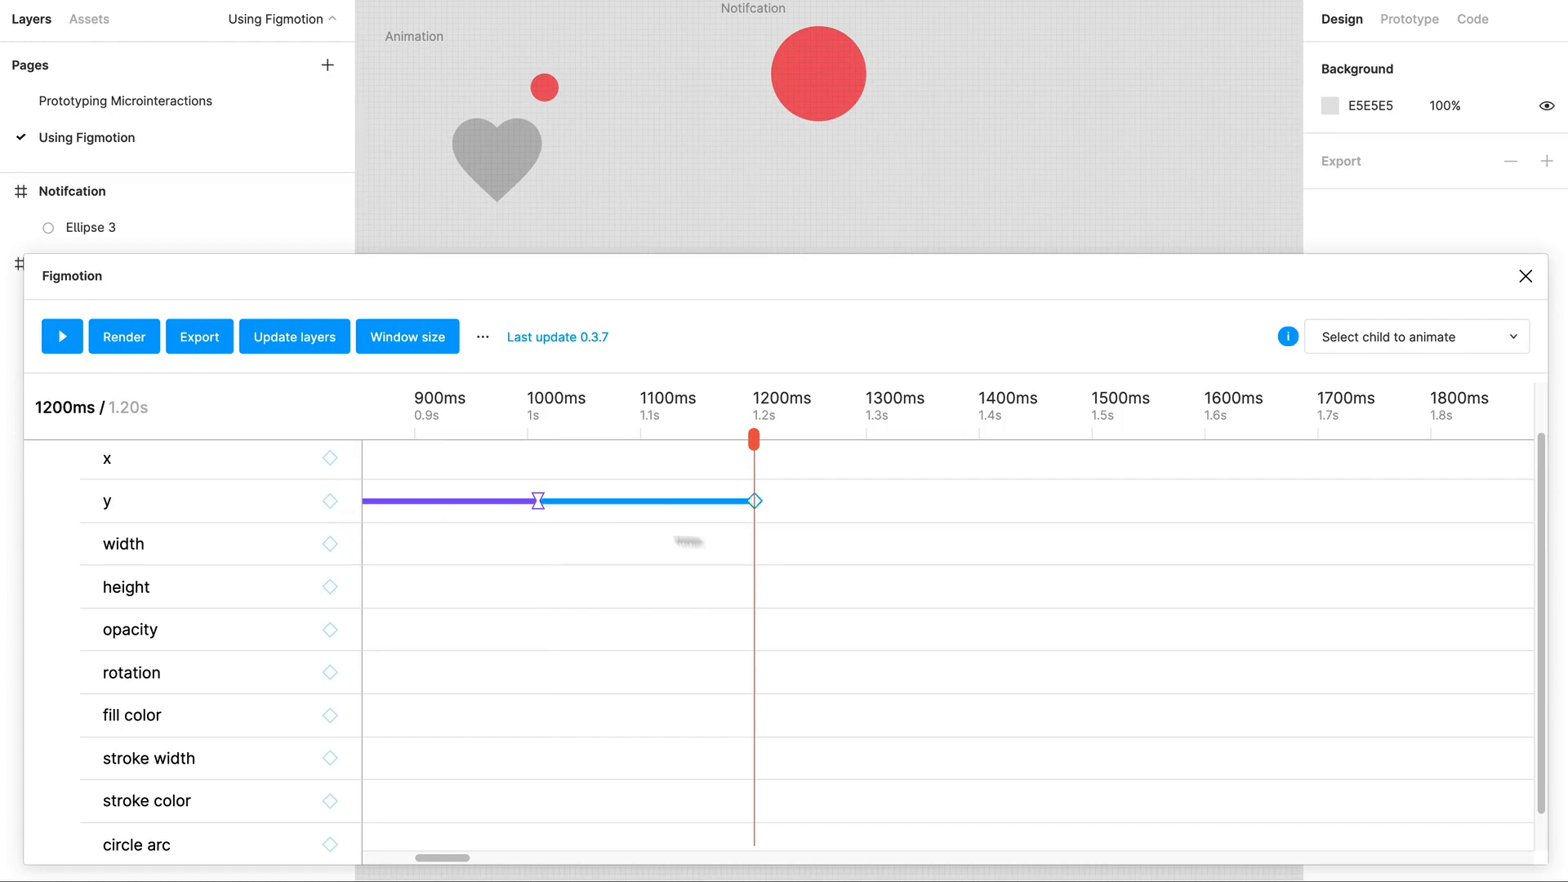
left_click(752, 502)
left_click(954, 712)
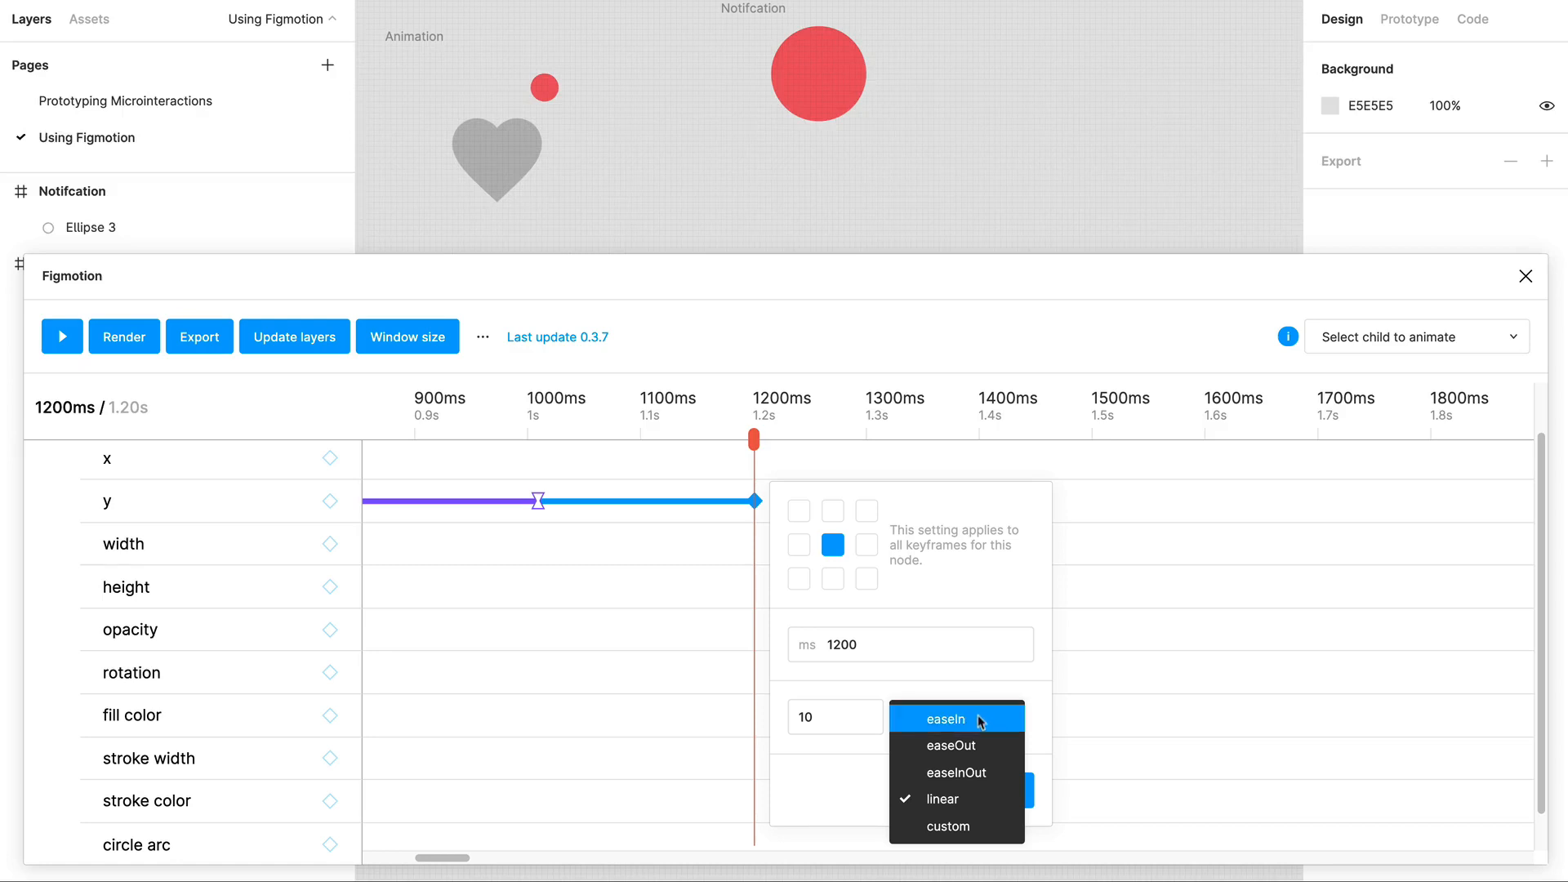
left_click(979, 773)
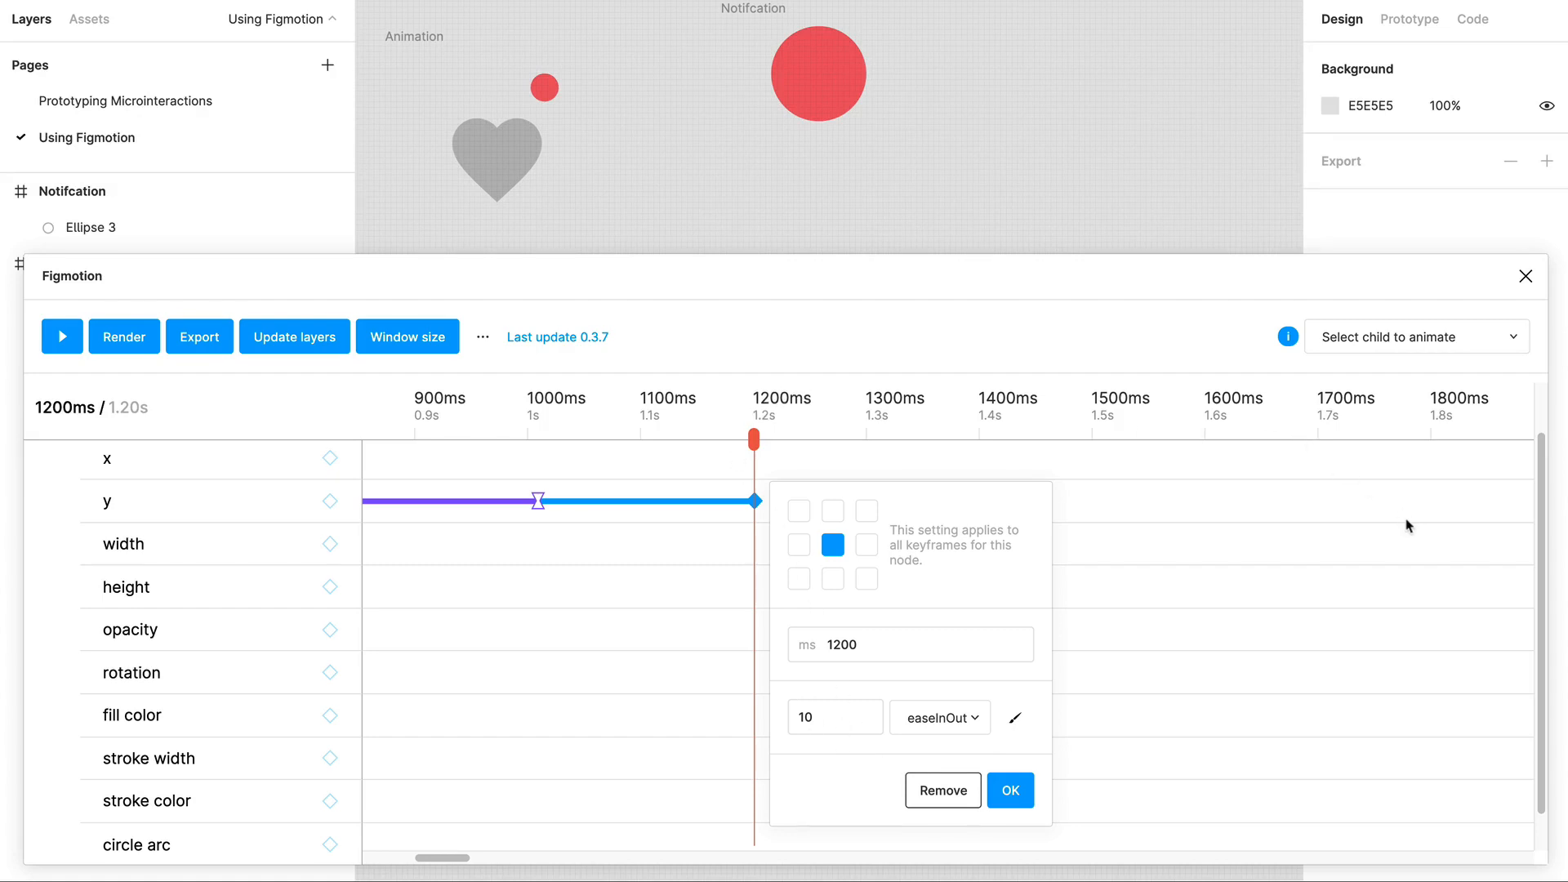
Add another y keyframe at 2200 ms.
scroll(1407, 525, "left", 5)
scroll(1372, 543, "right", 7)
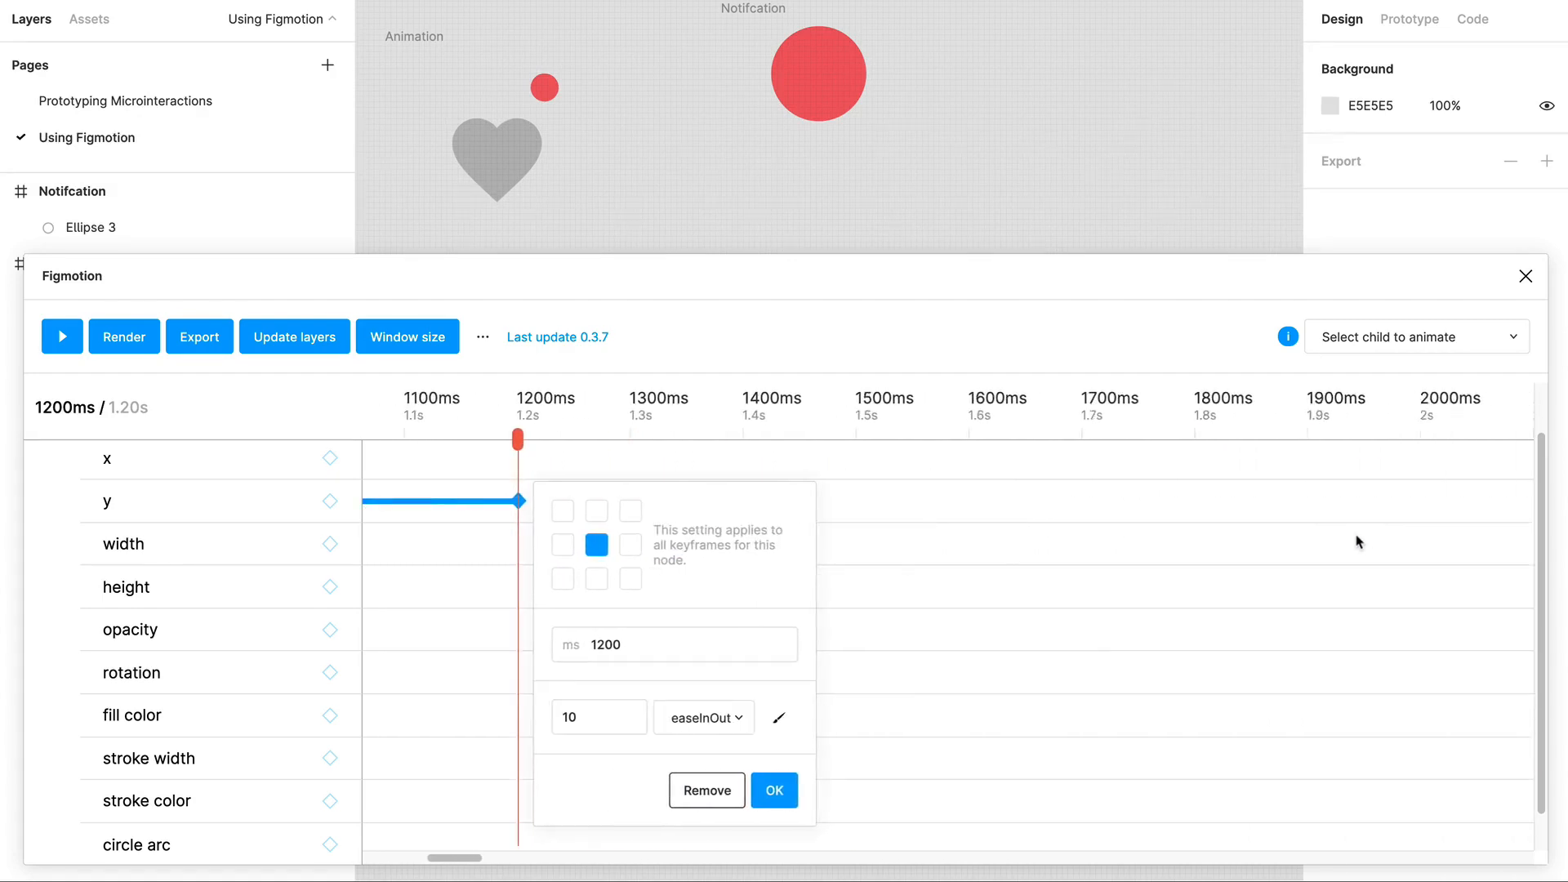
scroll(1359, 541, "right", 4)
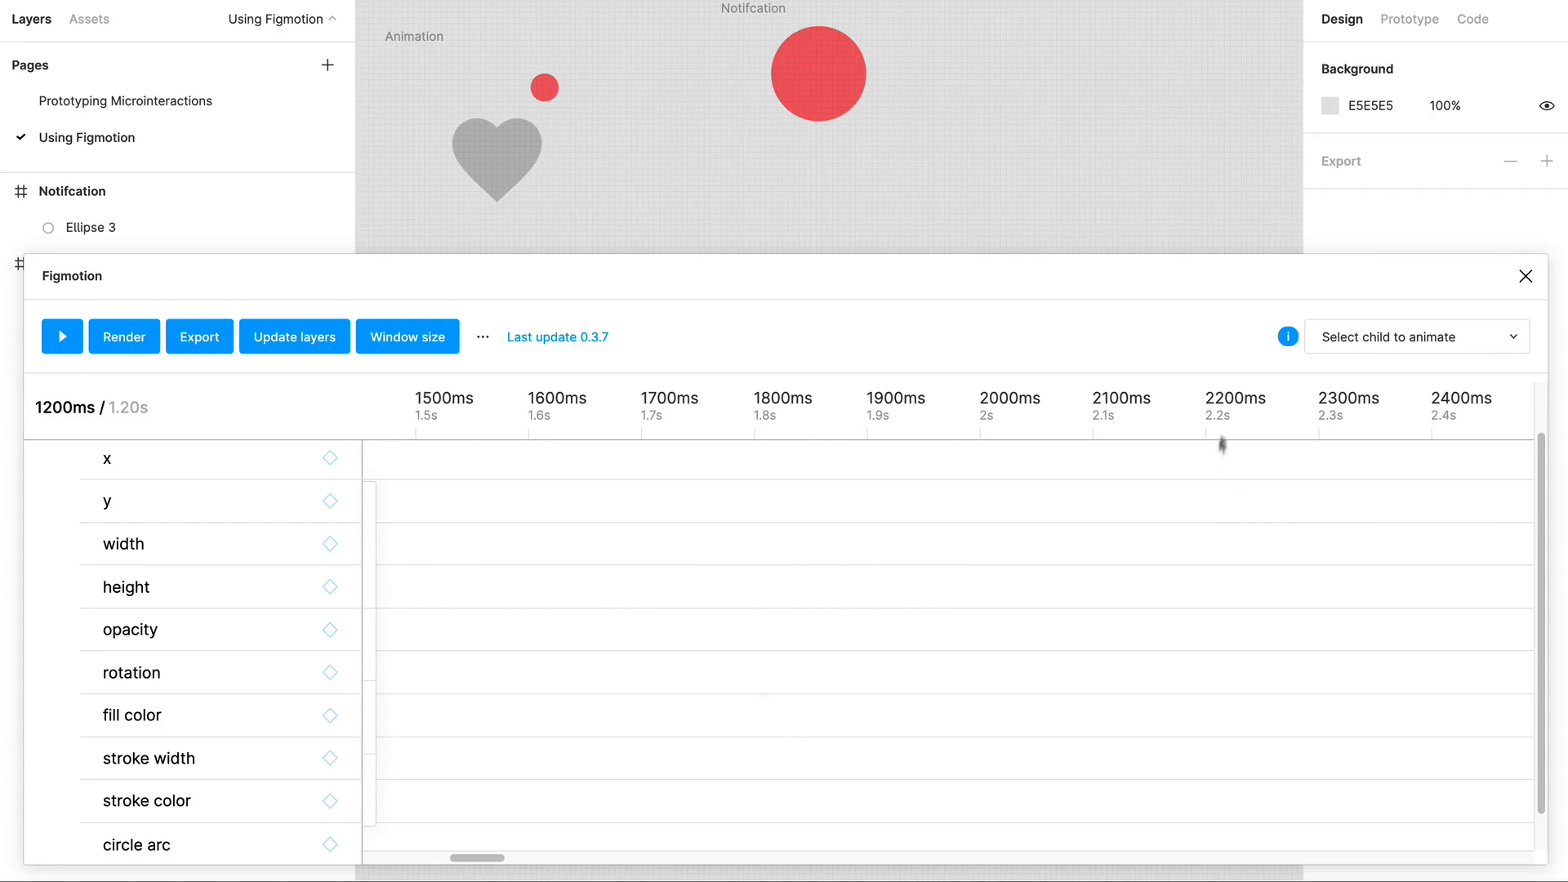
left_click(1207, 409)
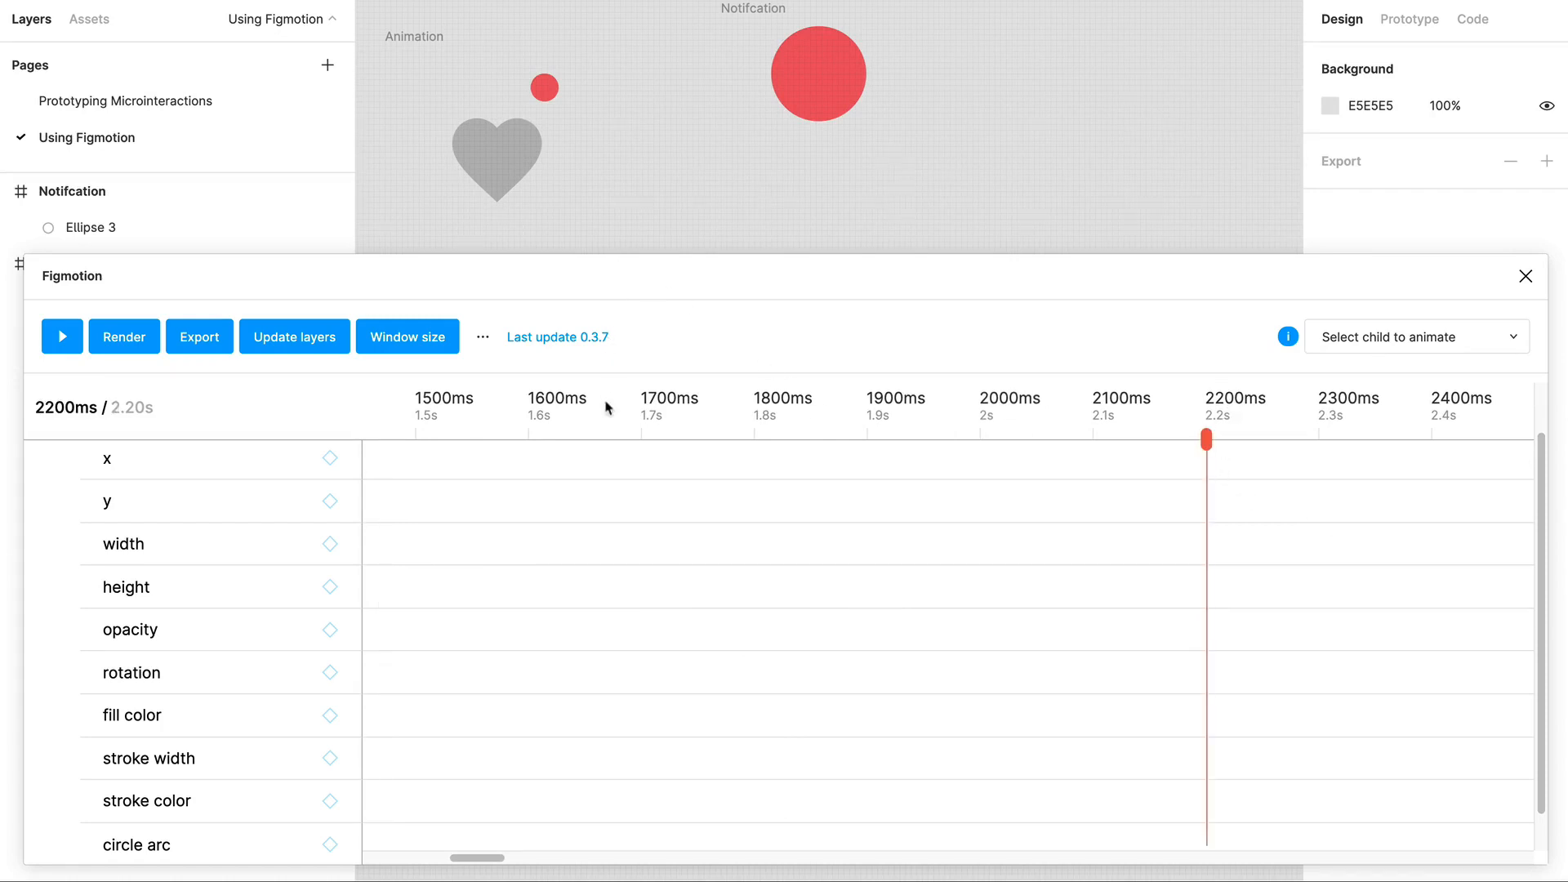
scroll(576, 541, "right", 2)
scroll(576, 541, "left", 4)
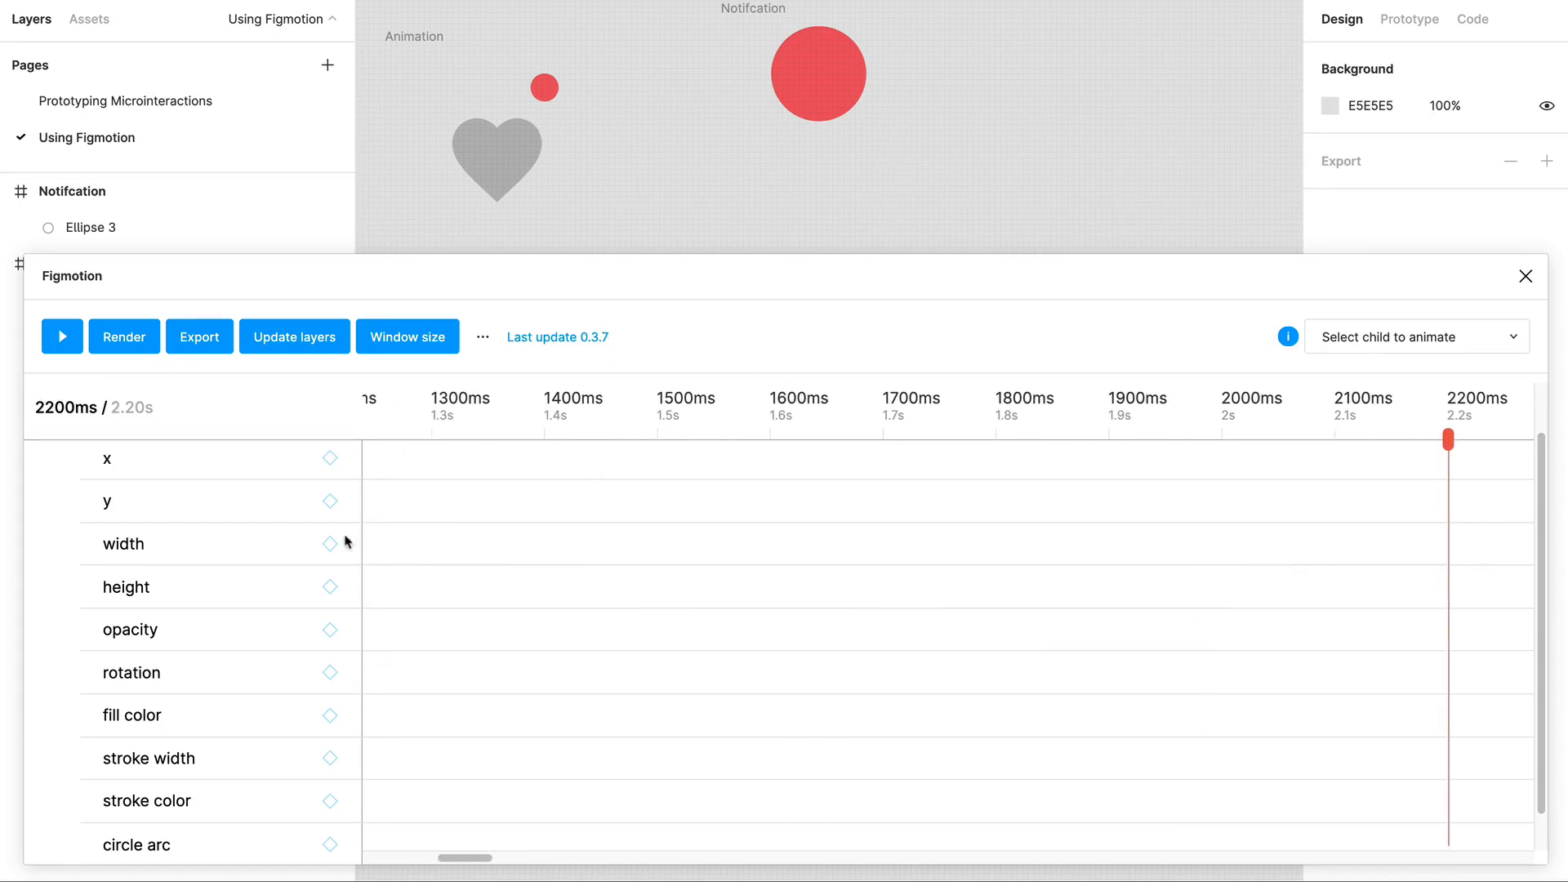
left_click(330, 502)
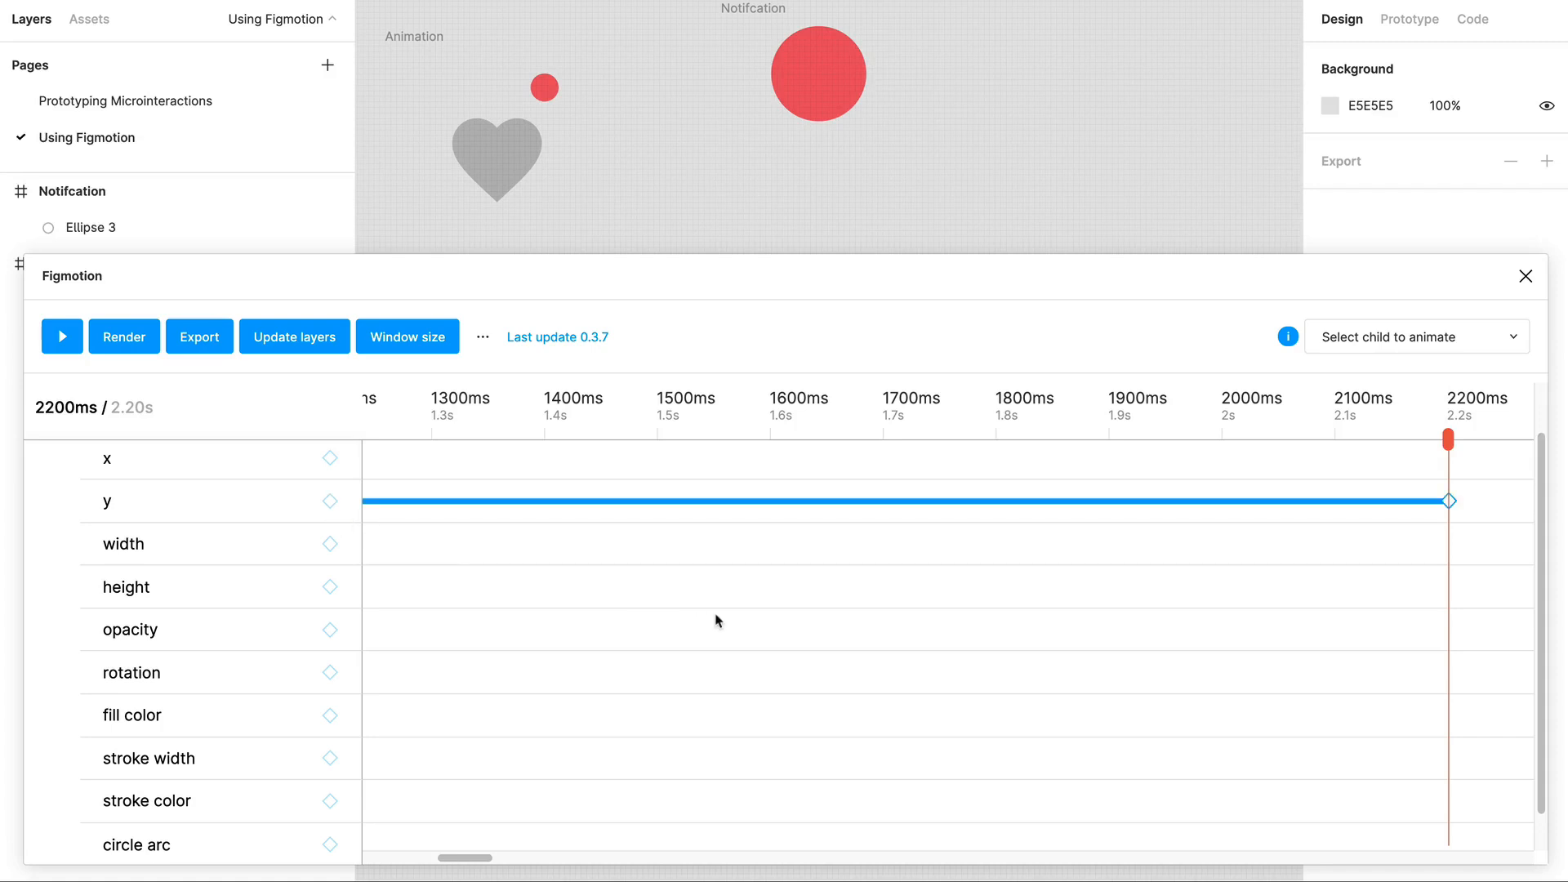
Check the y value of the 0 ms keyframe and set the 2200 ms keyframe's y value to the same 26.5.
scroll(717, 620, "right", 5)
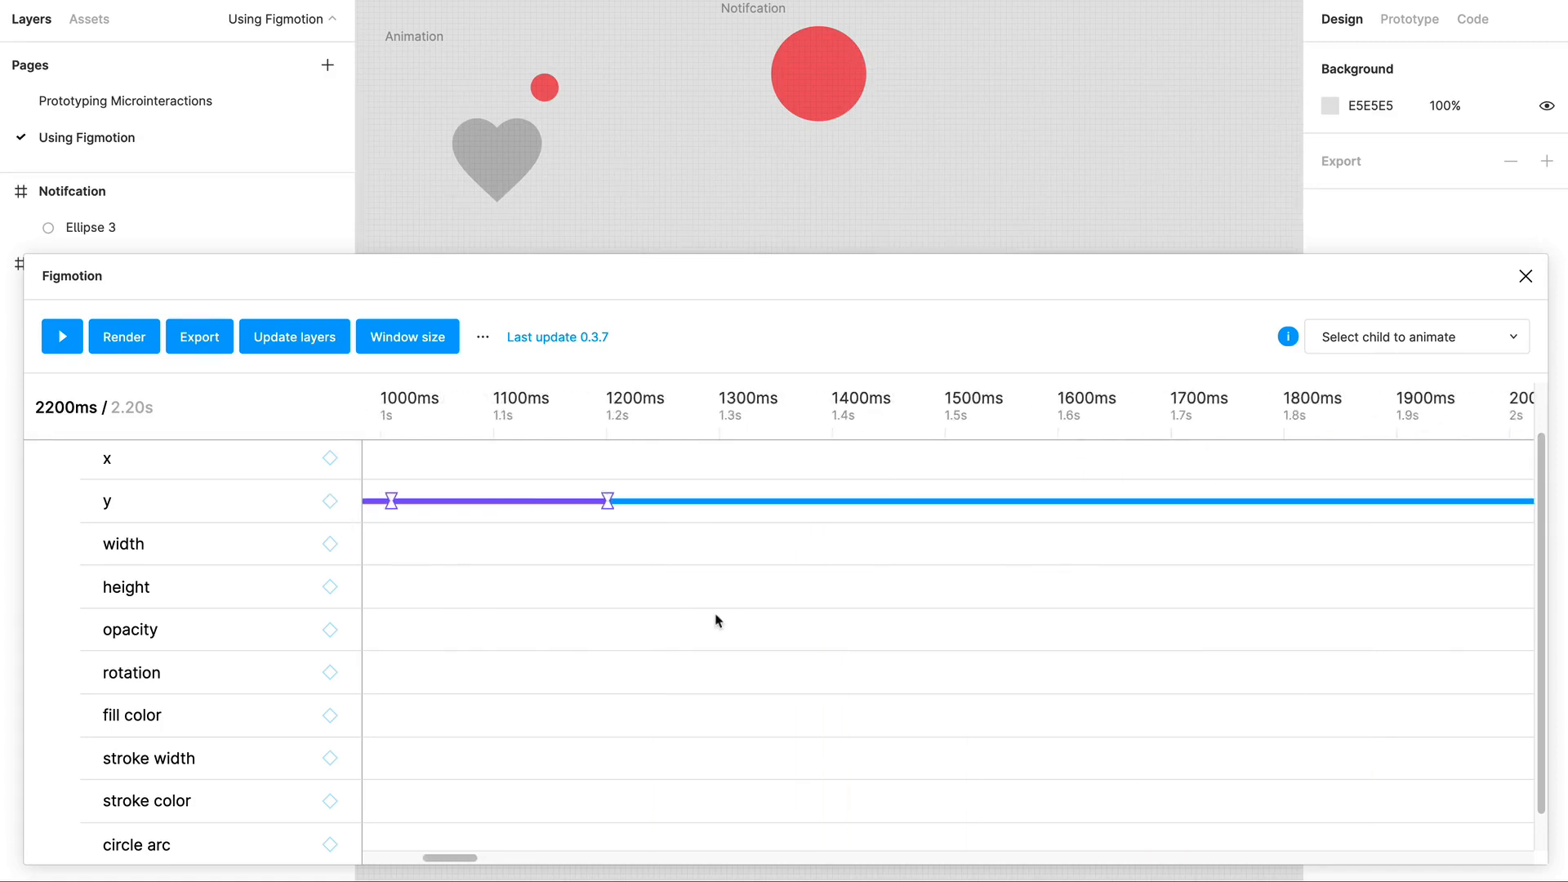
scroll(717, 621, "left", 4)
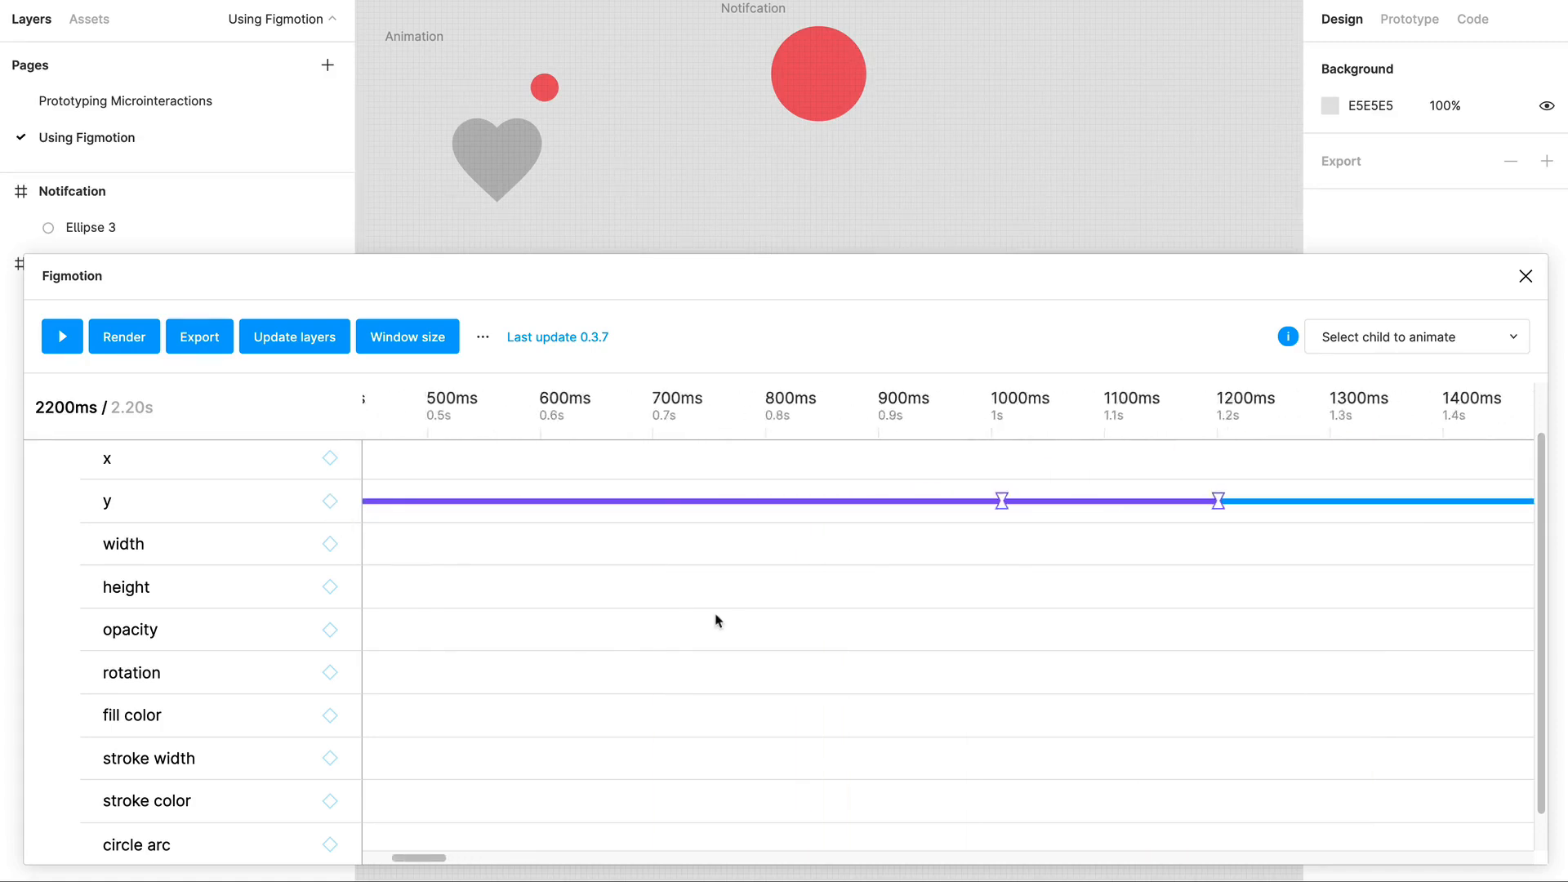
scroll(717, 621, "left", 4)
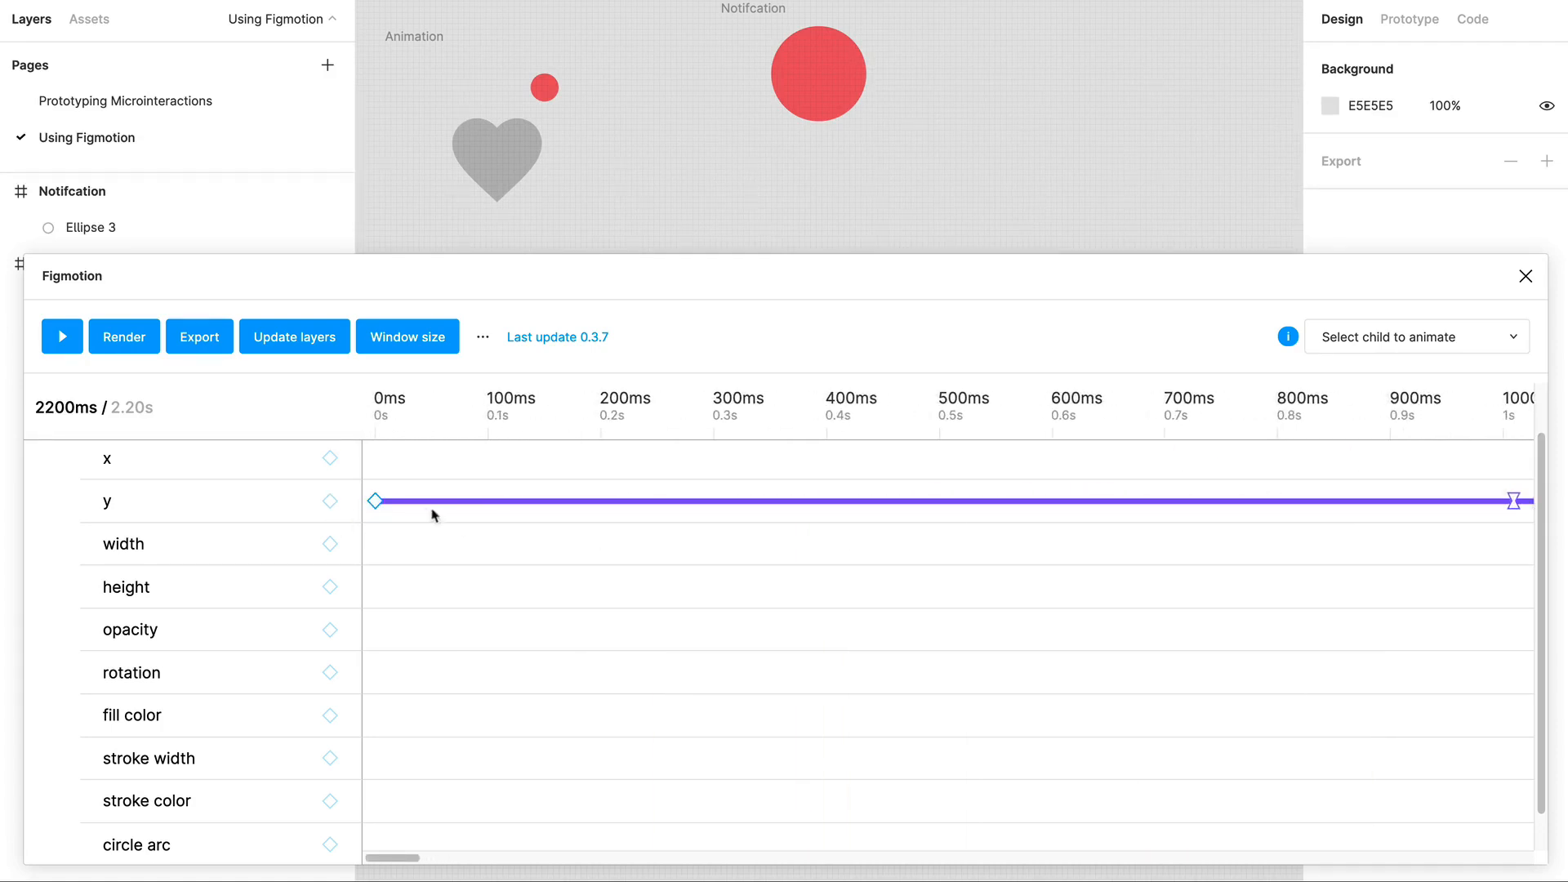
left_click(375, 501)
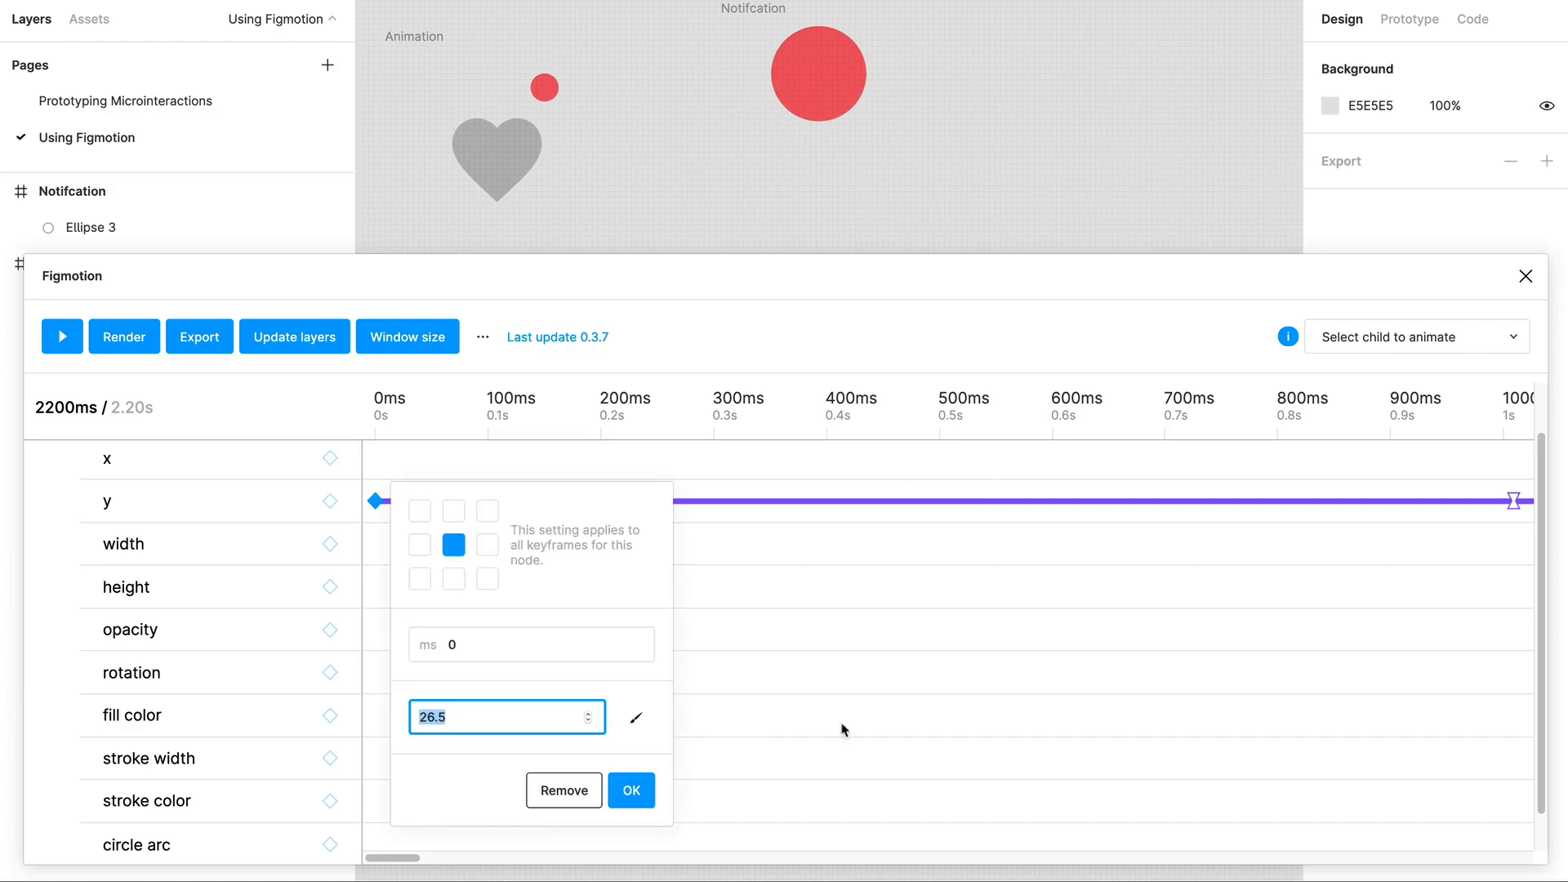
left_click(734, 706)
scroll(1064, 655, "right", 10)
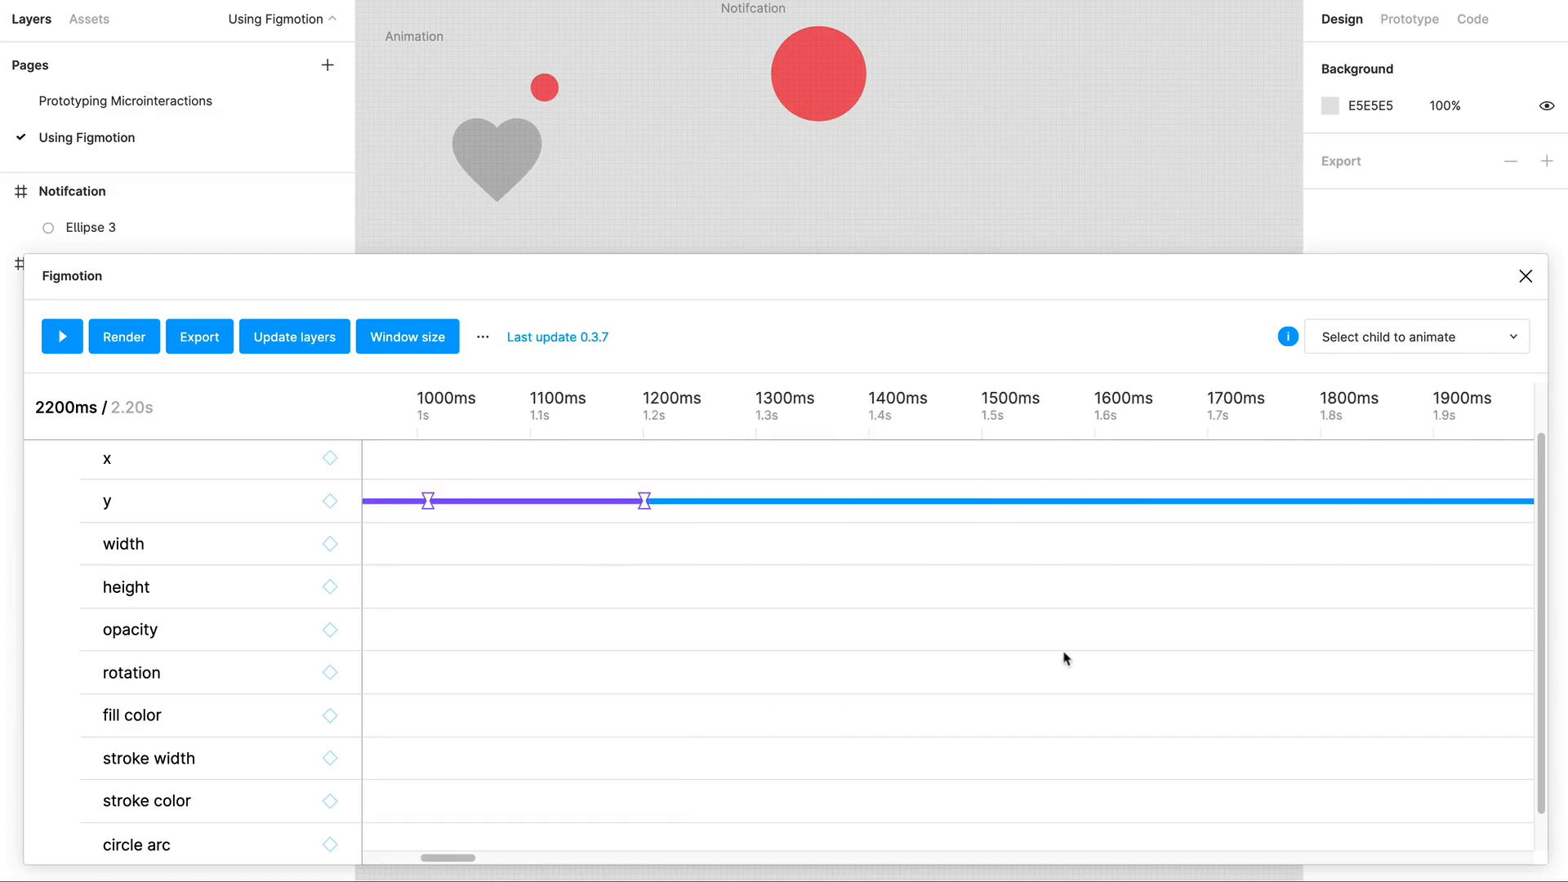
scroll(1065, 653, "right", 4)
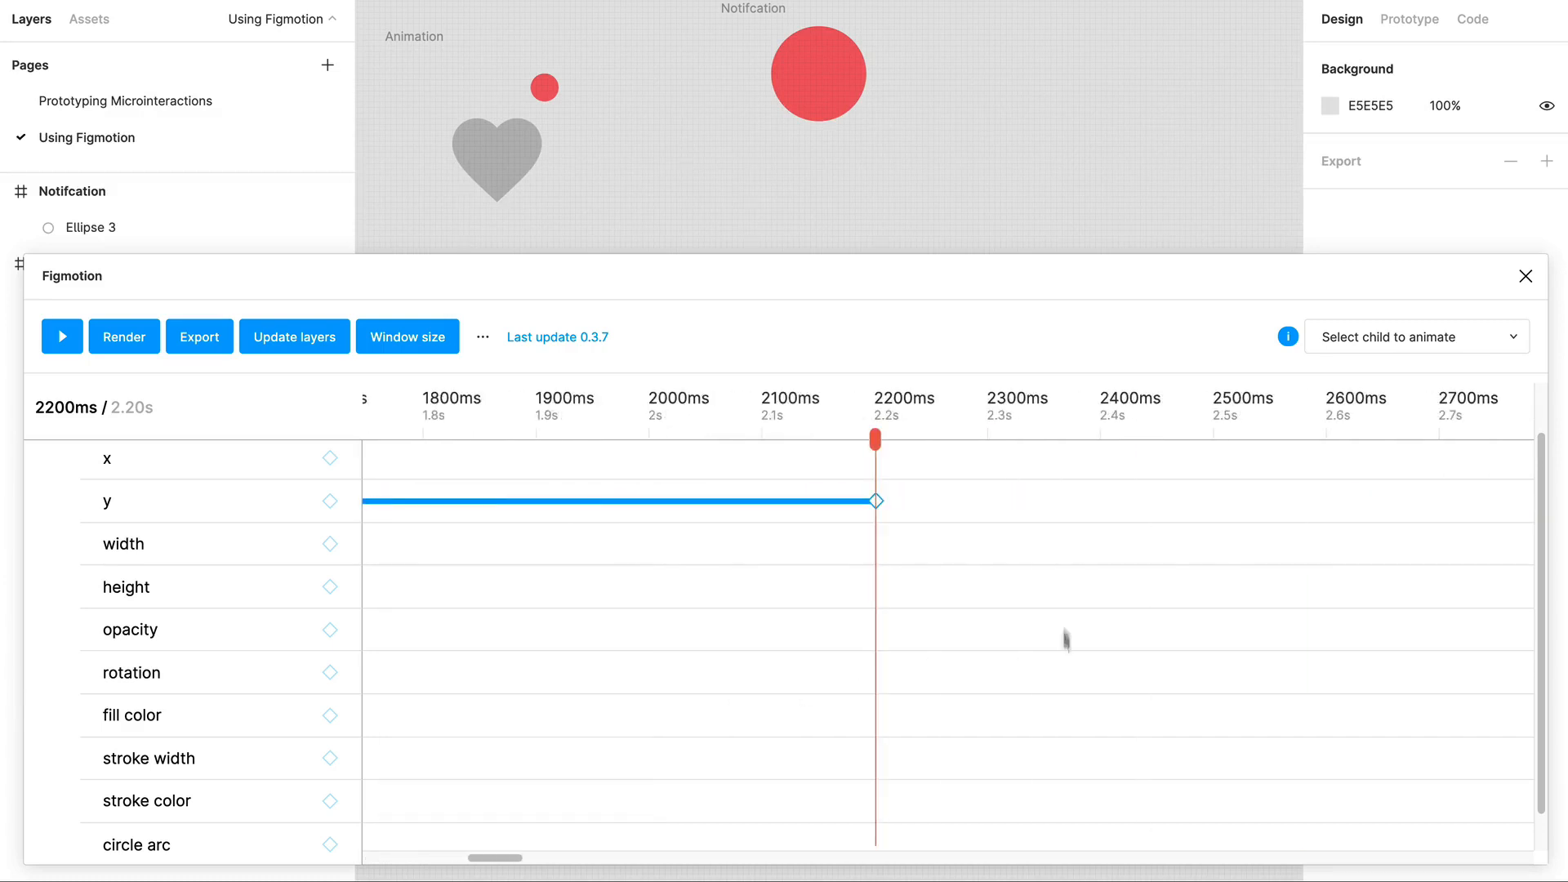
left_click(877, 500)
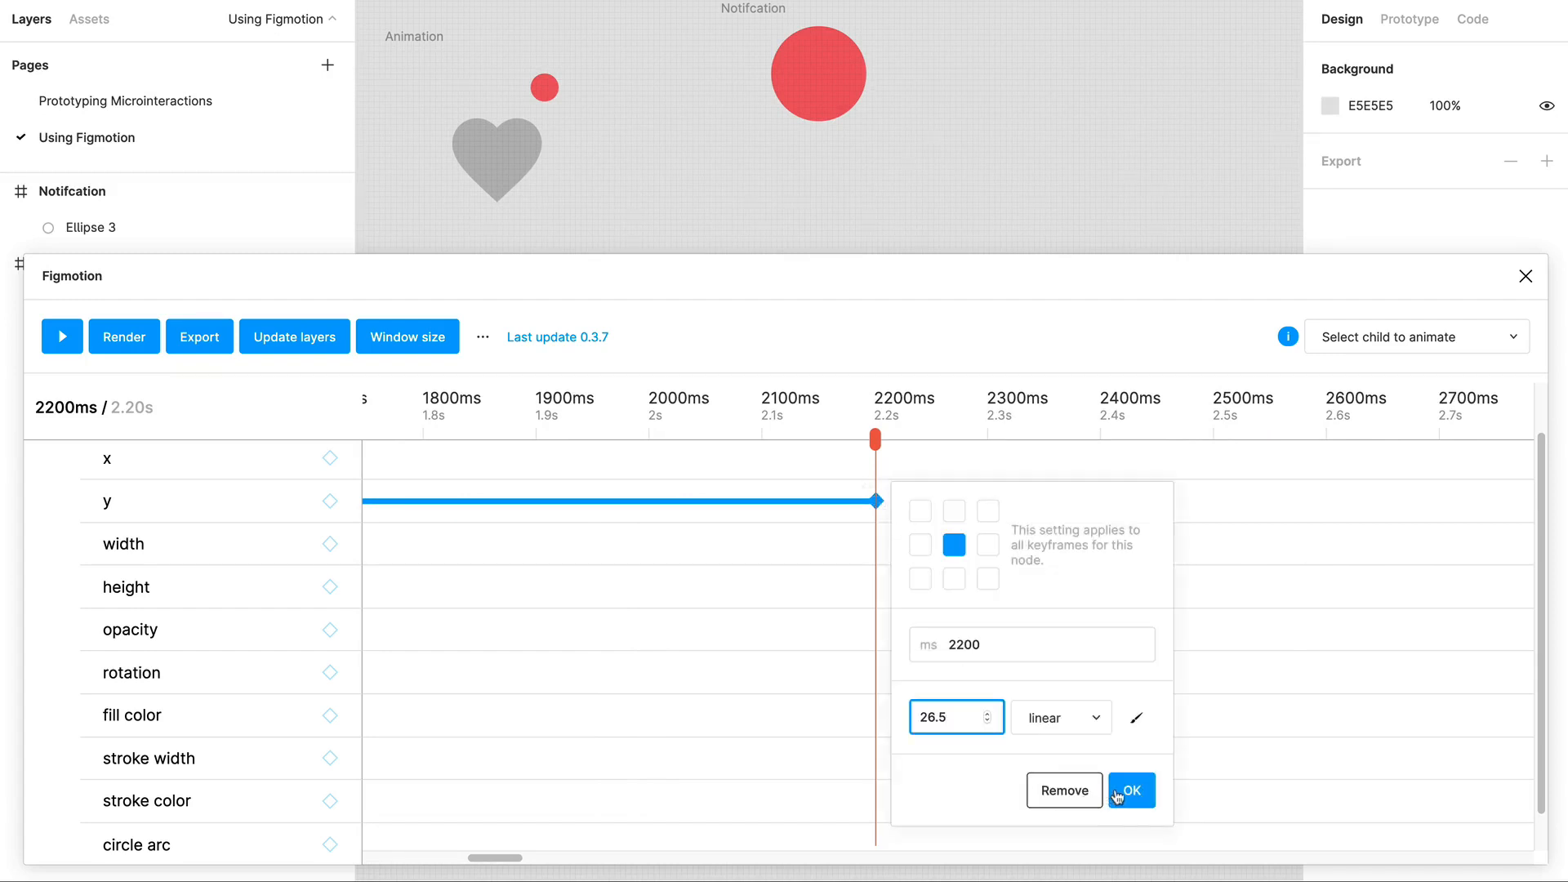
Choose easeIn easing for the 2200 ms y keyframe, apply its settings, and play back the animation.
left_click(1066, 719)
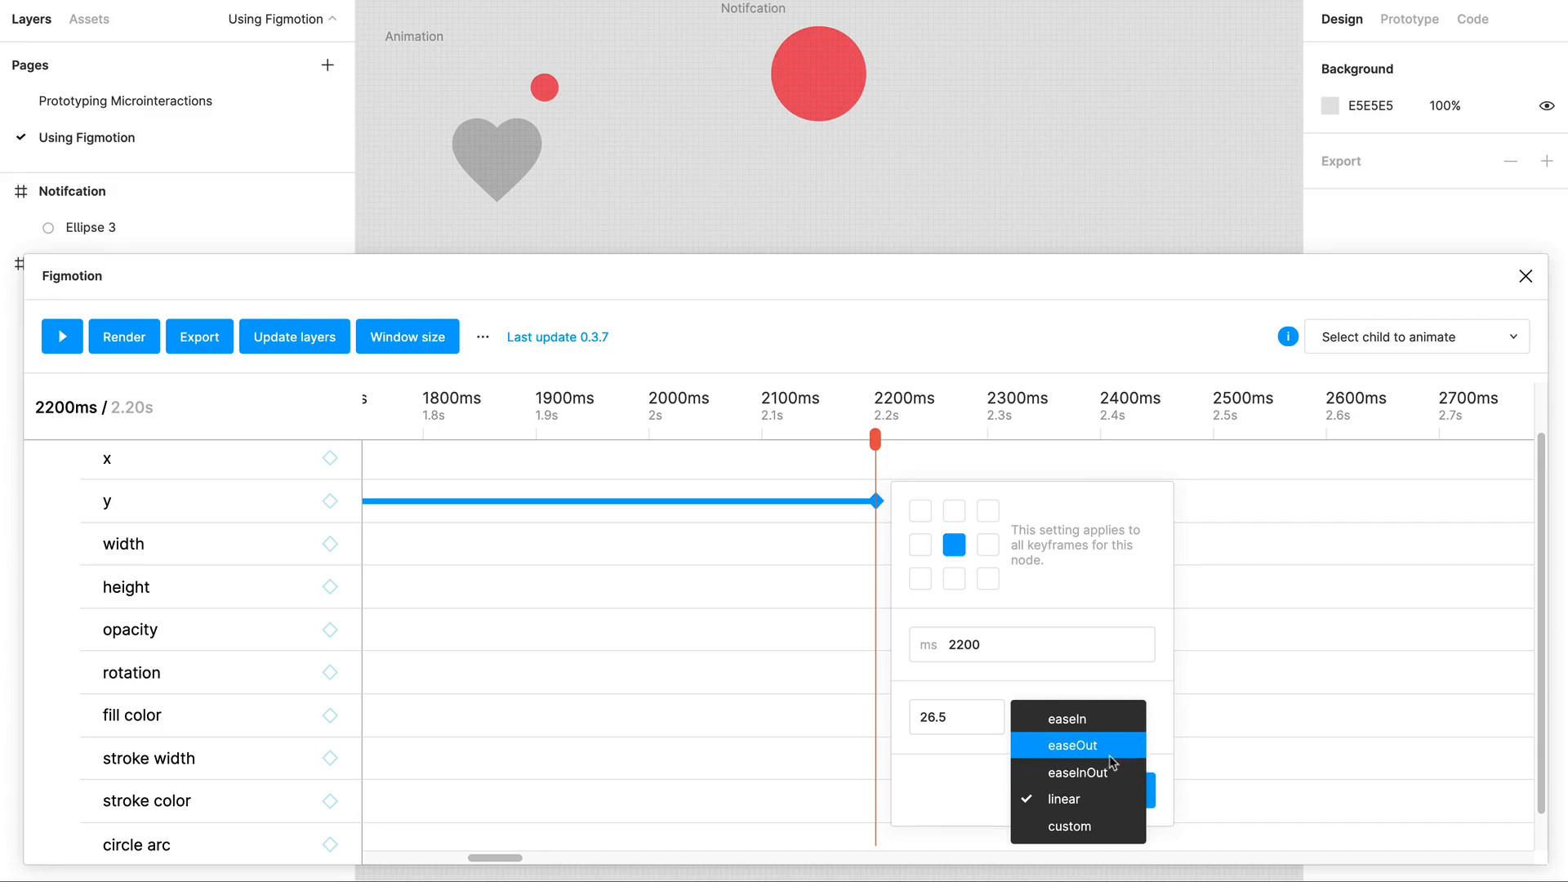
left_click(1090, 745)
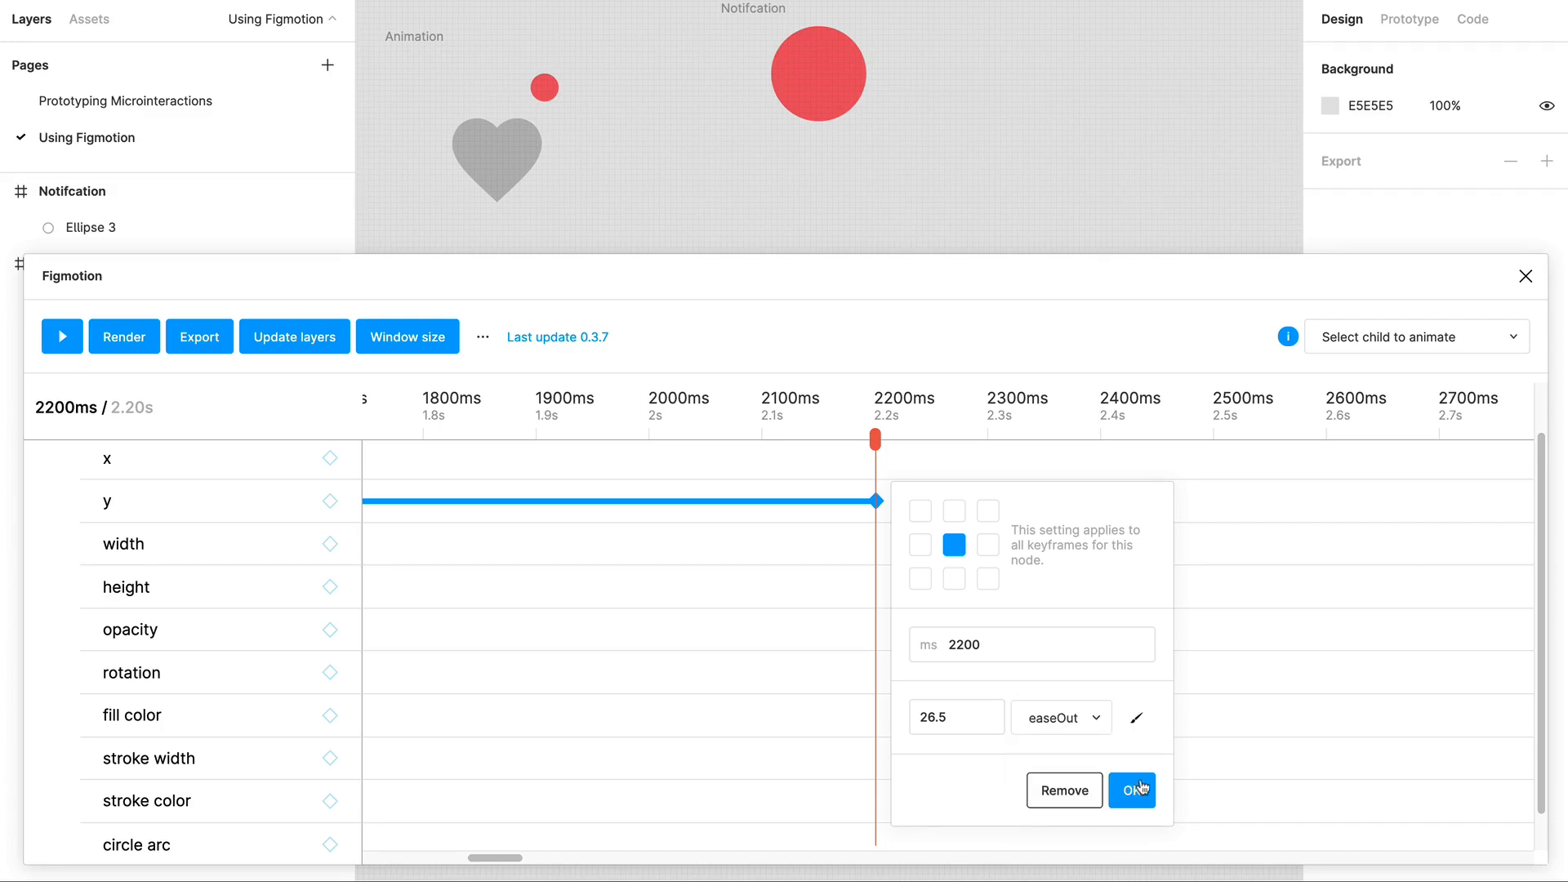
left_click(1102, 729)
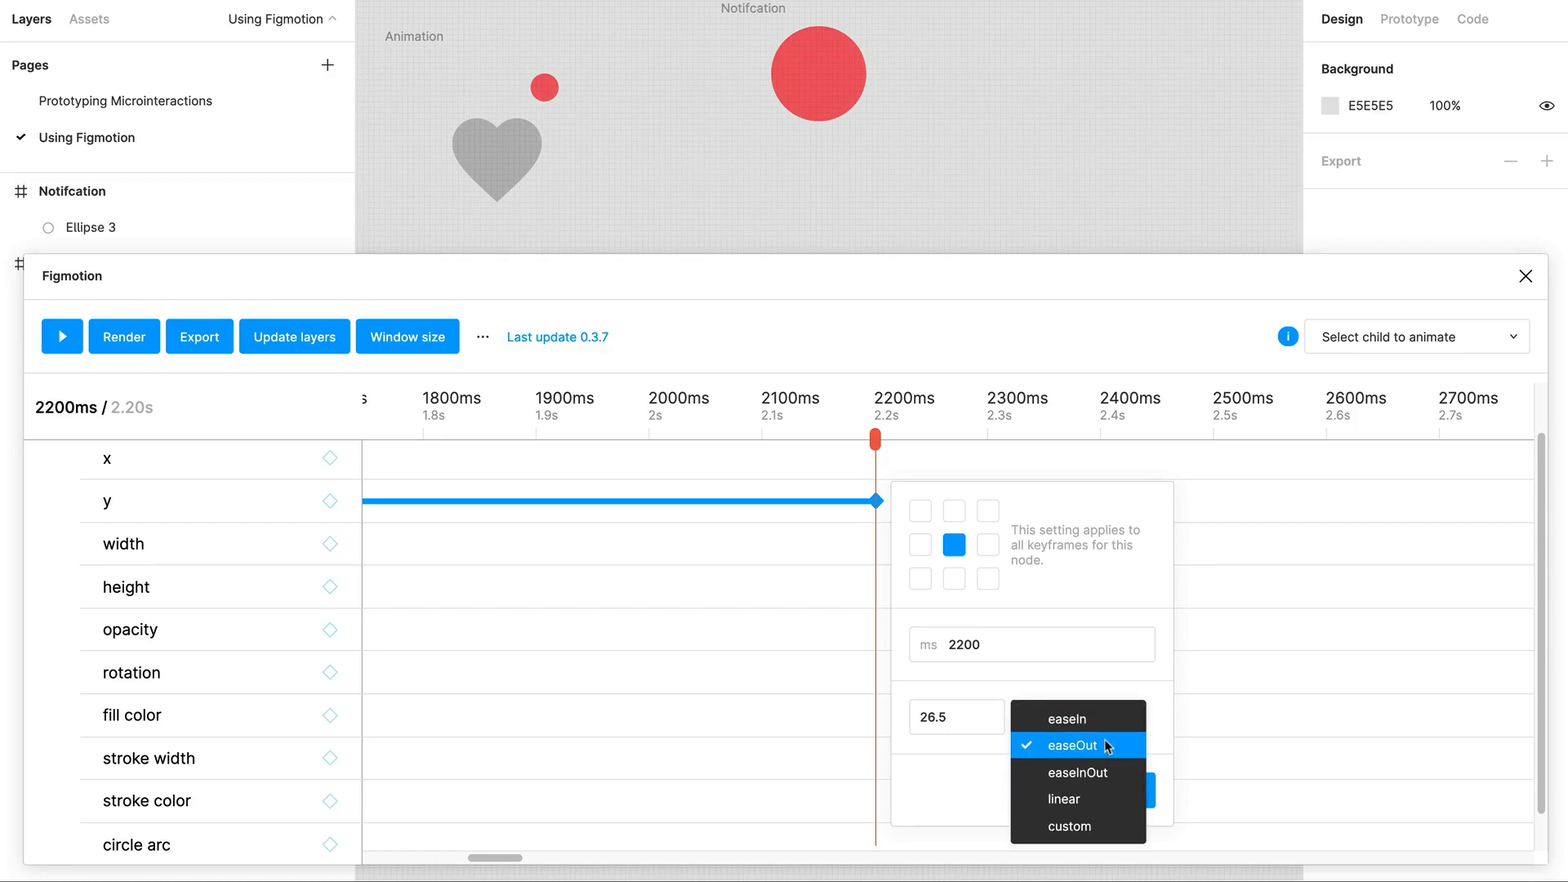
left_click(1094, 720)
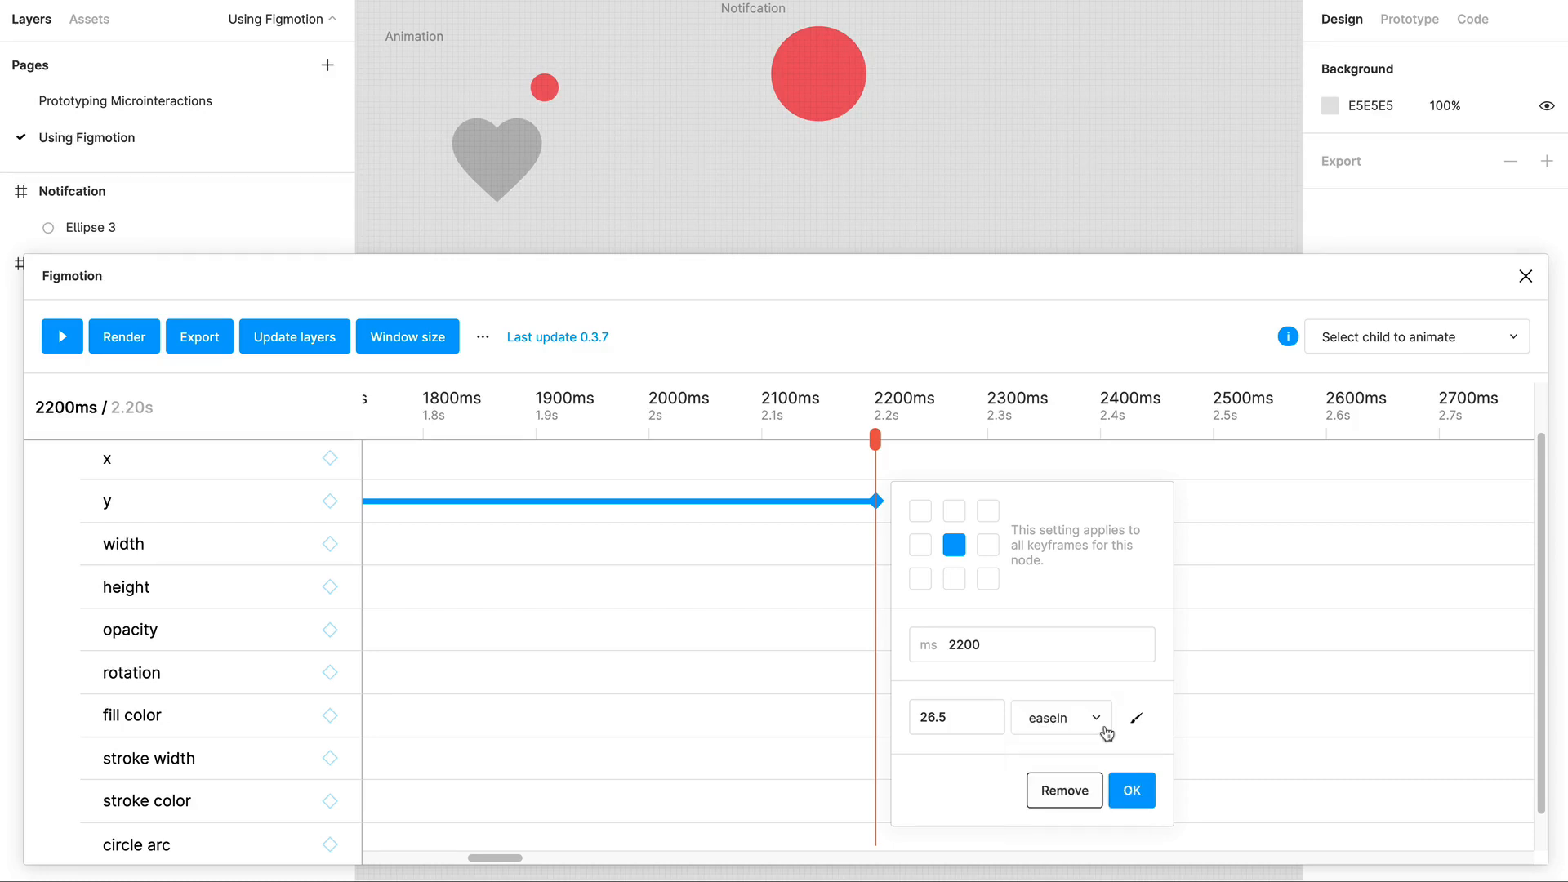
left_click(1131, 790)
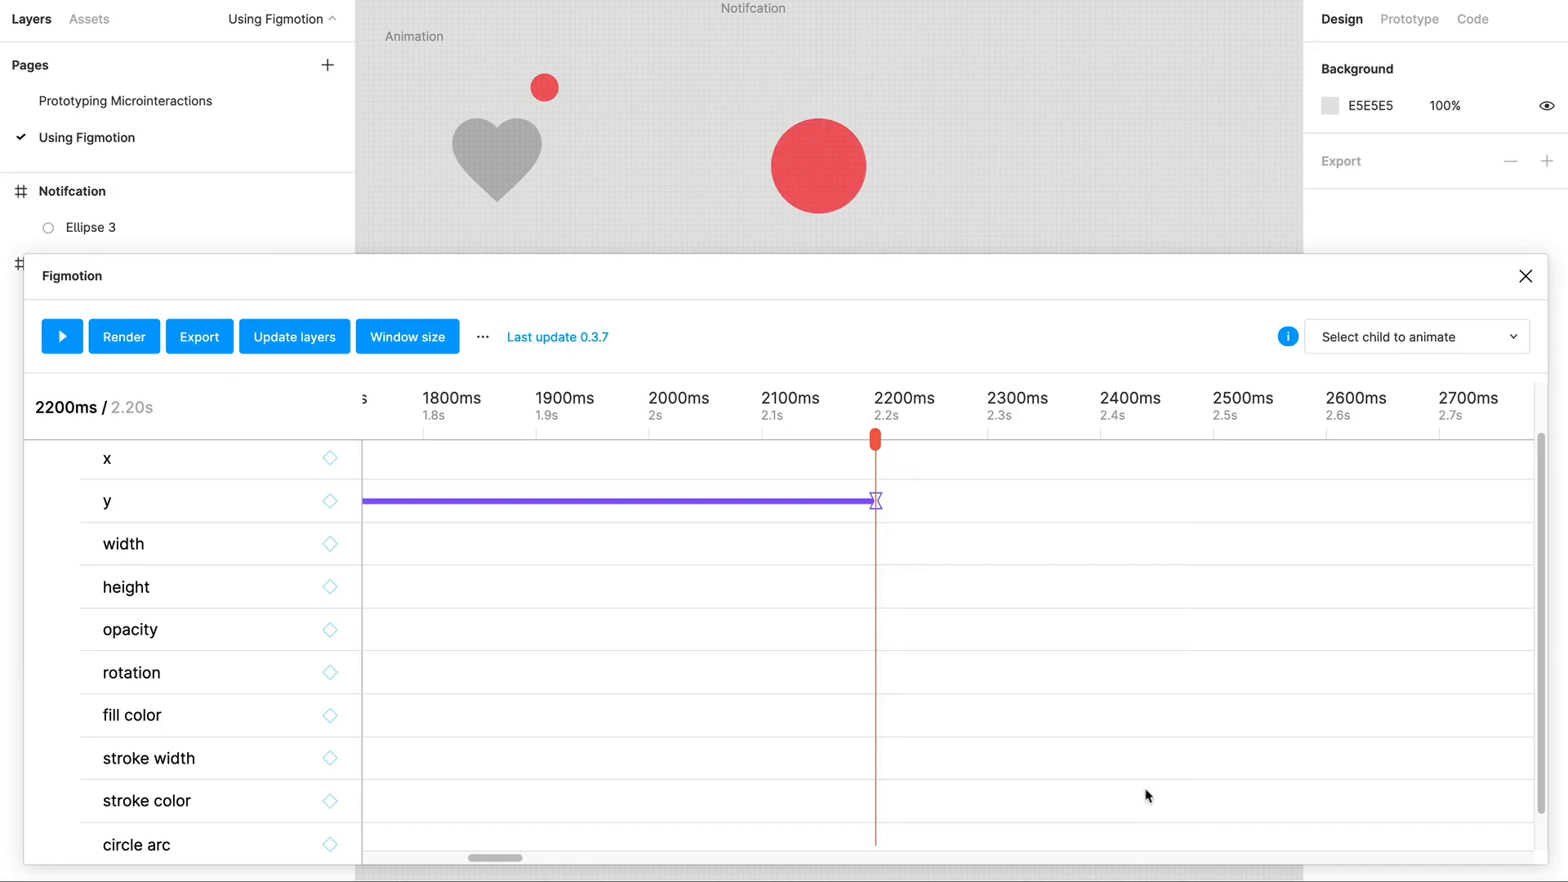
left_click(64, 347)
Set the 2200 ms y keyframe's easing to easeOut and play back the animation.
left_click(875, 501)
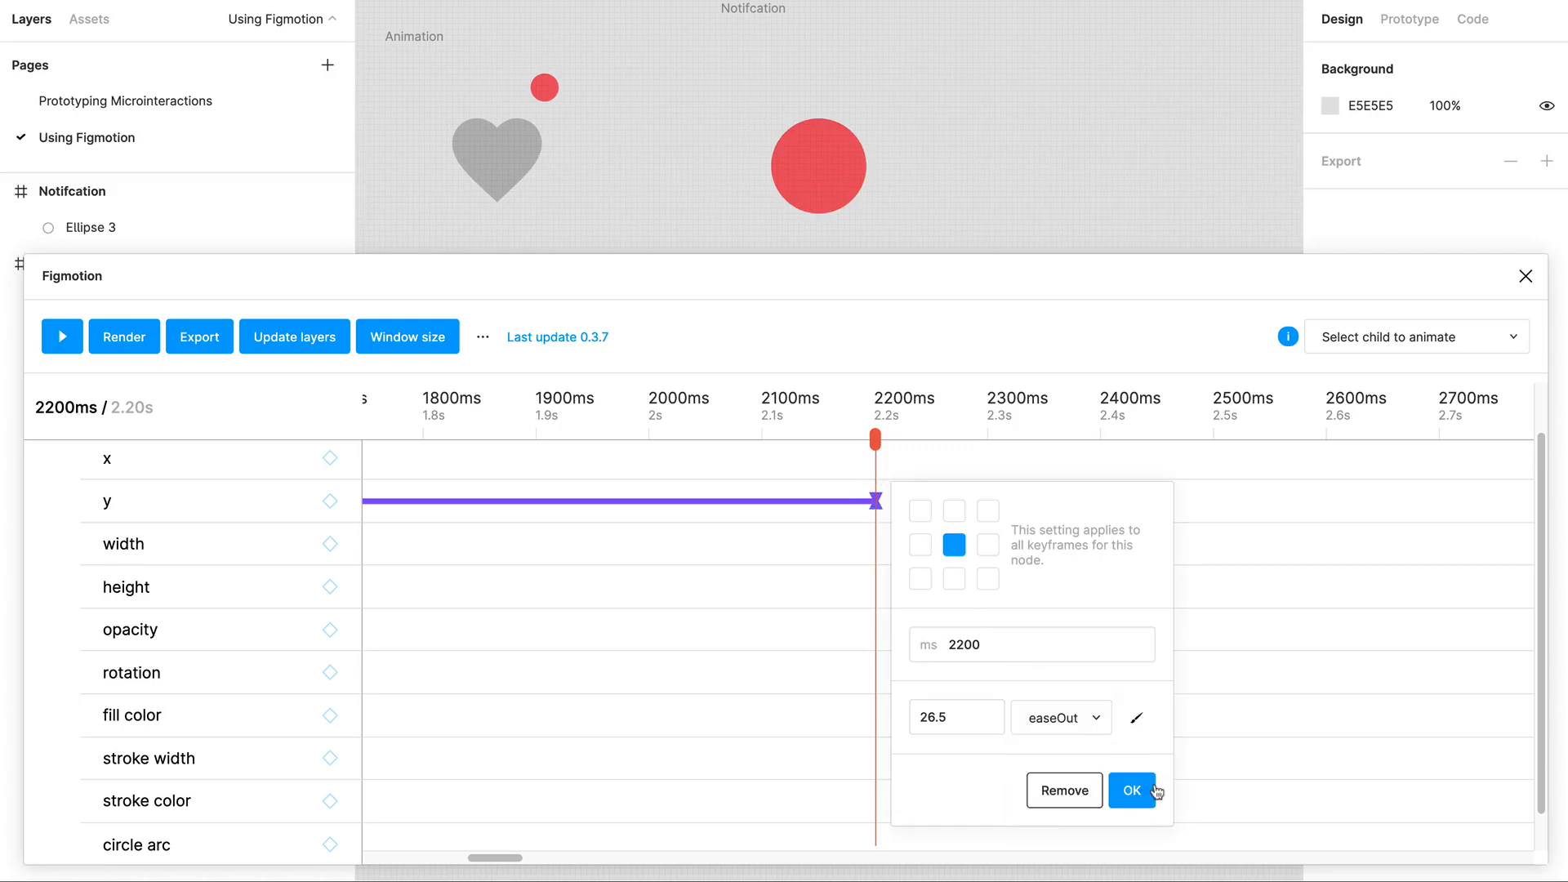
left_click(1155, 790)
left_click(64, 341)
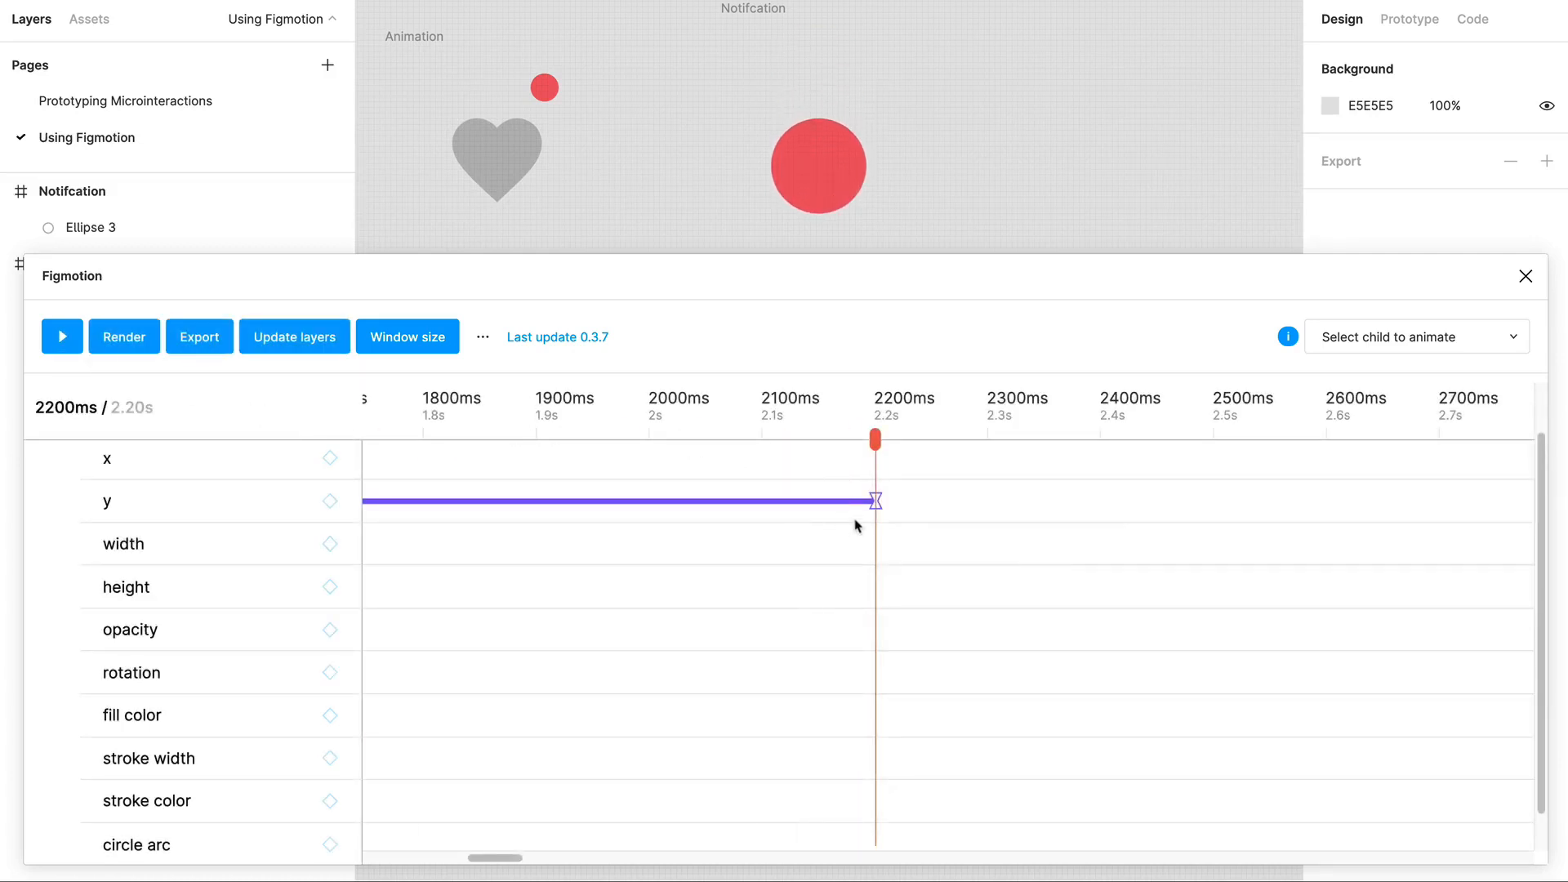
Set the 2200 ms y keyframe's easing back to easeIn, apply it, and play back the animation.
left_click(874, 502)
left_click(1086, 717)
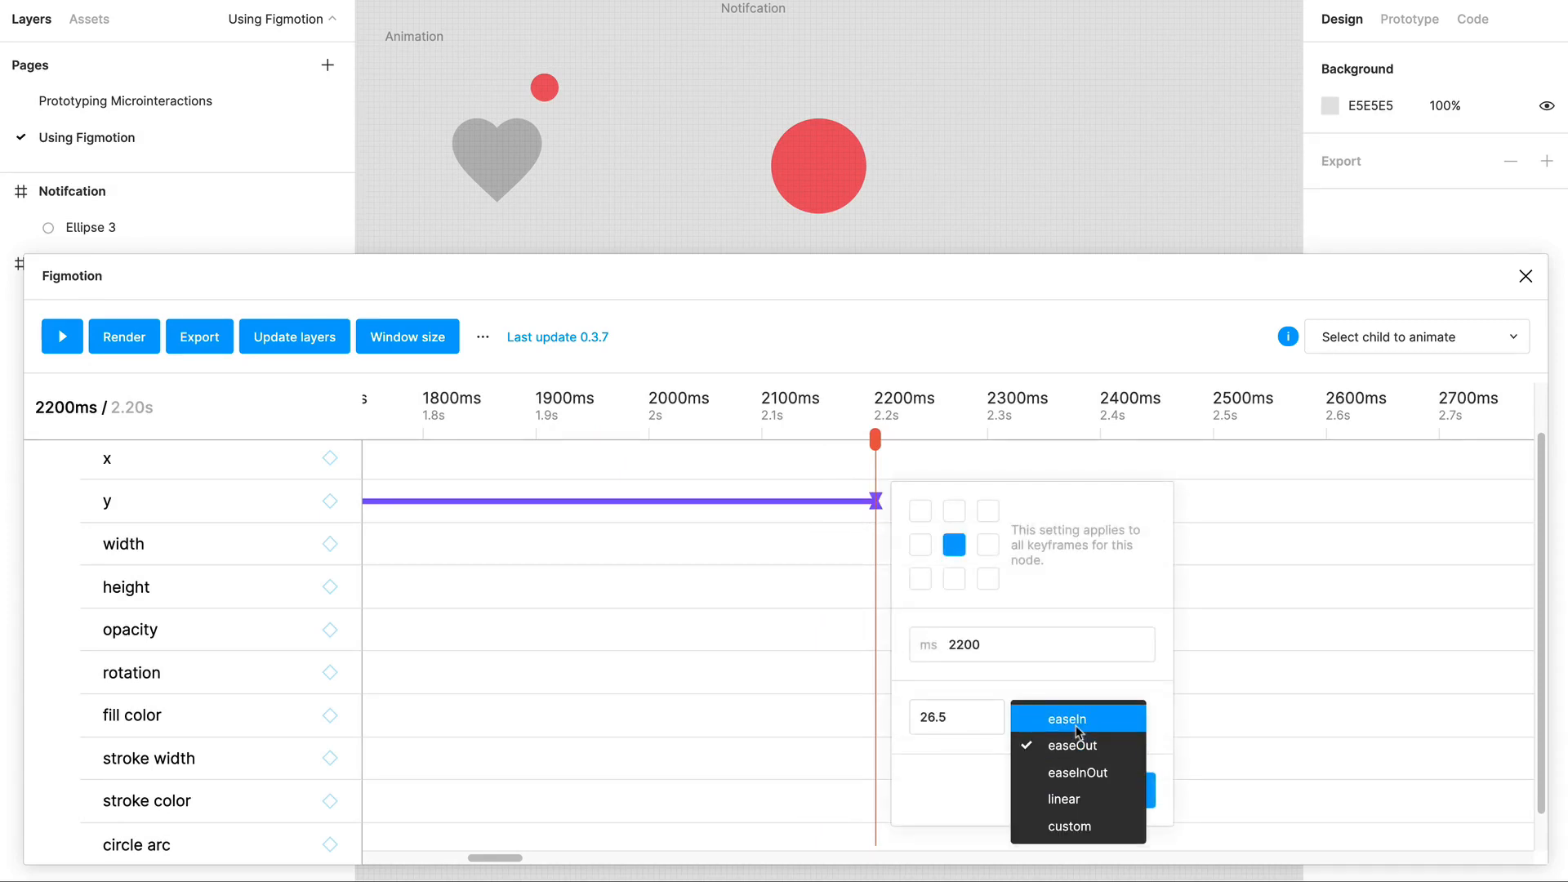
left_click(1072, 720)
left_click(1135, 790)
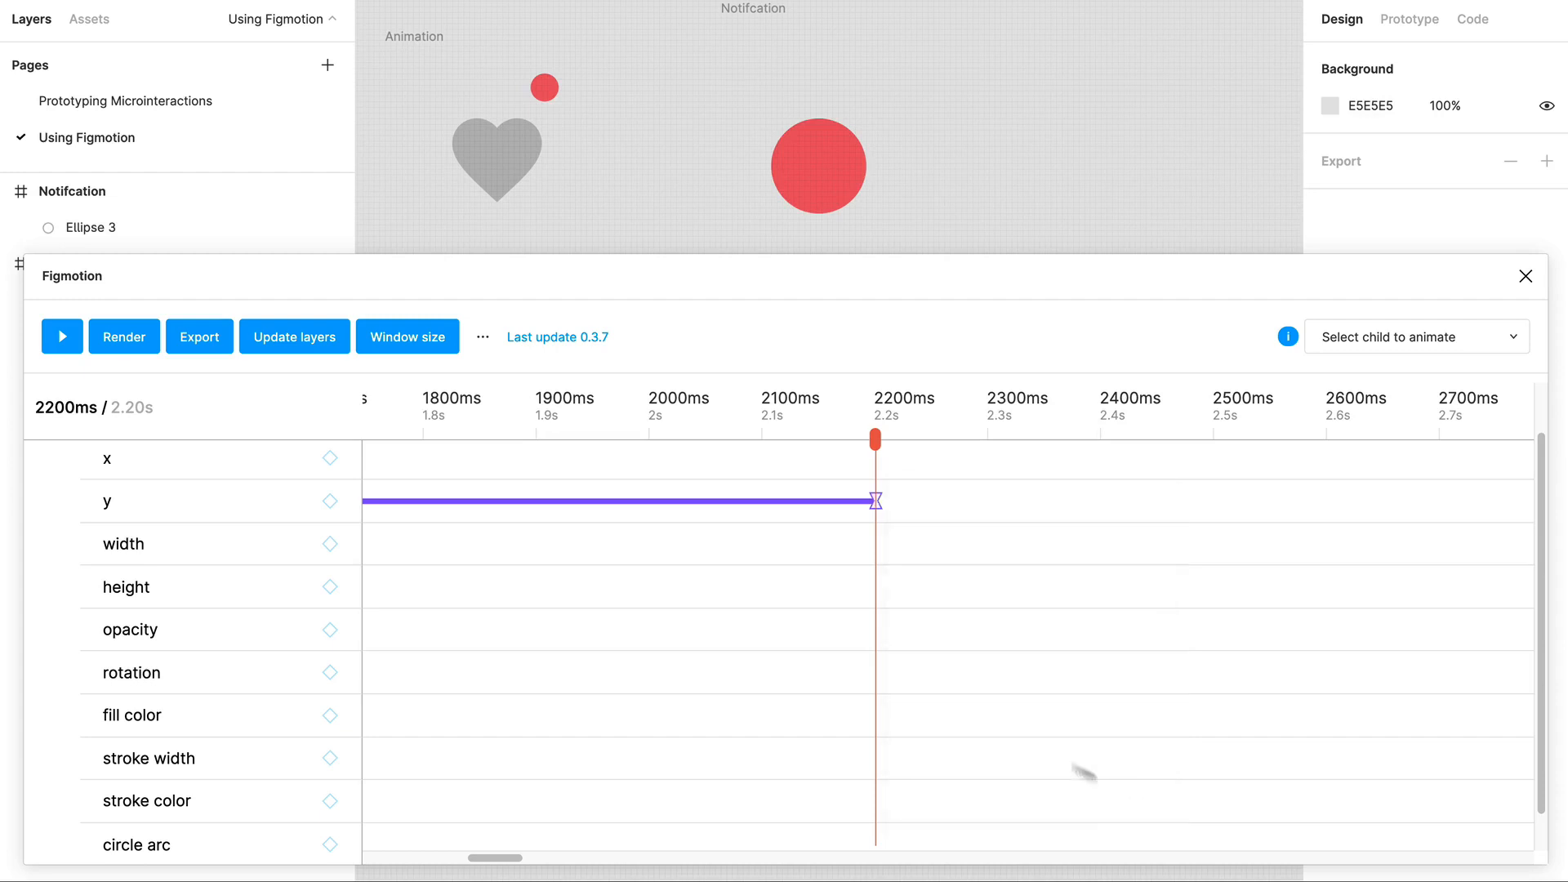
left_click(59, 345)
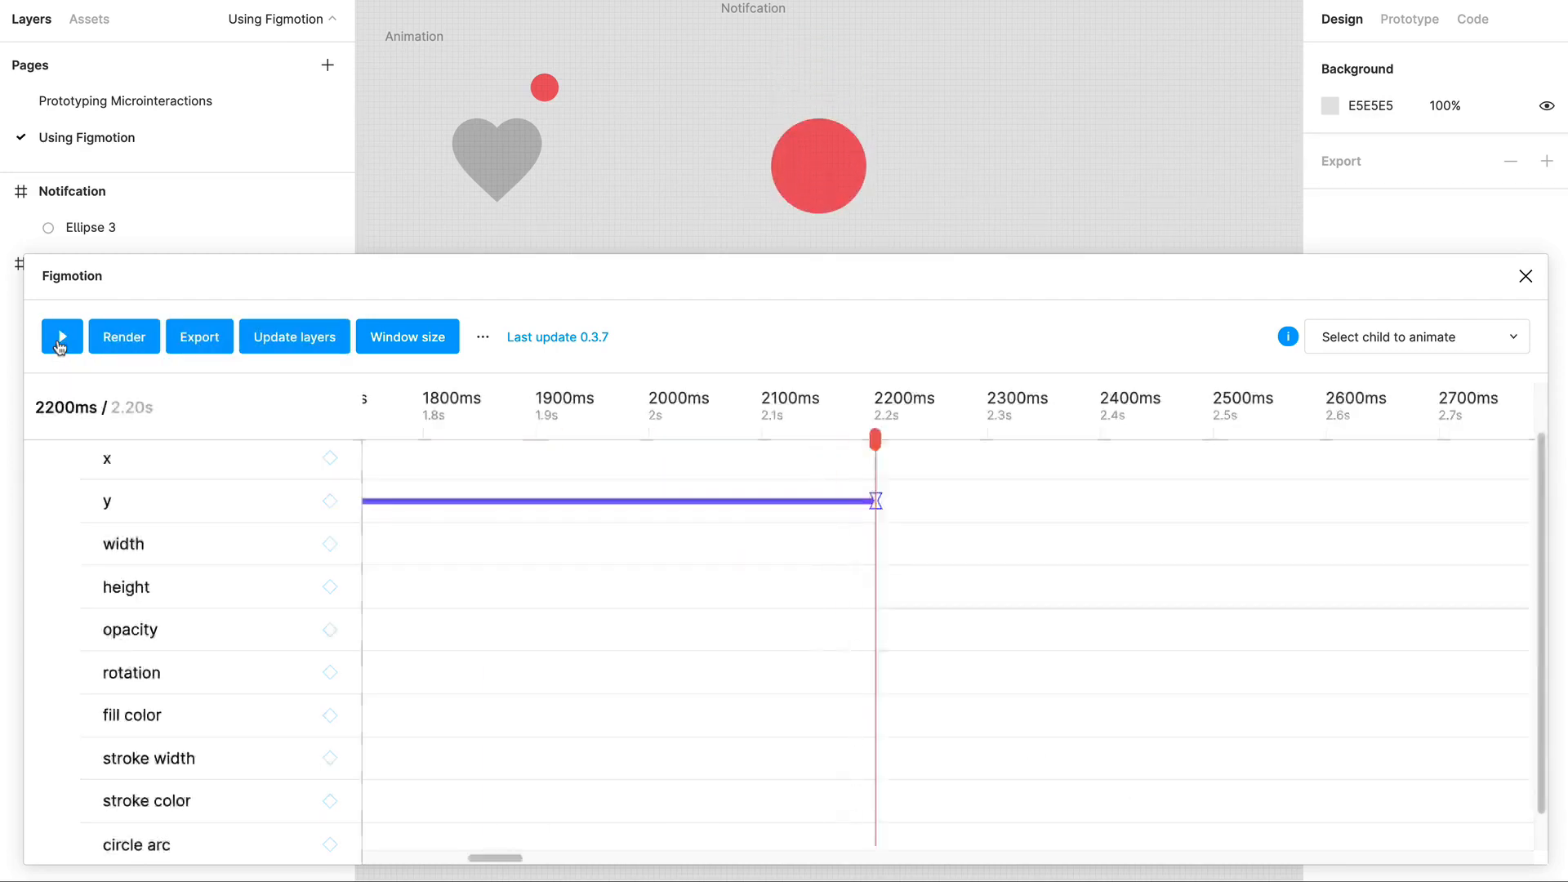
Move the y keyframe at about 1200 ms to 1100 ms, aligned with the playhead.
scroll(584, 619, "left", 10)
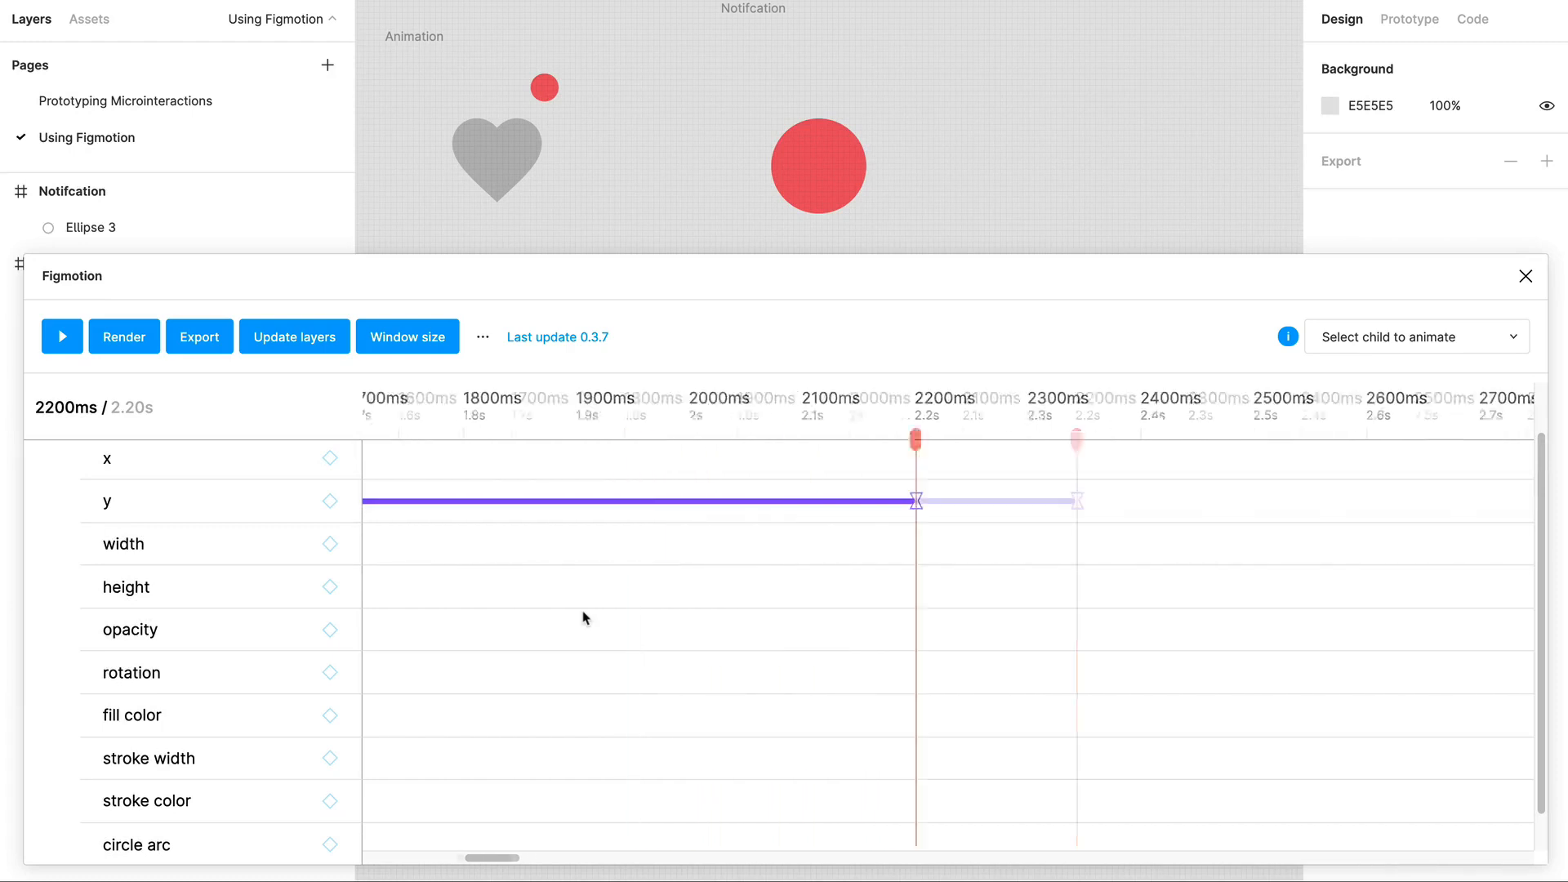
scroll(585, 618, "left", 1)
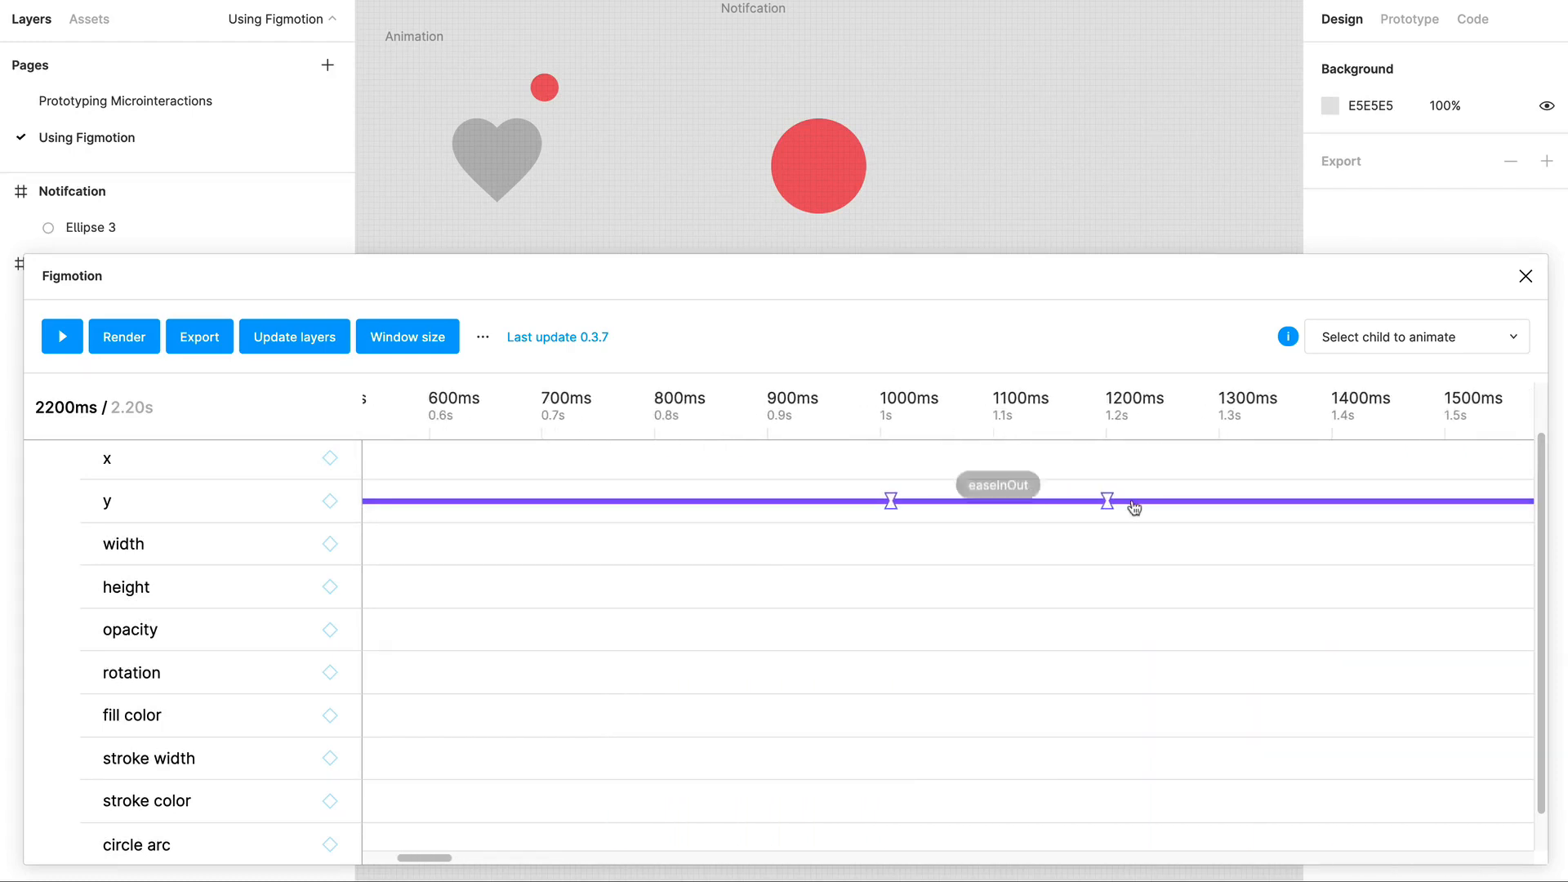
left_click_drag(1109, 506, 1006, 503)
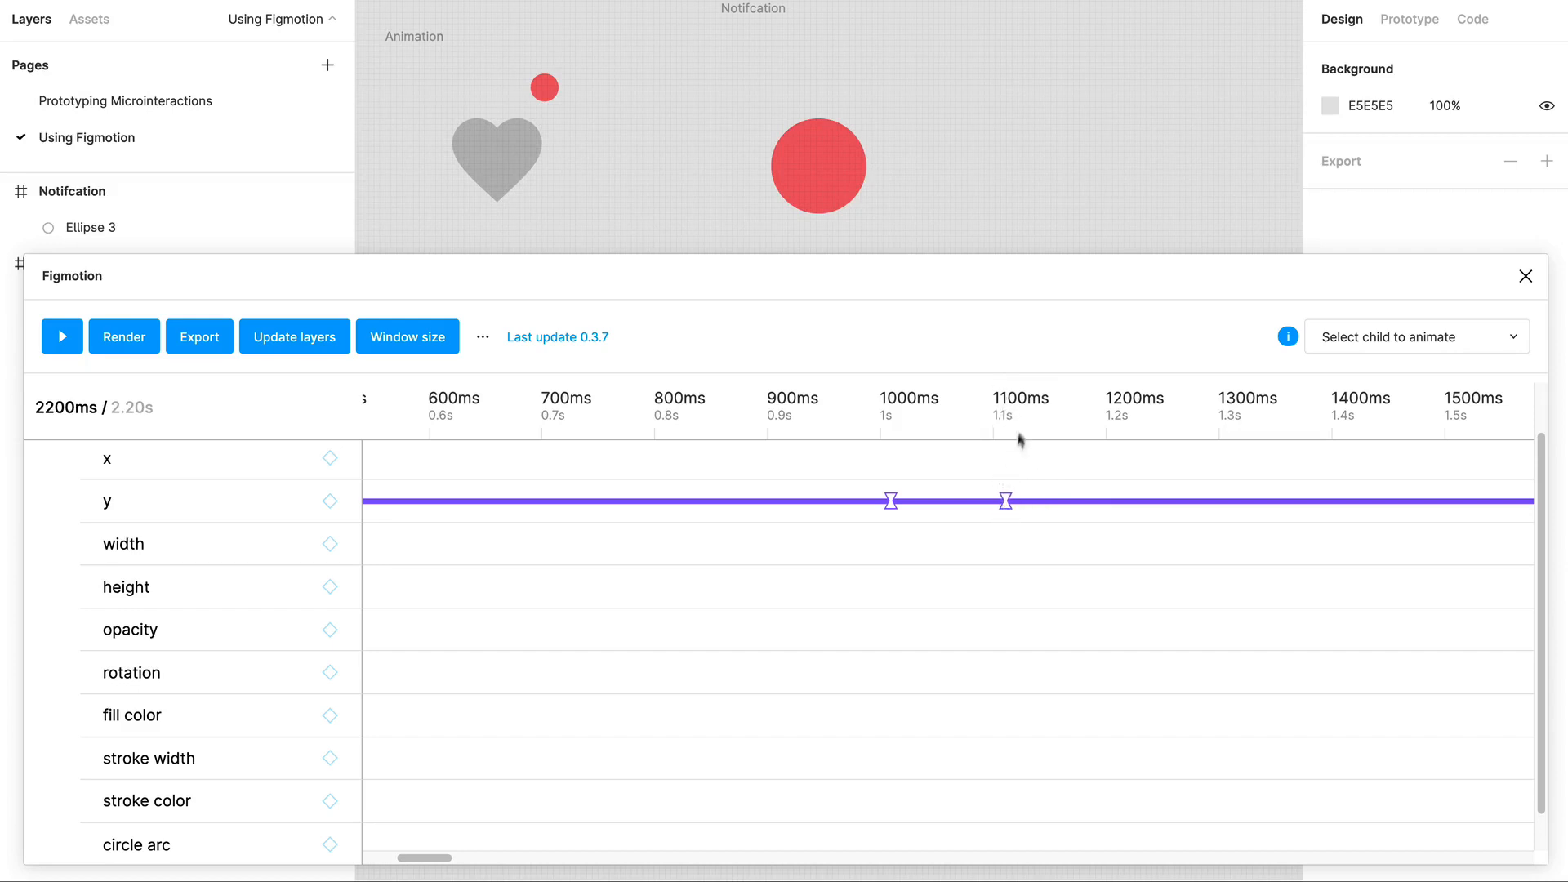
left_click(1021, 405)
scroll(1026, 504, "down", 2)
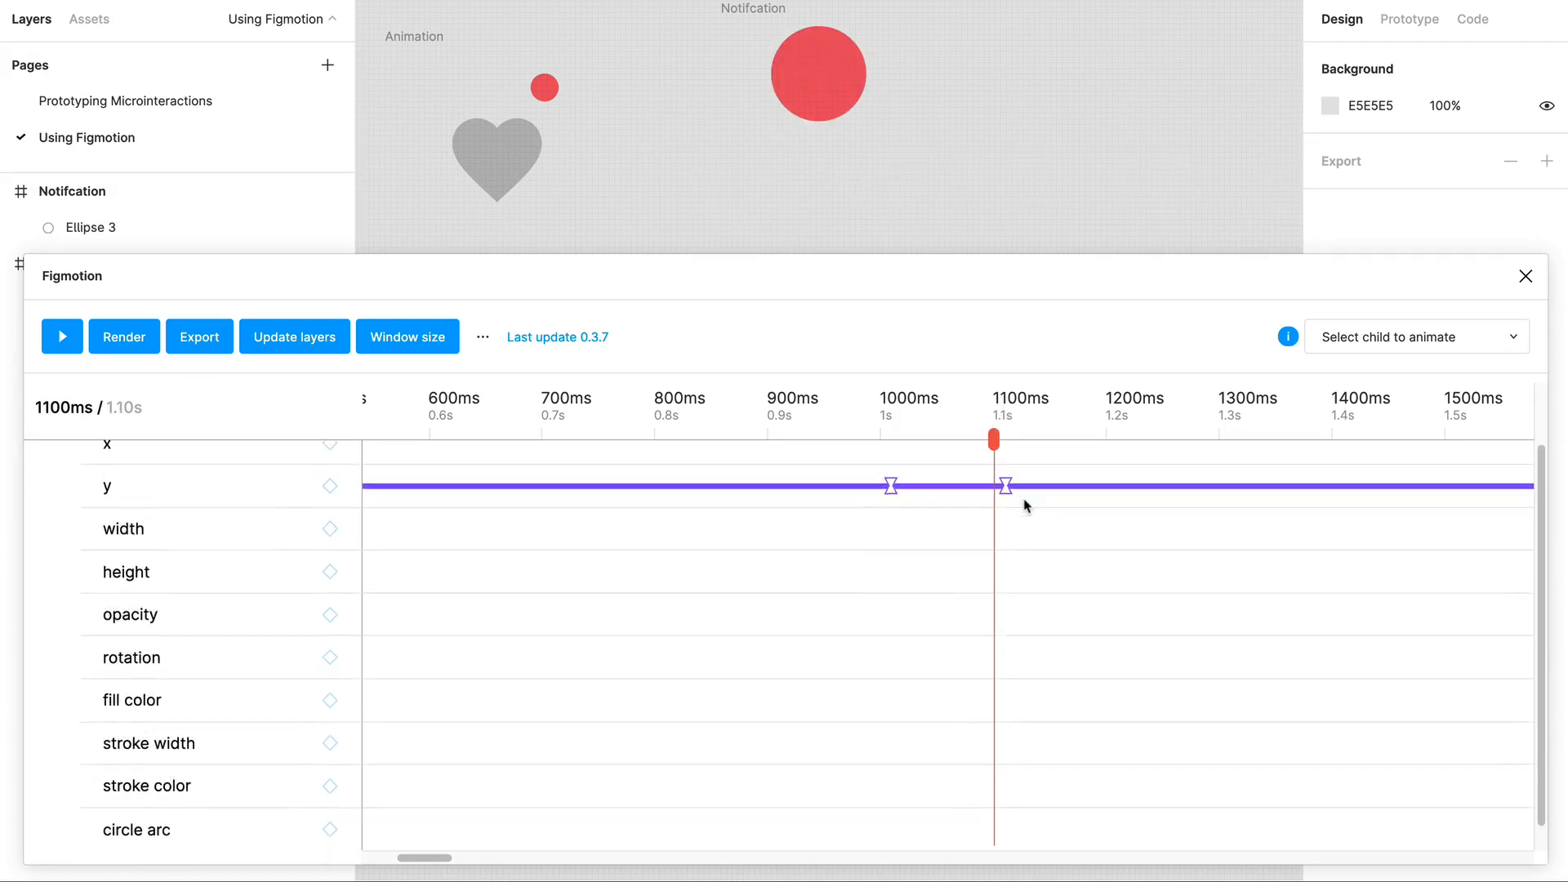
scroll(1025, 504, "up", 2)
scroll(1022, 511, "down", 1)
left_click_drag(1003, 552, 1002, 552)
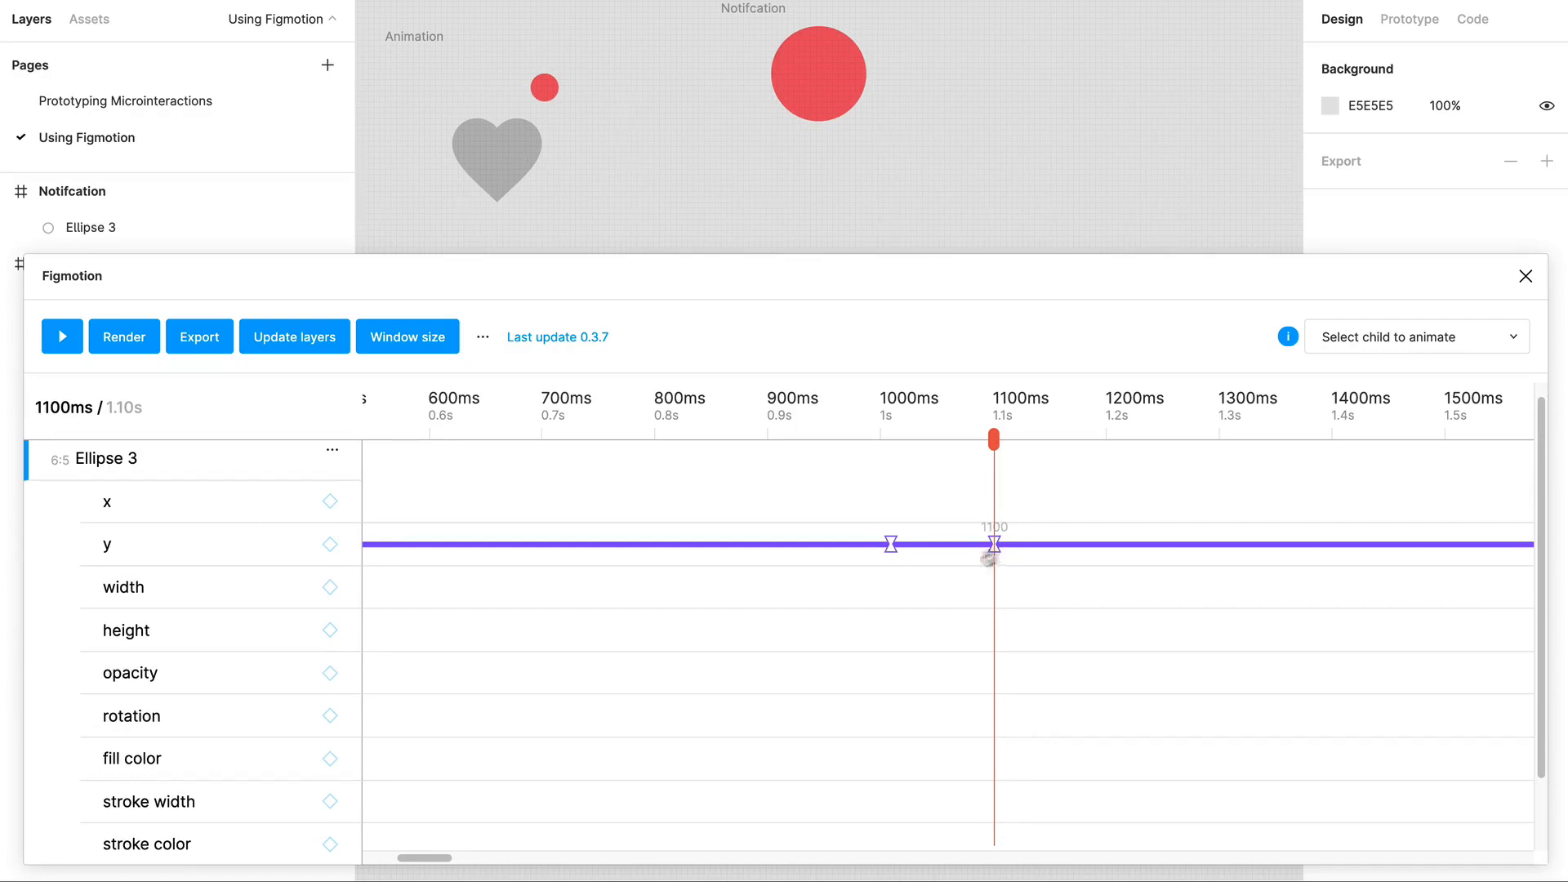
Shift the y keyframe near 1000 ms to 700 ms and the 1100 ms y keyframe to about 760 ms.
scroll(881, 561, "down", 2)
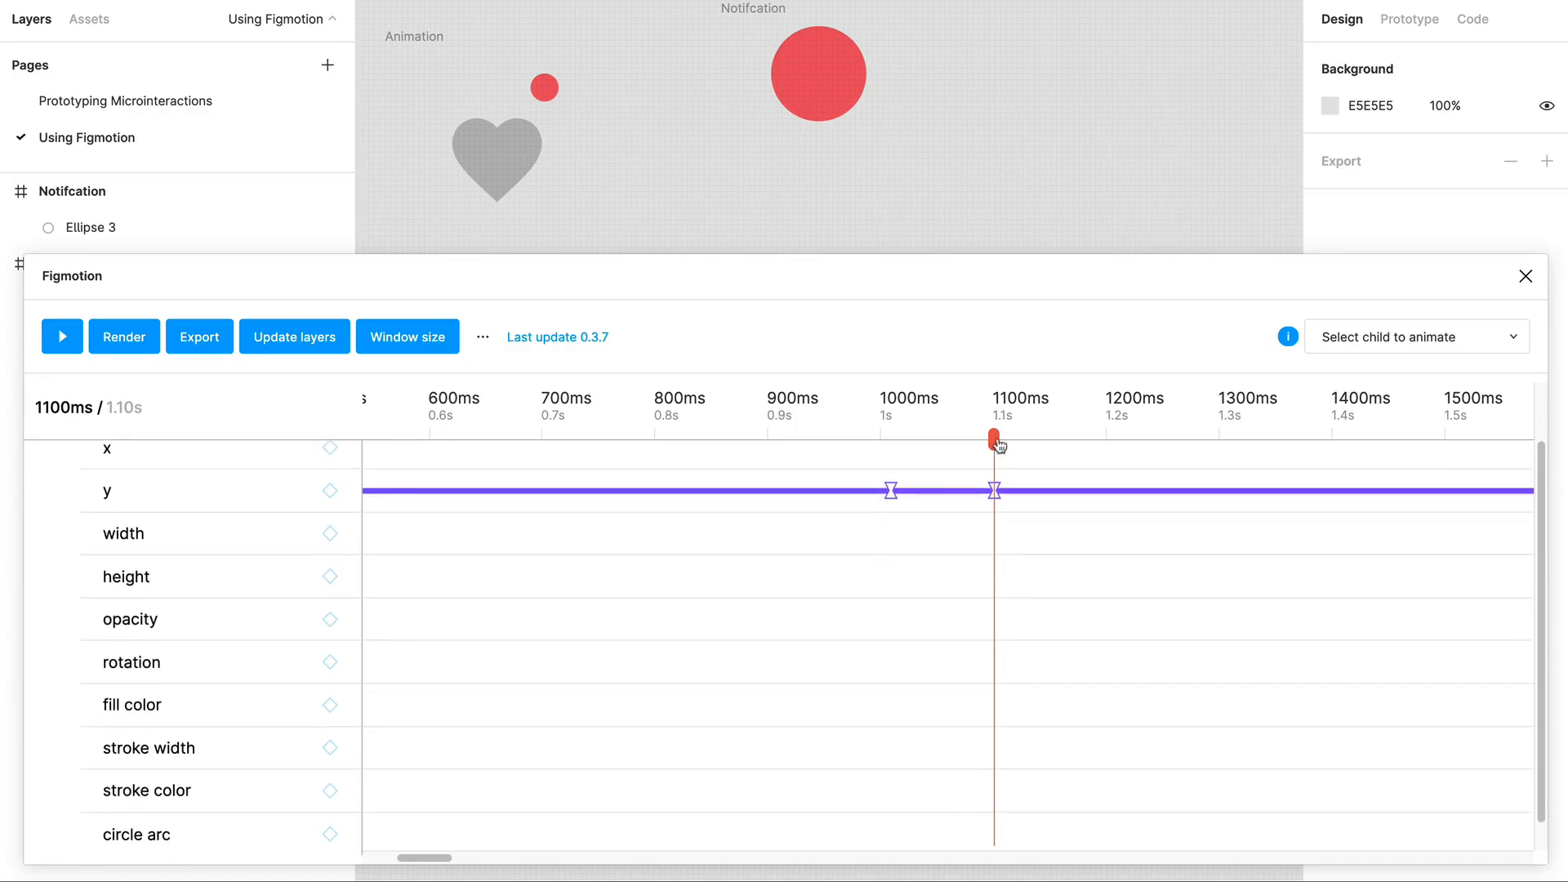
left_click_drag(997, 443, 546, 440)
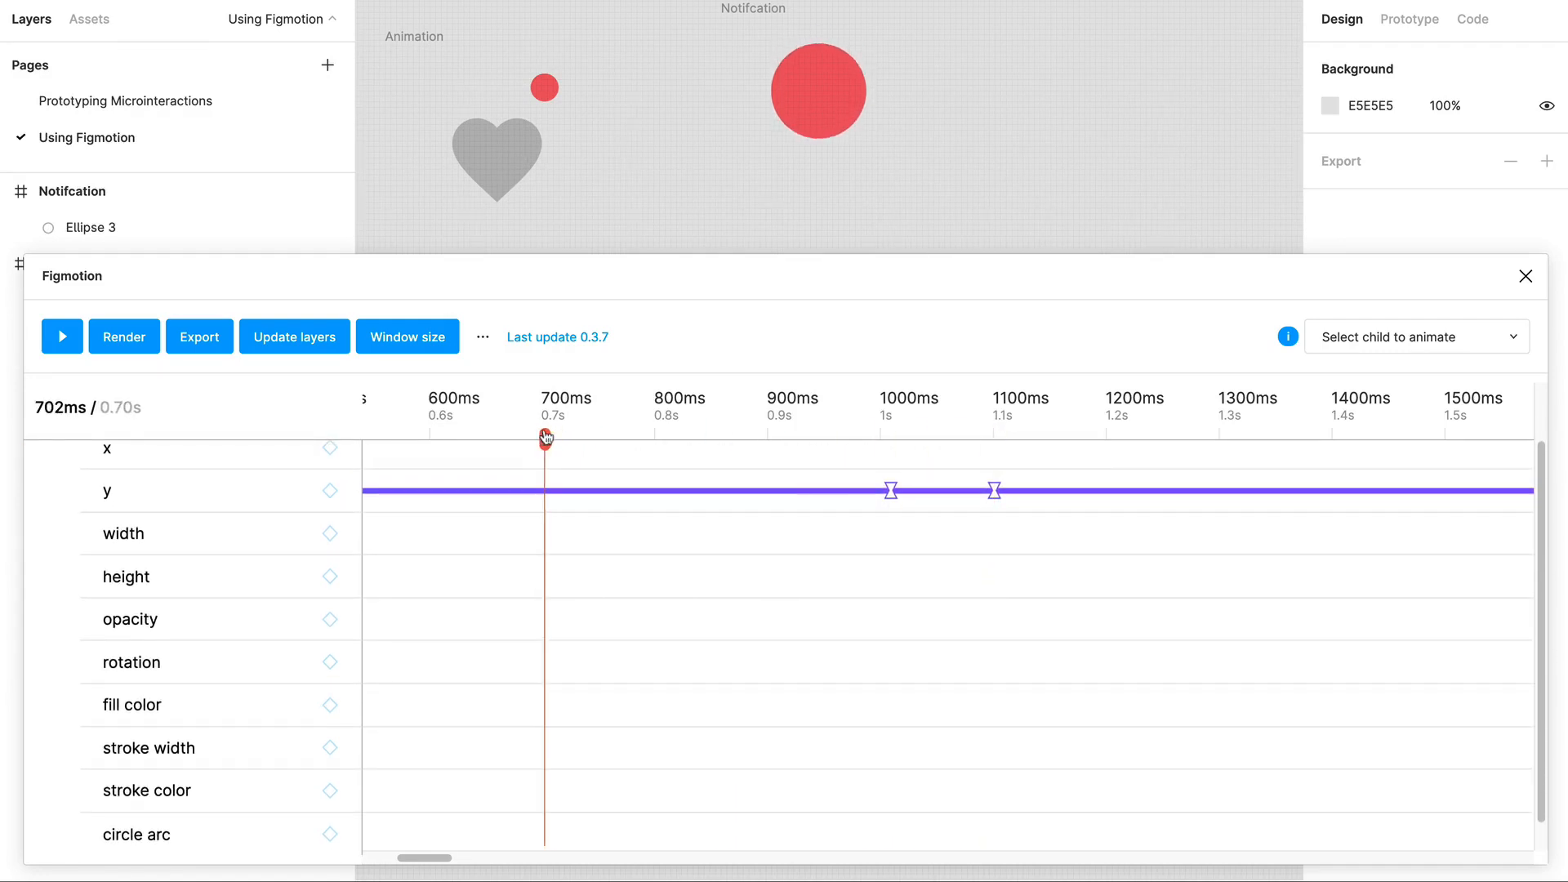
left_click_drag(888, 492, 547, 494)
left_click(588, 409)
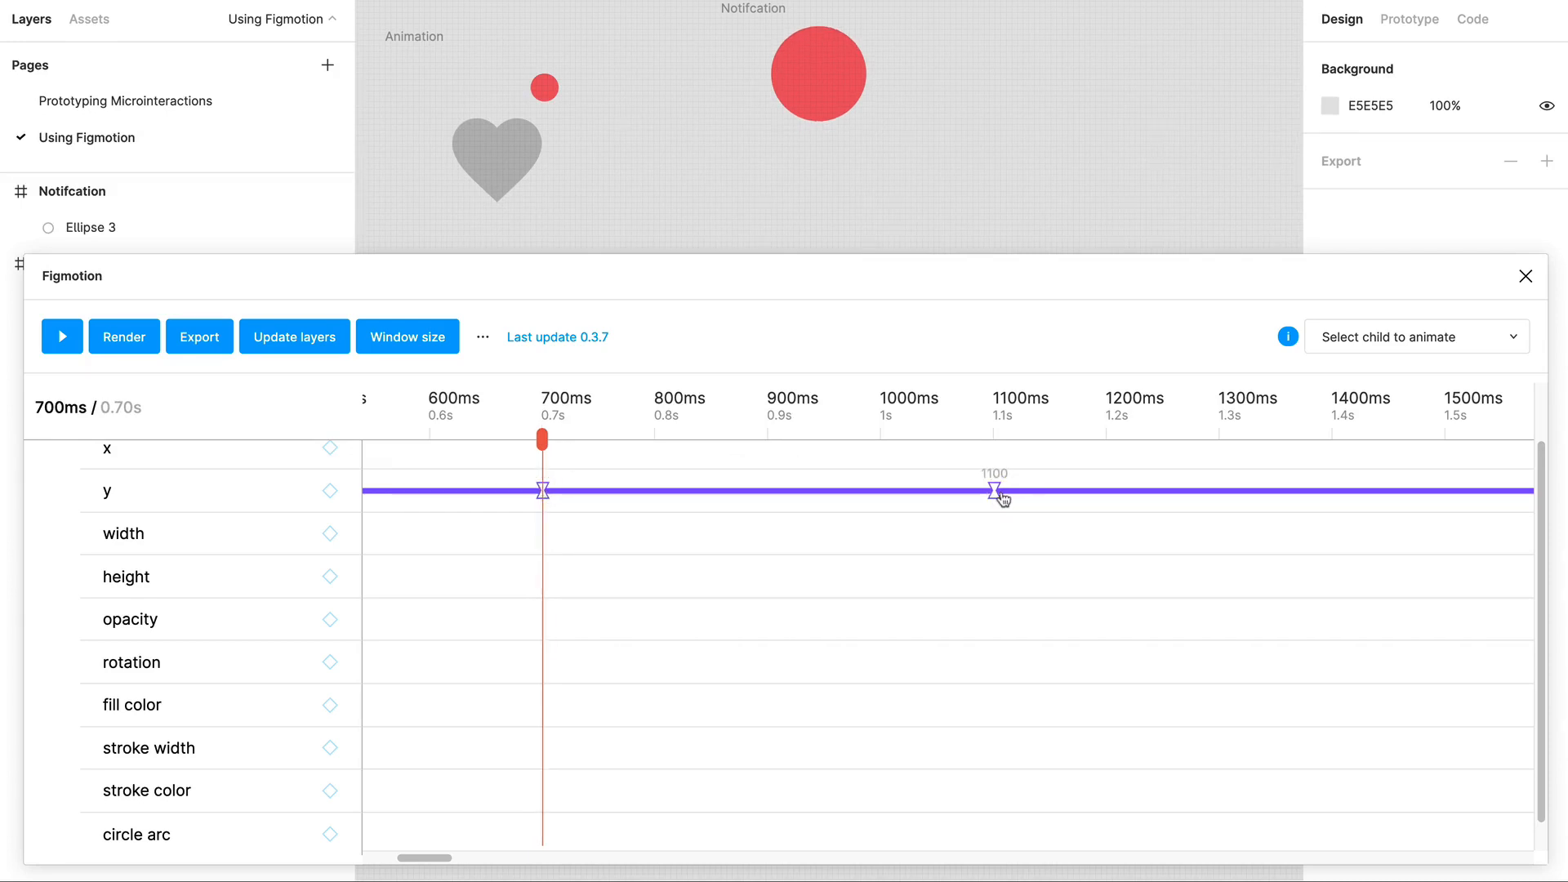
left_click_drag(1001, 497, 618, 495)
scroll(1337, 502, "up", 1)
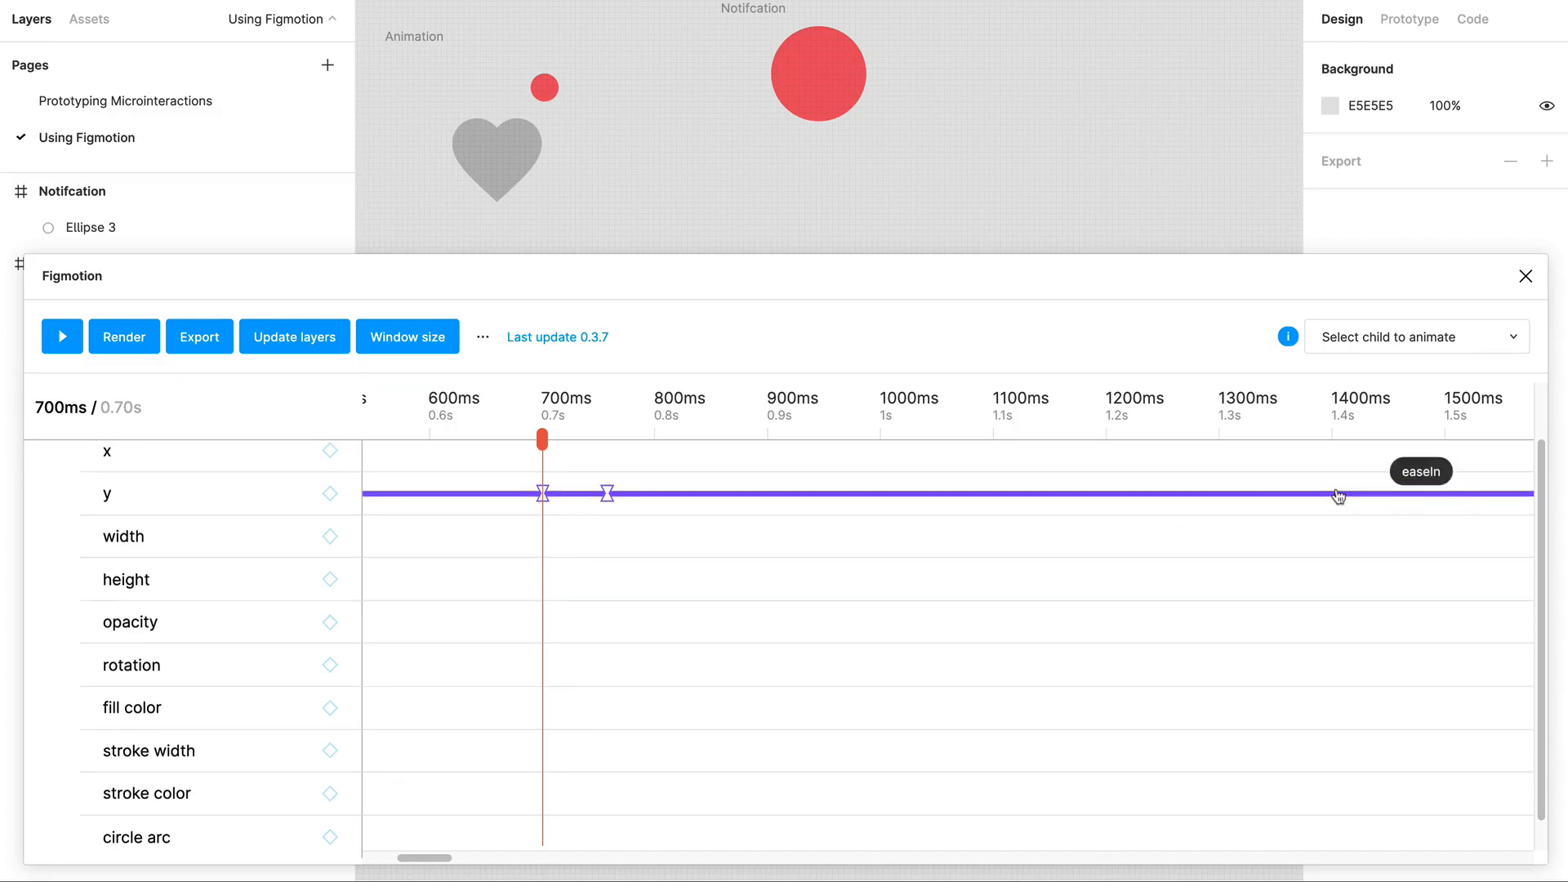
Move the final y keyframe from 2200 ms to 1200 ms, aligned with the playhead.
scroll(1334, 486, "left", 1)
left_click(1276, 410)
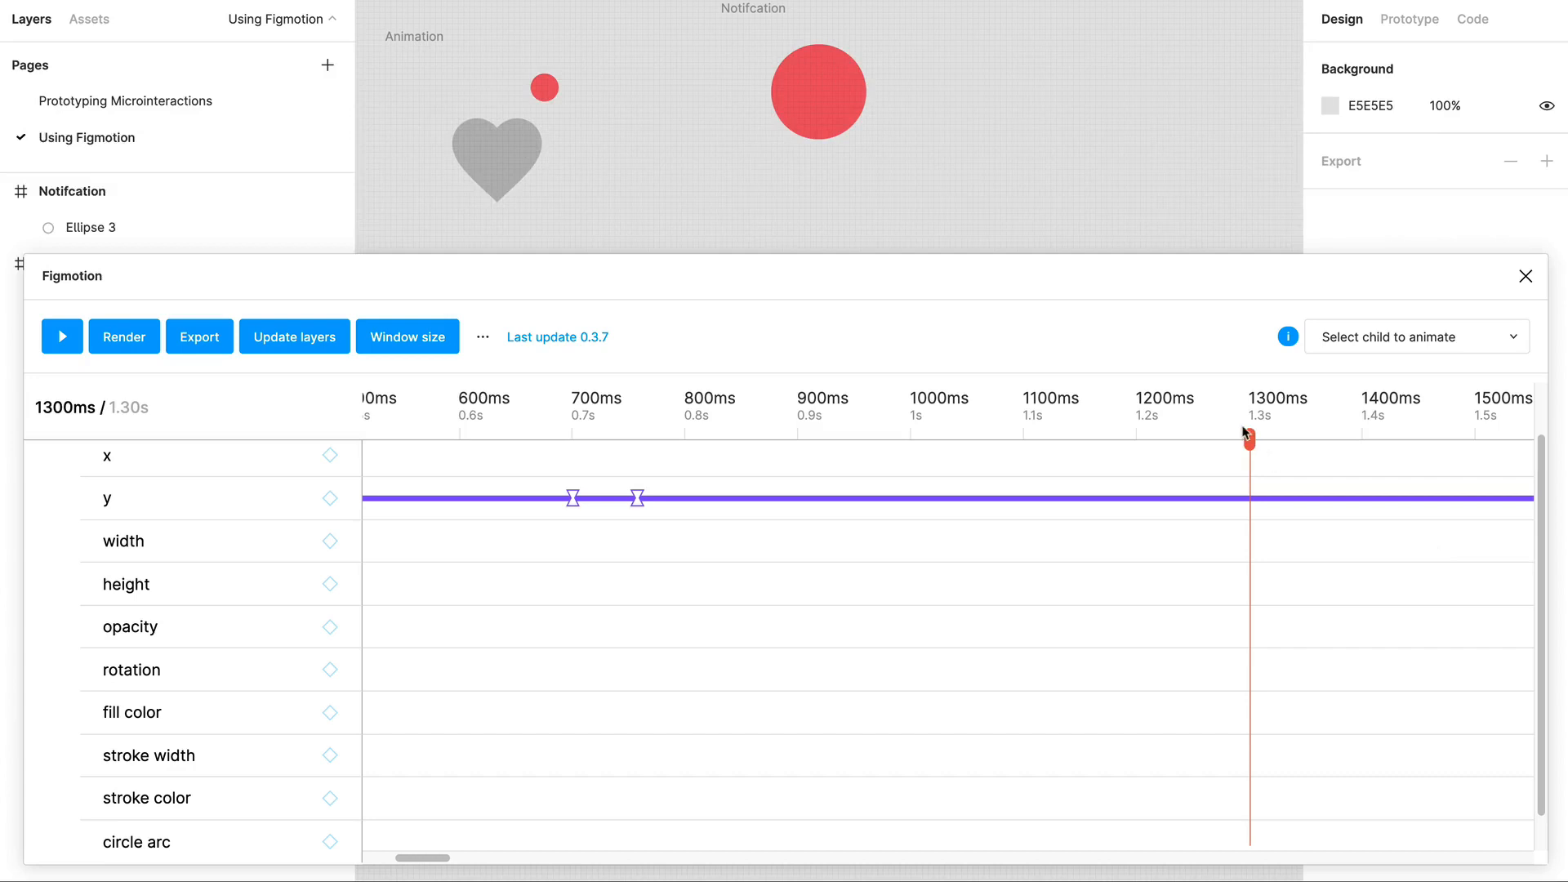
left_click(1168, 400)
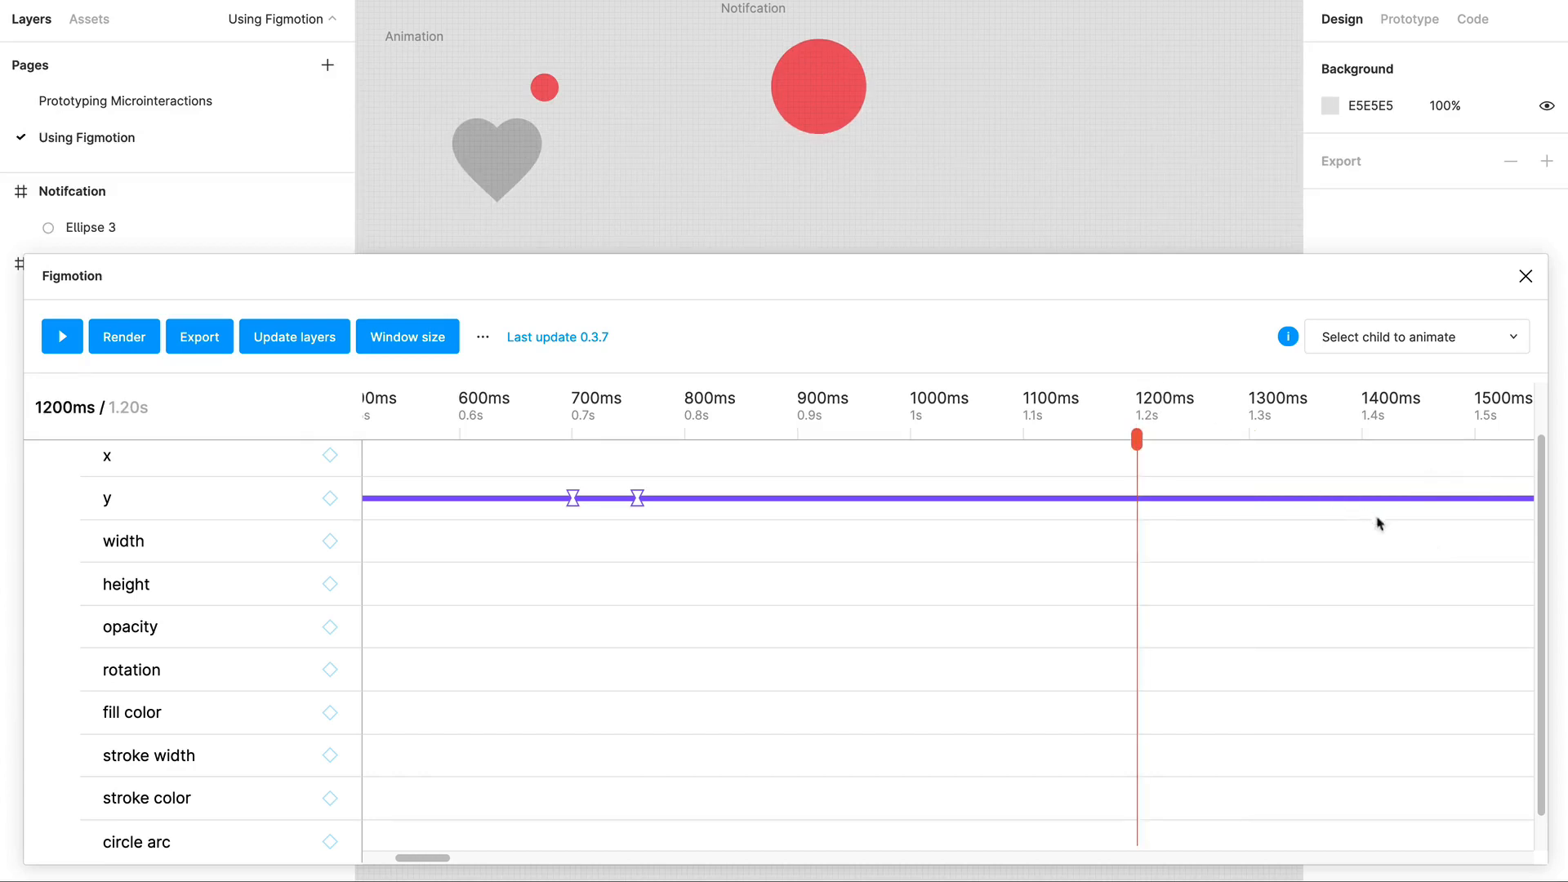
scroll(1356, 521, "left", 5)
scroll(1350, 520, "right", 8)
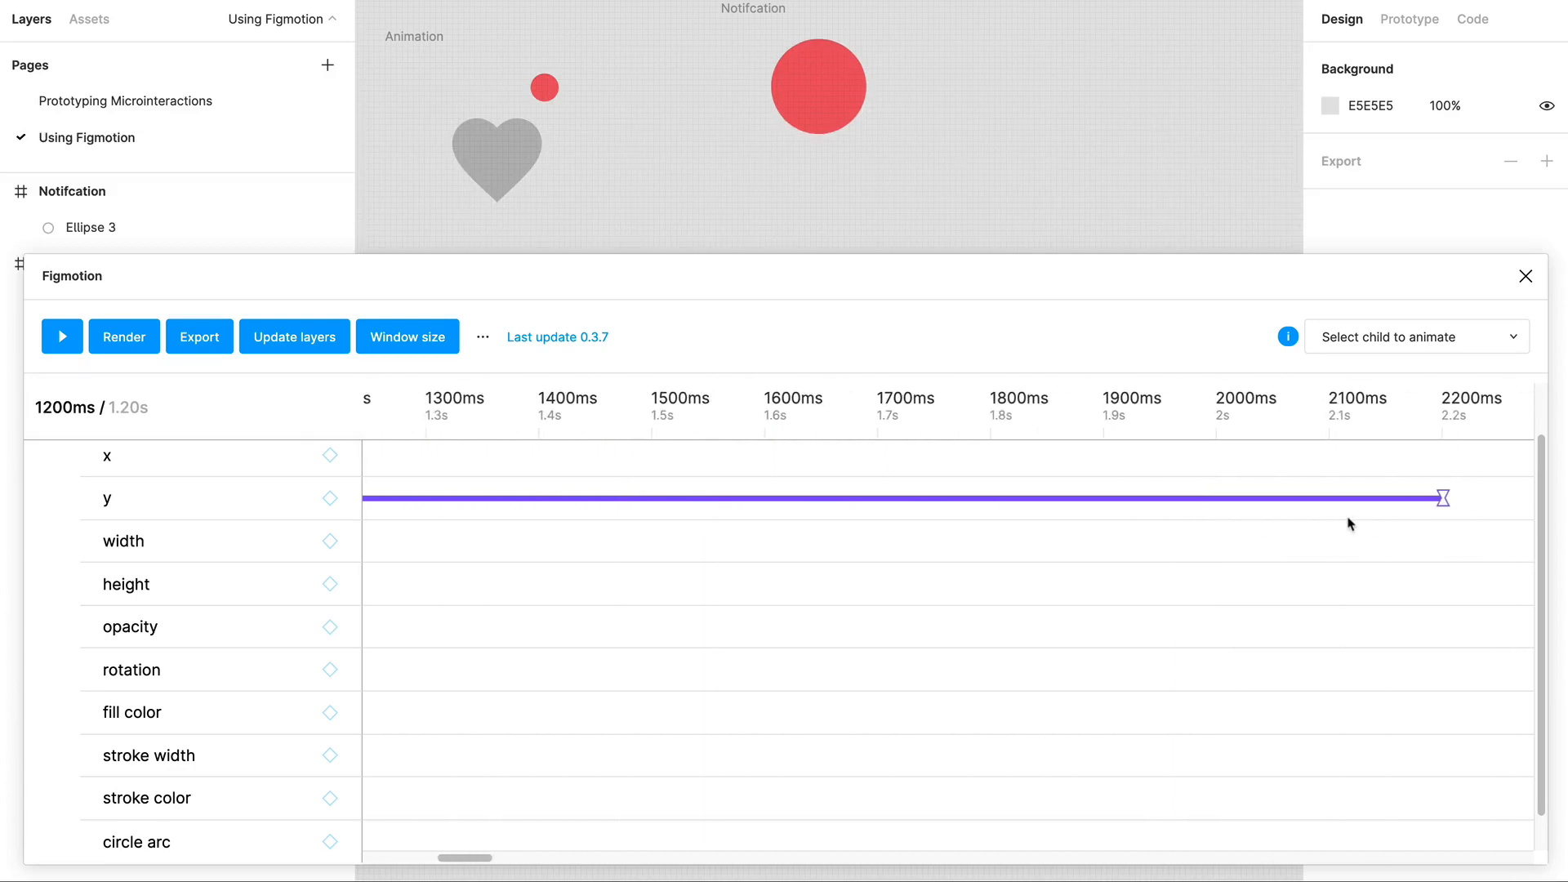
left_click_drag(1439, 514, 495, 527)
scroll(499, 527, "left", 3)
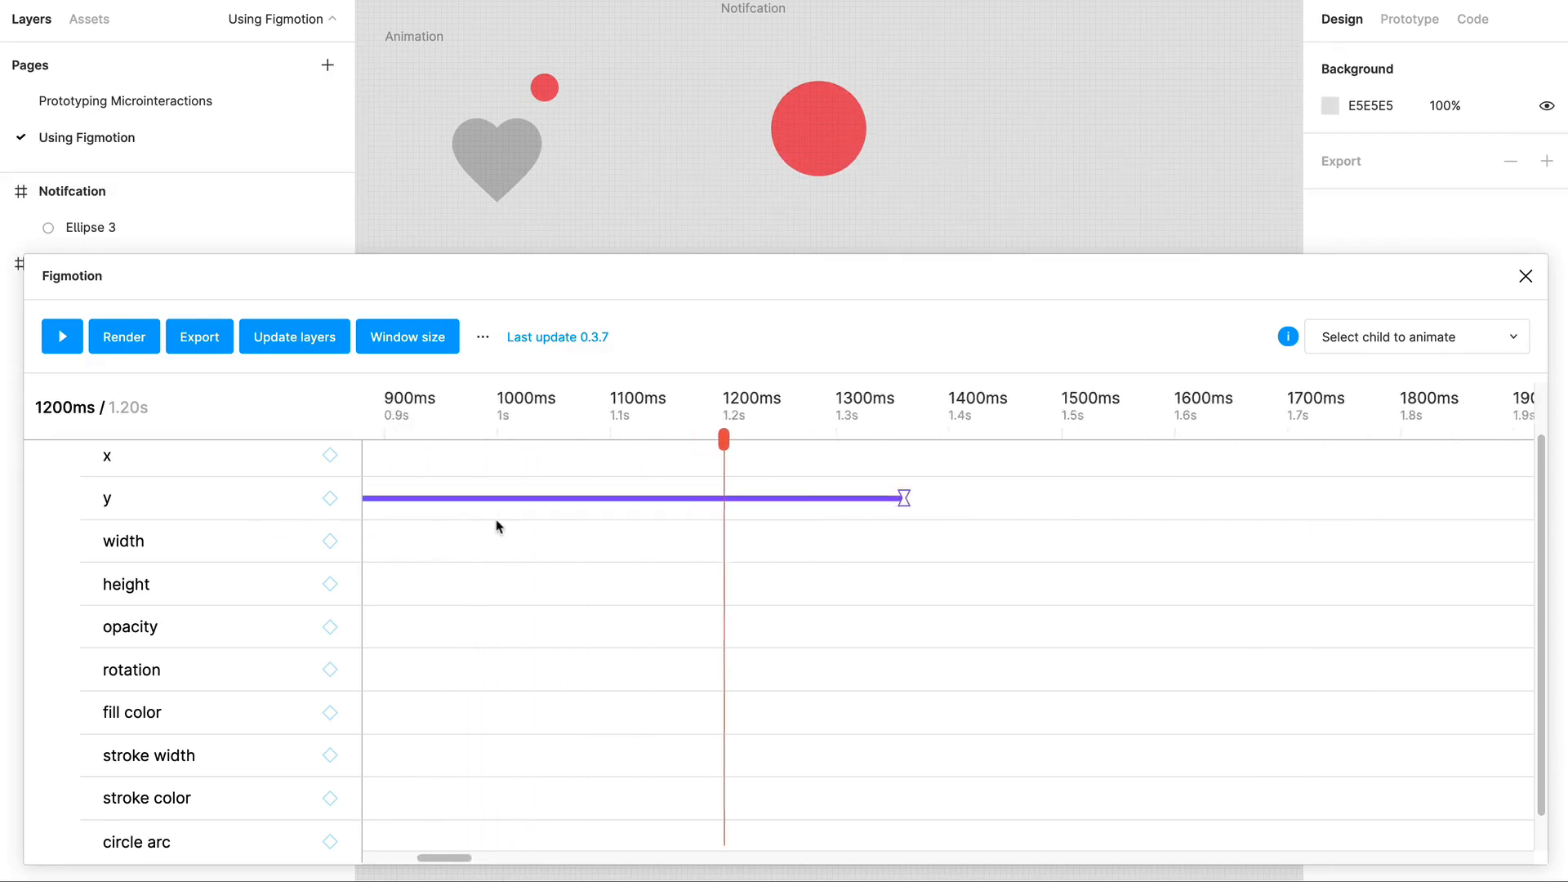
scroll(498, 527, "left", 1)
left_click_drag(969, 501, 794, 498)
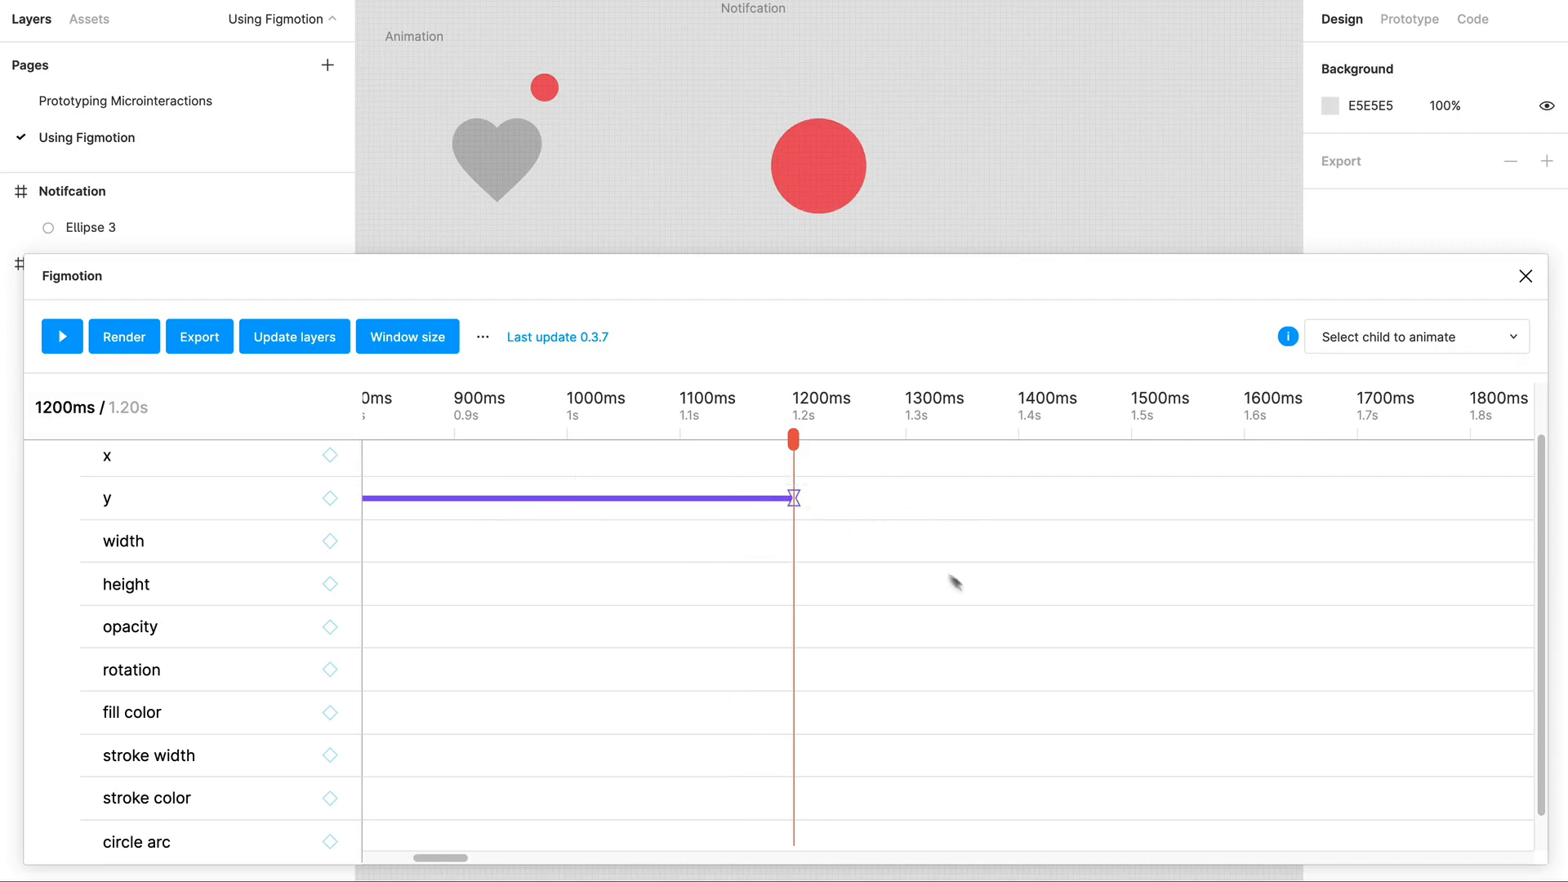
Play back the retimed circle animation several times to check its faster rise, hold and return.
scroll(720, 602, "left", 5)
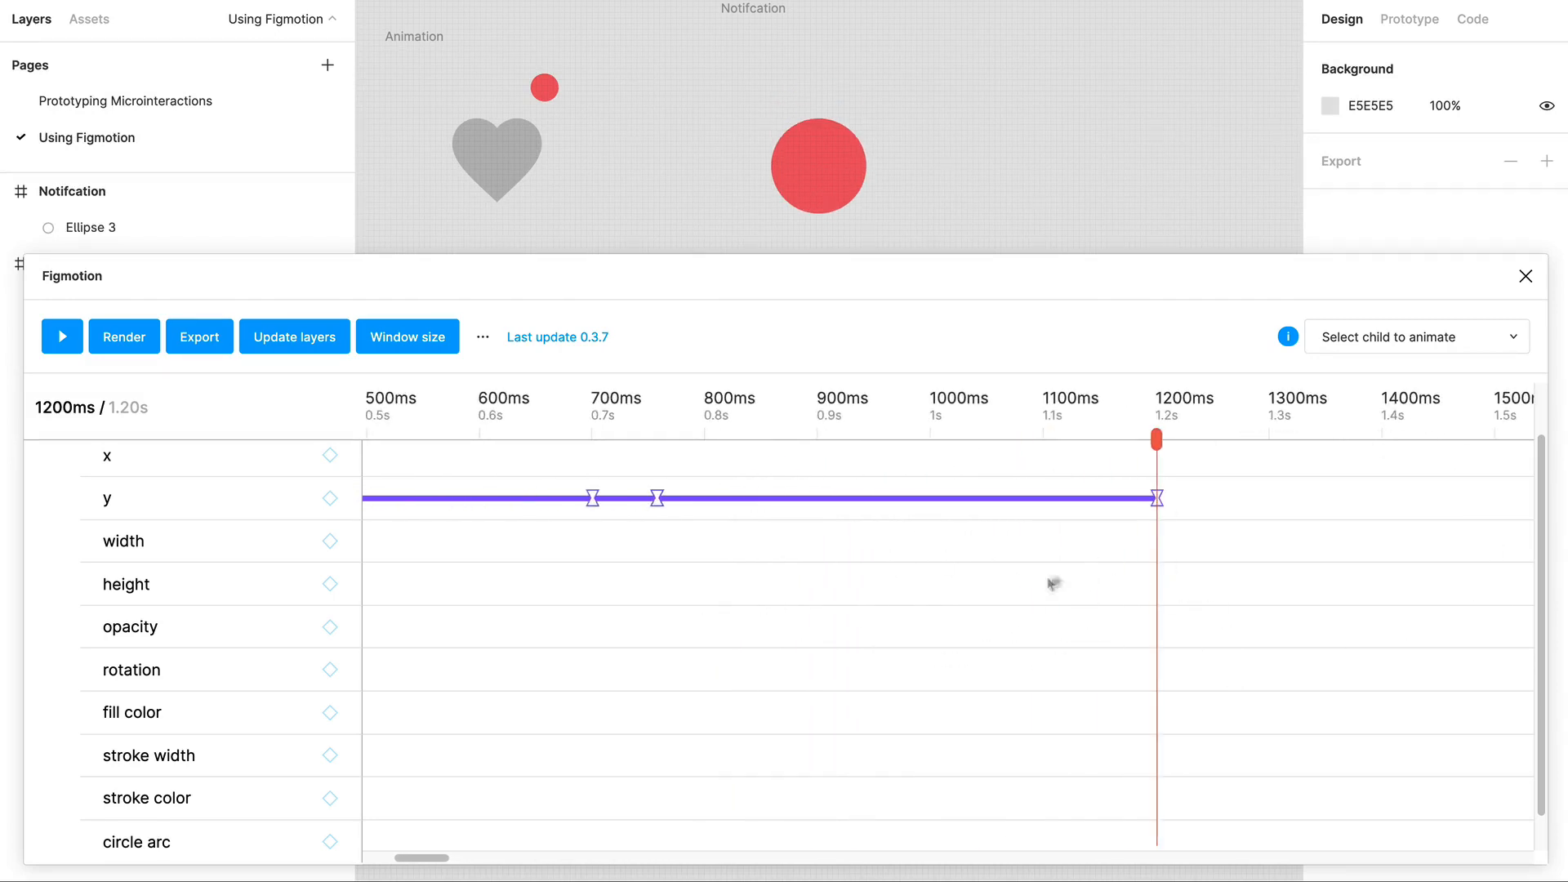
scroll(1050, 584, "left", 8)
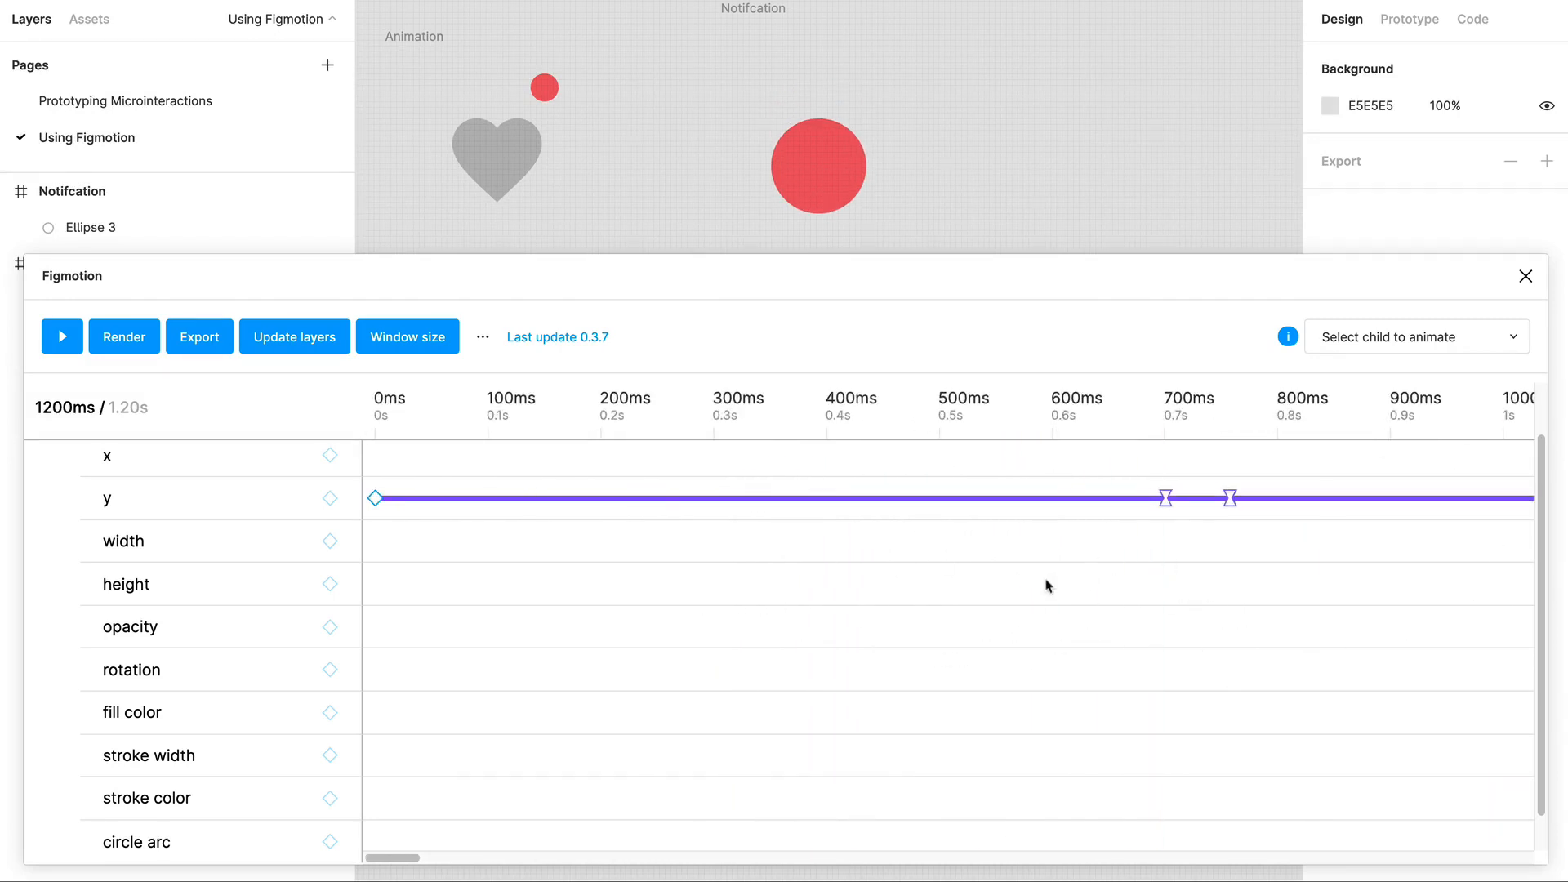
left_click(64, 339)
left_click(65, 343)
left_click(64, 338)
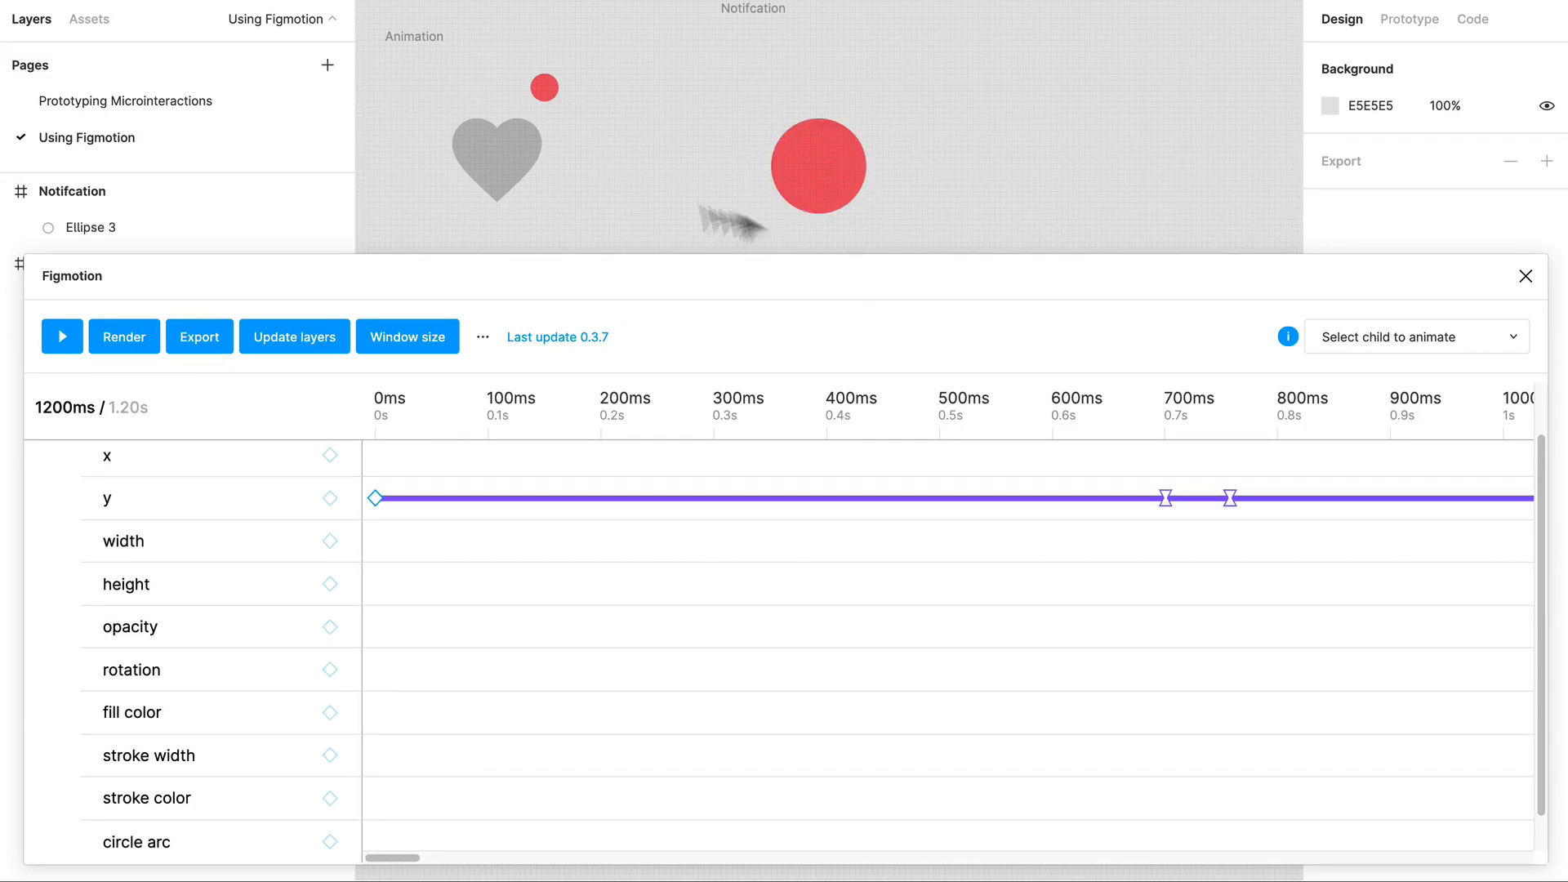
Close Figmotion, reopen it for the Animation frame, and expand the Ellipse 2 layer's keyframe tracks.
left_click(1525, 277)
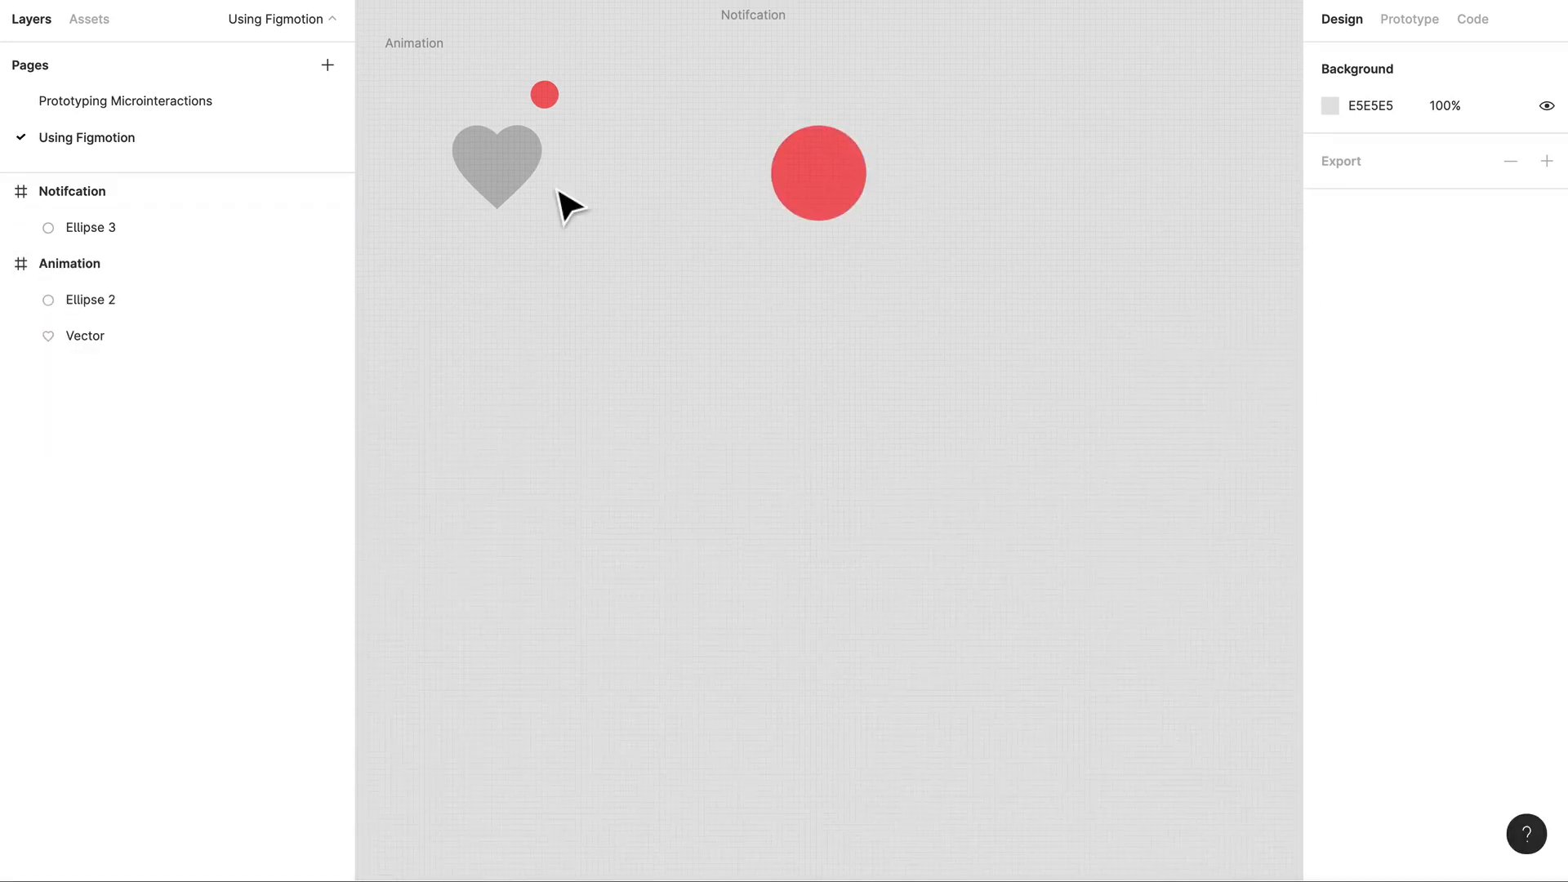
left_click(447, 69)
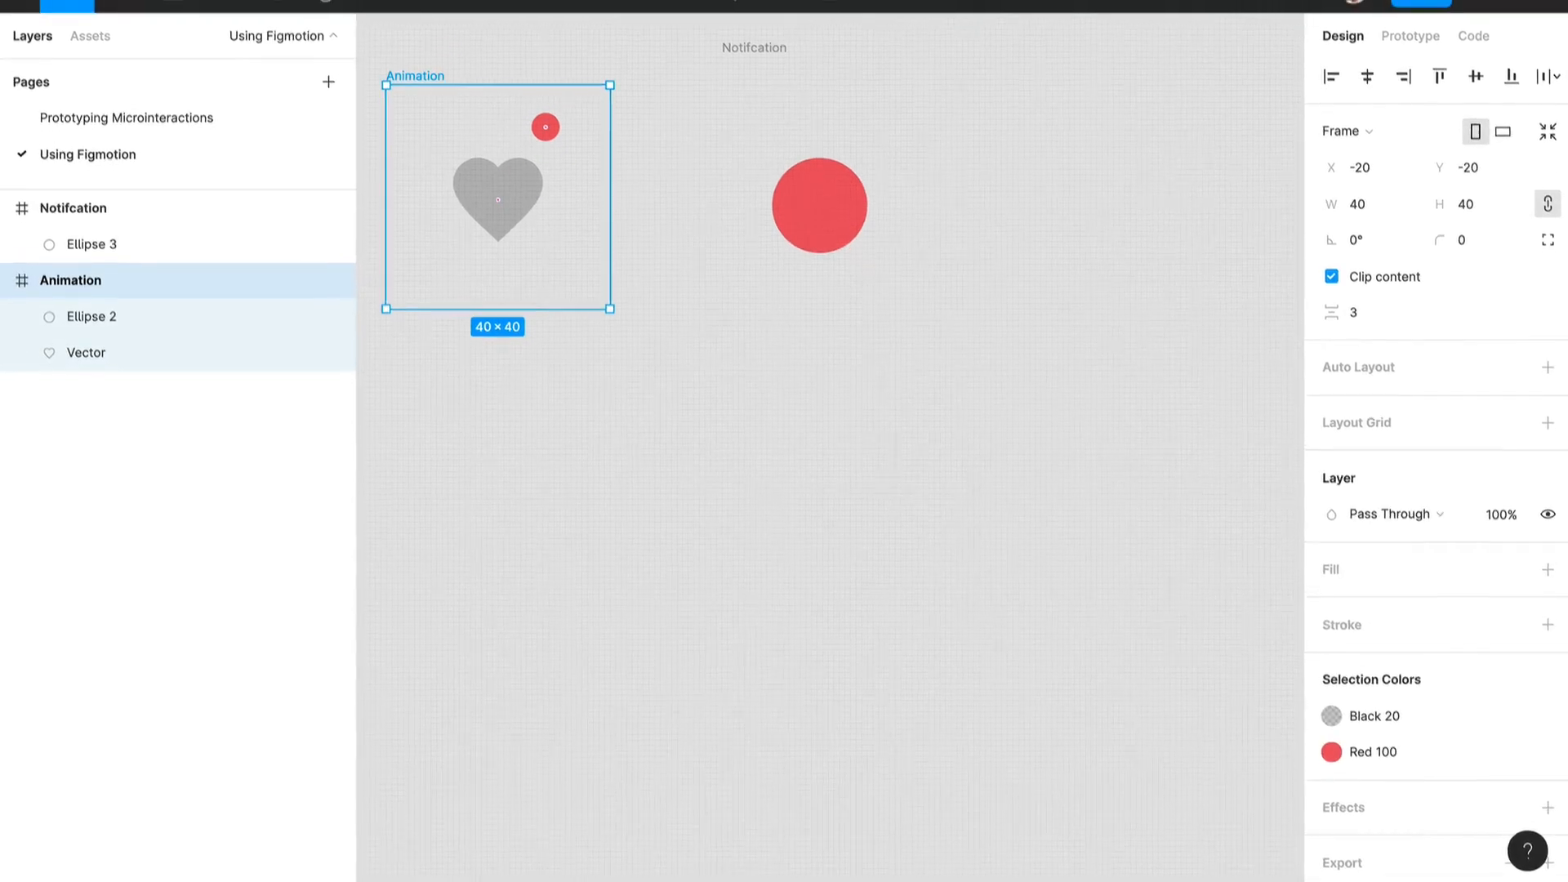
left_click(542, 11)
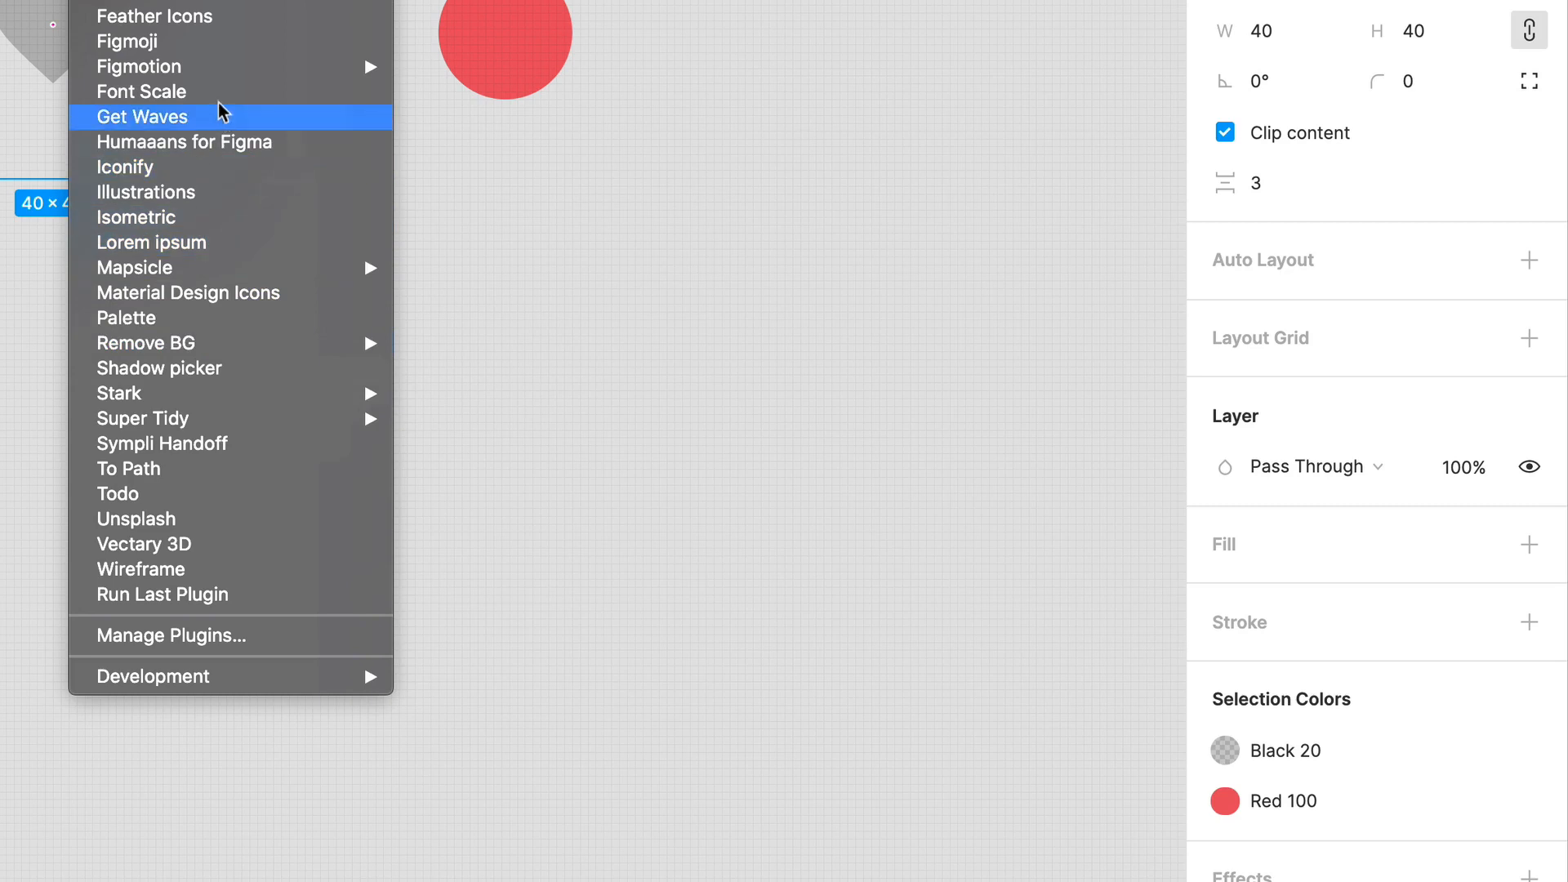
mouse_move(217, 70)
left_click(439, 95)
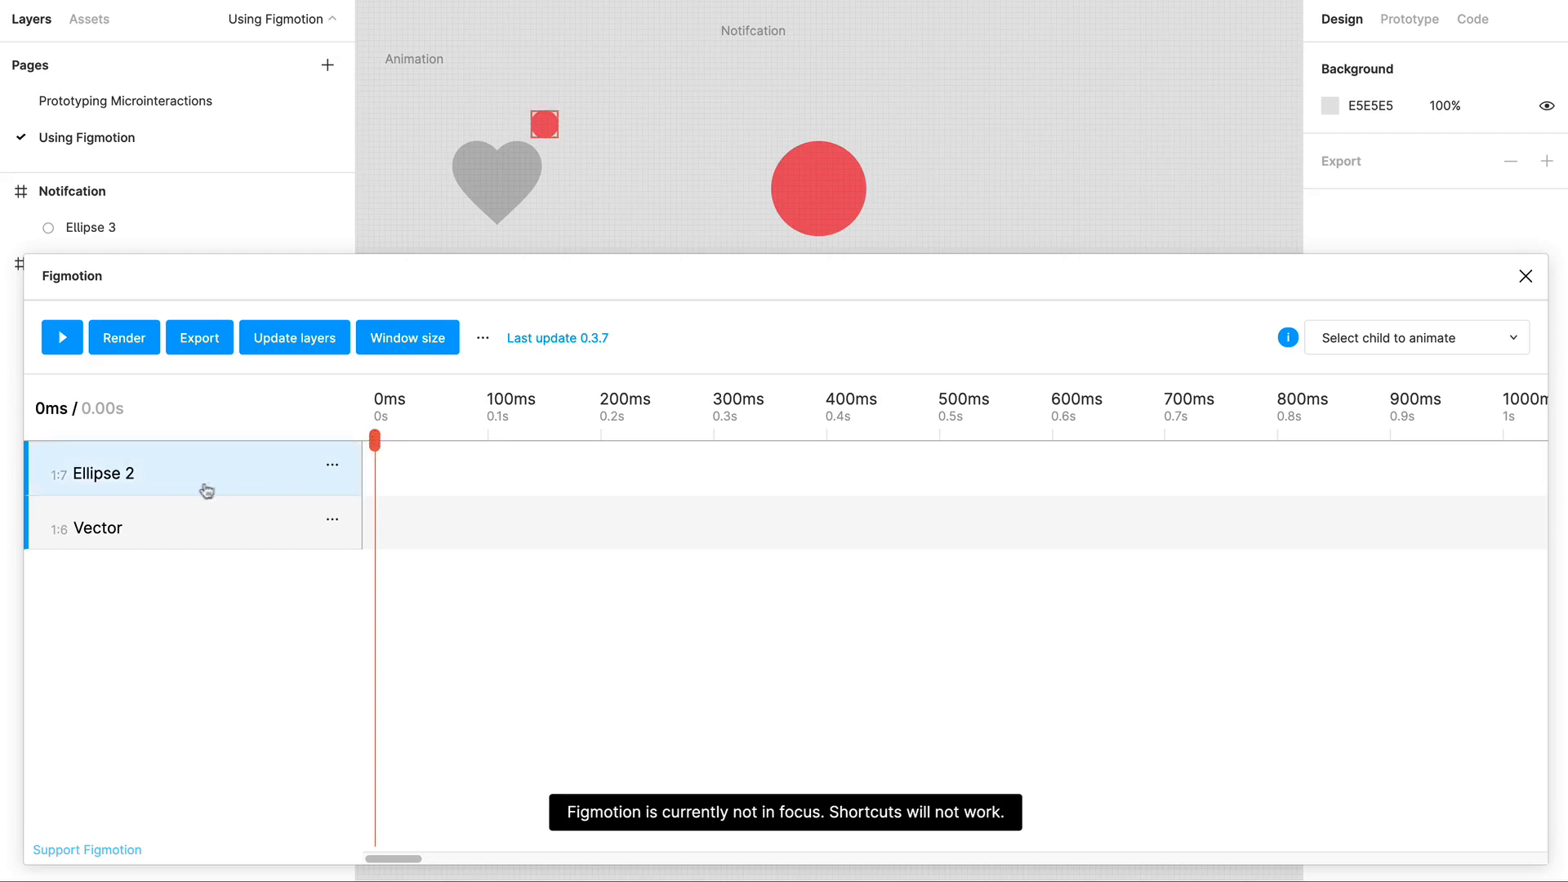
left_click(199, 492)
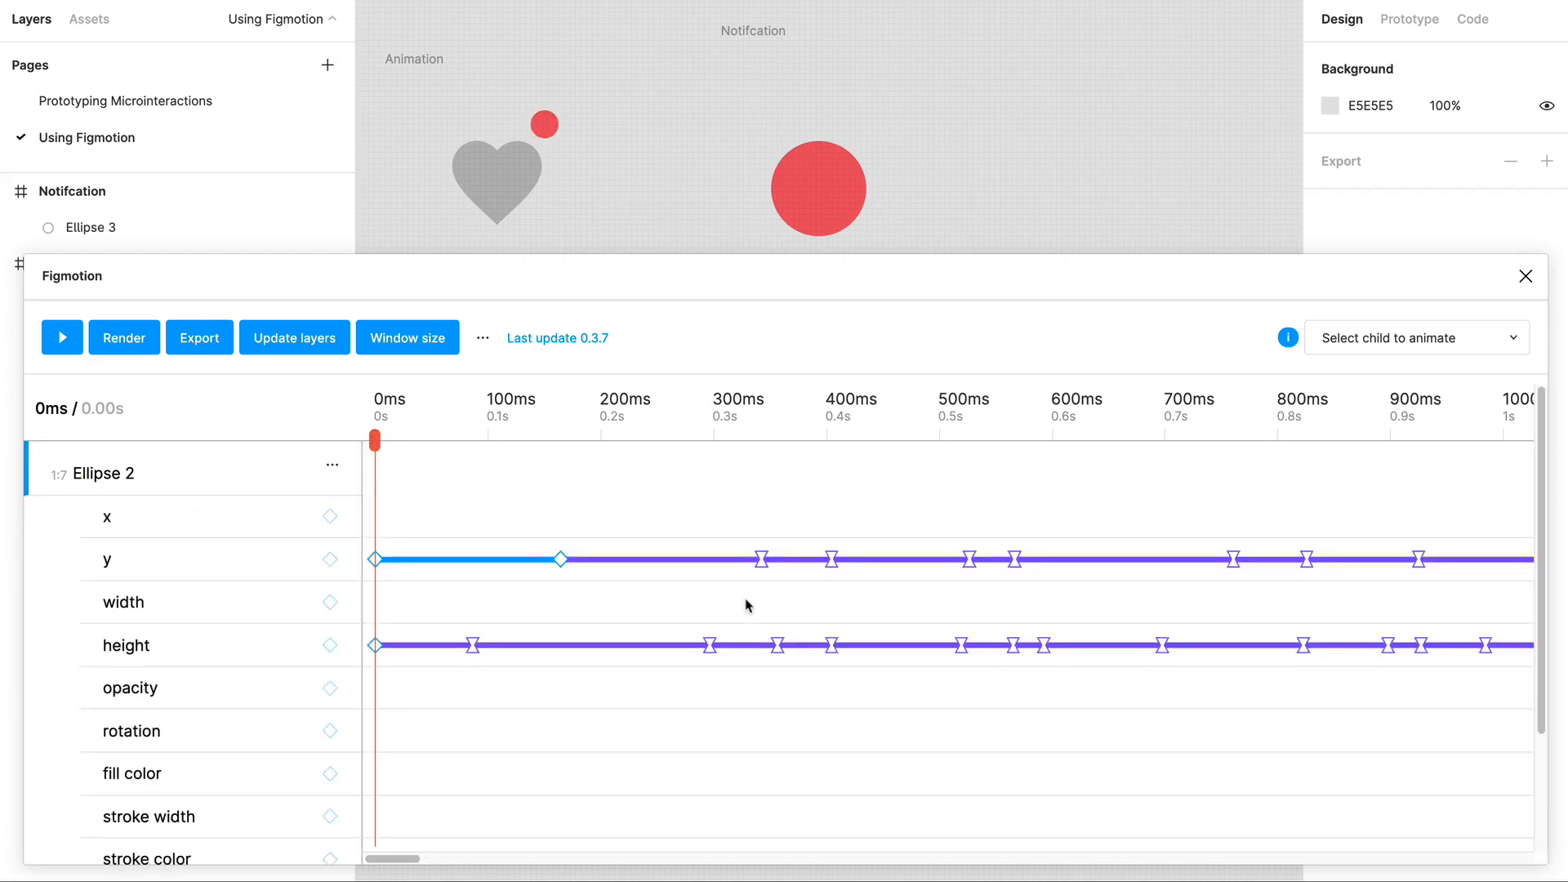
Scrub through Ellipse 2's timeline to examine how its y and height keyframes create the squash-and-stretch bounce.
left_click_drag(375, 445, 825, 606)
left_click_drag(826, 606, 990, 594)
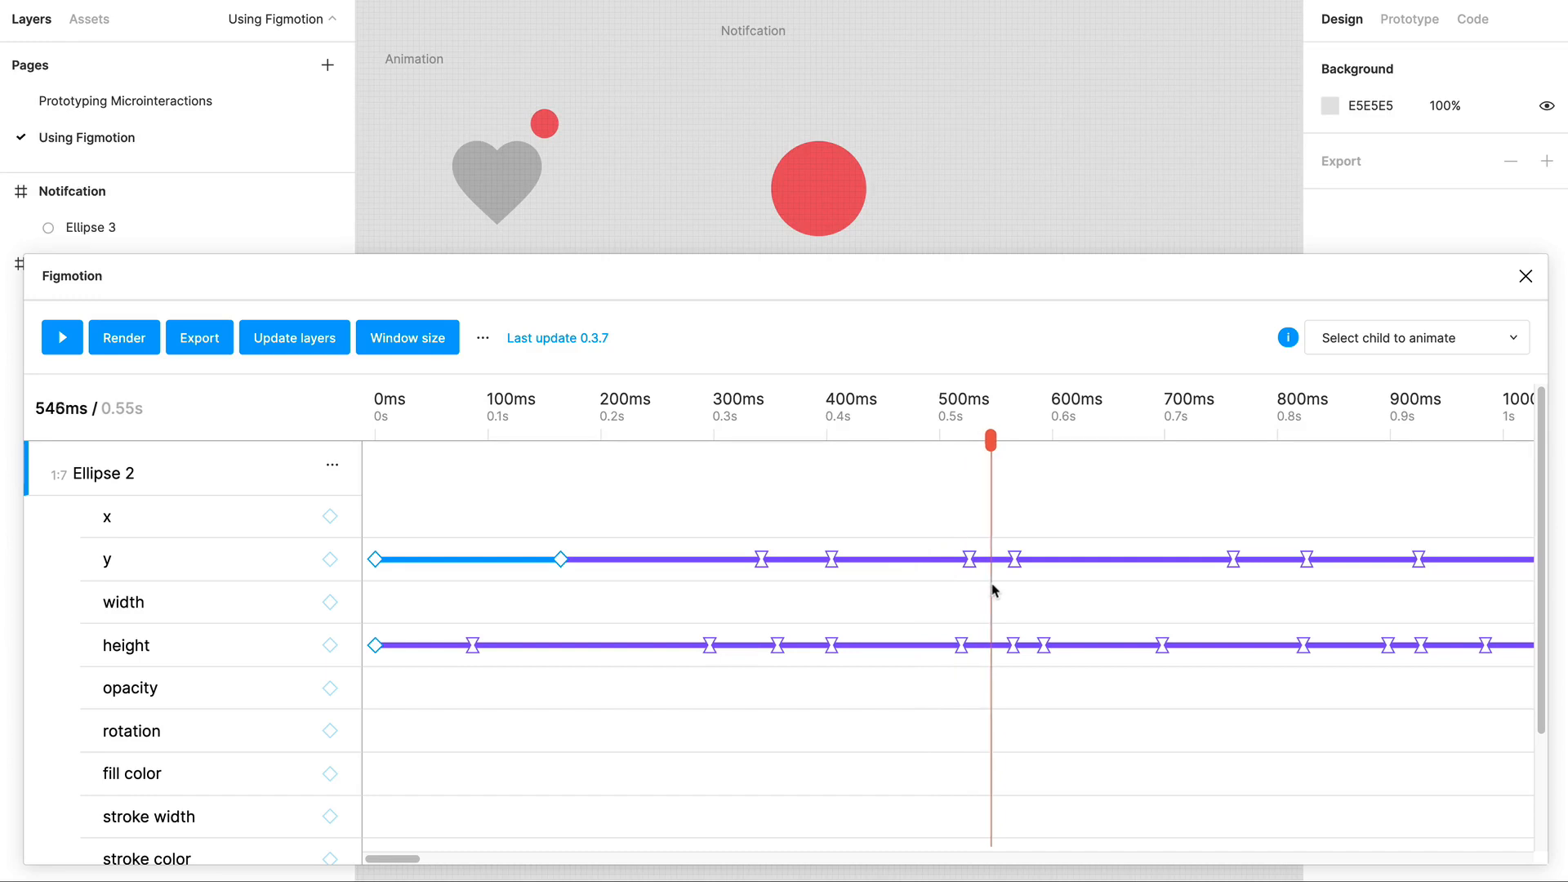
left_click_drag(992, 589, 1558, 558)
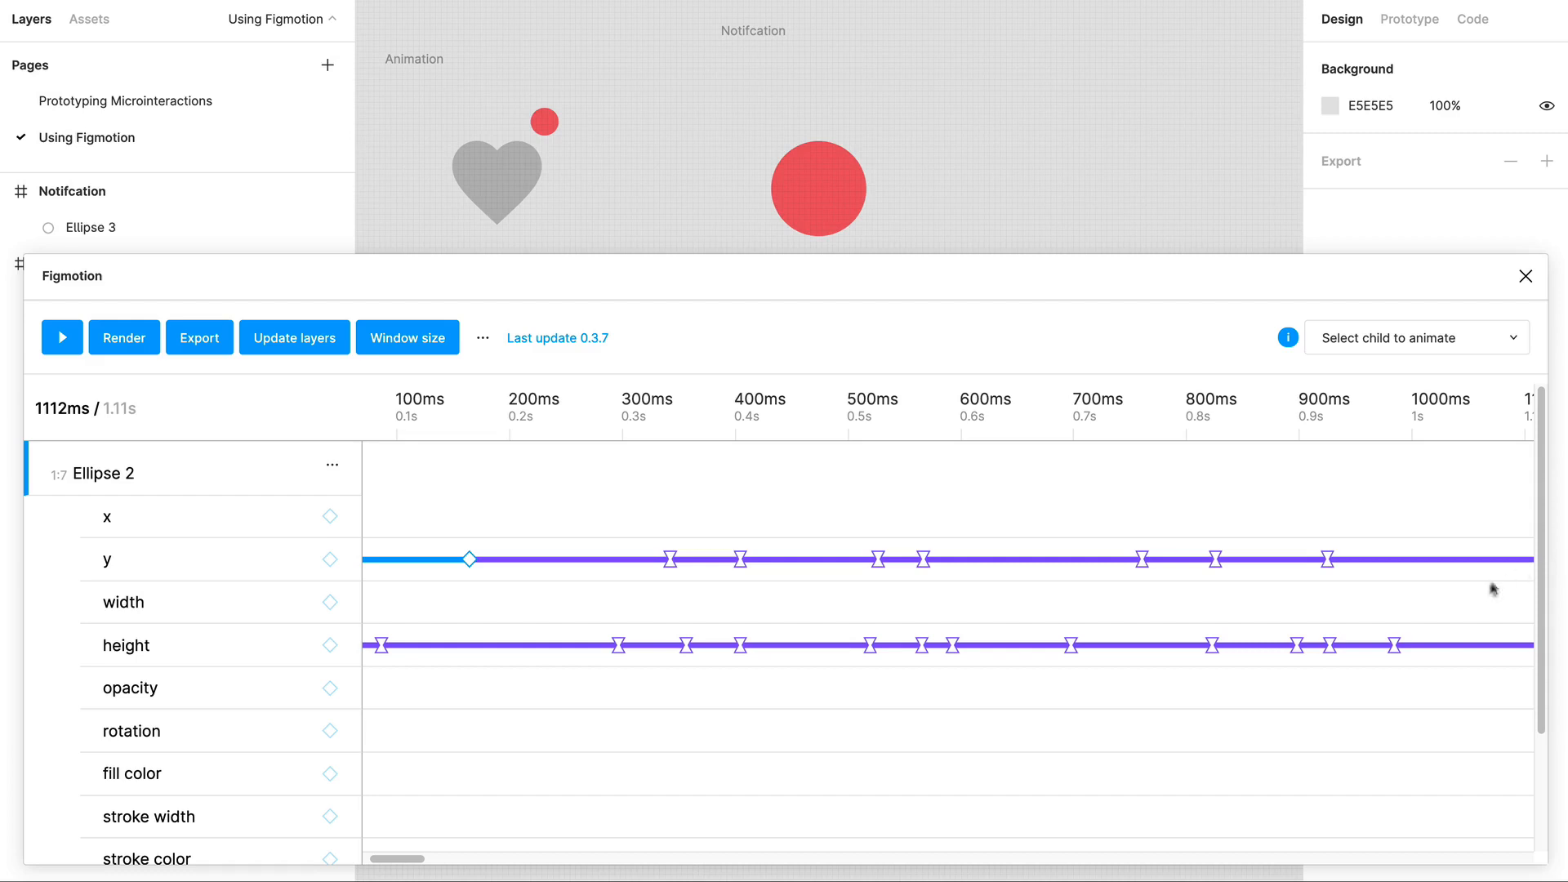
scroll(1267, 623, "right", 10)
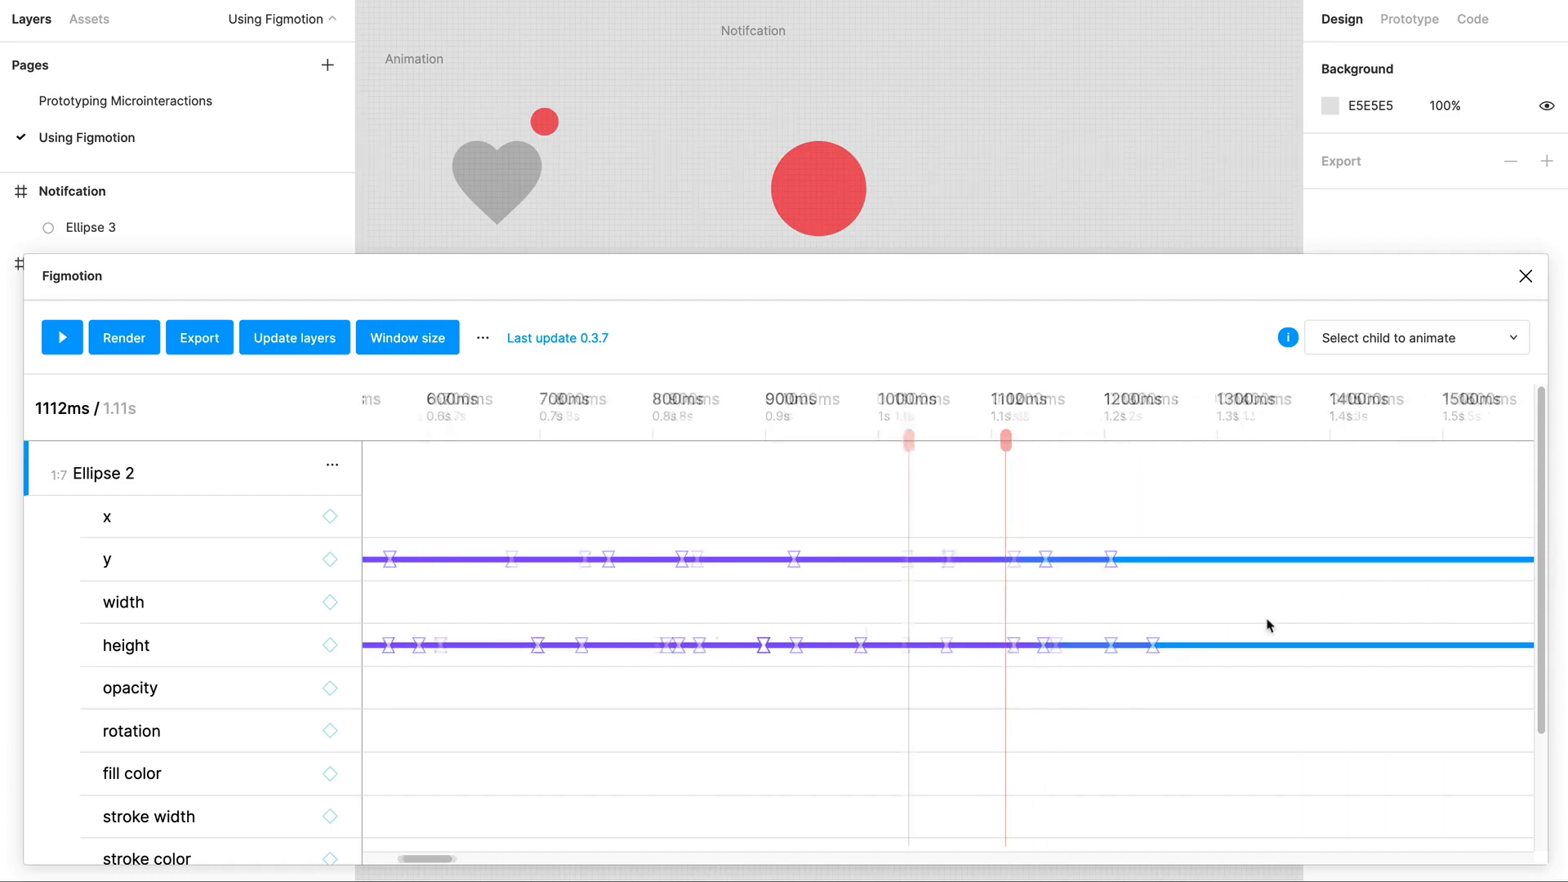
left_click_drag(790, 465, 1554, 396)
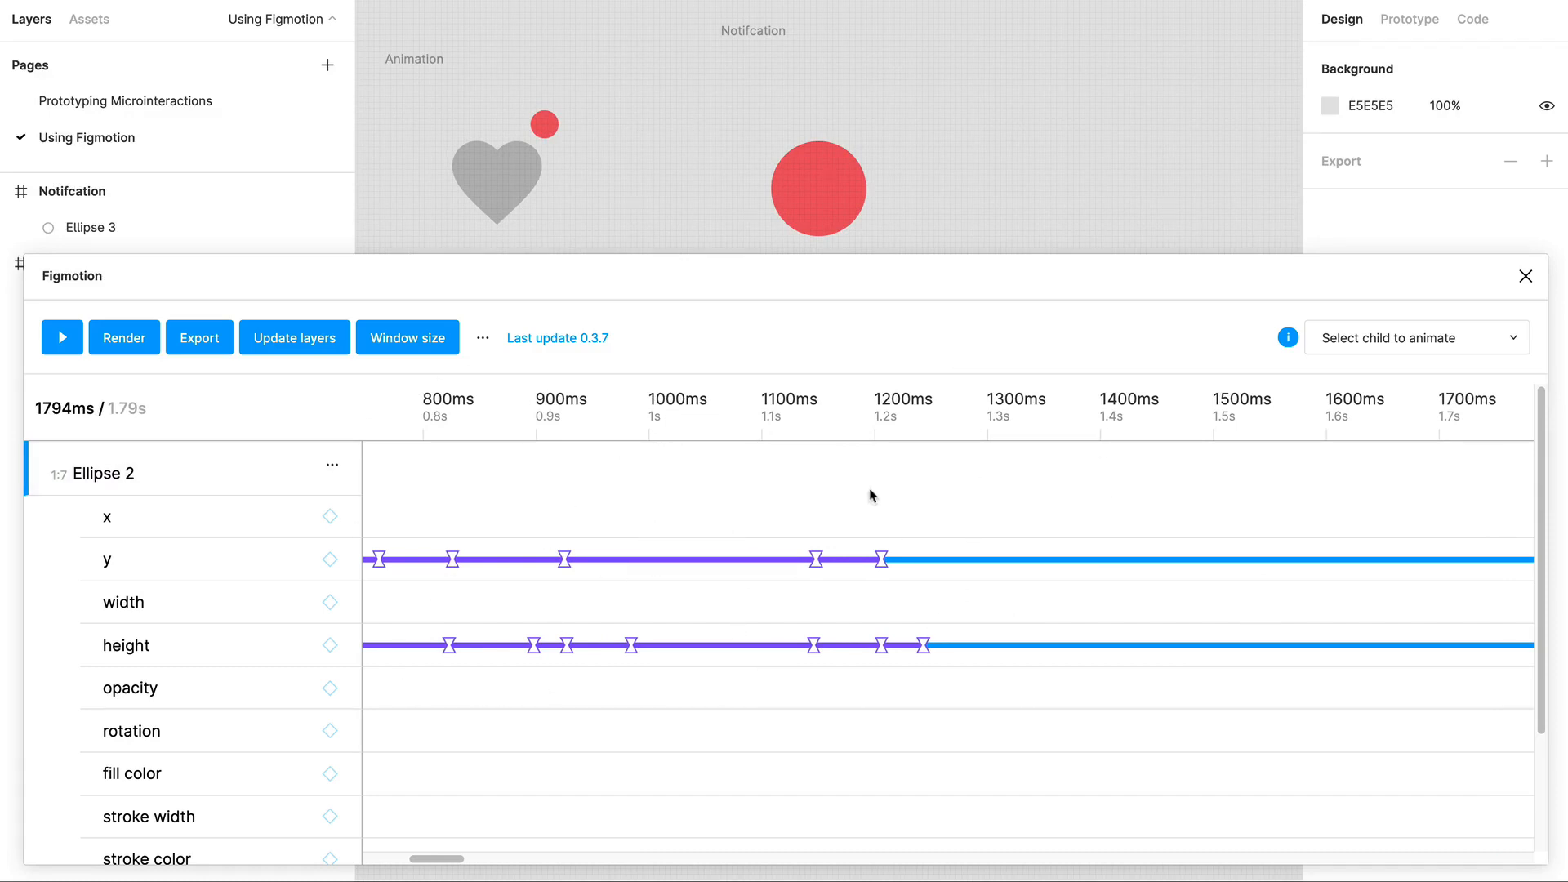
scroll(1019, 524, "right", 10)
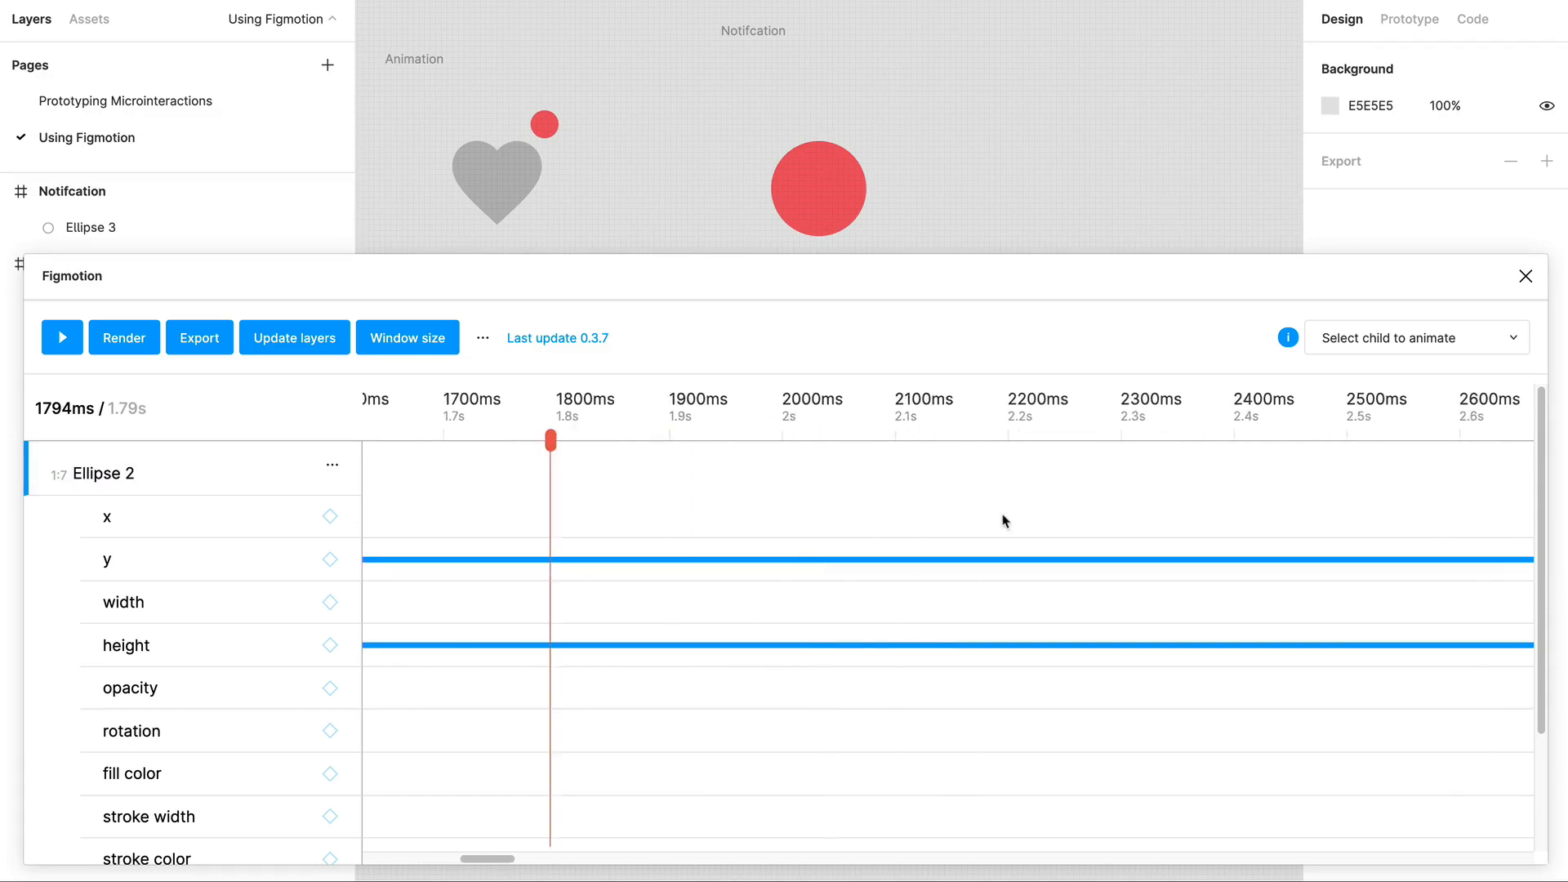
scroll(1006, 522, "right", 5)
scroll(708, 588, "left", 6)
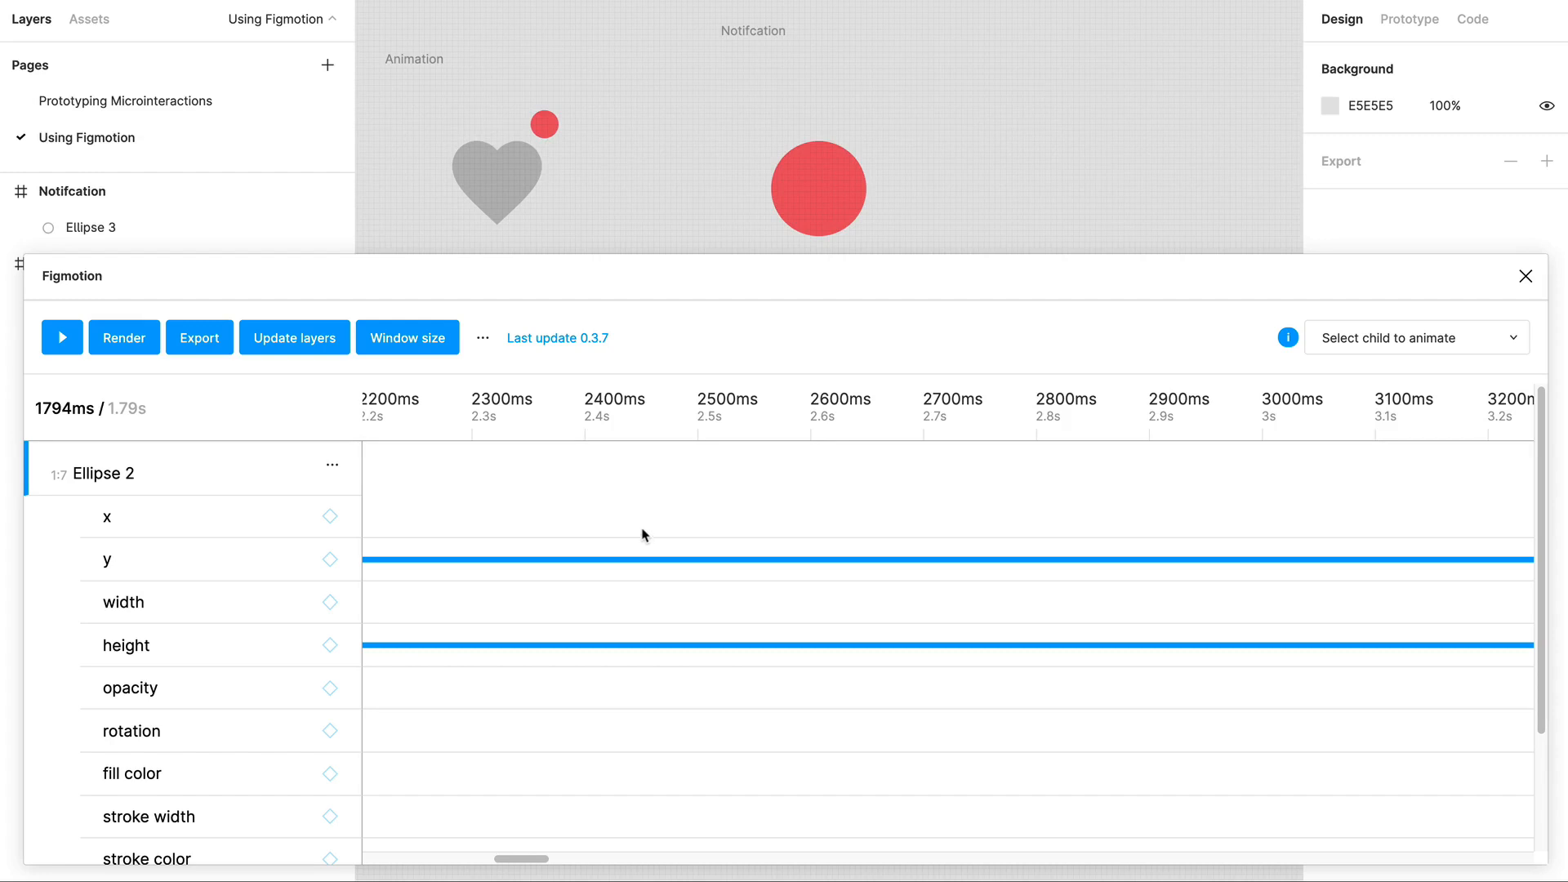
Play back the Animation frame's bounce several times and move the Figmotion window slightly off the canvas artwork.
left_click(57, 346)
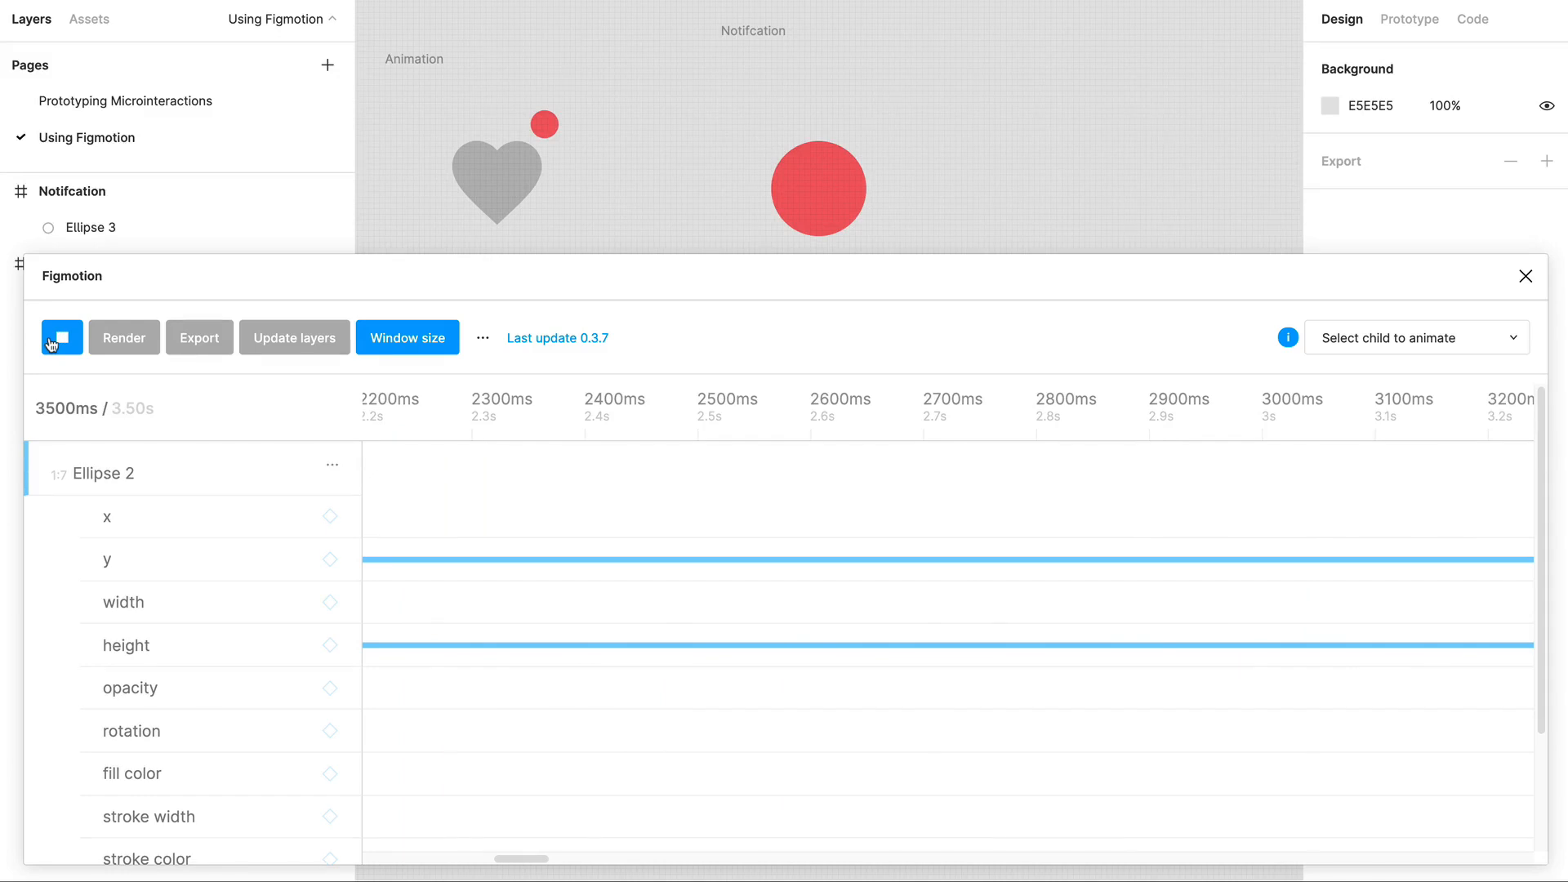
left_click(50, 344)
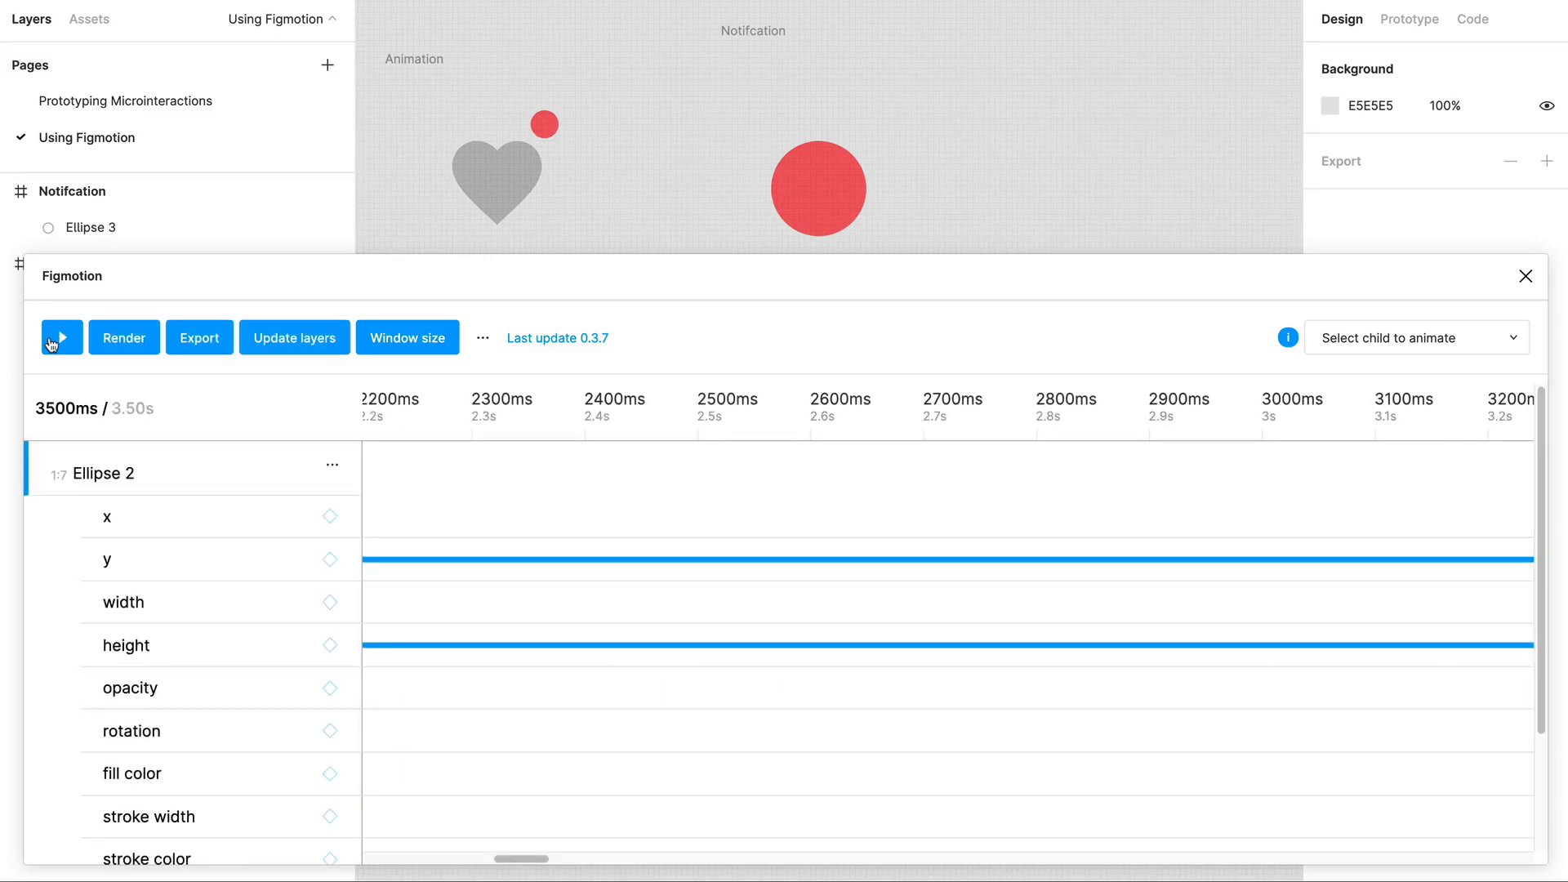
left_click(51, 344)
left_click(51, 344)
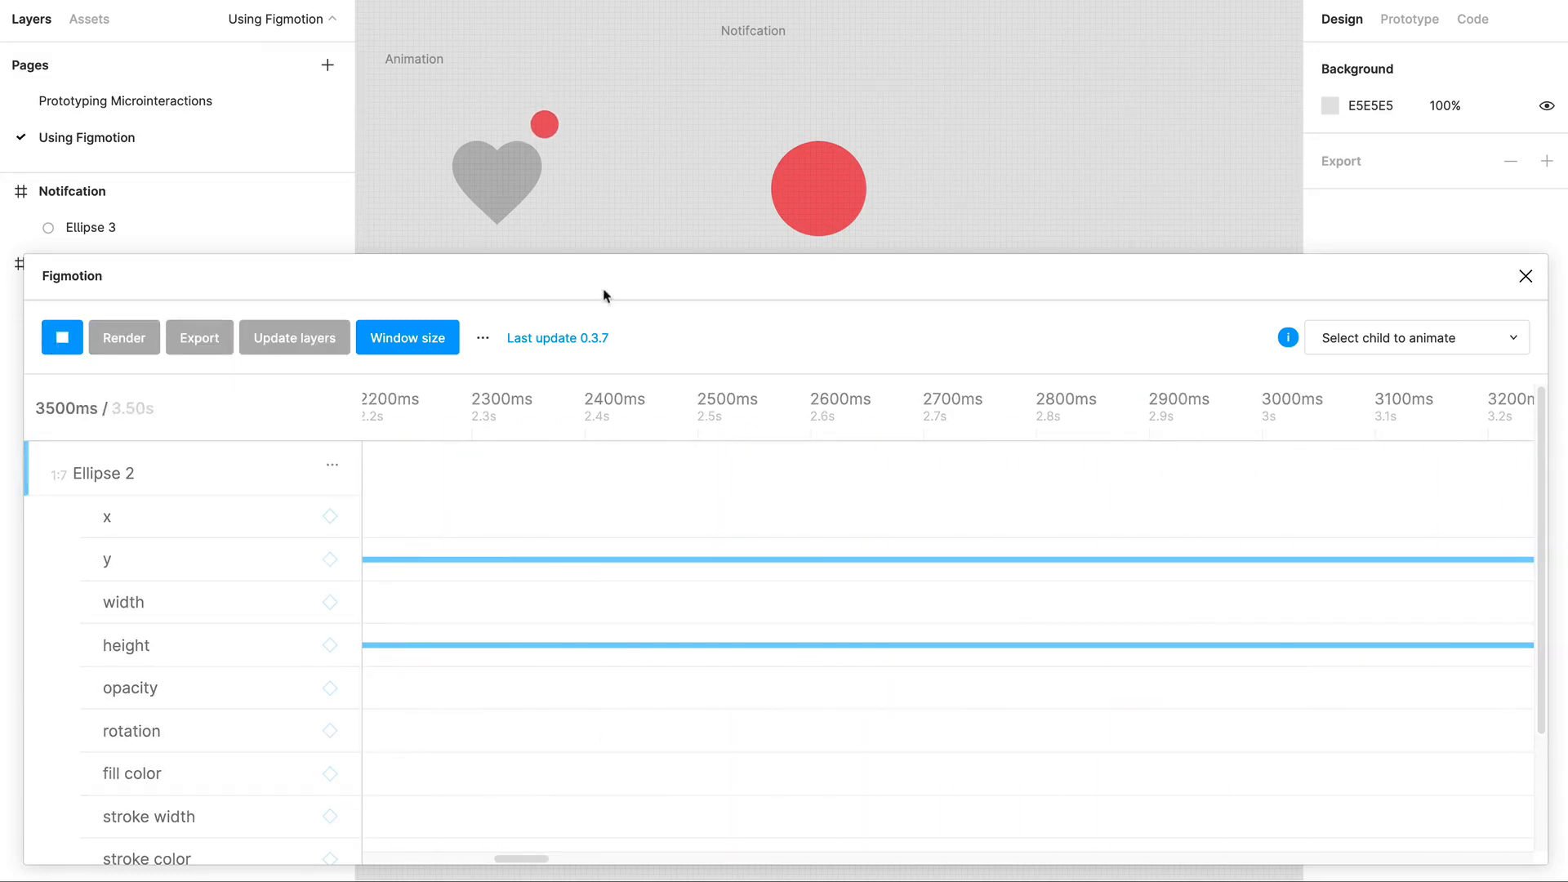
left_click_drag(617, 275, 639, 251)
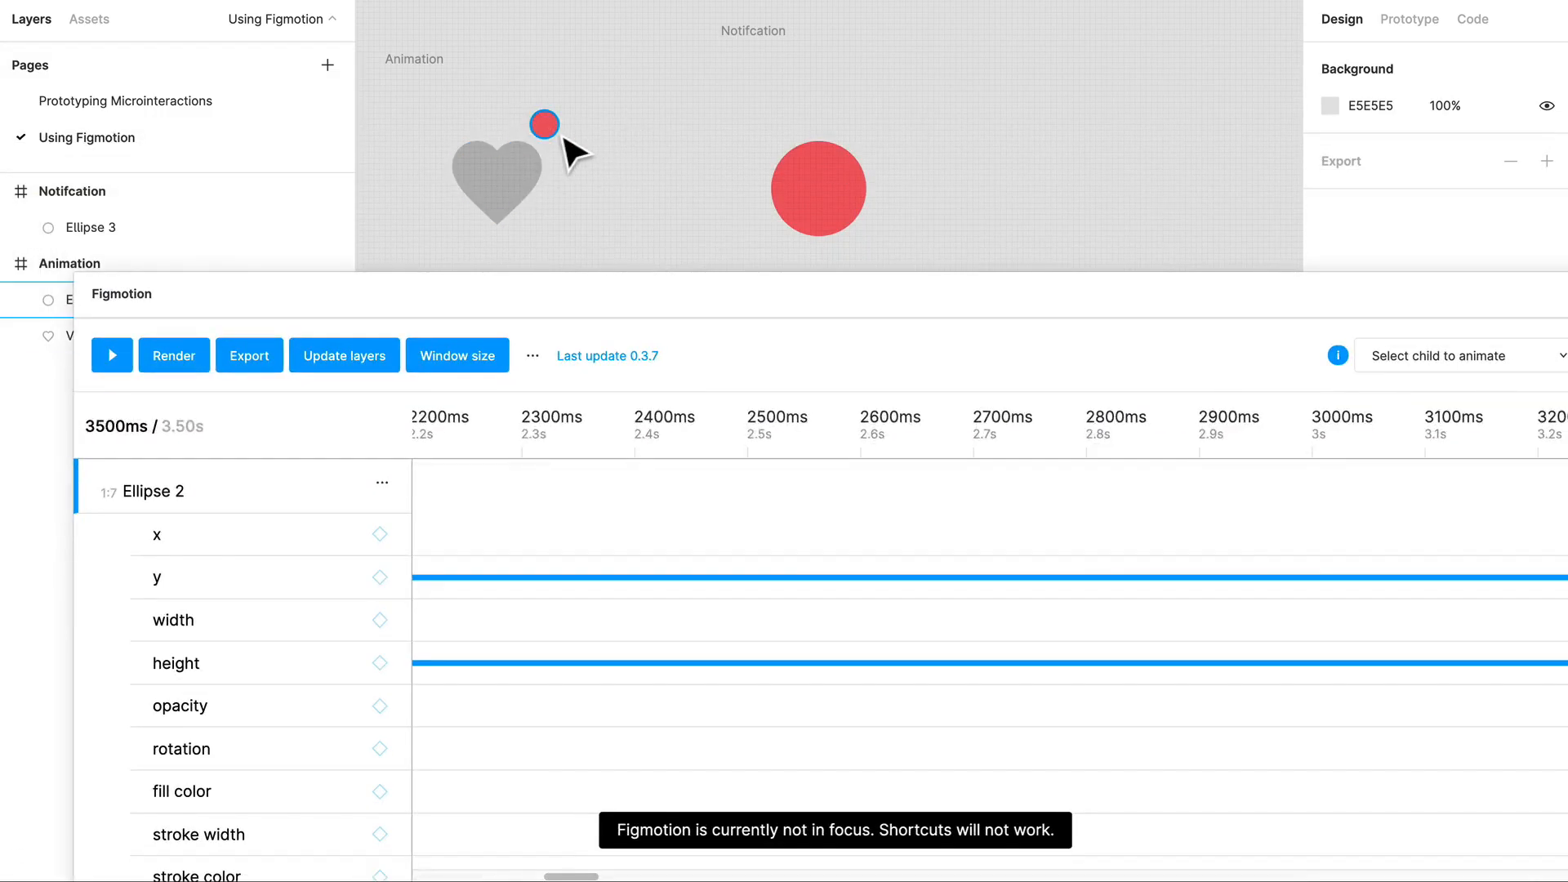